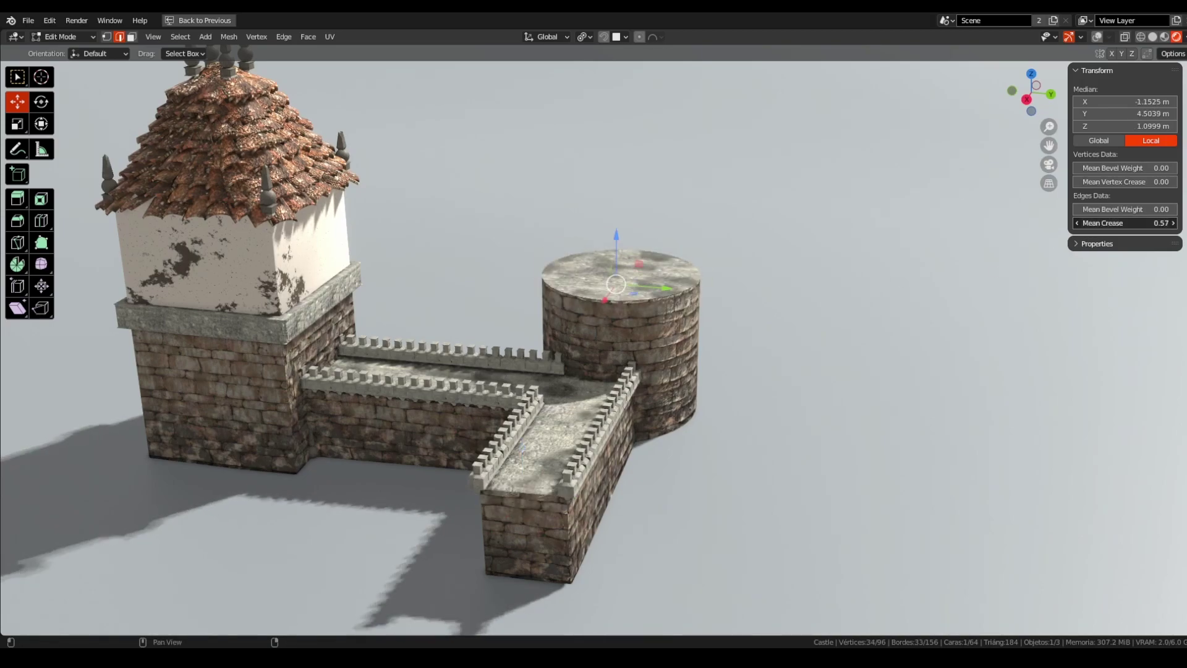
Step: Examine the castle's battlements, round tower and the stone border around the square tower in the rendered view
{"action": "scroll", "coordinate": [844, 222], "scroll_direction": "down", "scroll_amount": 2}
{"action": "middle_click_drag", "start_coordinate": [844, 223], "coordinate": [699, 317]}
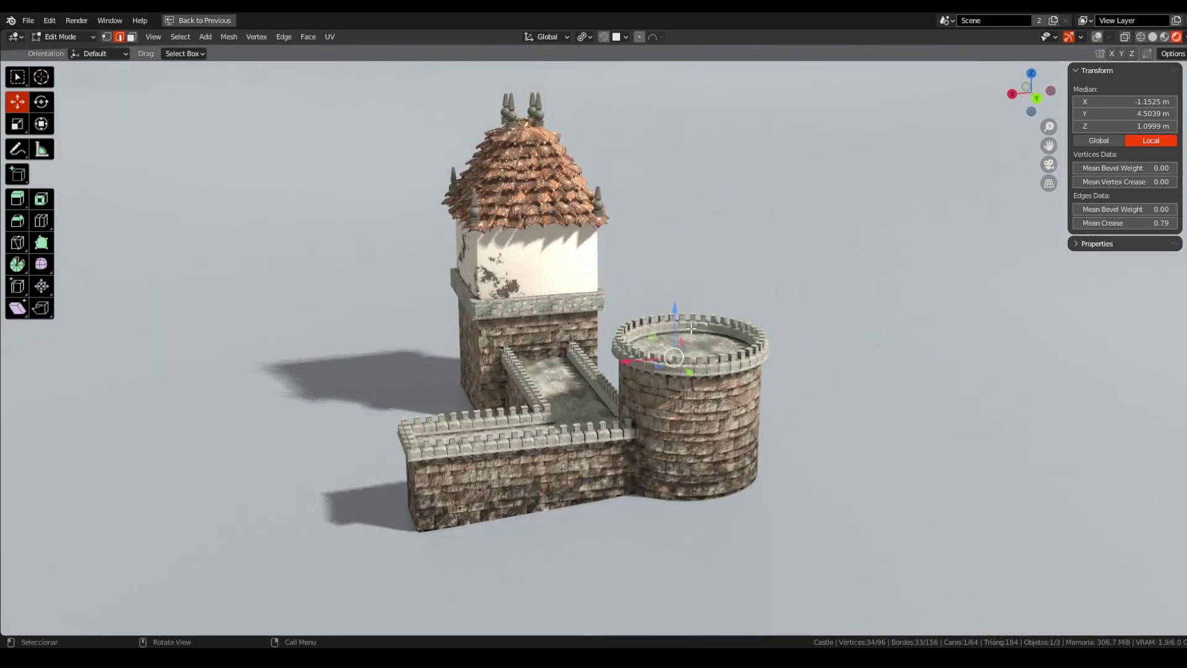
{"action": "scroll", "coordinate": [699, 317], "scroll_direction": "up", "scroll_amount": 4}
{"action": "middle_click_drag", "start_coordinate": [595, 375], "coordinate": [689, 529]}
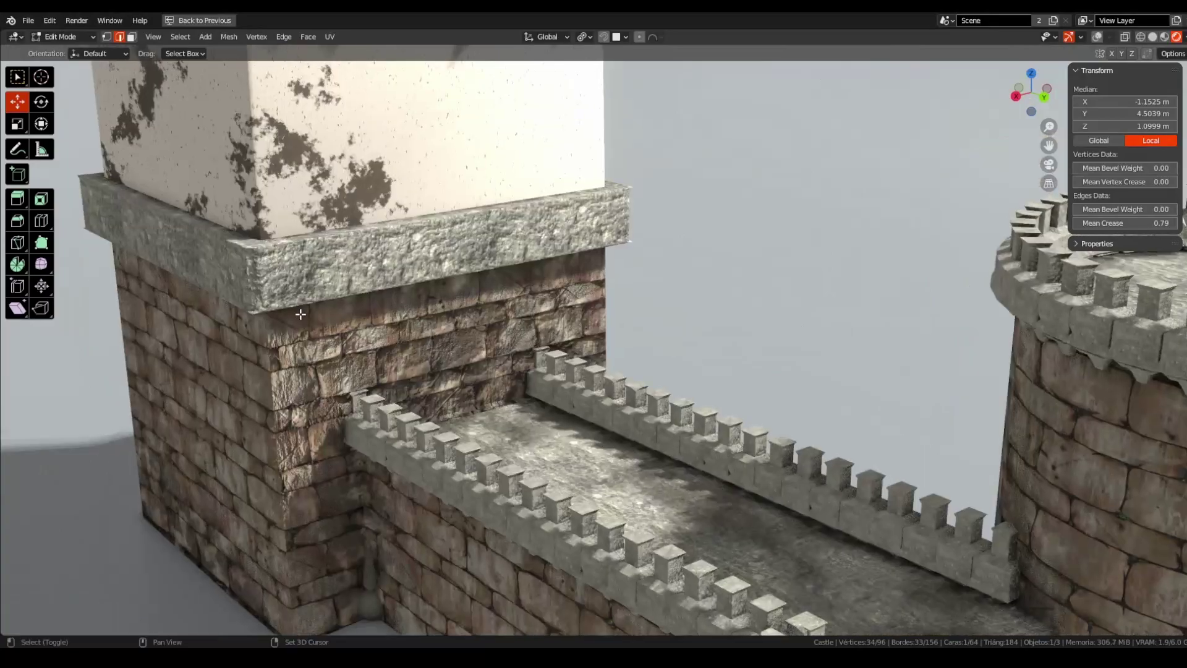
{"action": "middle_click_drag", "start_coordinate": [674, 471], "coordinate": [198, 337], "text": "shift"}
{"action": "mouse_move", "coordinate": [198, 337]}
{"action": "middle_mouse_down"}
{"action": "mouse_move", "coordinate": [121, 318]}
{"action": "mouse_move", "coordinate": [197, 352]}
{"action": "middle_mouse_up"}
{"action": "scroll", "coordinate": [260, 368], "scroll_direction": "up", "scroll_amount": 3}
{"action": "middle_click_drag", "start_coordinate": [383, 405], "coordinate": [566, 434]}
{"action": "scroll", "coordinate": [356, 376], "scroll_direction": "down", "scroll_amount": 6}
Step: Restore the full workspace layout and hide the castle's modifiers in the 3D view
{"action": "key", "text": "grave"}
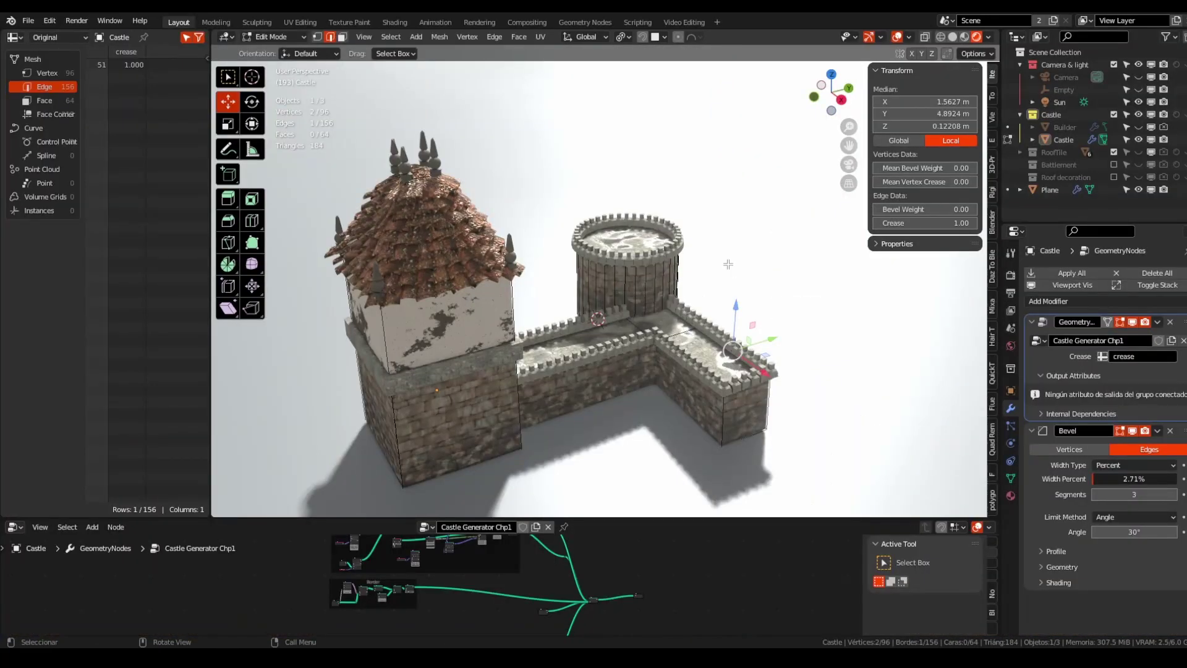
{"action": "middle_click_drag", "start_coordinate": [726, 262], "coordinate": [660, 382]}
{"action": "scroll", "coordinate": [660, 382], "scroll_direction": "up", "scroll_amount": 3}
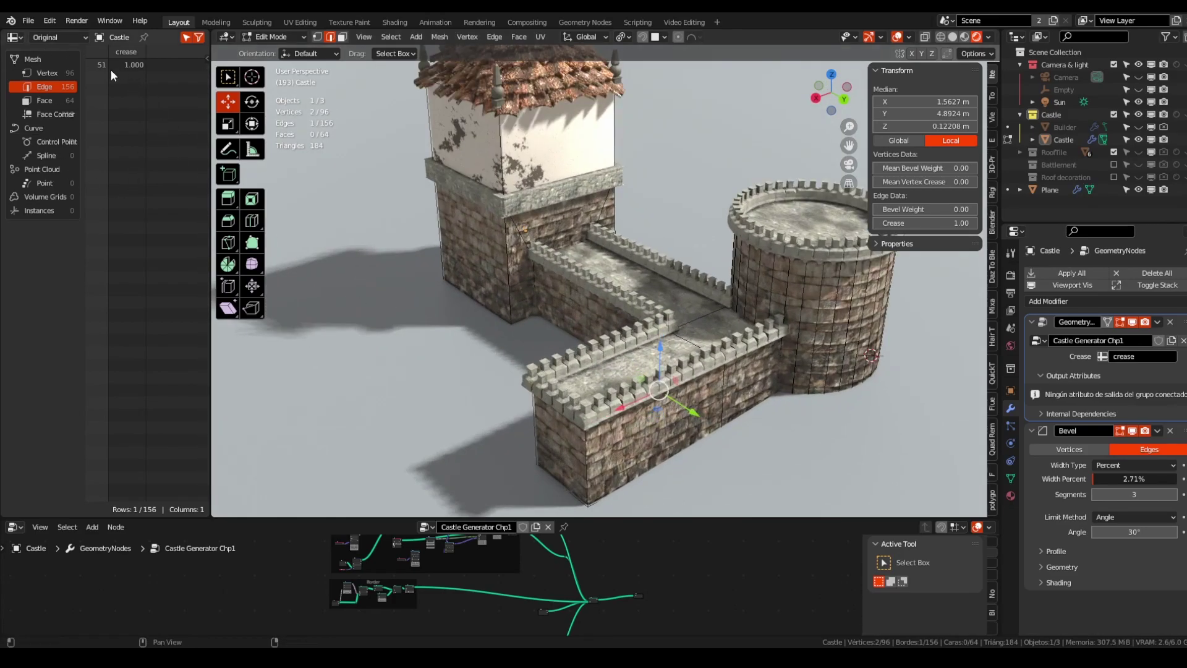
{"action": "left_click", "coordinate": [1049, 285]}
{"action": "scroll", "coordinate": [646, 388], "scroll_direction": "up", "scroll_amount": 3}
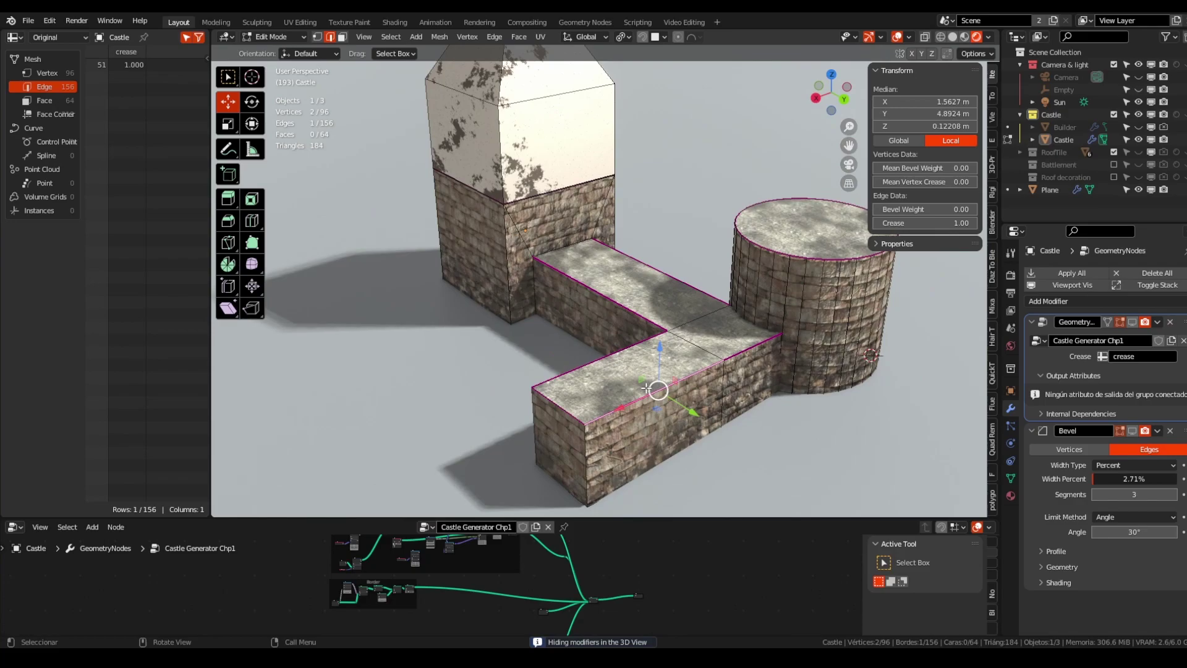
{"action": "middle_click_drag", "start_coordinate": [647, 388], "coordinate": [657, 389]}
Step: Select an upper edge of the wall and try the Edge Crease command on it
{"action": "mouse_move", "coordinate": [928, 223]}
{"action": "left_mouse_down"}
{"action": "mouse_move", "coordinate": [899, 223]}
{"action": "mouse_move", "coordinate": [971, 223]}
{"action": "left_mouse_up"}
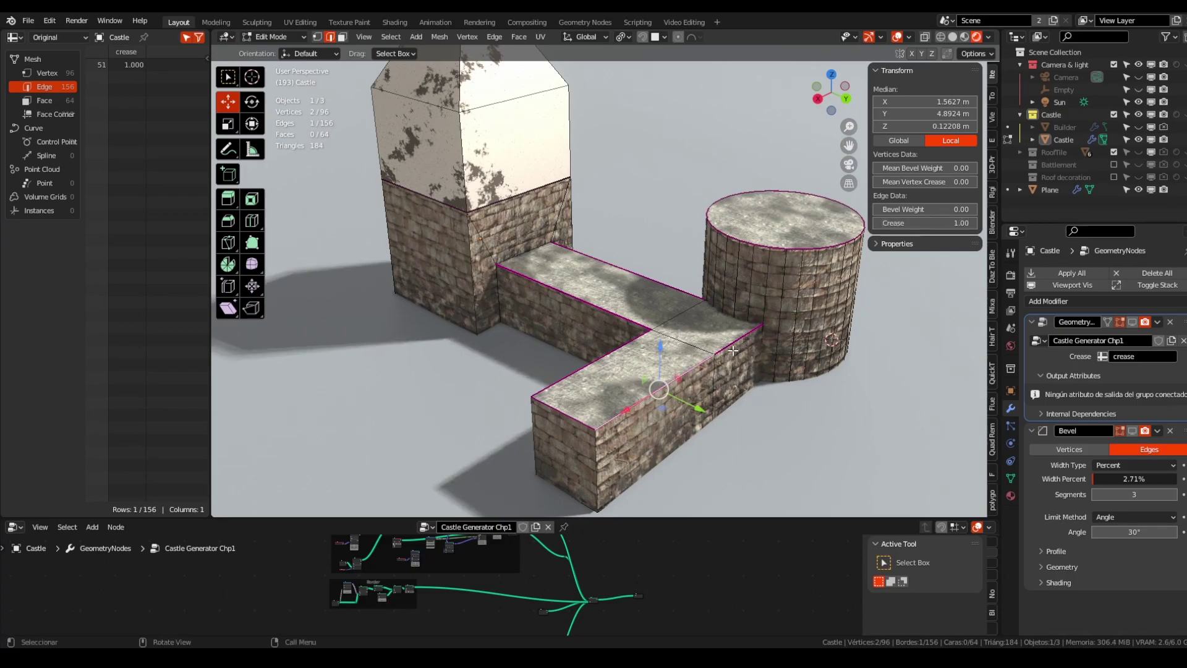
{"action": "left_click", "coordinate": [730, 346]}
{"action": "right_click", "coordinate": [729, 345]}
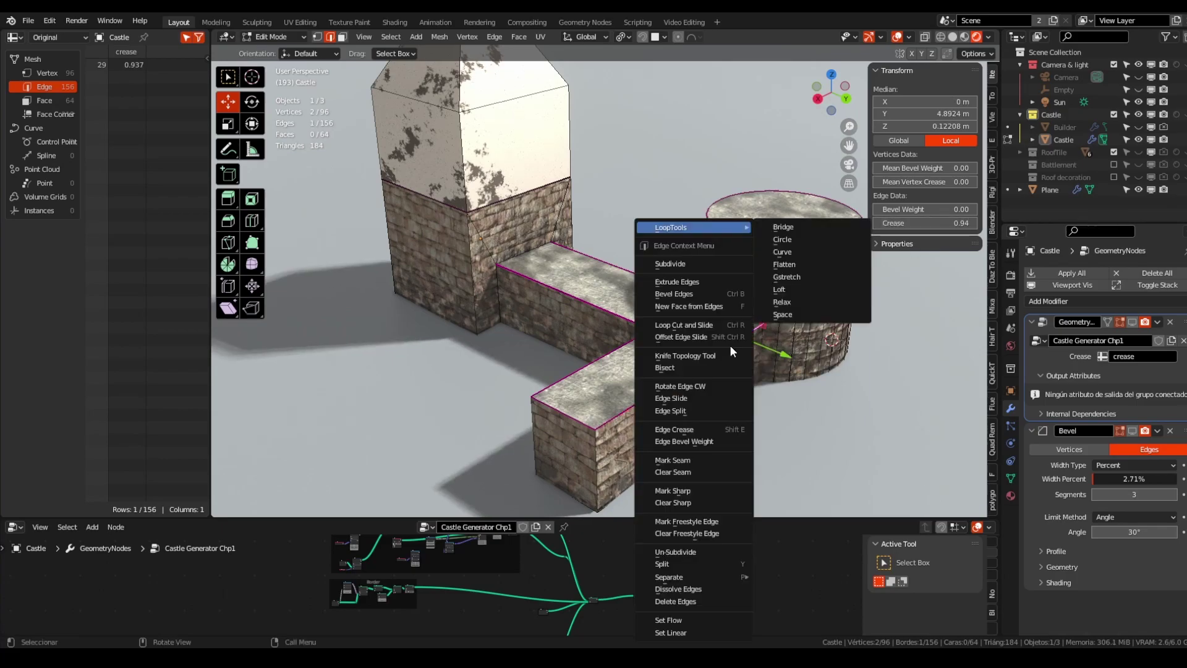
{"action": "left_click", "coordinate": [698, 429]}
{"action": "key", "text": "Escape"}
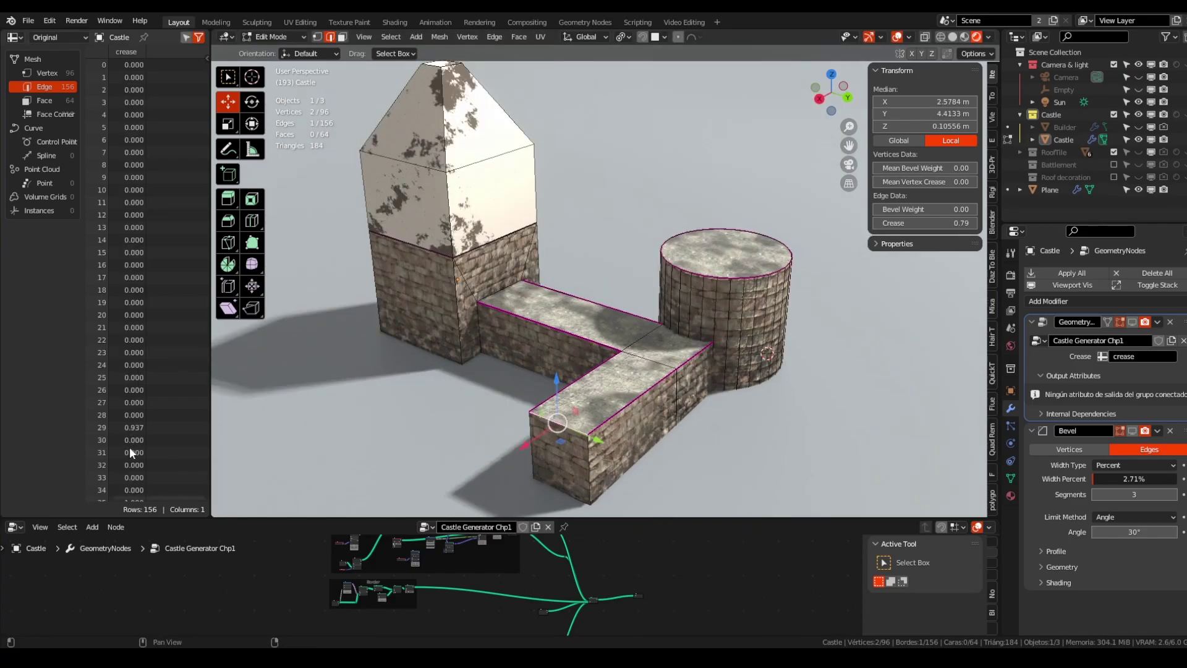
Step: Limit the spreadsheet to the selected edge and enlarge the node editor over the lower part of the 3D view
{"action": "left_click", "coordinate": [183, 36]}
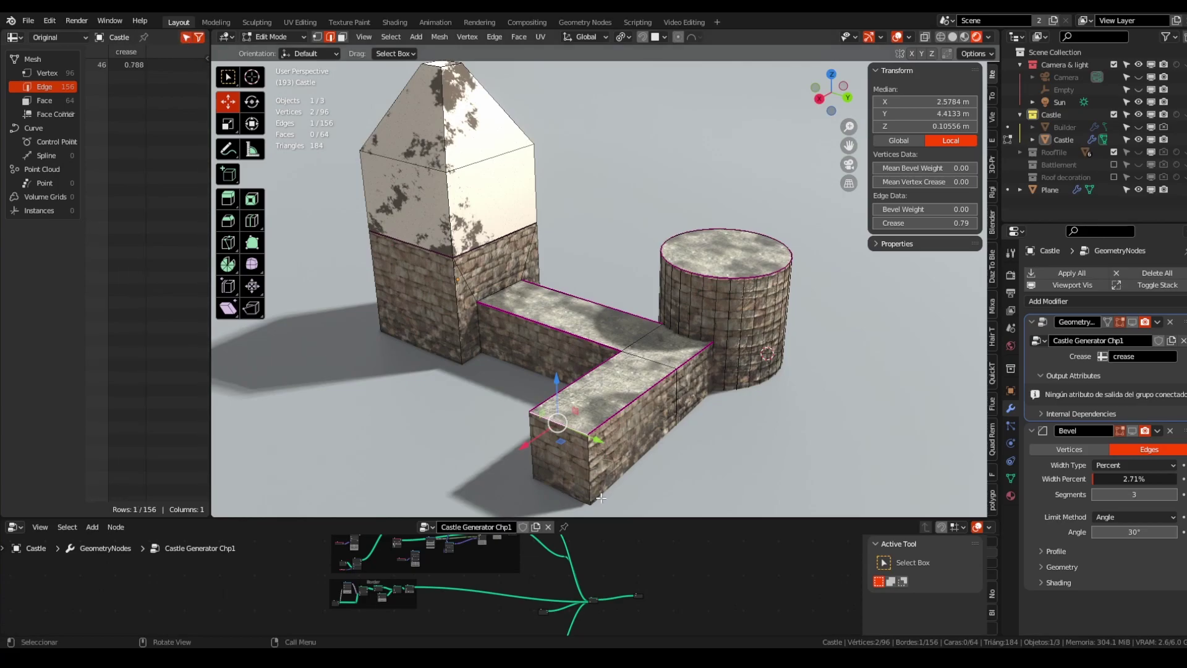
{"action": "left_click_drag", "start_coordinate": [640, 517], "coordinate": [640, 283]}
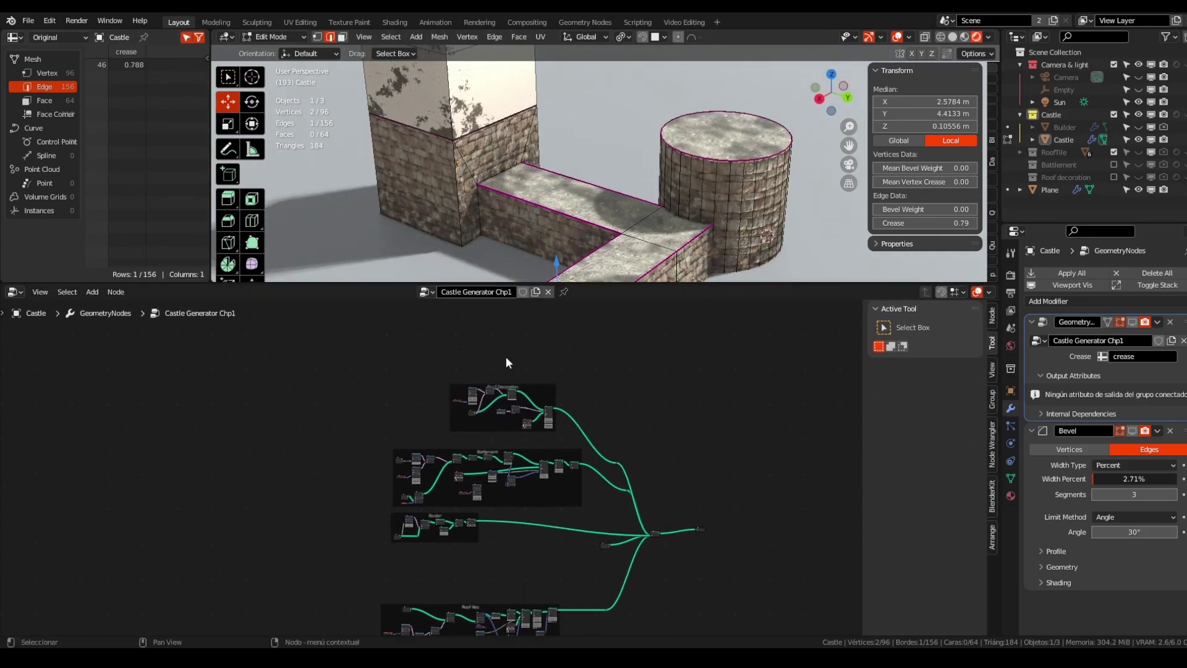
{"action": "scroll", "coordinate": [654, 240], "scroll_direction": "up", "scroll_amount": 2}
{"action": "middle_click_drag", "start_coordinate": [729, 273], "coordinate": [734, 202], "text": "shift"}
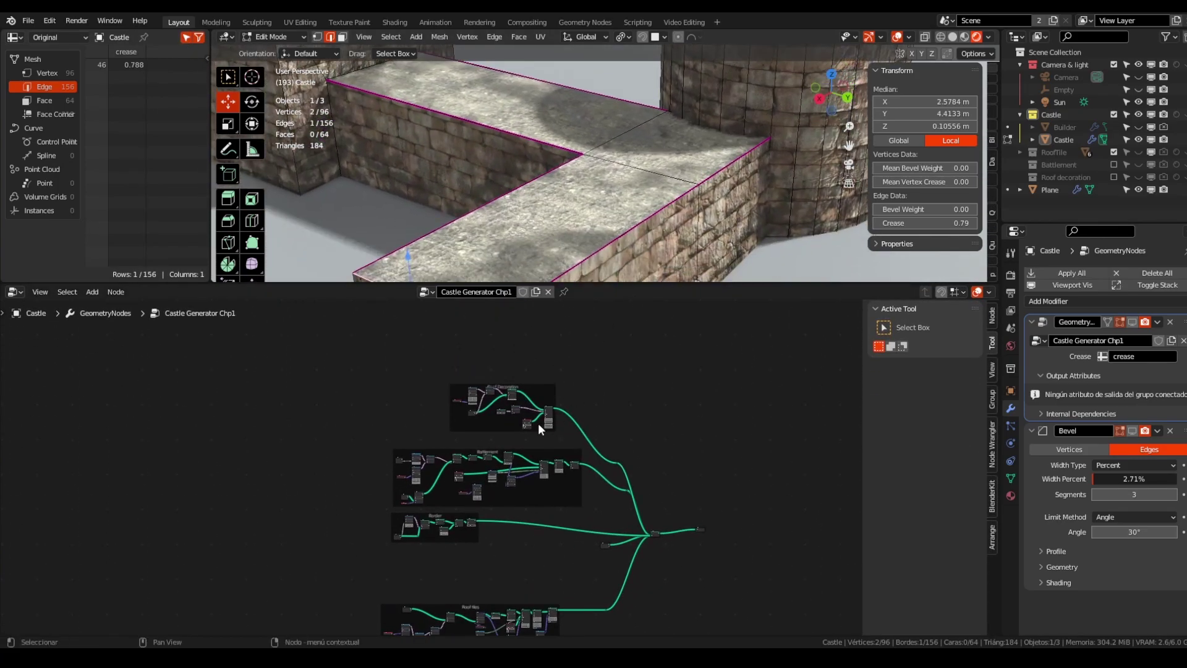
Step: Examine the Roof Decoration, Battlement and Border frames of the Castle Generator Chp1 node tree
{"action": "middle_click_drag", "start_coordinate": [487, 439], "coordinate": [557, 417]}
{"action": "scroll", "coordinate": [552, 422], "scroll_direction": "up", "scroll_amount": 8}
{"action": "middle_click_drag", "start_coordinate": [475, 539], "coordinate": [441, 558], "text": "shift"}
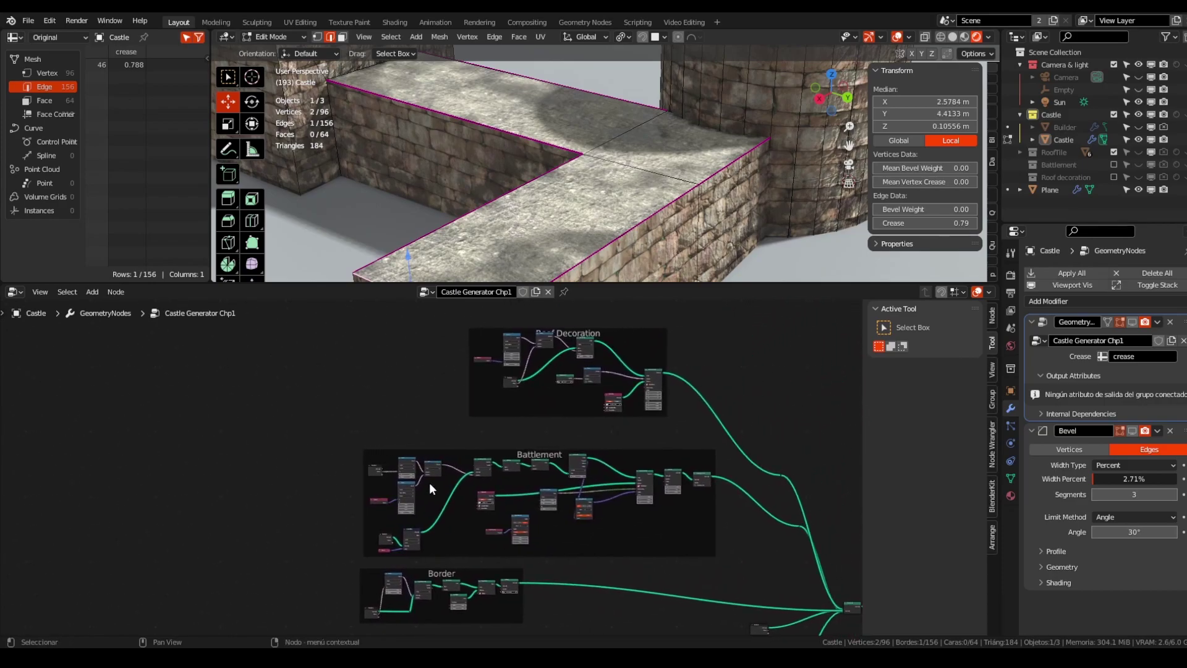
{"action": "scroll", "coordinate": [407, 543], "scroll_direction": "up", "scroll_amount": 1}
{"action": "scroll", "coordinate": [407, 543], "scroll_direction": "up", "scroll_amount": 1}
{"action": "mouse_move", "coordinate": [387, 503]}
{"action": "middle_mouse_down", "text": "shift"}
{"action": "mouse_move", "coordinate": [380, 468]}
{"action": "mouse_move", "coordinate": [368, 496]}
{"action": "middle_mouse_up", "text": "shift"}
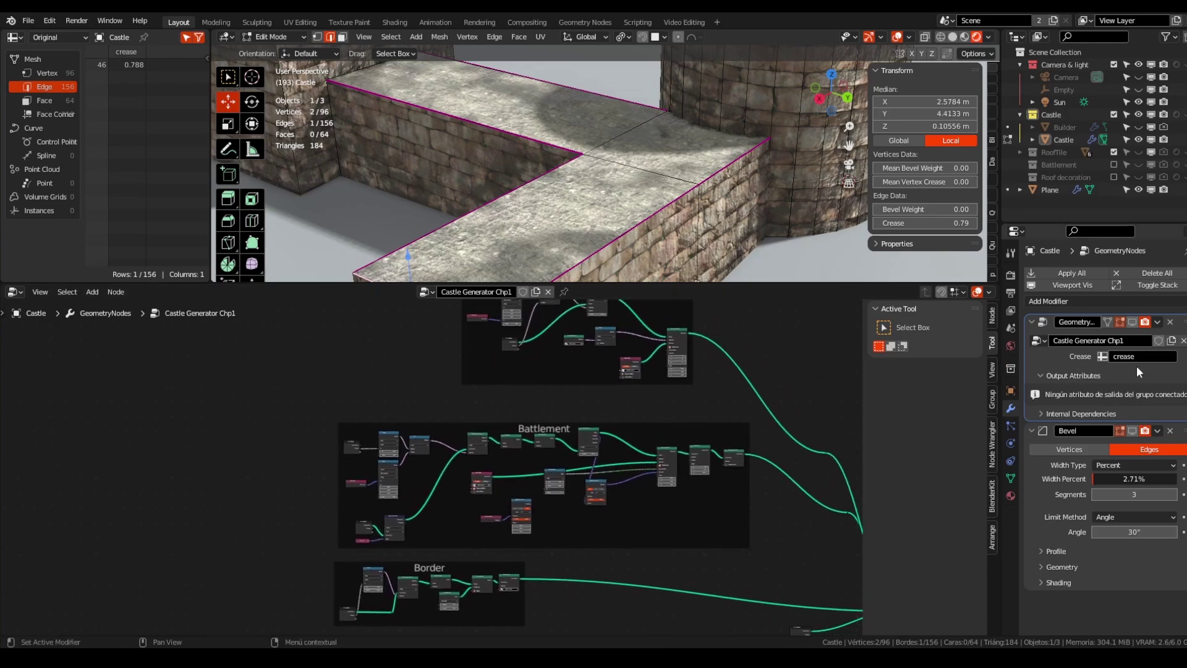
{"action": "scroll", "coordinate": [749, 84], "scroll_direction": "down", "scroll_amount": 2}
{"action": "key", "text": "grave"}
{"action": "left_click", "coordinate": [593, 604]}
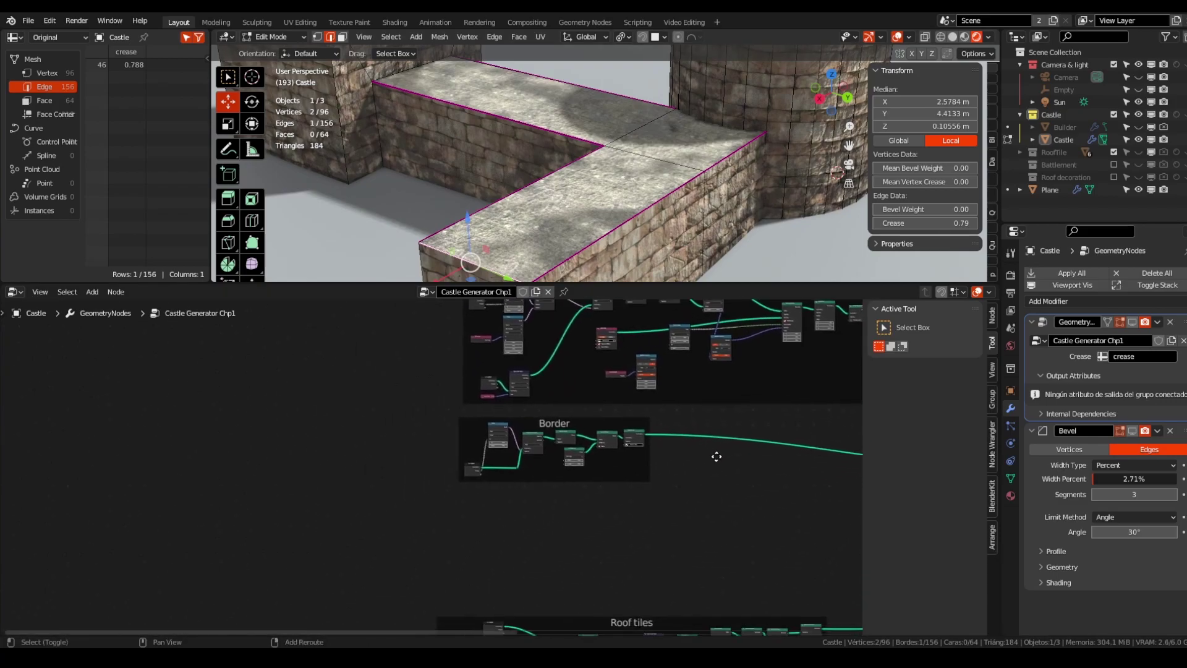
{"action": "scroll", "coordinate": [482, 486], "scroll_direction": "up", "scroll_amount": 5}
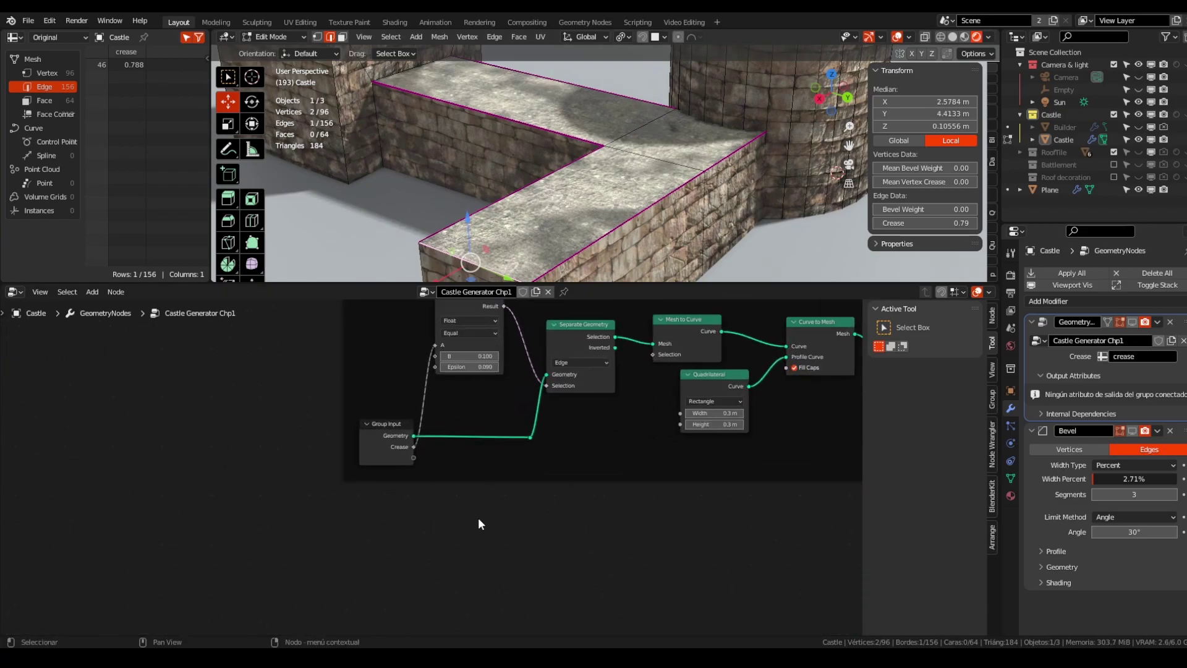
{"action": "scroll", "coordinate": [495, 535], "scroll_direction": "up", "scroll_amount": 1}
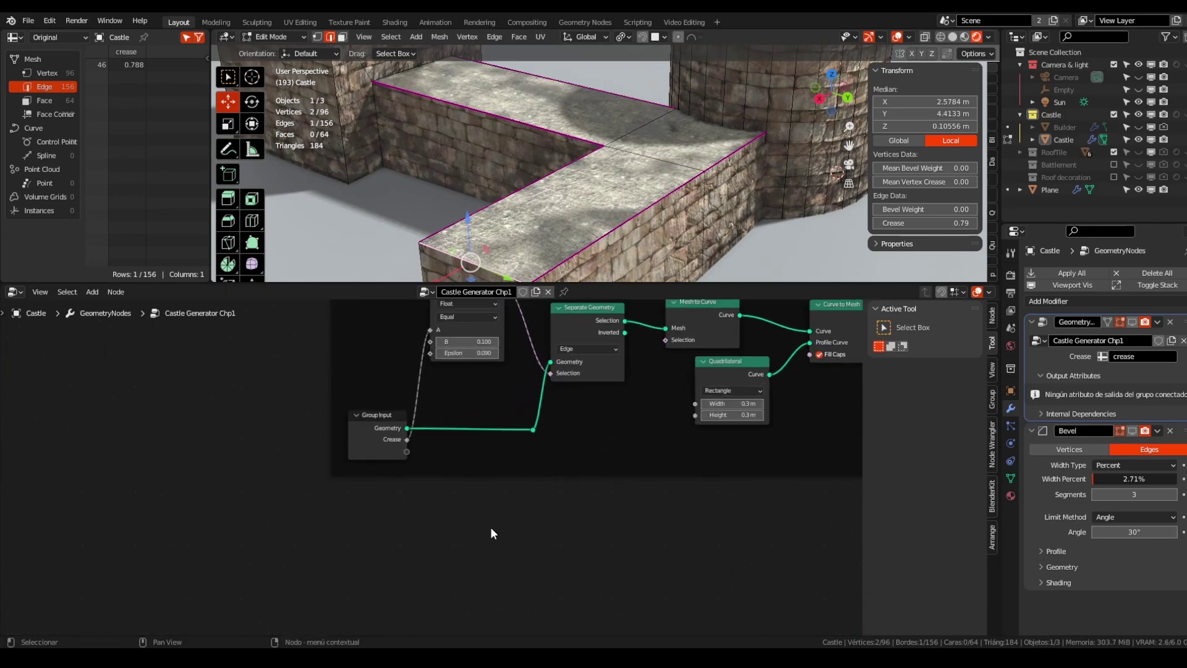
Step: Duplicate the Border frame's Group Input node and place the copy below the original
{"action": "left_click", "coordinate": [370, 423]}
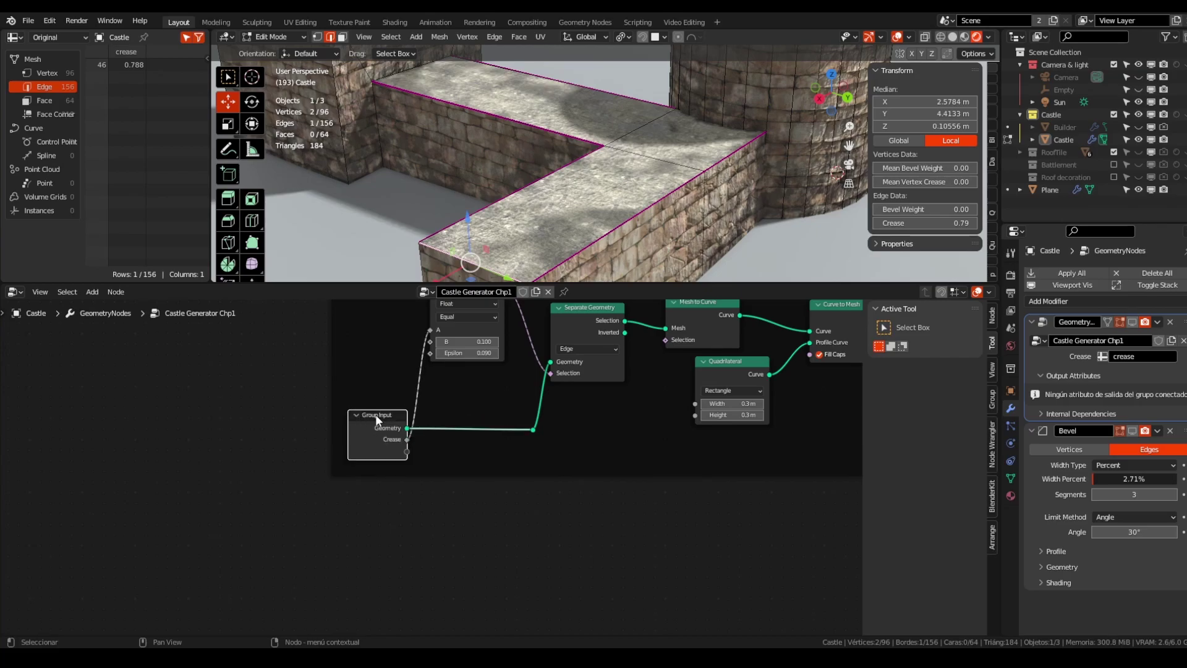
{"action": "key", "text": "shift+d"}
{"action": "left_click", "coordinate": [376, 537]}
{"action": "middle_click_drag", "start_coordinate": [452, 540], "coordinate": [453, 497], "text": "shift"}
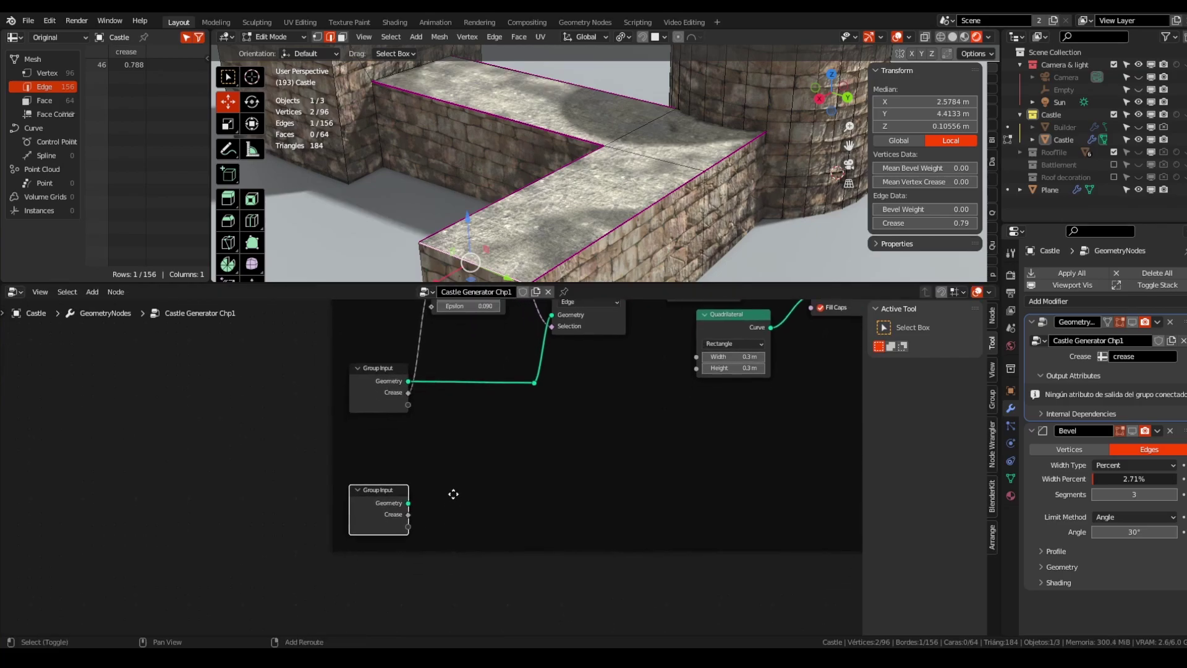
{"action": "scroll", "coordinate": [418, 520], "scroll_direction": "up", "scroll_amount": 3}
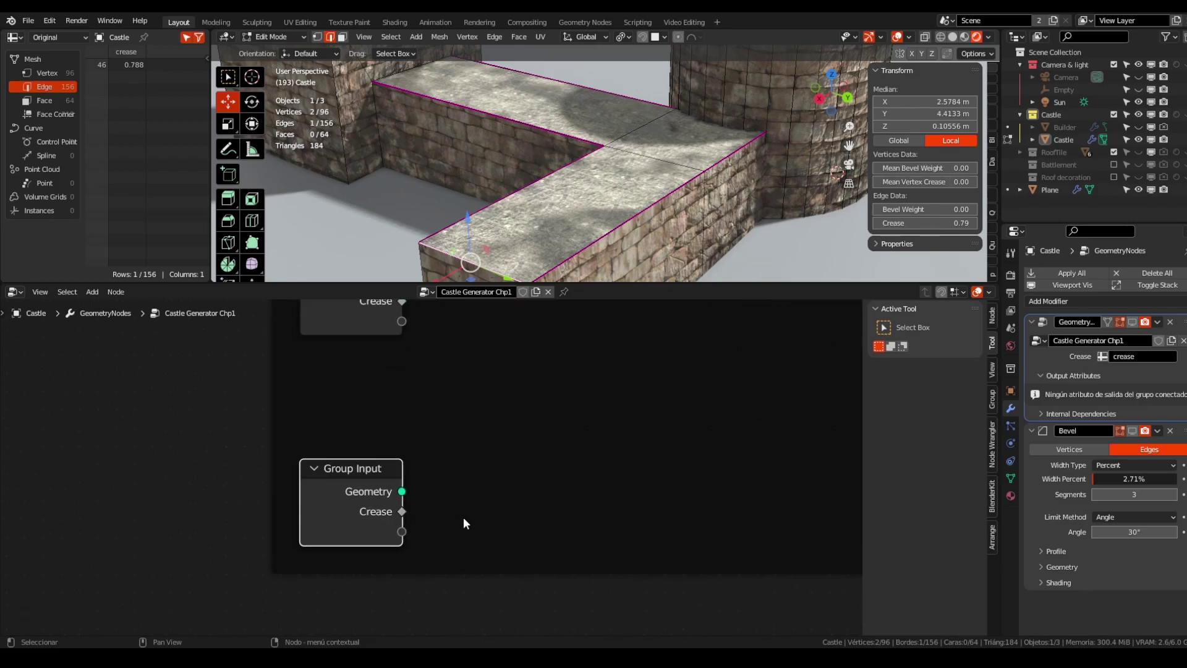
Step: Add a Capture Attribute node beside the duplicated Group Input and link its Value to the empty group input socket
{"action": "left_click", "coordinate": [624, 493]}
{"action": "scroll", "coordinate": [618, 493], "scroll_direction": "down", "scroll_amount": 4}
{"action": "middle_click_drag", "start_coordinate": [595, 452], "coordinate": [599, 502]}
{"action": "scroll", "coordinate": [517, 508], "scroll_direction": "down", "scroll_amount": 1}
{"action": "key", "text": "shift+a"}
{"action": "key", "text": "s"}
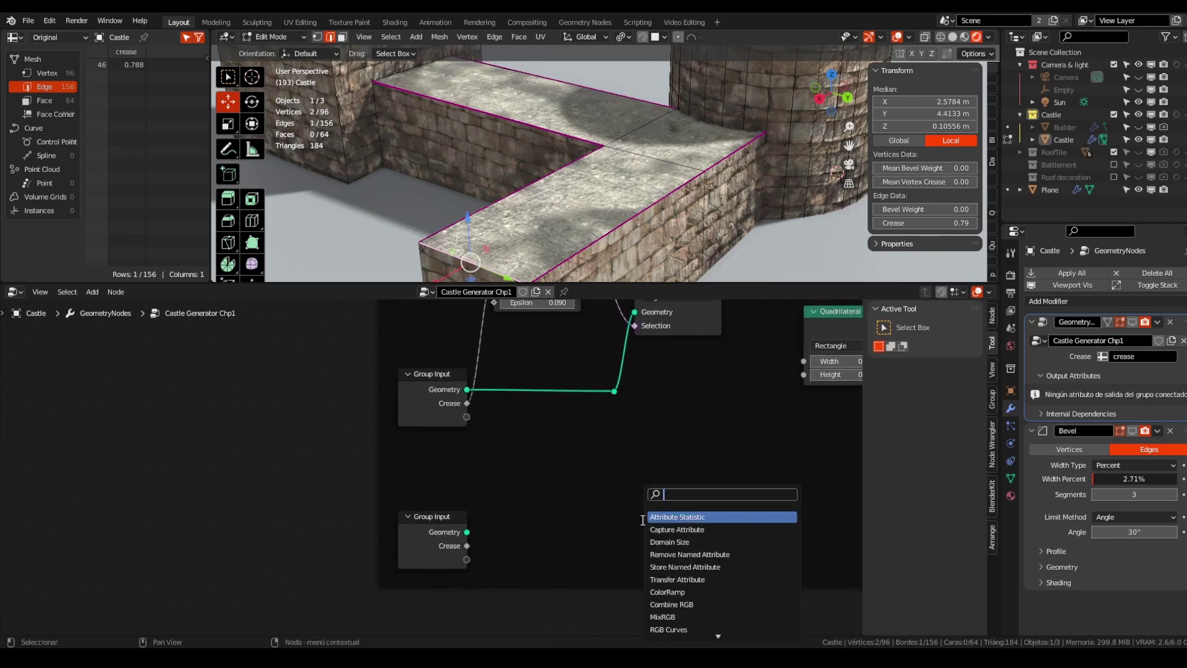
{"action": "key", "text": "Down"}
{"action": "key", "text": "Return"}
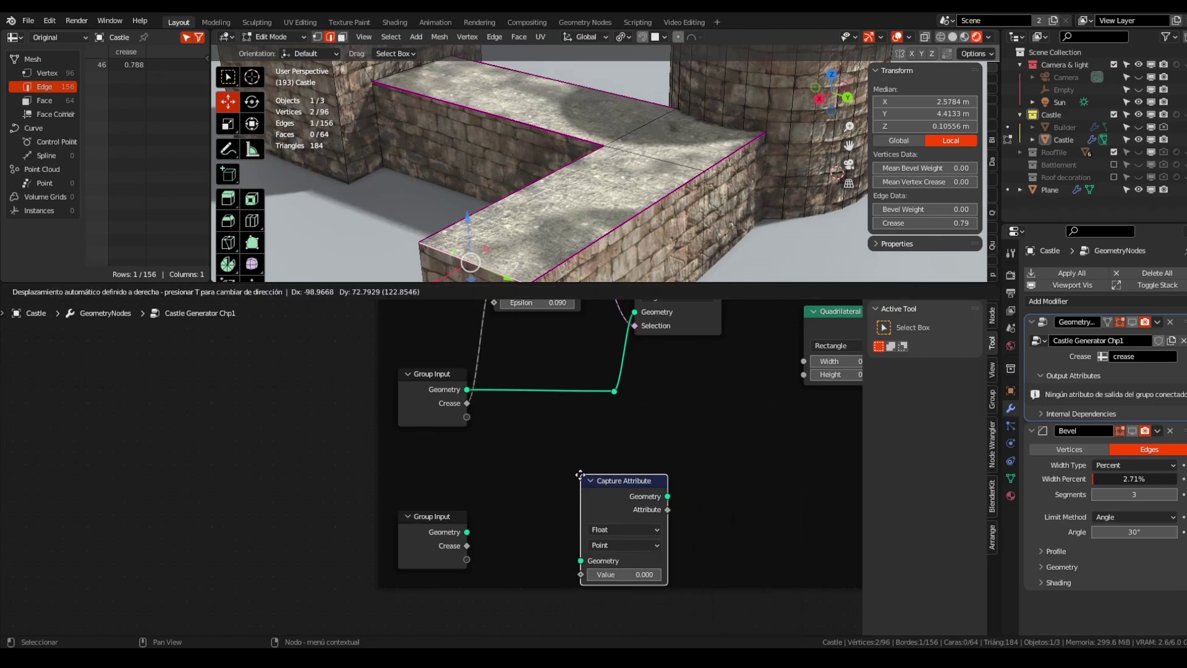
{"action": "left_click", "coordinate": [628, 539]}
{"action": "left_click_drag", "start_coordinate": [581, 574], "coordinate": [466, 560]}
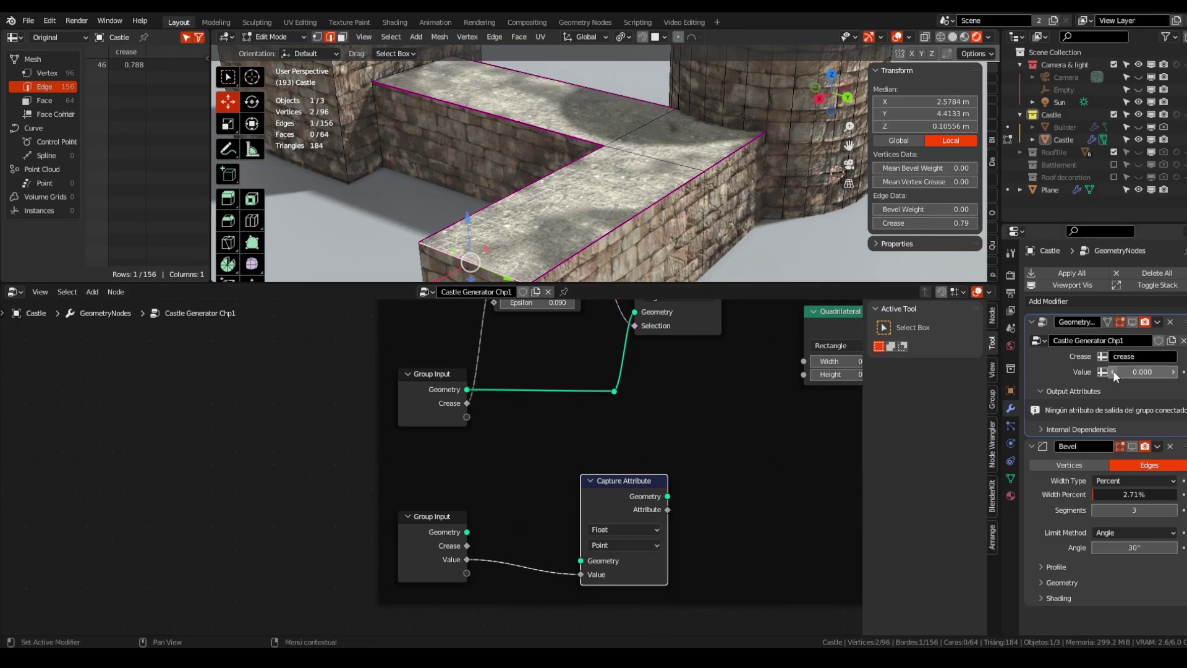
Step: Rename the new Value input of the node group as Crease
{"action": "left_click", "coordinate": [993, 370]}
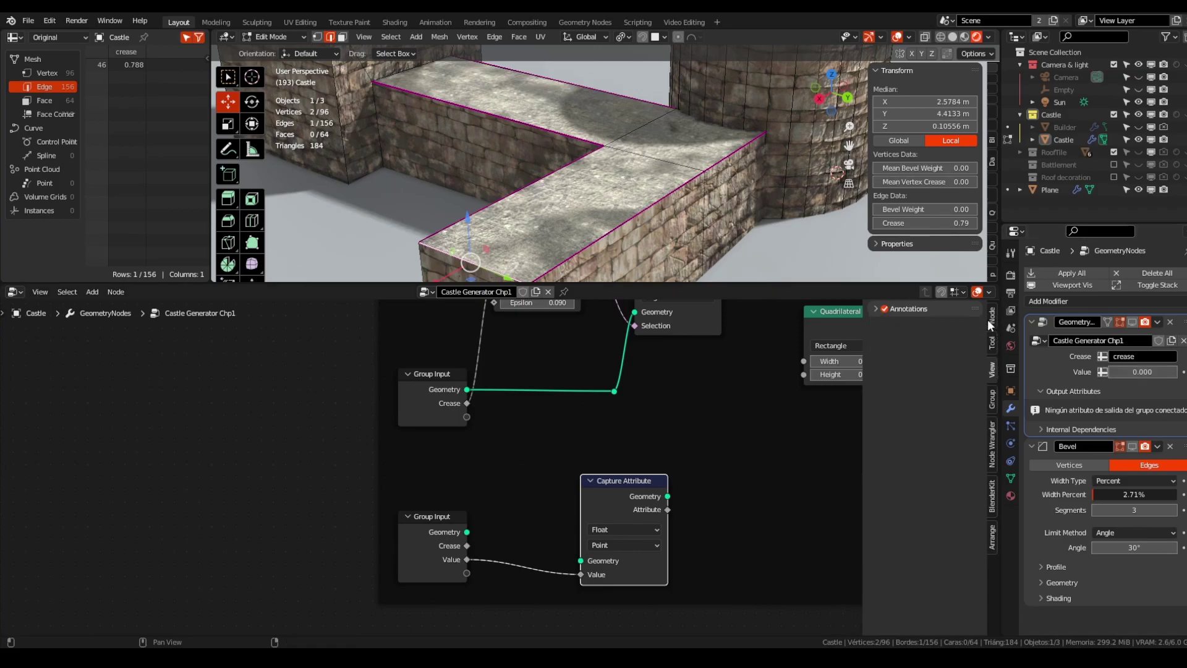
{"action": "left_click", "coordinate": [992, 317]}
{"action": "left_click", "coordinate": [425, 531]}
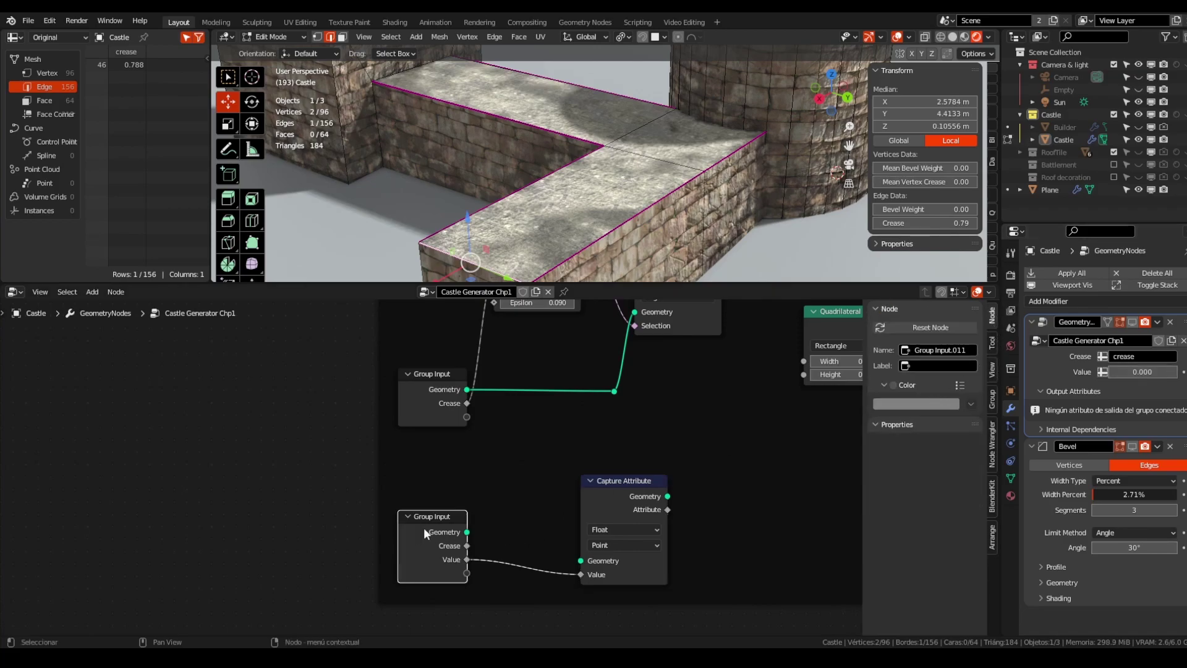
{"action": "left_click", "coordinate": [992, 341]}
{"action": "left_click", "coordinate": [992, 369]}
{"action": "left_click", "coordinate": [992, 398]}
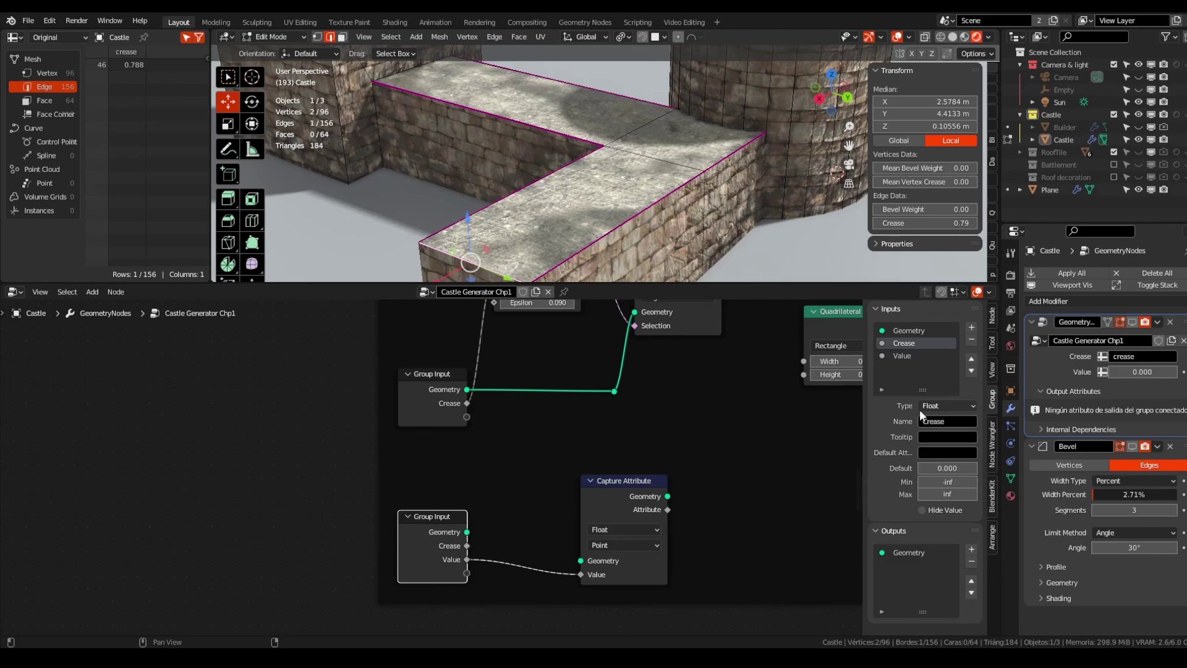
{"action": "double_click", "coordinate": [906, 356]}
{"action": "type", "text": "Creas"}
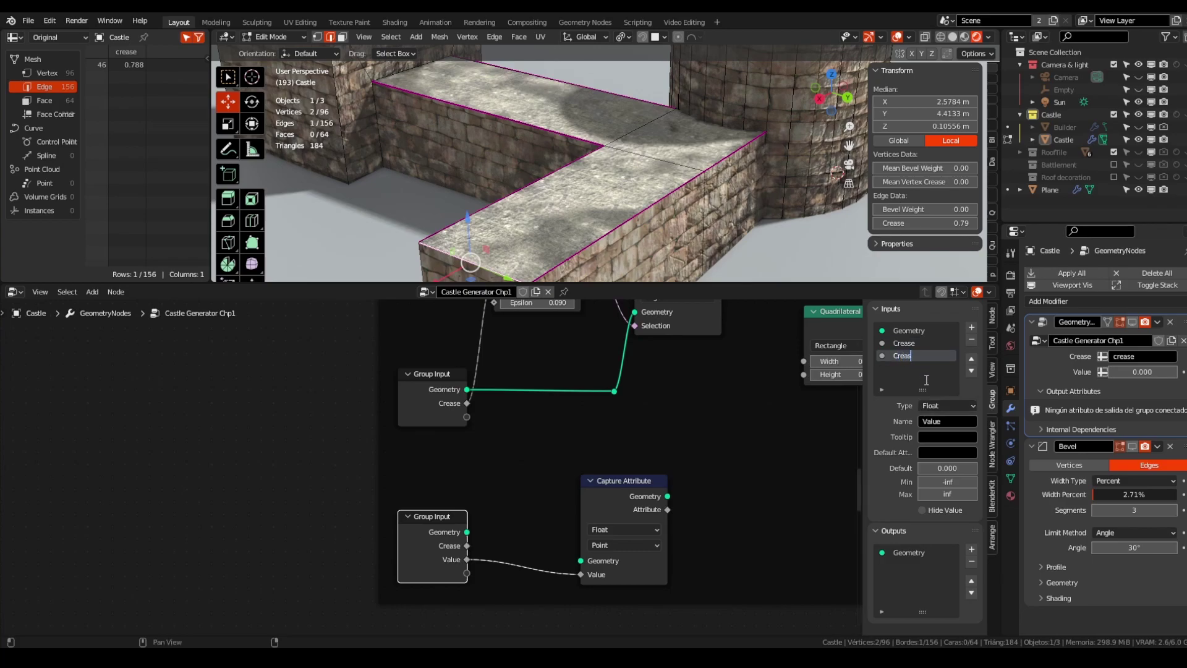
{"action": "type", "text": "e"}
{"action": "key", "text": "Return"}
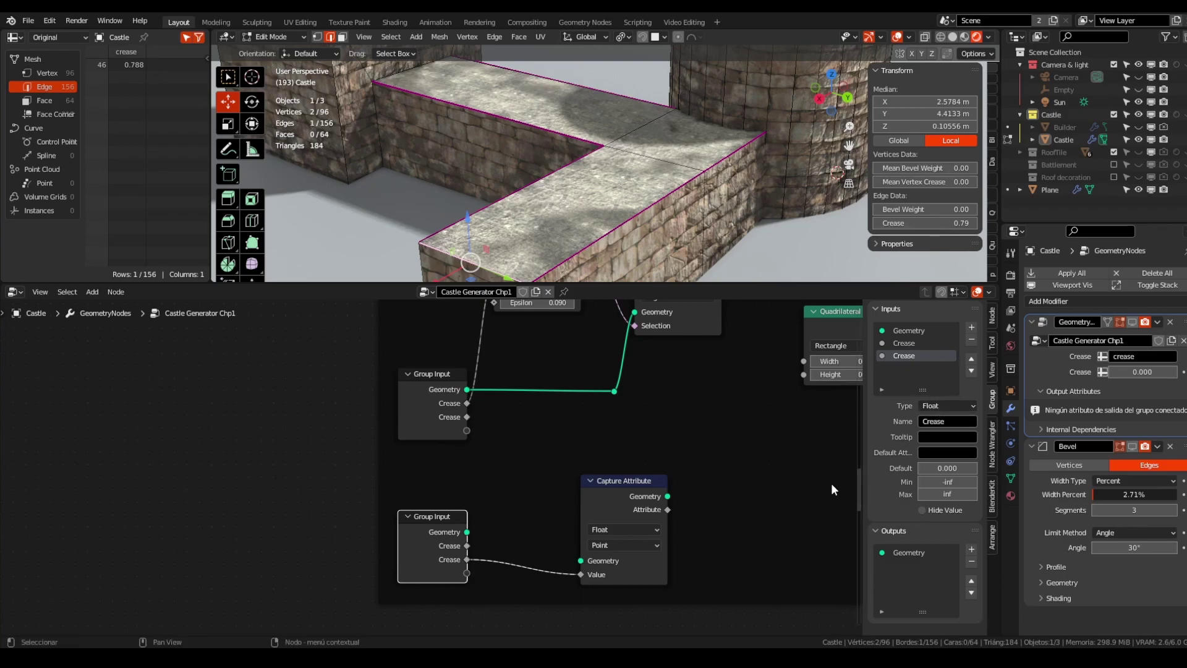
Step: Make the modifier's second Crease input read from the edge attribute crease
{"action": "key", "text": "n"}
{"action": "middle_click_drag", "start_coordinate": [842, 488], "coordinate": [797, 486]}
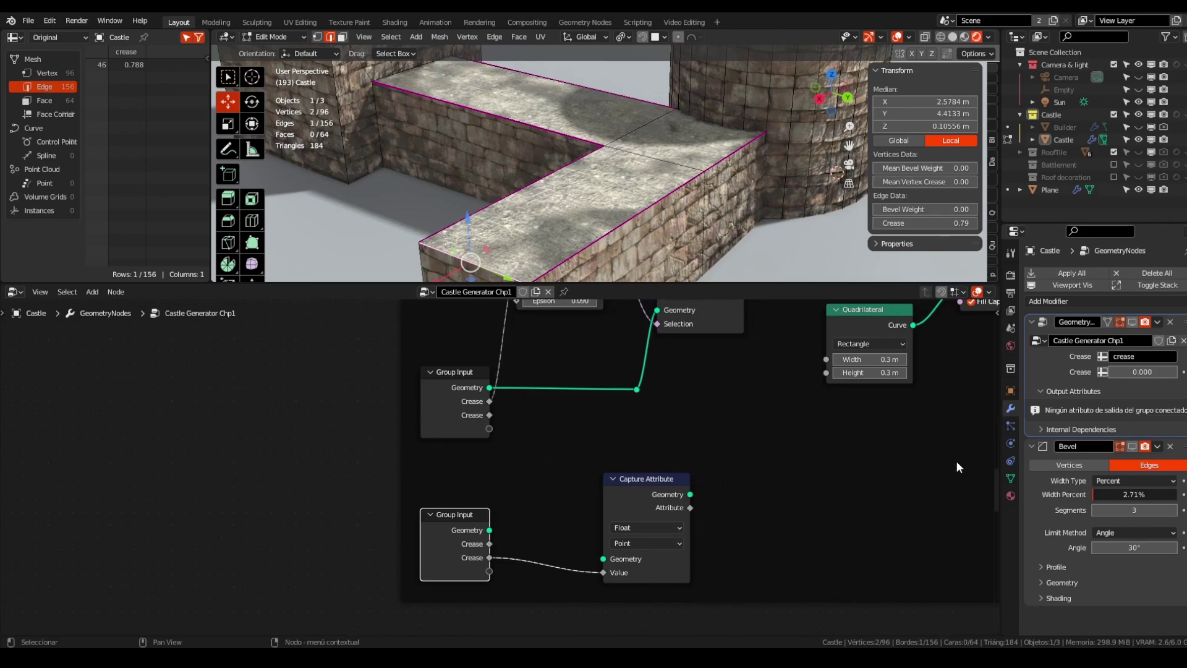
{"action": "left_click", "coordinate": [1102, 372]}
{"action": "left_click", "coordinate": [1133, 372]}
{"action": "type", "text": "crea"}
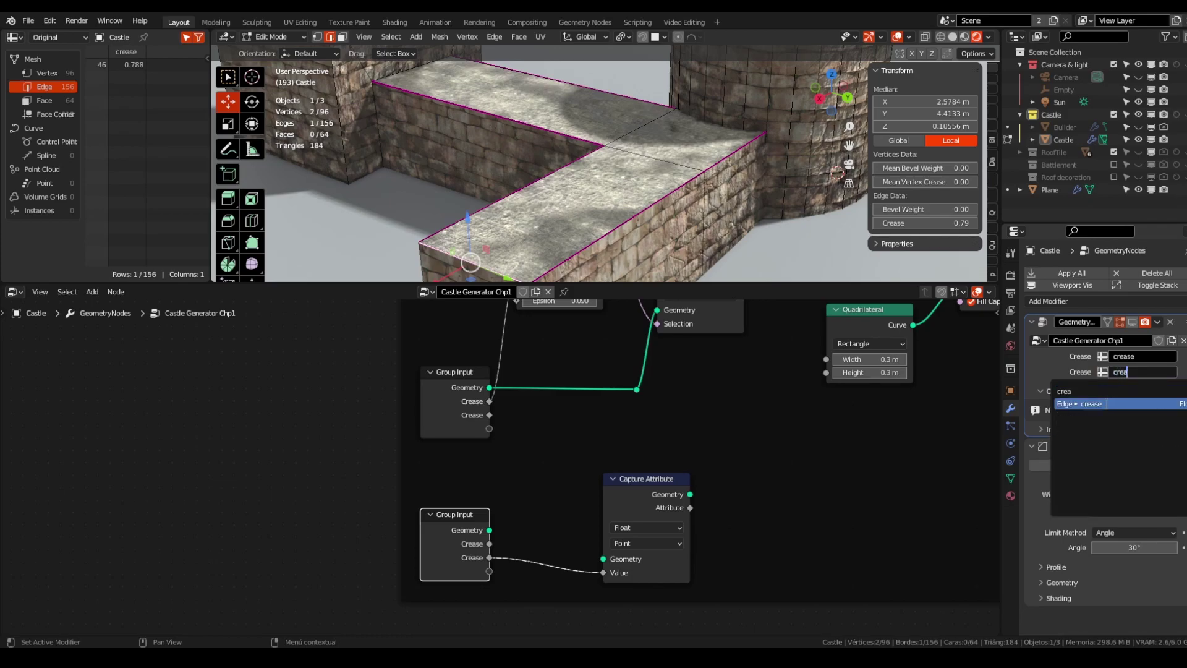
{"action": "left_click", "coordinate": [1107, 404]}
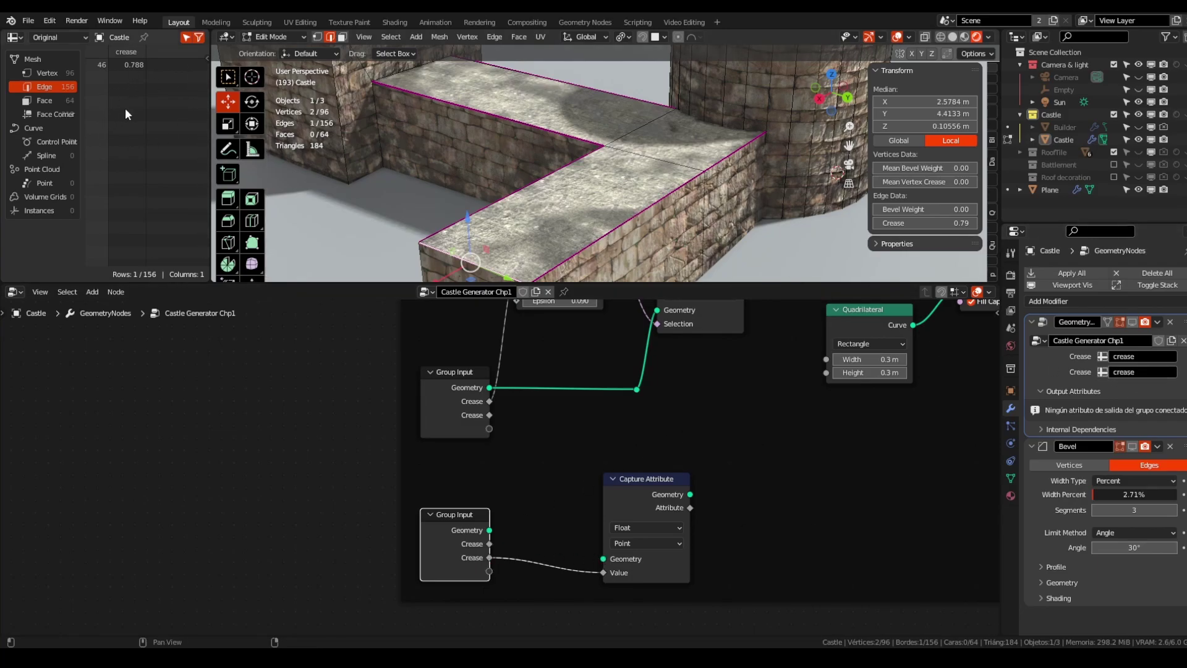
Step: Select the wall's upper outer edge to check its crease value, and bring the whole Border frame into view
{"action": "left_click", "coordinate": [668, 192]}
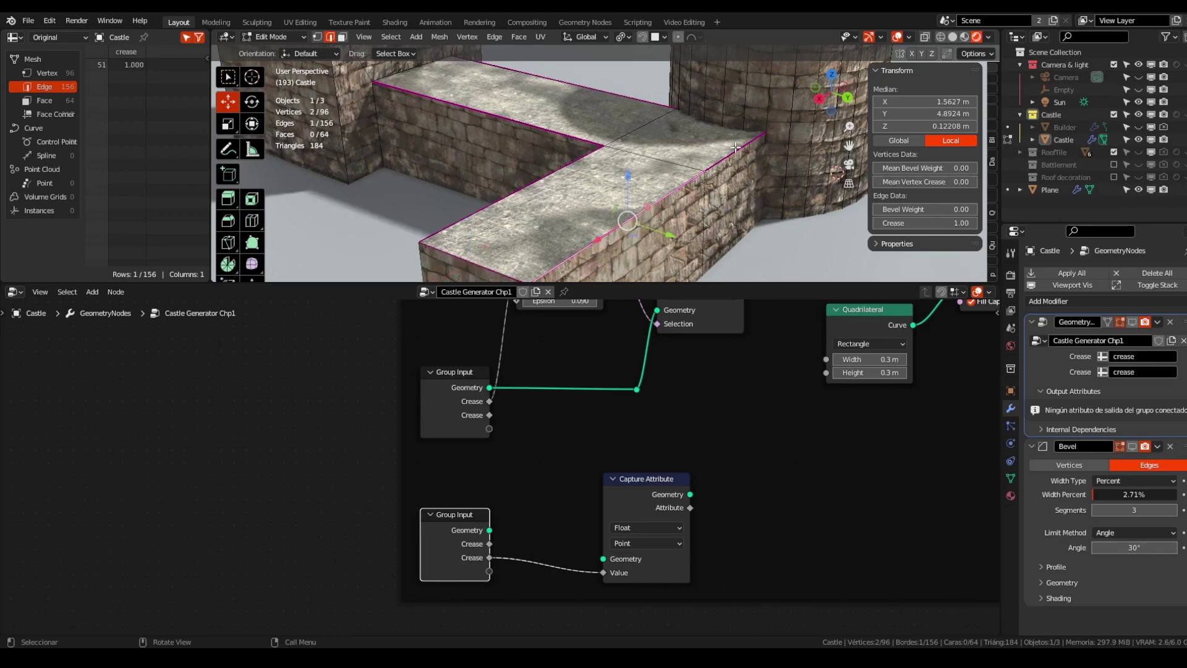
{"action": "middle_click_drag", "start_coordinate": [616, 404], "coordinate": [583, 414]}
{"action": "scroll", "coordinate": [599, 467], "scroll_direction": "down", "scroll_amount": 2}
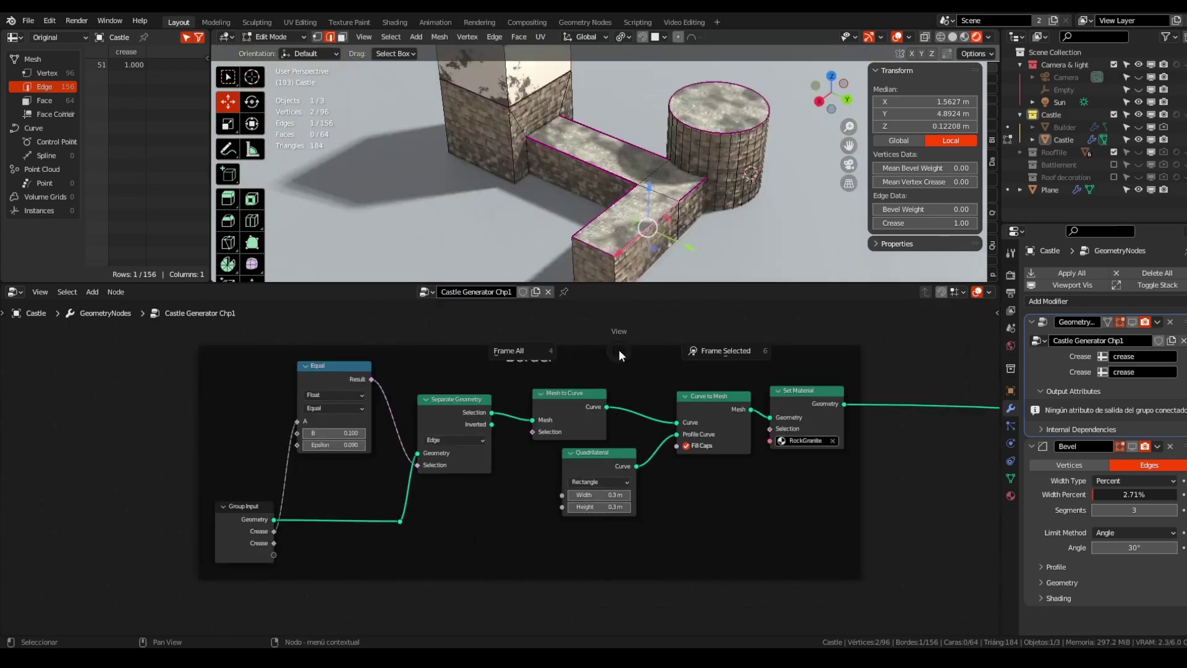
Step: Display the castle's modifiers in the 3D view again and examine the stone border around the square tower
{"action": "left_click", "coordinate": [1040, 284]}
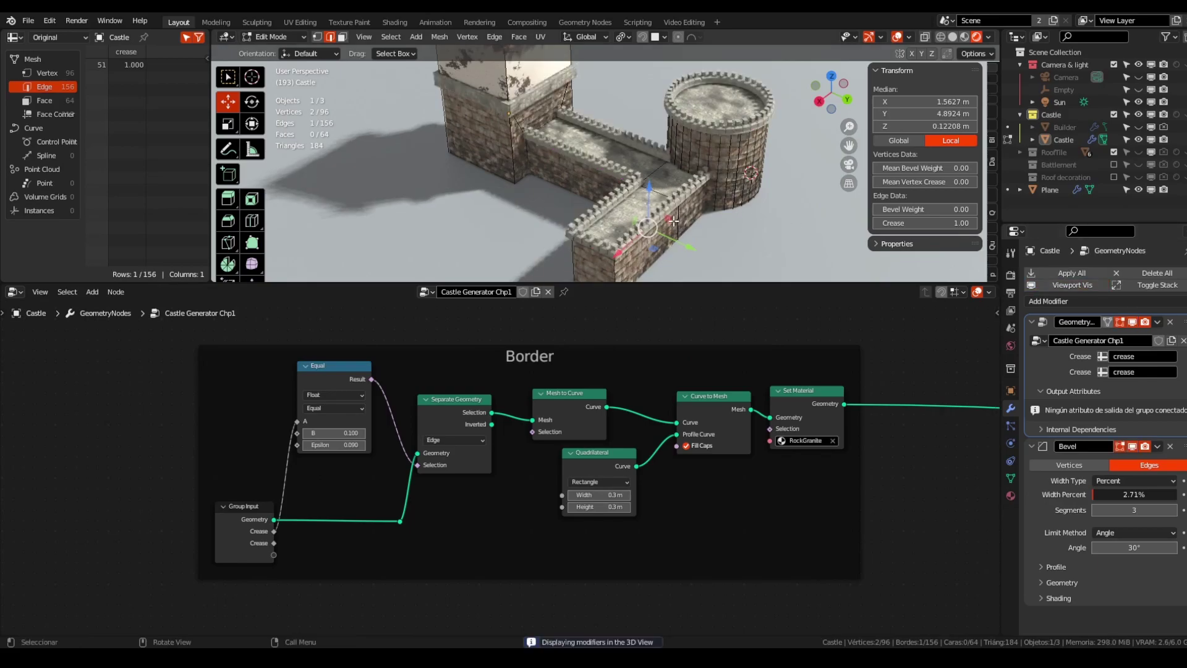
{"action": "middle_click_drag", "start_coordinate": [604, 177], "coordinate": [617, 216], "text": "shift"}
{"action": "scroll", "coordinate": [609, 186], "scroll_direction": "up", "scroll_amount": 4}
{"action": "middle_click_drag", "start_coordinate": [532, 151], "coordinate": [601, 117]}
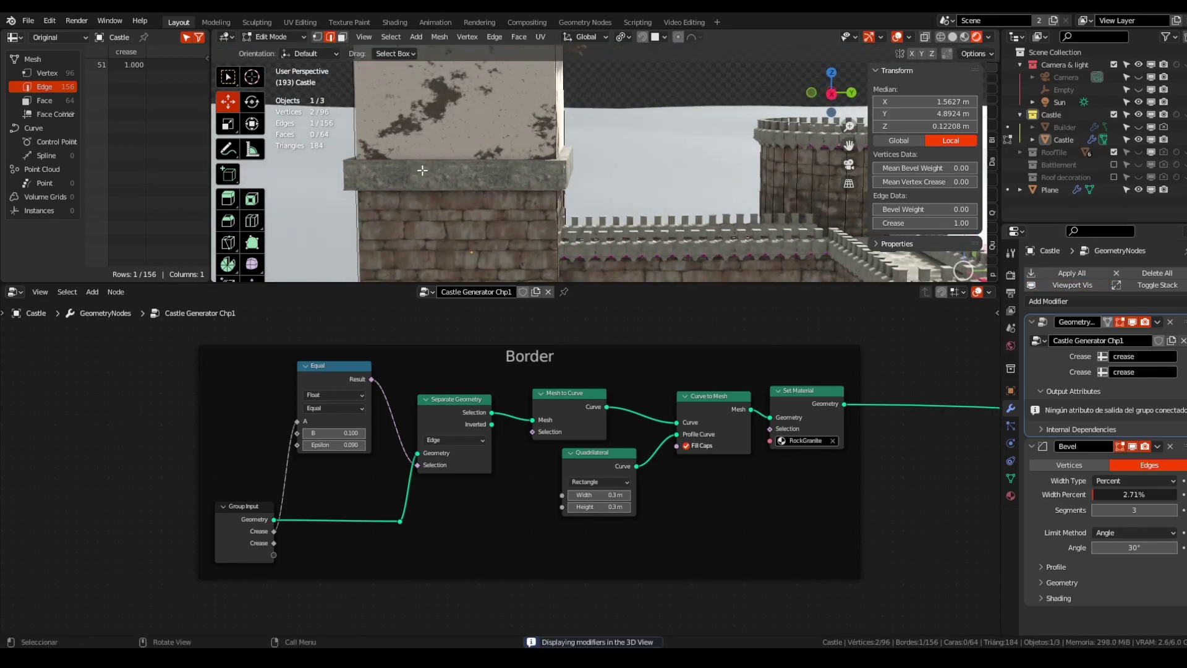
{"action": "middle_click_drag", "start_coordinate": [436, 170], "coordinate": [552, 227]}
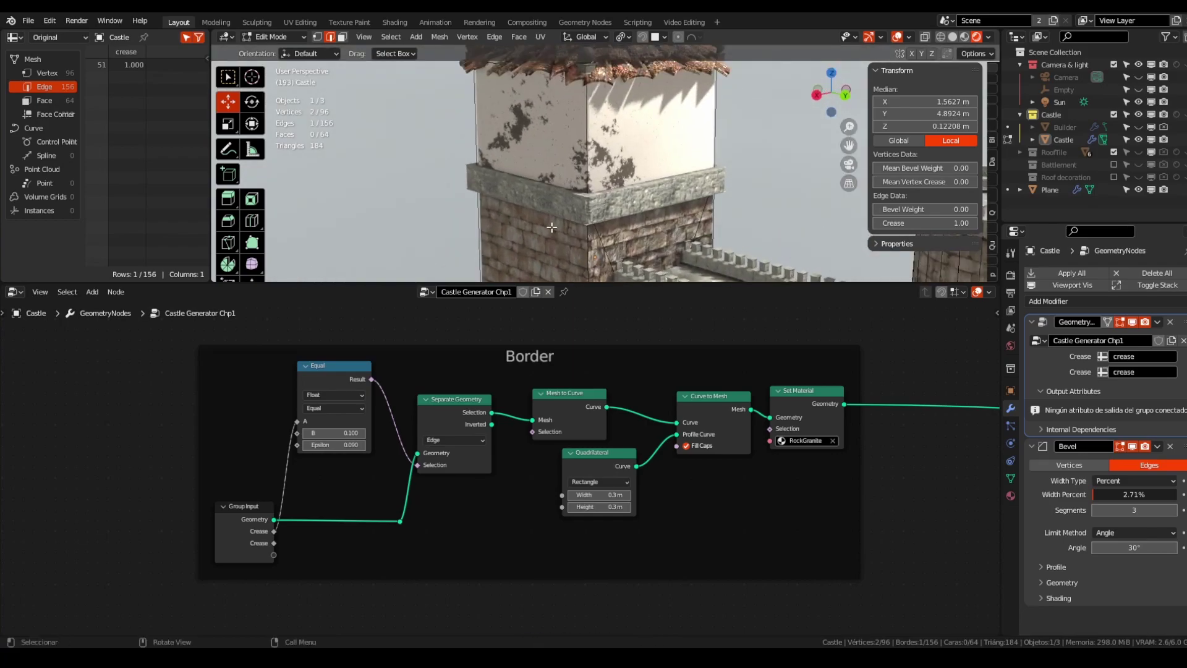
Step: Set the Border's Quadrilateral profile to 0.2 m width and height, and shift the Group Input node slightly away from the Equal node
{"action": "middle_click_drag", "start_coordinate": [542, 151], "coordinate": [692, 200]}
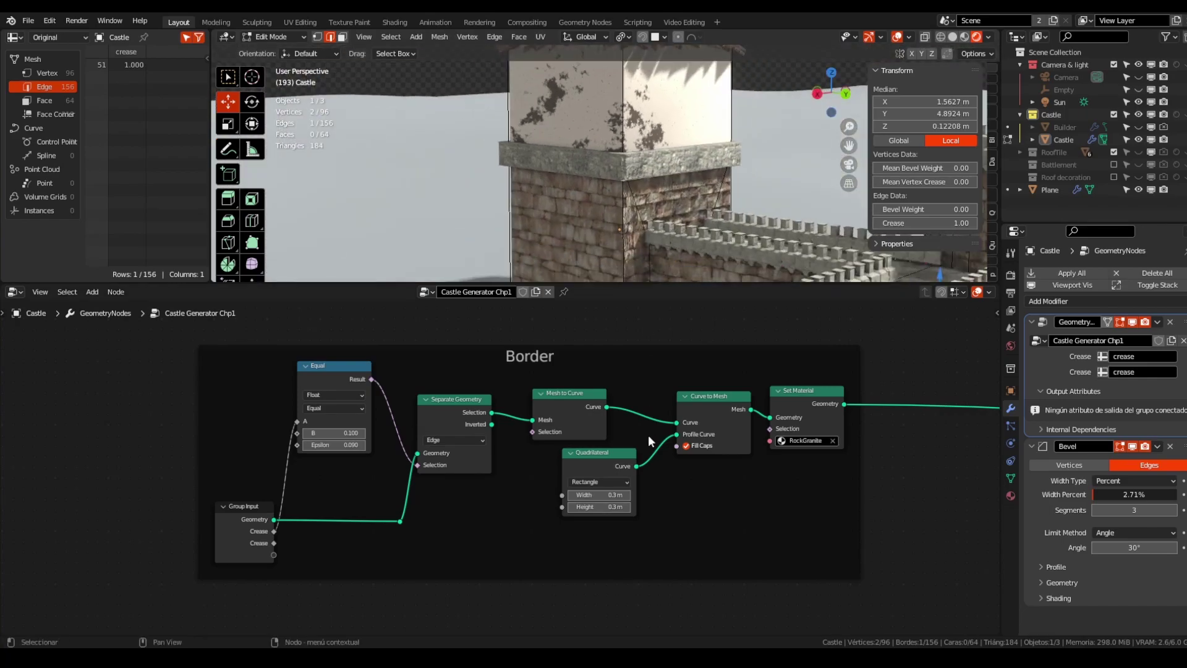
{"action": "mouse_move", "coordinate": [602, 495]}
{"action": "left_mouse_down"}
{"action": "mouse_move", "coordinate": [590, 506]}
{"action": "mouse_move", "coordinate": [602, 495]}
{"action": "left_mouse_up"}
{"action": "left_click_drag", "start_coordinate": [250, 506], "coordinate": [237, 501]}
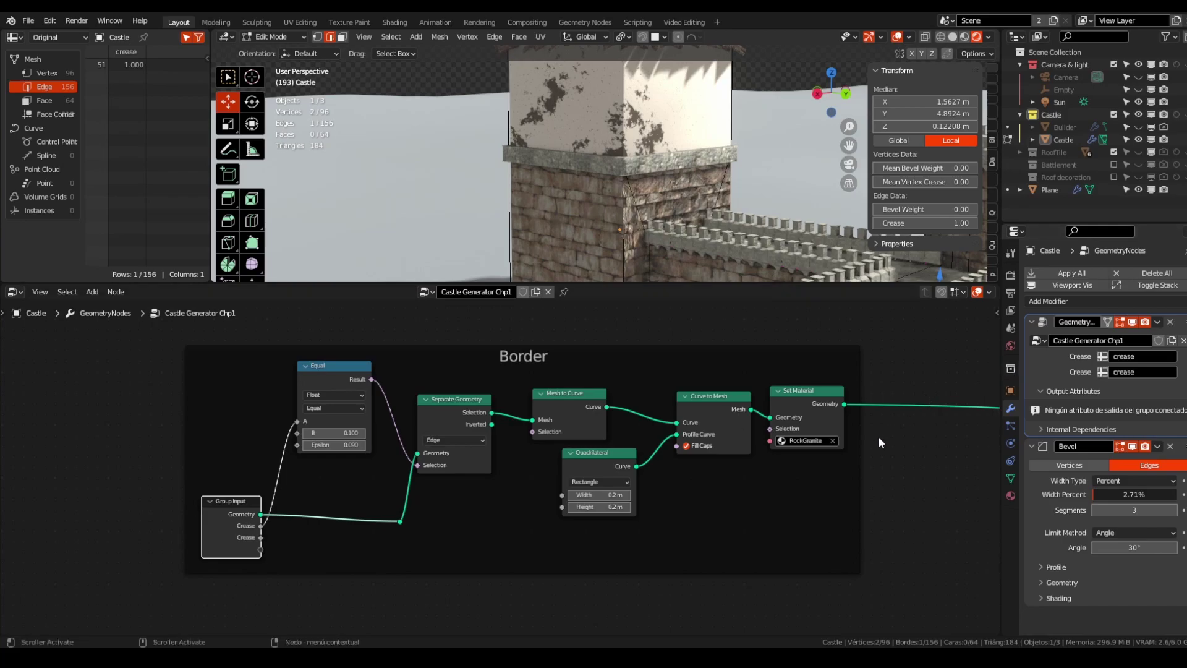
Step: Remove the duplicate Crease input from the node group and reposition the Equal node slightly in the Border frame
{"action": "key", "text": "n"}
{"action": "left_click", "coordinate": [971, 339]}
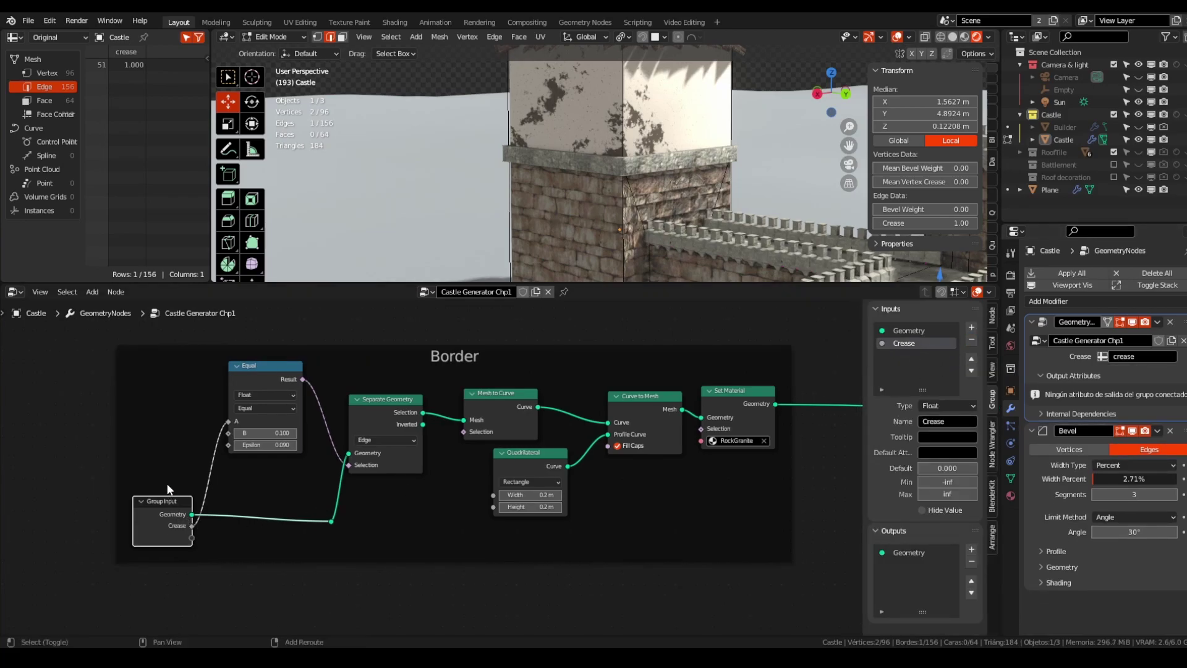
{"action": "scroll", "coordinate": [247, 515], "scroll_direction": "up", "scroll_amount": 2}
{"action": "left_click_drag", "start_coordinate": [517, 419], "coordinate": [521, 403]}
{"action": "left_click_drag", "start_coordinate": [373, 366], "coordinate": [366, 375]}
{"action": "scroll", "coordinate": [405, 439], "scroll_direction": "down", "scroll_amount": 4}
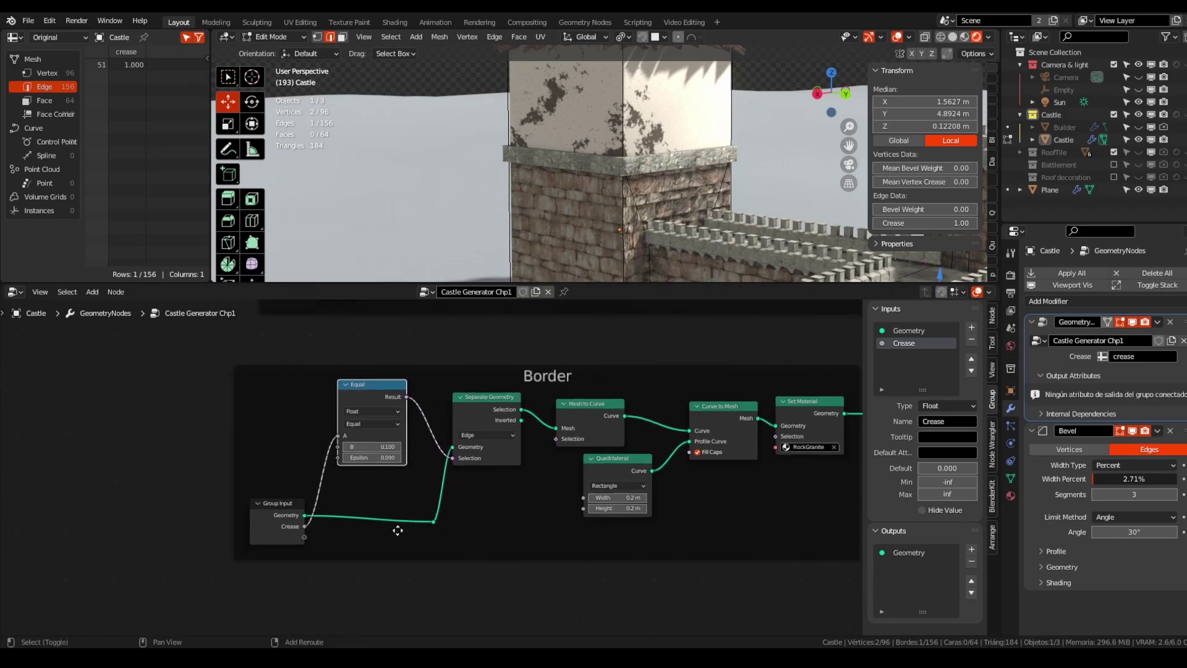
Step: Duplicate the Group Input and Separate Geometry nodes into the free space beneath the original Border chain
{"action": "middle_click_drag", "start_coordinate": [398, 540], "coordinate": [398, 416]}
{"action": "left_click", "coordinate": [266, 387]}
{"action": "key", "text": "shift+d"}
{"action": "left_click", "coordinate": [279, 530]}
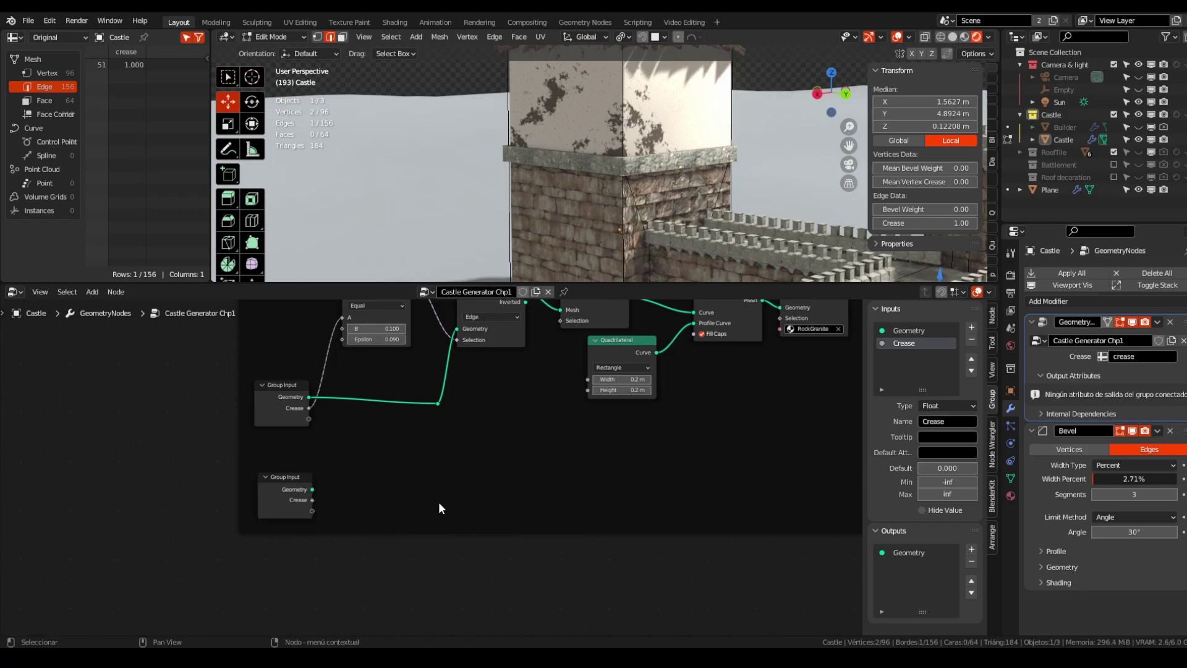
{"action": "middle_click_drag", "start_coordinate": [439, 502], "coordinate": [406, 543]}
{"action": "left_click", "coordinate": [450, 359]}
{"action": "key", "text": "shift+d"}
{"action": "left_click", "coordinate": [443, 538]}
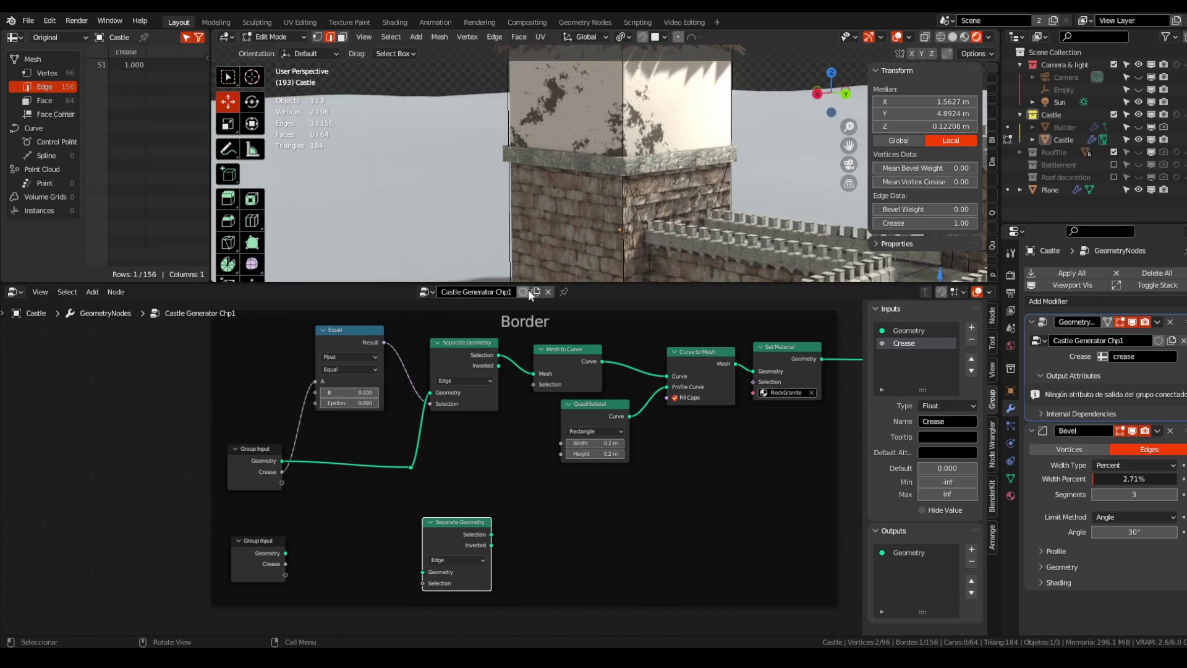
{"action": "left_click", "coordinate": [338, 337]}
{"action": "key", "text": "shift+d"}
{"action": "left_click", "coordinate": [335, 502]}
{"action": "middle_click_drag", "start_coordinate": [344, 528], "coordinate": [382, 476]}
{"action": "left_click", "coordinate": [603, 509]}
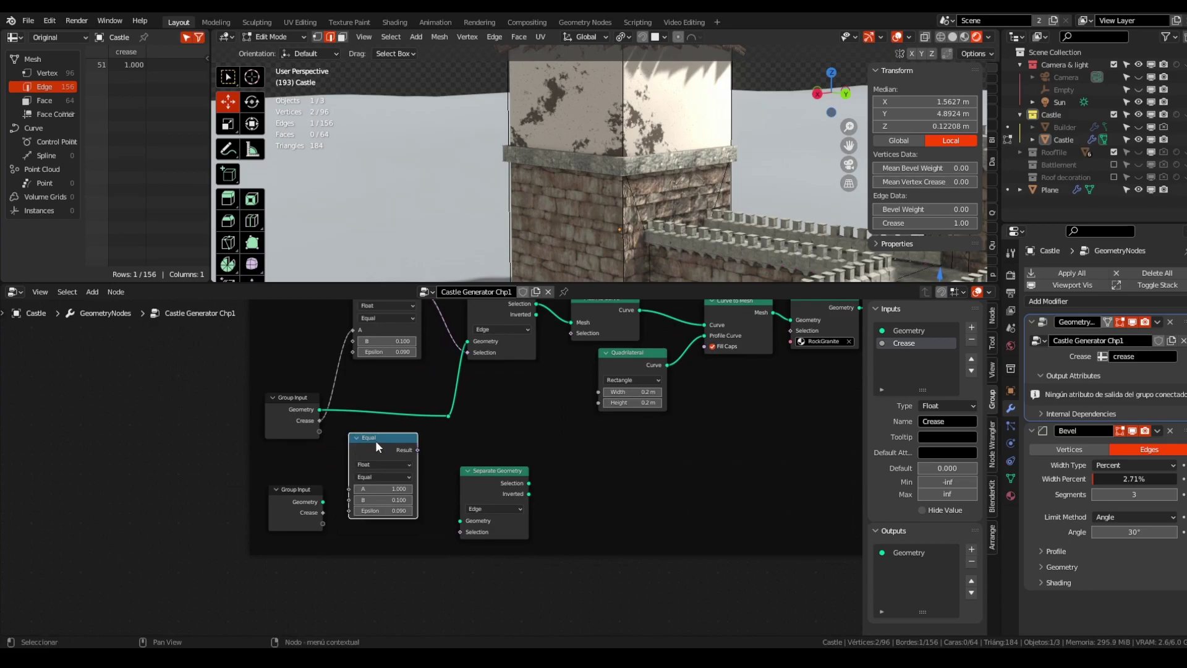
{"action": "key", "text": "x"}
Step: Add a Compare node, feed it the copied Group Input's Crease as A, and link Geometry to the copied Separate Geometry node
{"action": "key", "text": "shift+a"}
{"action": "type", "text": "com"}
{"action": "key", "text": "Return"}
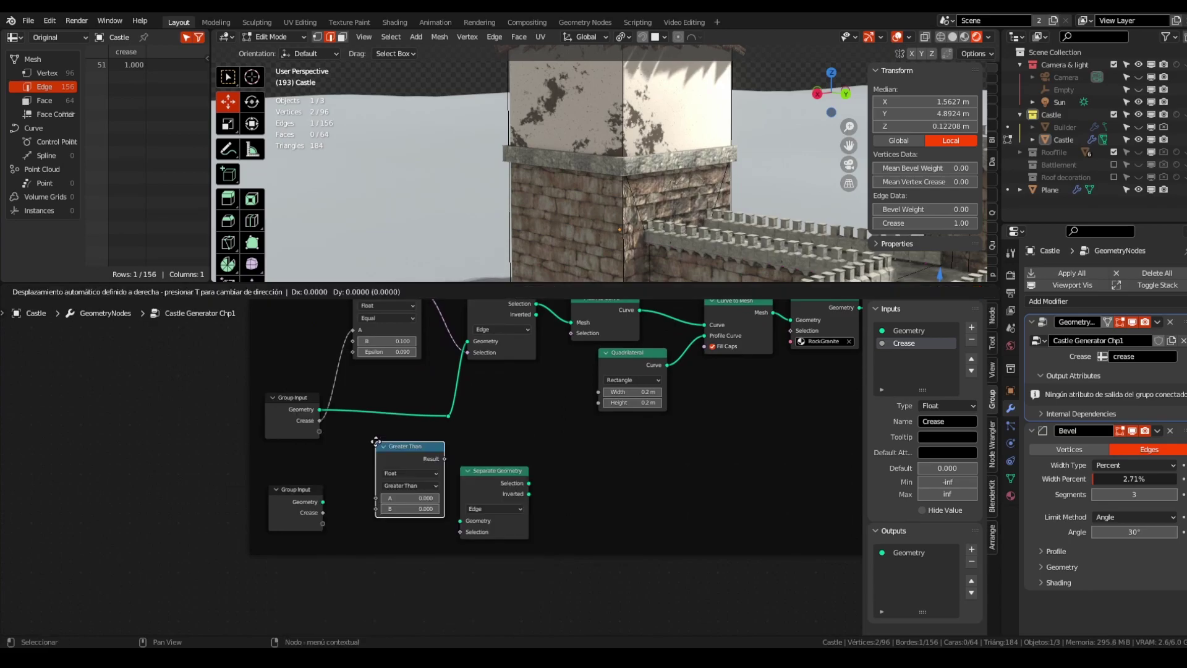
{"action": "left_click", "coordinate": [364, 440]}
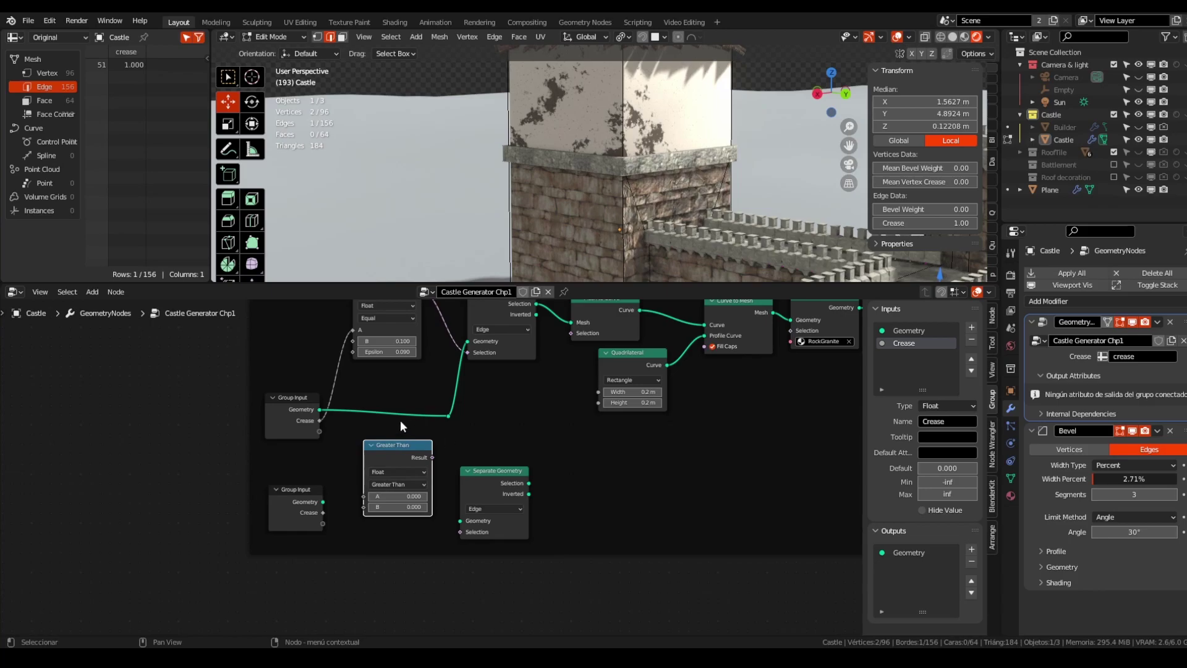
{"action": "left_click_drag", "start_coordinate": [322, 512], "coordinate": [462, 520]}
{"action": "left_click_drag", "start_coordinate": [481, 486], "coordinate": [492, 557]}
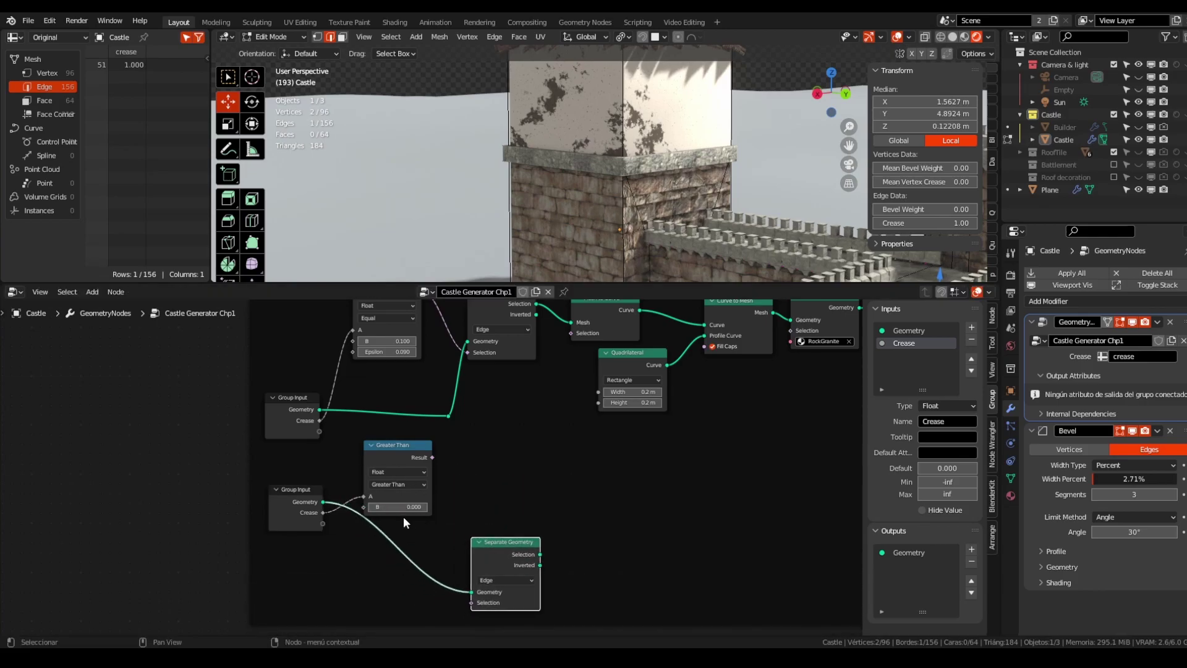
Step: Select the tower's border edge to check its crease, and set the new Compare node to Equal with B at 0.100
{"action": "left_click", "coordinate": [679, 165]}
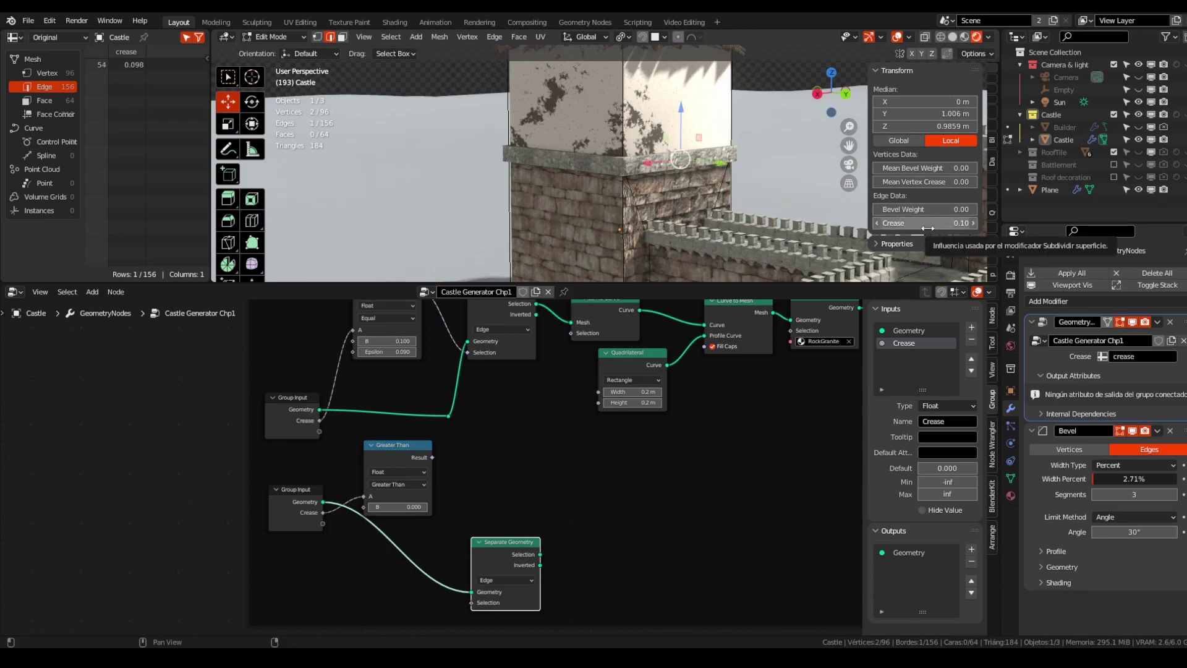
{"action": "left_click", "coordinate": [389, 483]}
{"action": "left_click", "coordinate": [400, 539]}
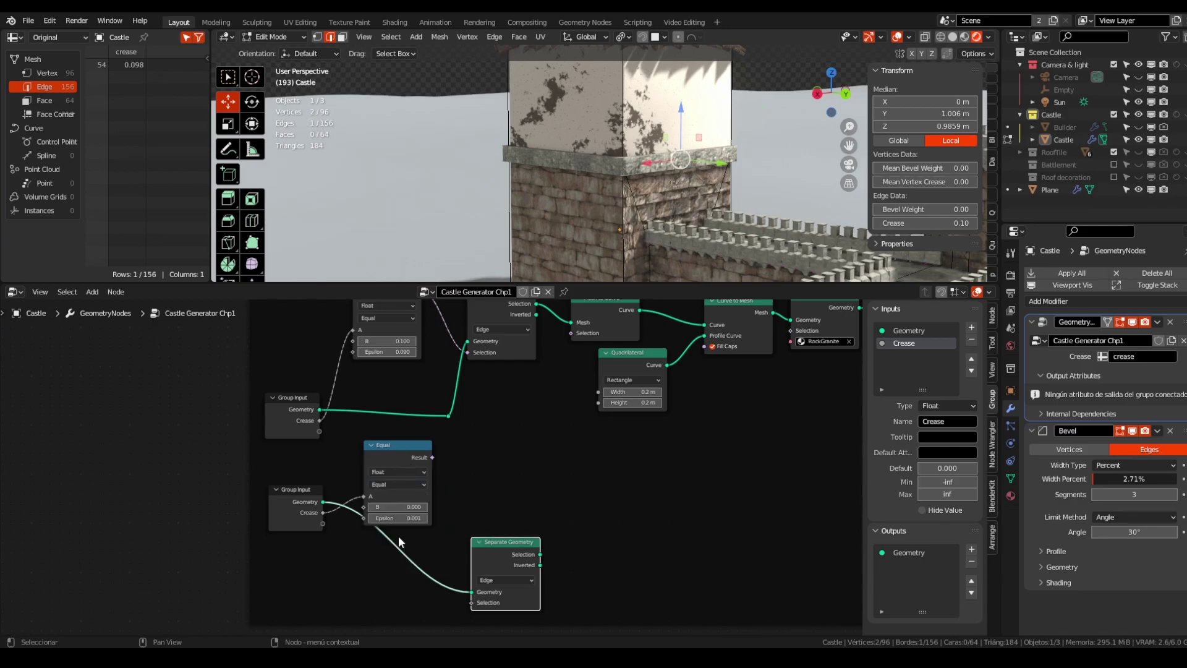
{"action": "left_click", "coordinate": [401, 507]}
{"action": "left_click_drag", "start_coordinate": [407, 441], "coordinate": [430, 437]}
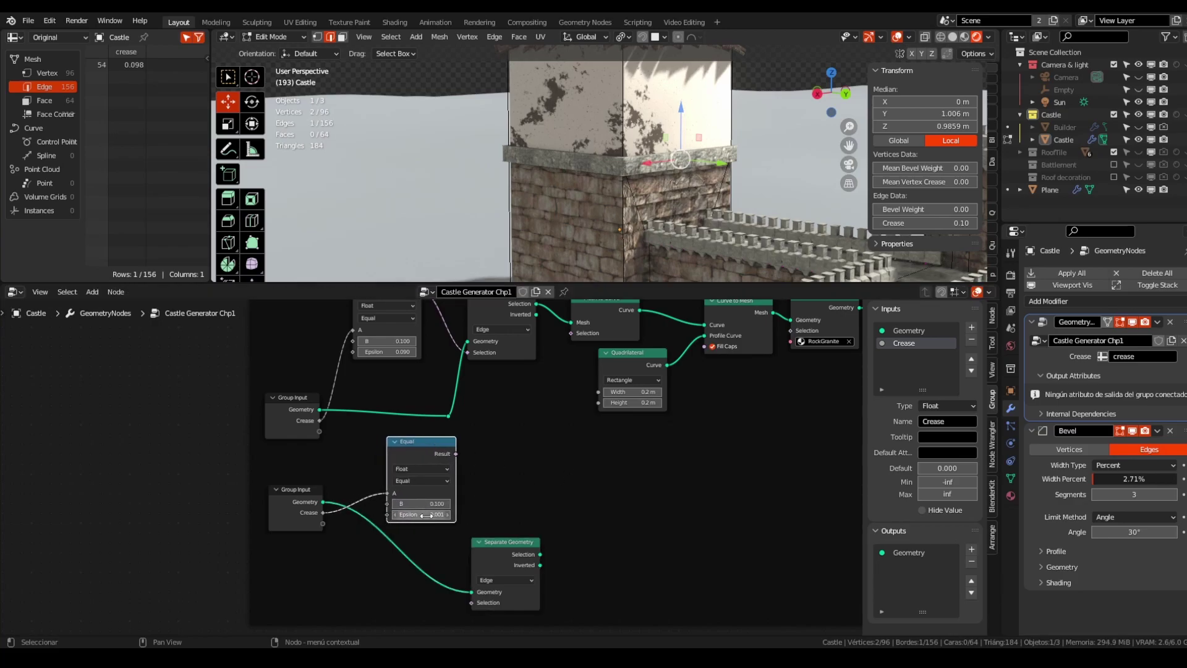
Step: Set the new Equal node's Epsilon to 0.090
{"action": "scroll", "coordinate": [440, 512], "scroll_direction": "up", "scroll_amount": 1}
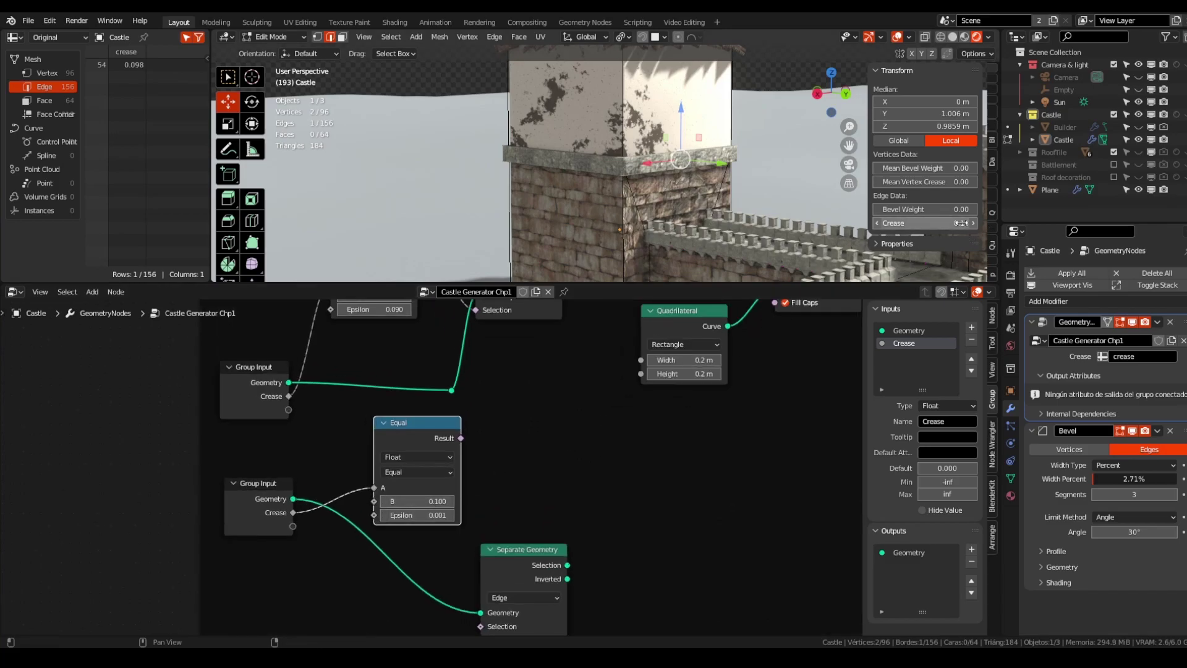
{"action": "type", "text": "0.10"}
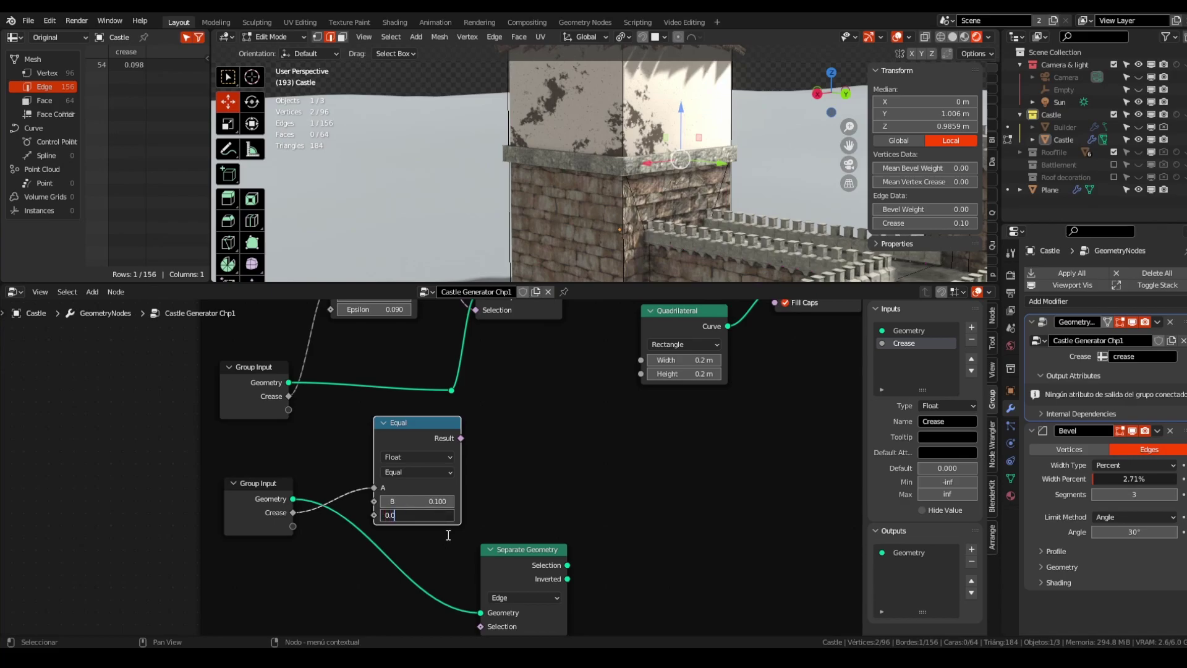
{"action": "scroll", "coordinate": [457, 492], "scroll_direction": "down", "scroll_amount": 3}
{"action": "left_click_drag", "start_coordinate": [494, 530], "coordinate": [507, 531]}
{"action": "scroll", "coordinate": [470, 513], "scroll_direction": "up", "scroll_amount": 3}
{"action": "scroll", "coordinate": [439, 505], "scroll_direction": "up", "scroll_amount": 2}
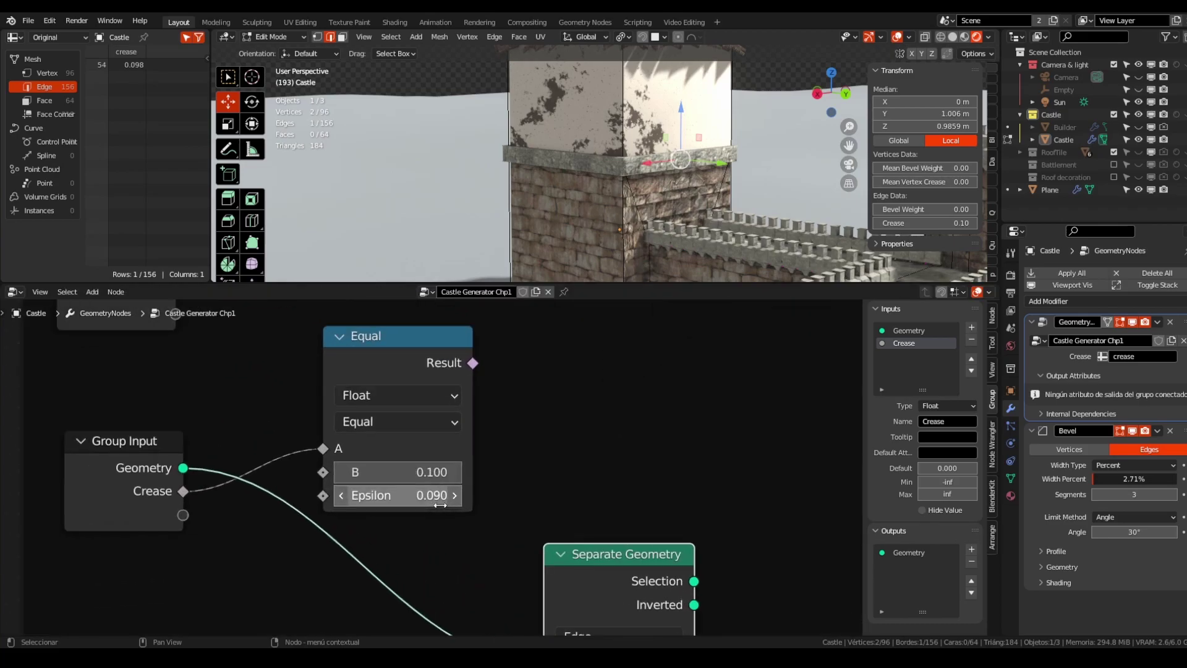
{"action": "scroll", "coordinate": [438, 501], "scroll_direction": "down", "scroll_amount": 3}
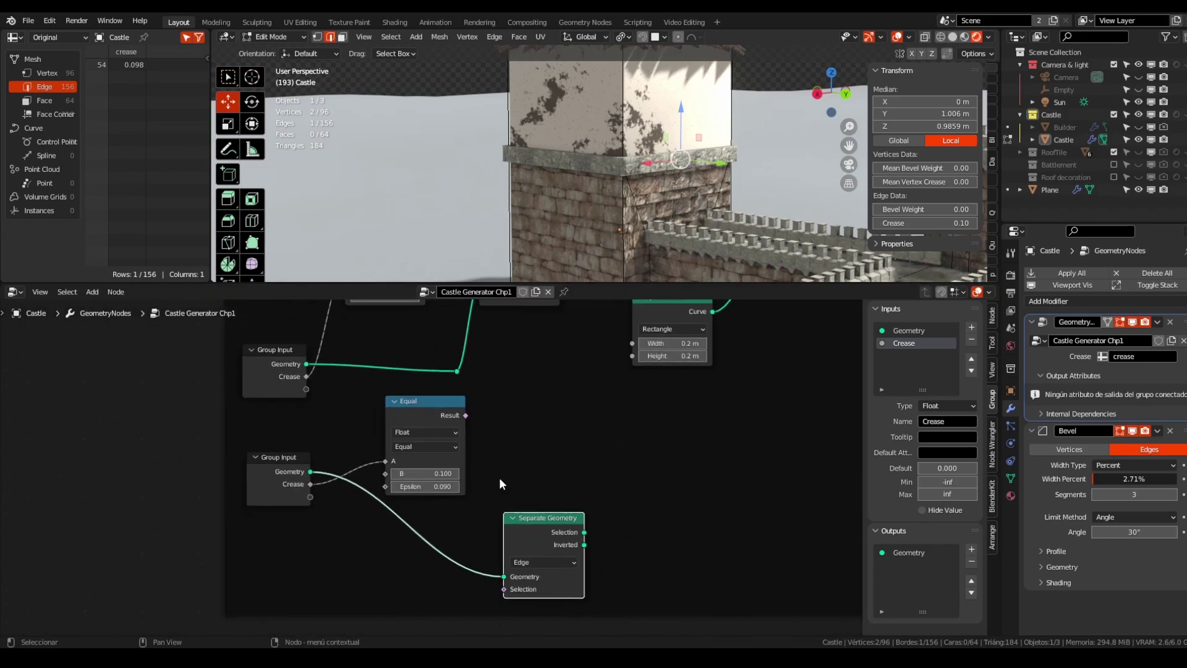
Step: Connect the new Equal node's Result to the Selection input of the copied Separate Geometry node
{"action": "left_click_drag", "start_coordinate": [465, 416], "coordinate": [501, 588]}
{"action": "scroll", "coordinate": [575, 495], "scroll_direction": "down", "scroll_amount": 2}
{"action": "middle_click_drag", "start_coordinate": [591, 465], "coordinate": [460, 567]}
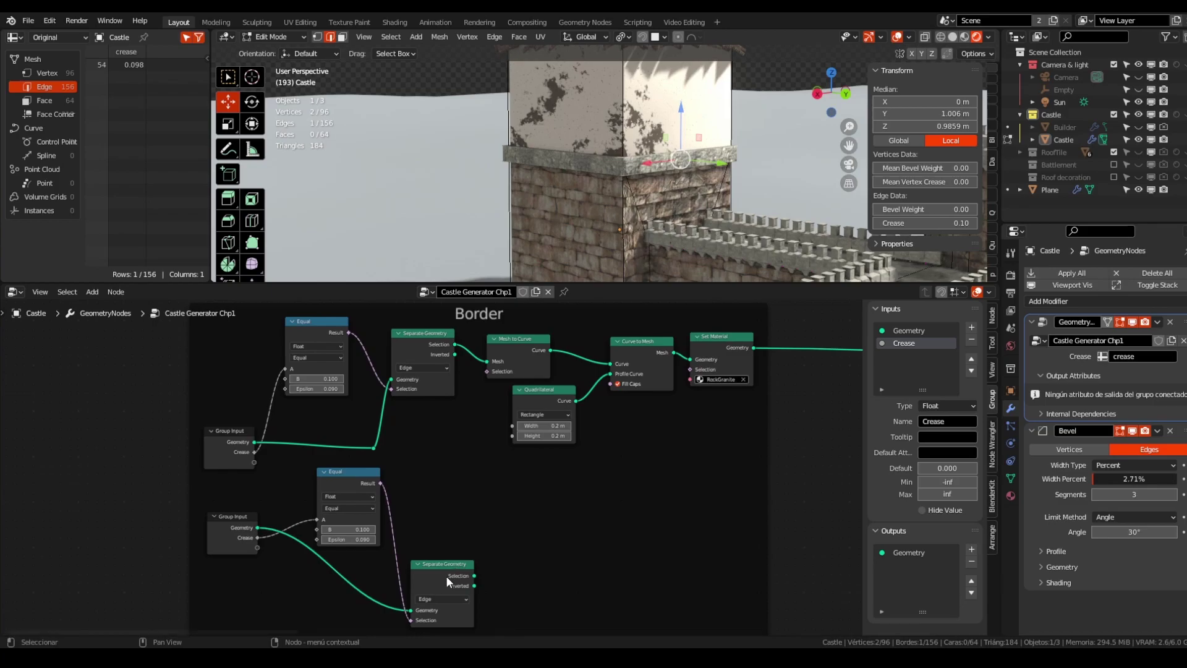
Step: Disconnect the original Border chain after Set Material, link the copied Separate Geometry's Selection output onward instead, and inspect the tower's edge
{"action": "scroll", "coordinate": [442, 570], "scroll_direction": "down", "scroll_amount": 6}
{"action": "middle_click_drag", "start_coordinate": [573, 530], "coordinate": [483, 509]}
{"action": "right_click_drag", "start_coordinate": [591, 400], "coordinate": [592, 448], "text": "ctrl"}
{"action": "scroll", "coordinate": [591, 451], "scroll_direction": "down", "scroll_amount": 5}
{"action": "middle_click_drag", "start_coordinate": [663, 488], "coordinate": [505, 478], "text": "shift"}
{"action": "scroll", "coordinate": [505, 478], "scroll_direction": "down", "scroll_amount": 2}
{"action": "right_click_drag", "start_coordinate": [316, 510], "coordinate": [841, 454], "text": "alt"}
{"action": "scroll", "coordinate": [365, 482], "scroll_direction": "up", "scroll_amount": 3}
{"action": "scroll", "coordinate": [348, 480], "scroll_direction": "up", "scroll_amount": 4}
{"action": "middle_click_drag", "start_coordinate": [307, 487], "coordinate": [489, 487]}
{"action": "scroll", "coordinate": [393, 495], "scroll_direction": "up", "scroll_amount": 4}
{"action": "scroll", "coordinate": [406, 496], "scroll_direction": "down", "scroll_amount": 4}
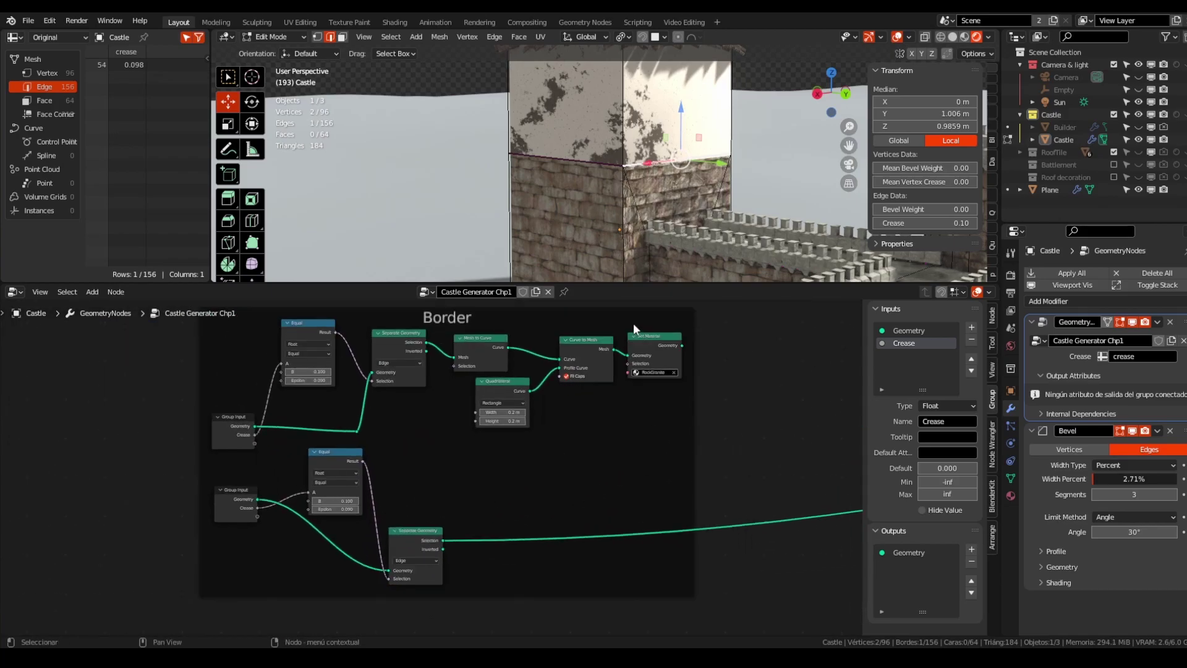
{"action": "scroll", "coordinate": [600, 166], "scroll_direction": "up", "scroll_amount": 2}
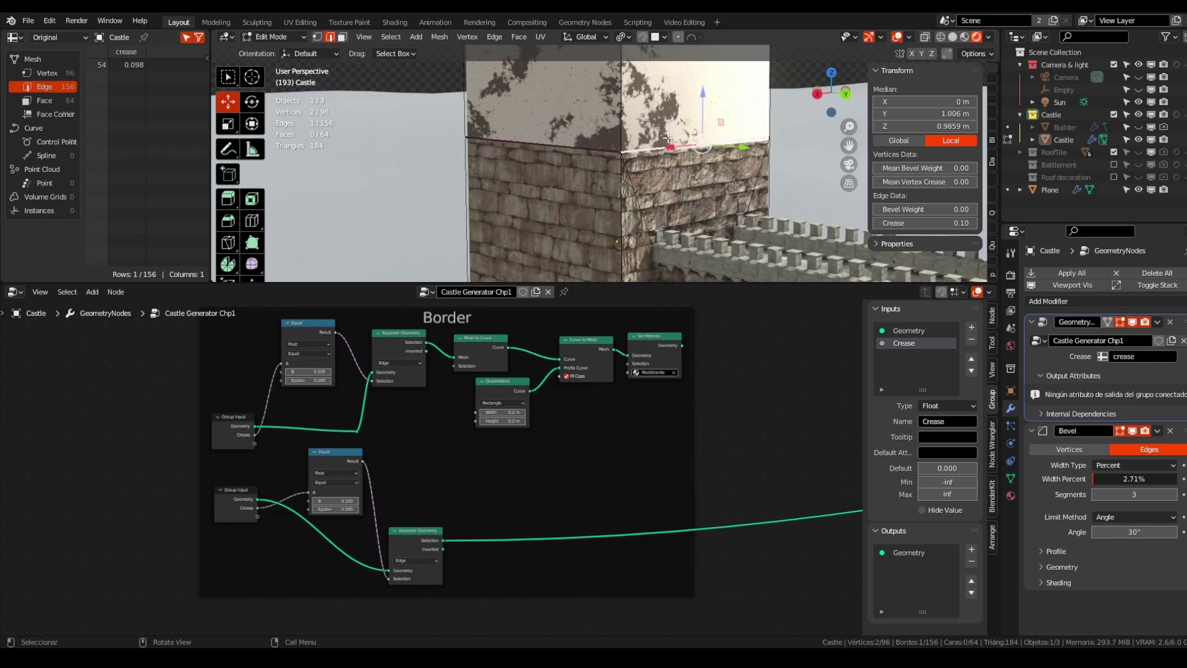
Step: Insert a Mesh to Curve node after the copied Separate Geometry node
{"action": "middle_click_drag", "start_coordinate": [503, 521], "coordinate": [558, 517]}
{"action": "scroll", "coordinate": [544, 509], "scroll_direction": "up", "scroll_amount": 2}
{"action": "scroll", "coordinate": [543, 366], "scroll_direction": "down", "scroll_amount": 2}
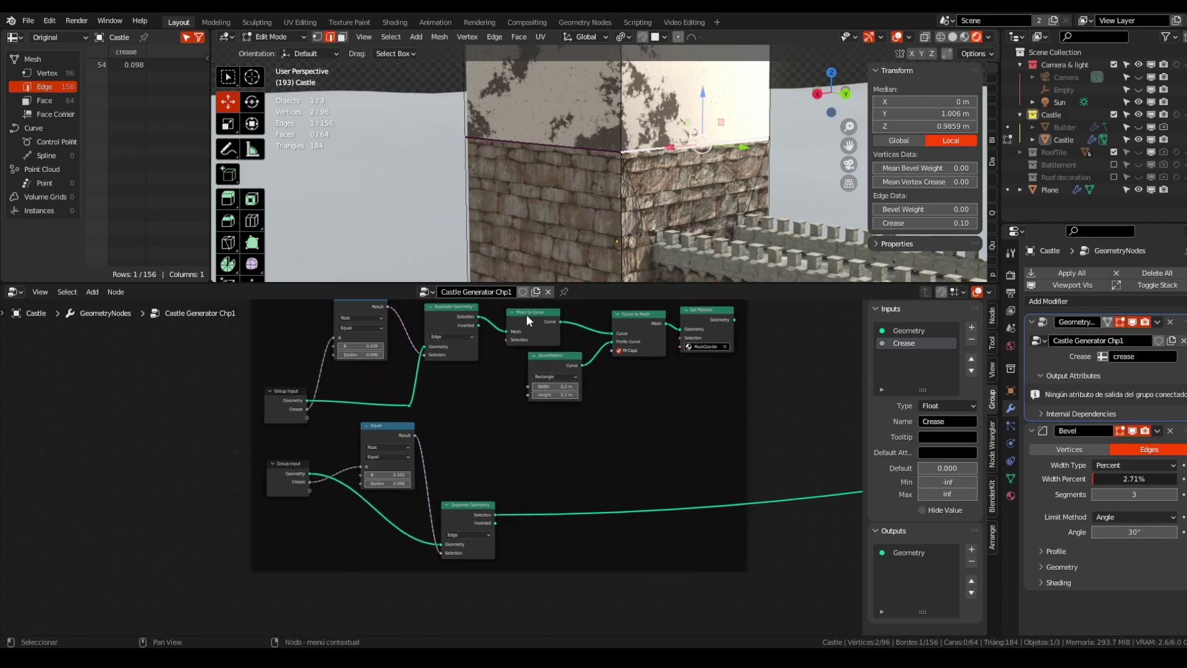
{"action": "scroll", "coordinate": [561, 493], "scroll_direction": "up", "scroll_amount": 1}
{"action": "key", "text": "shift+a"}
{"action": "type", "text": "k"}
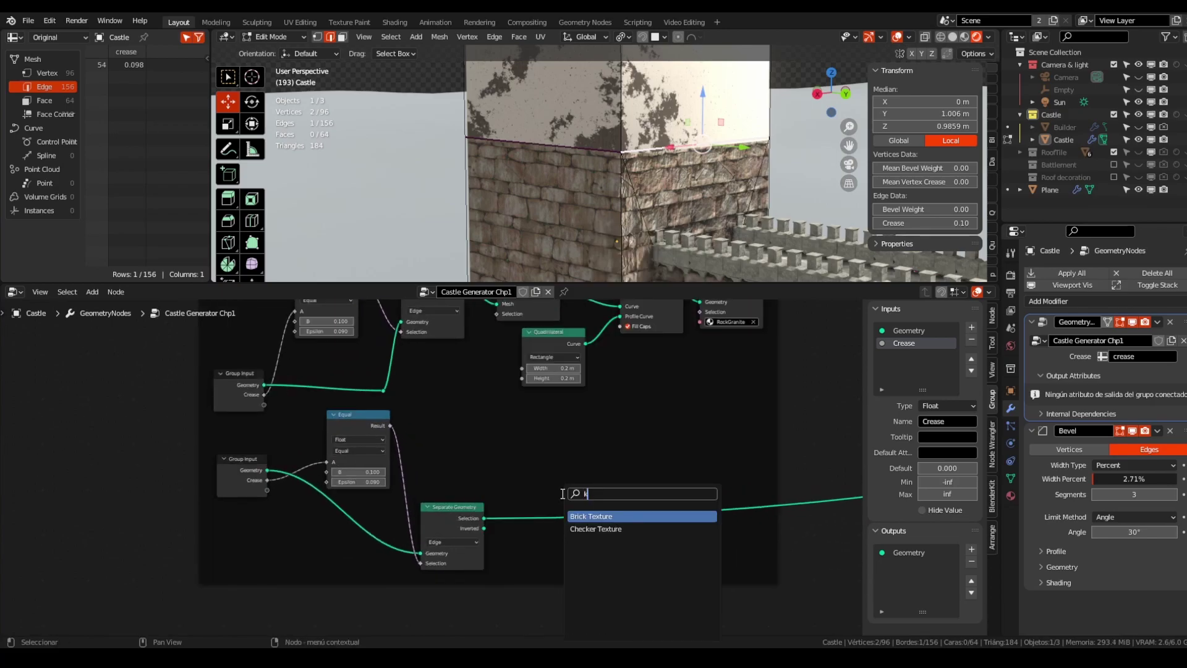
{"action": "key", "text": "BackSpace"}
{"action": "type", "text": "mesh"}
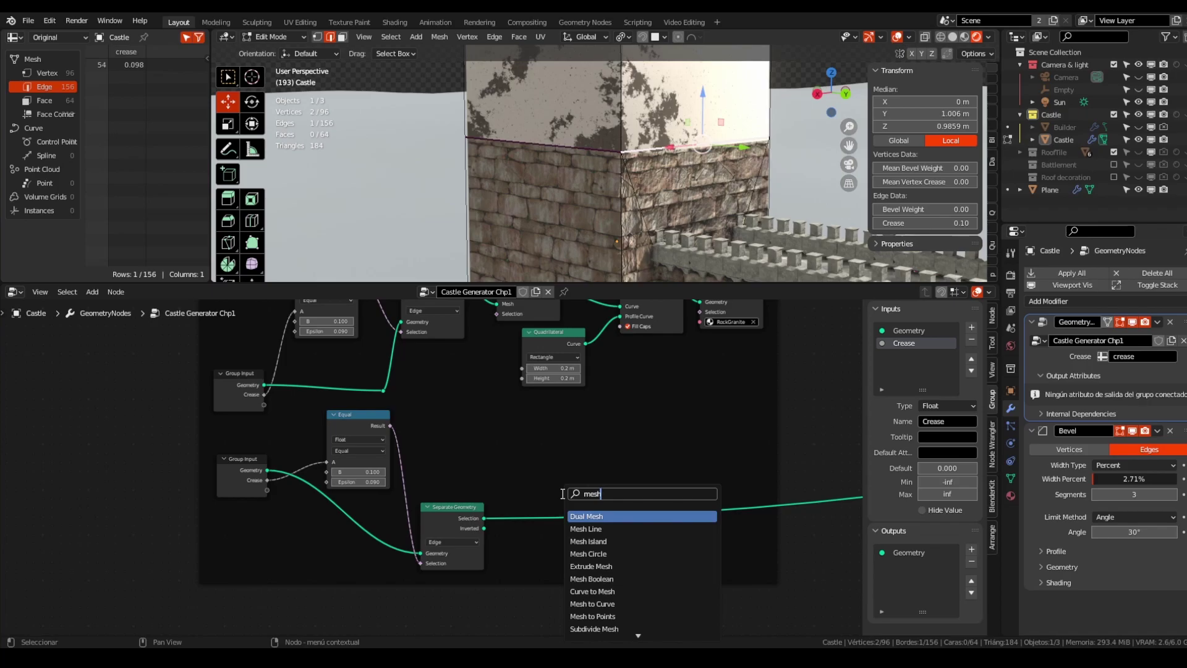
{"action": "key", "text": "Down"}
{"action": "key", "text": "Down"}
{"action": "key", "text": "Down"}
{"action": "key", "text": "Down"}
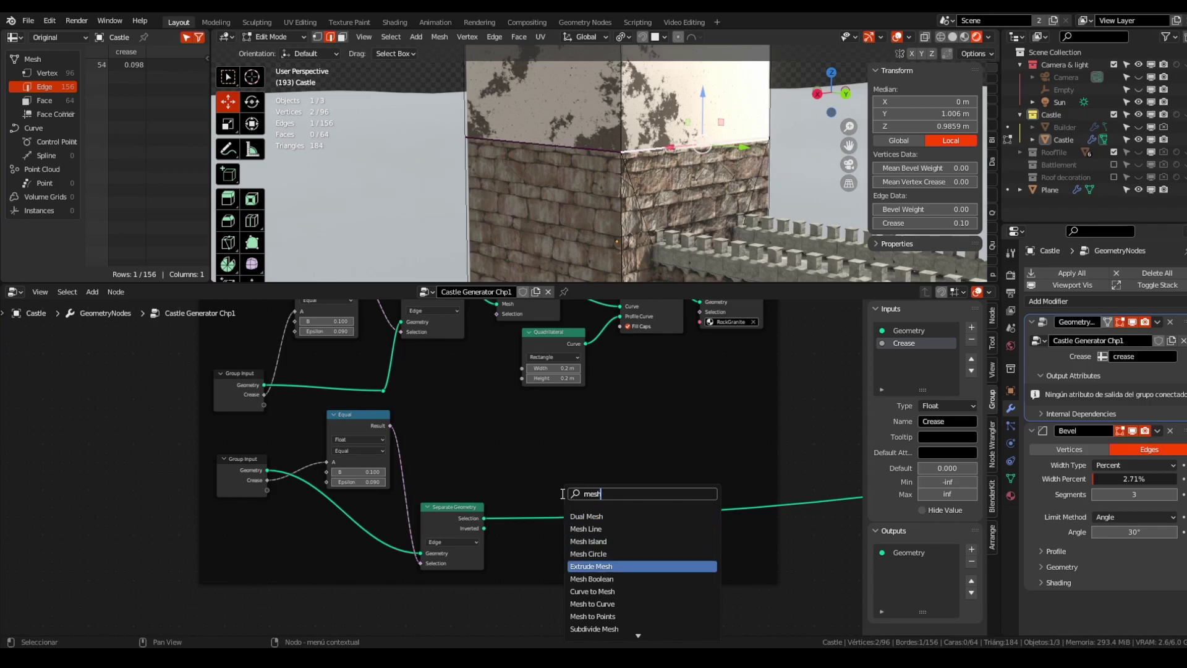
{"action": "key", "text": "Down"}
{"action": "key", "text": "Down"}
{"action": "key", "text": "Down"}
{"action": "key", "text": "Return"}
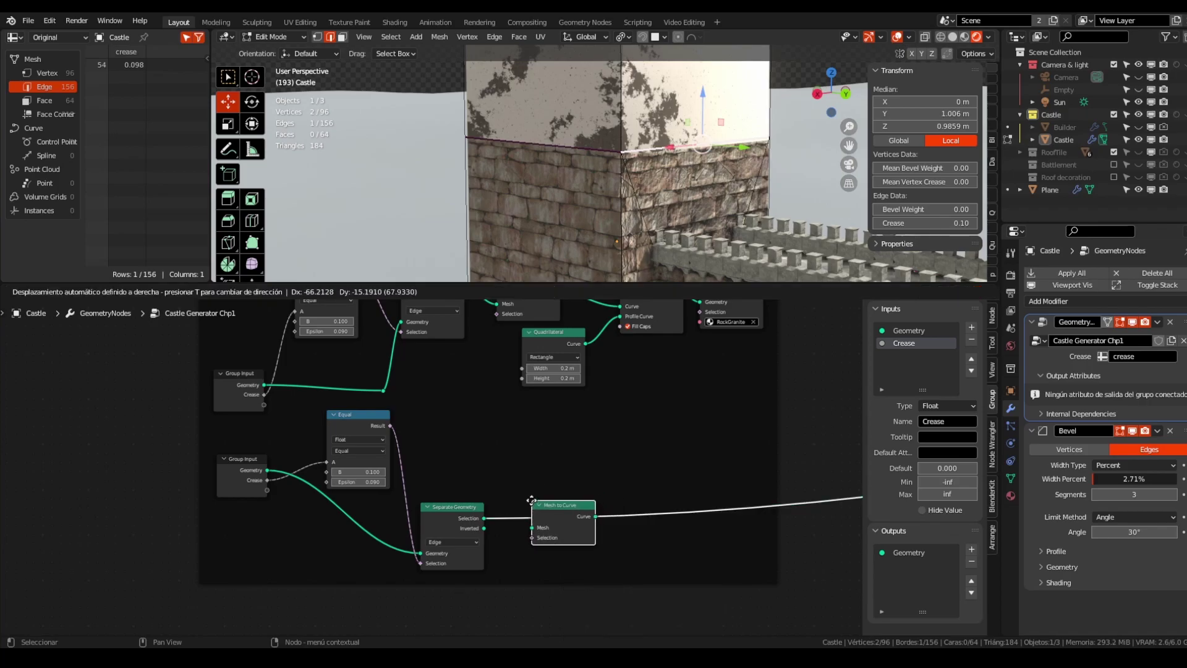
{"action": "left_click", "coordinate": [542, 499]}
Step: Insert a Curve to Mesh node on the link after the new Mesh to Curve node
{"action": "middle_click_drag", "start_coordinate": [533, 540], "coordinate": [458, 562]}
{"action": "left_click", "coordinate": [585, 496]}
{"action": "key", "text": "shift+a"}
{"action": "type", "text": "curve"}
{"action": "key", "text": "Down"}
{"action": "key", "text": "Down"}
{"action": "key", "text": "Down"}
{"action": "key", "text": "Down"}
{"action": "key", "text": "Down"}
{"action": "key", "text": "Down"}
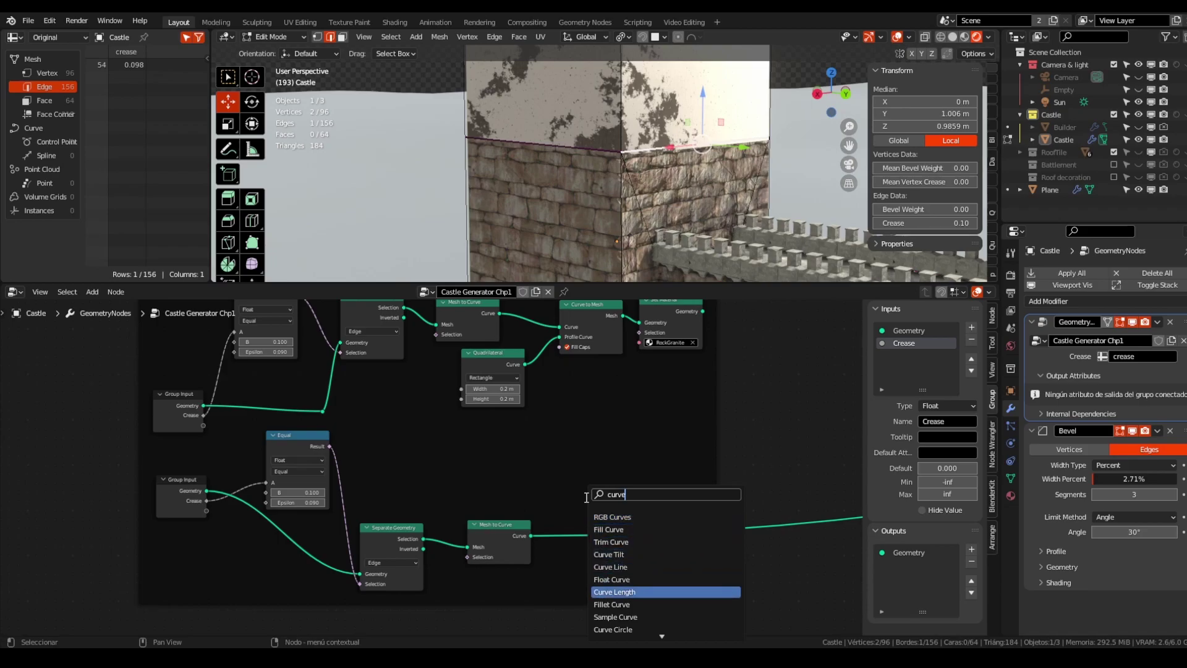
{"action": "type", "text": "mesh"}
{"action": "key", "text": "Return"}
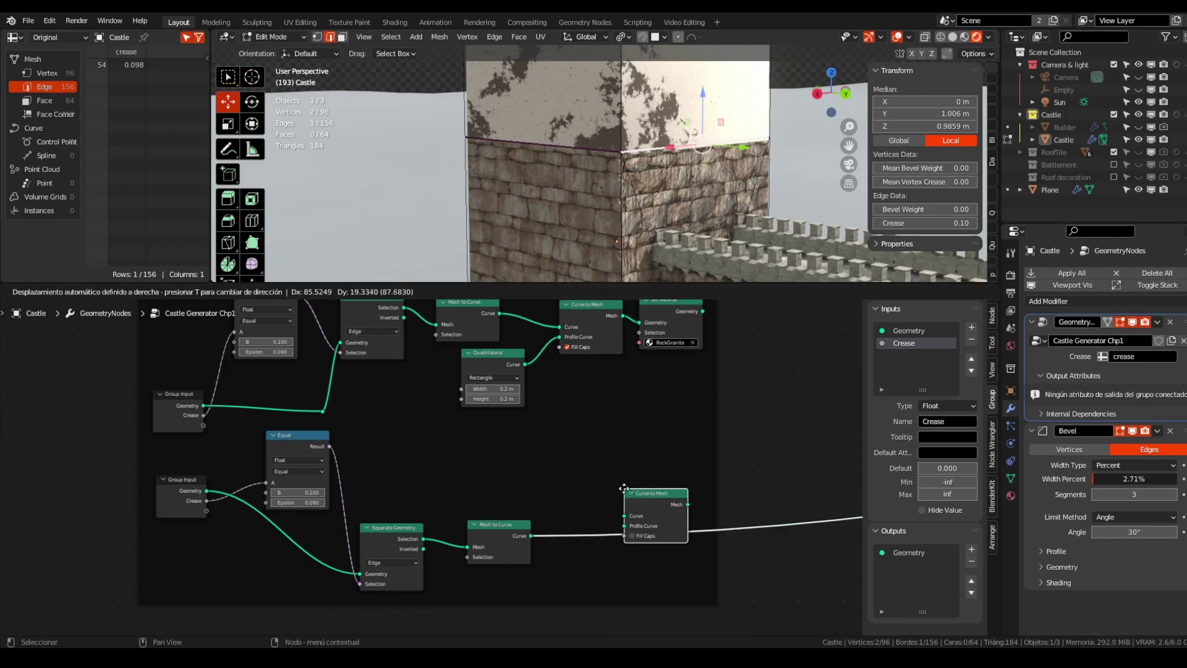
{"action": "left_click", "coordinate": [567, 511]}
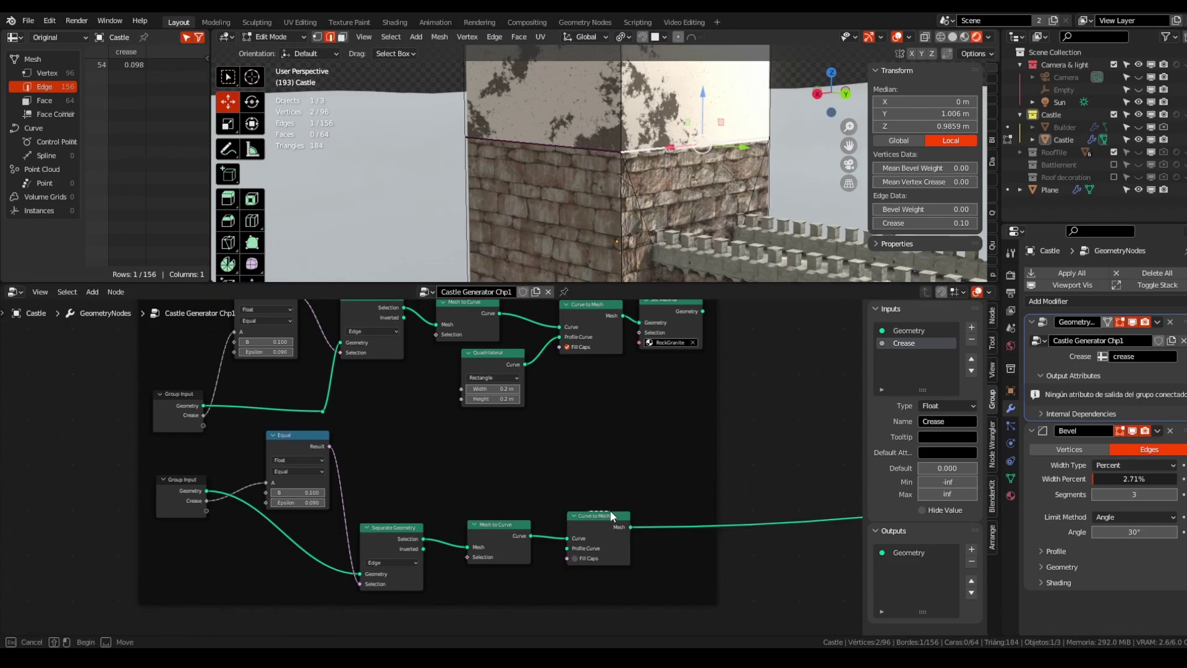
Step: Add a Quadrilateral curve, connect it to the new Curve to Mesh node's Profile Curve, and enable Fill Caps
{"action": "scroll", "coordinate": [585, 512], "scroll_direction": "up", "scroll_amount": 3}
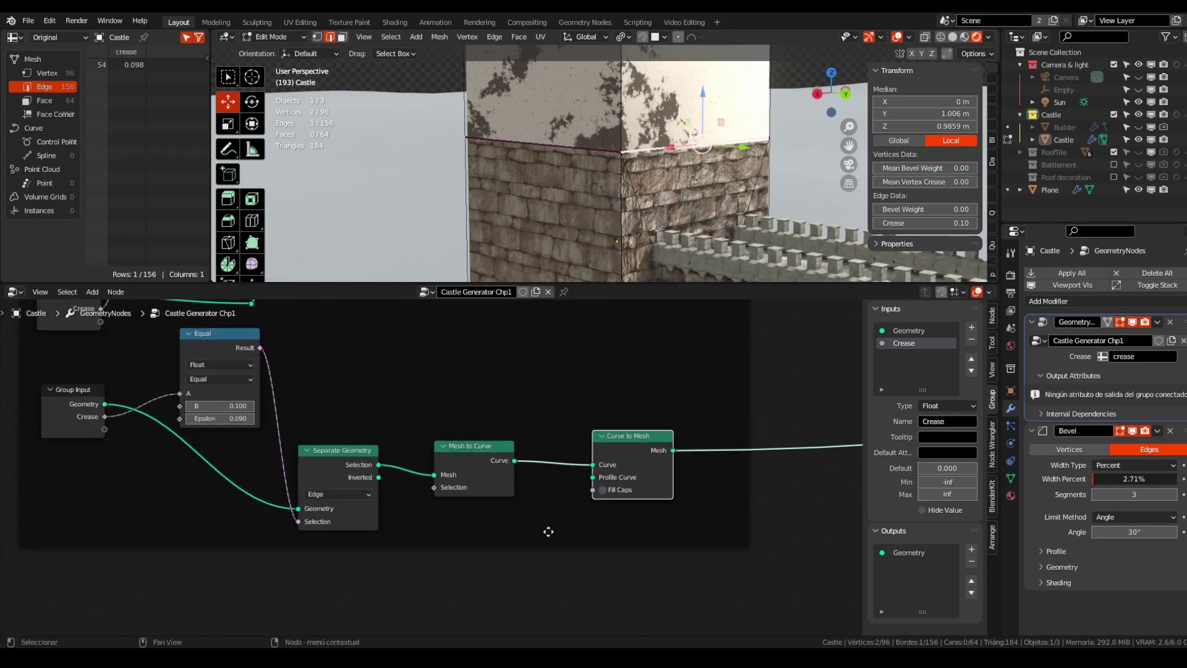
{"action": "key", "text": "shift+a"}
{"action": "mouse_move", "coordinate": [565, 444]}
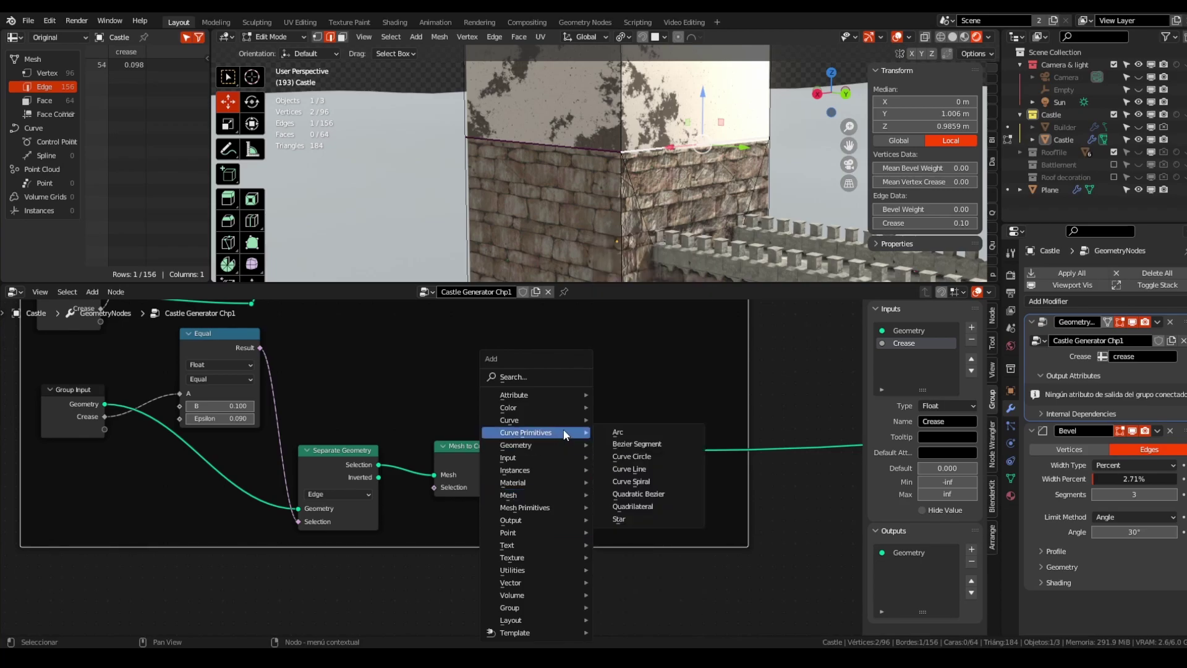
{"action": "left_click", "coordinate": [664, 505]}
{"action": "left_click", "coordinate": [565, 537]}
{"action": "left_click_drag", "start_coordinate": [562, 533], "coordinate": [569, 529]}
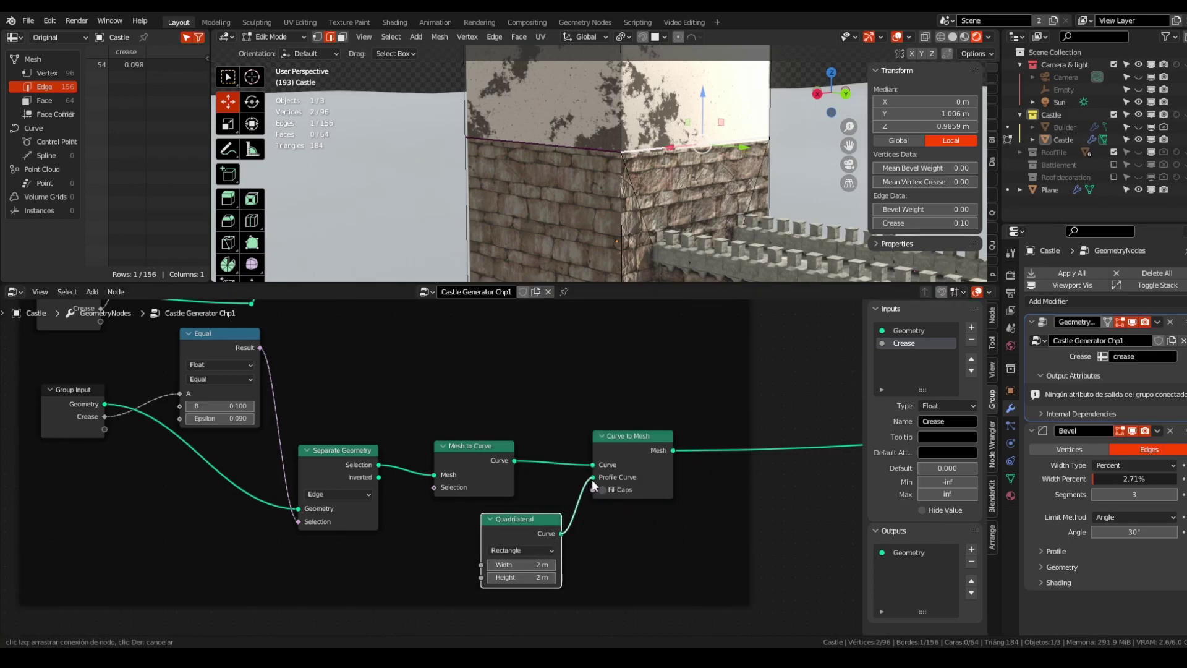
{"action": "left_click_drag", "start_coordinate": [591, 480], "coordinate": [591, 480]}
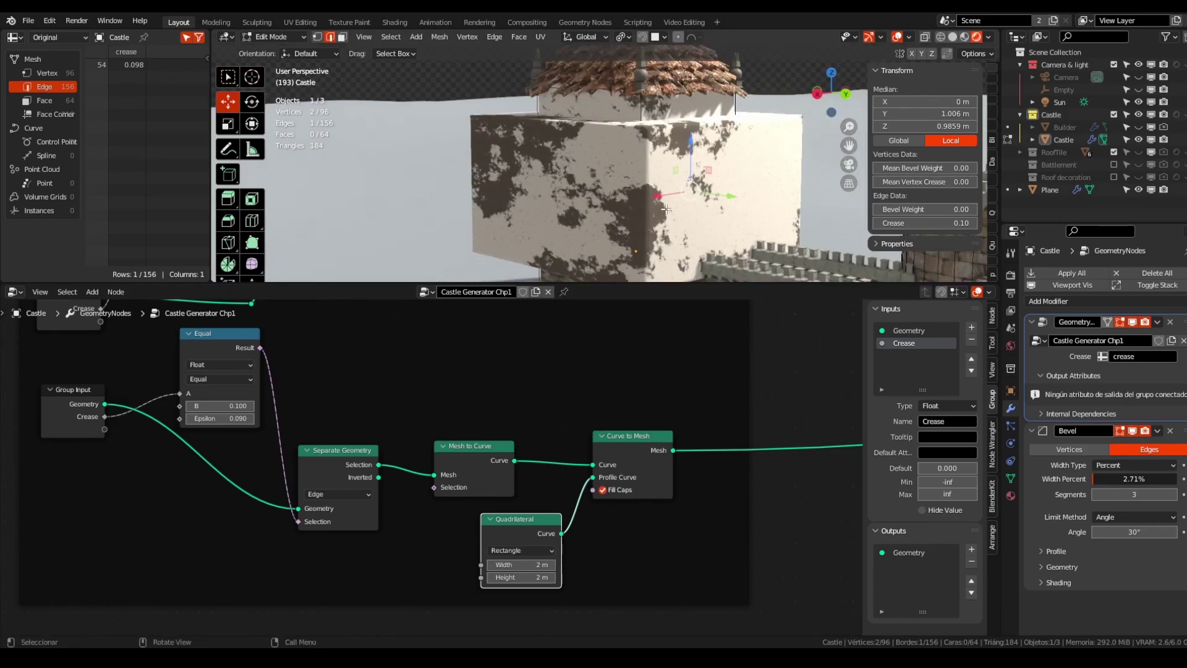
Step: Set the new Quadrilateral's width and height to 0.17 m
{"action": "middle_click_drag", "start_coordinate": [630, 184], "coordinate": [603, 171], "text": "shift"}
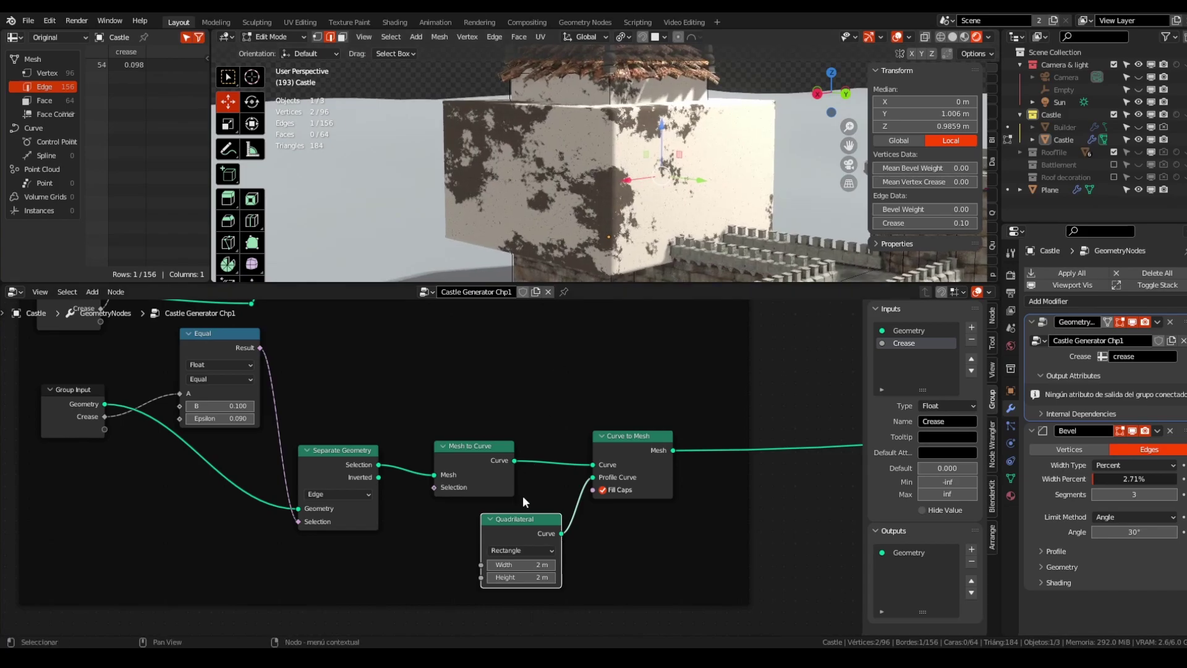
{"action": "left_click_drag", "start_coordinate": [525, 567], "coordinate": [359, 578]}
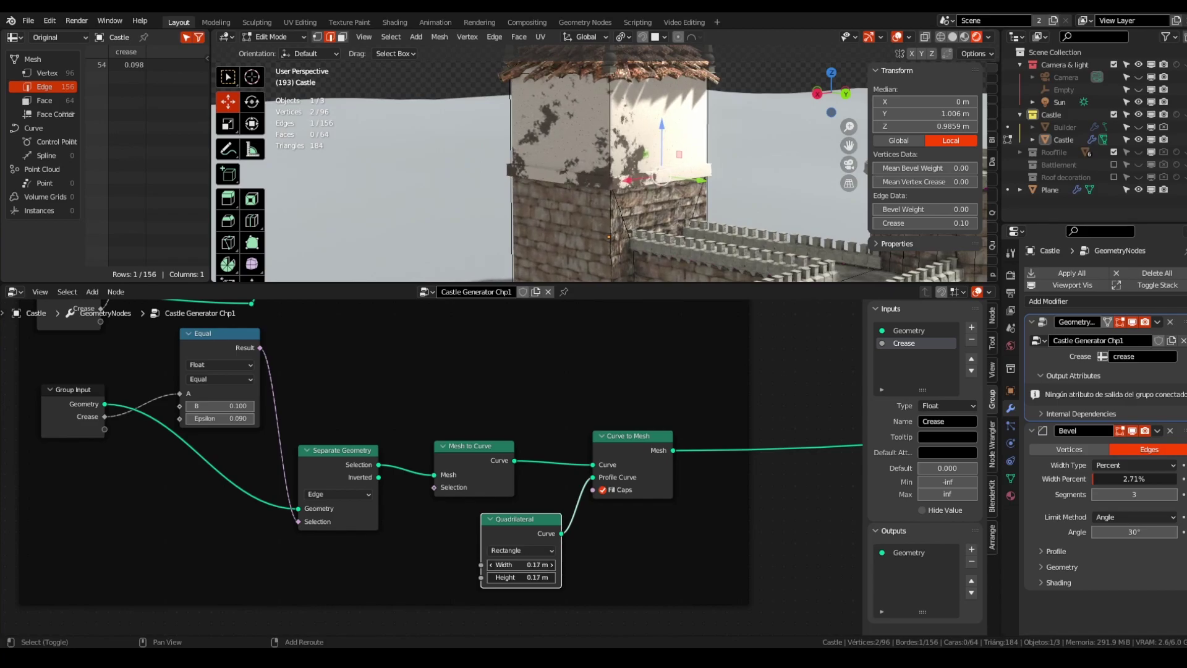
{"action": "scroll", "coordinate": [538, 495], "scroll_direction": "down", "scroll_amount": 4}
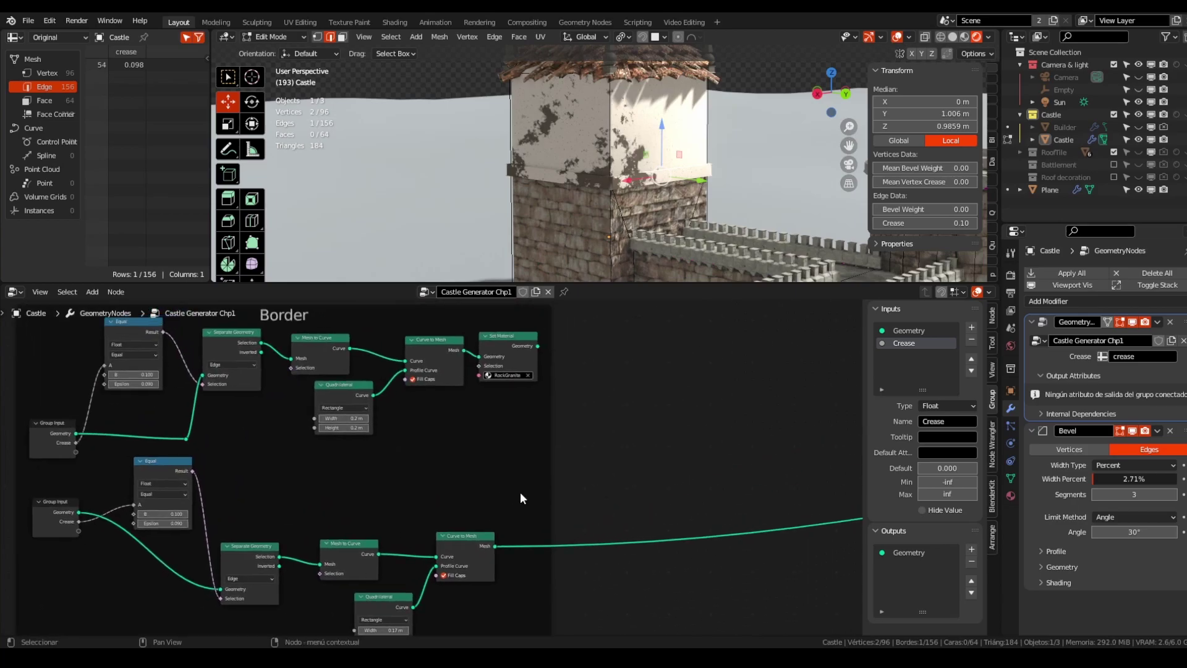
Step: Insert a Set Material node after the new Curve to Mesh node and assign it the RockGranite material
{"action": "key", "text": "shift+a"}
{"action": "type", "text": "set"}
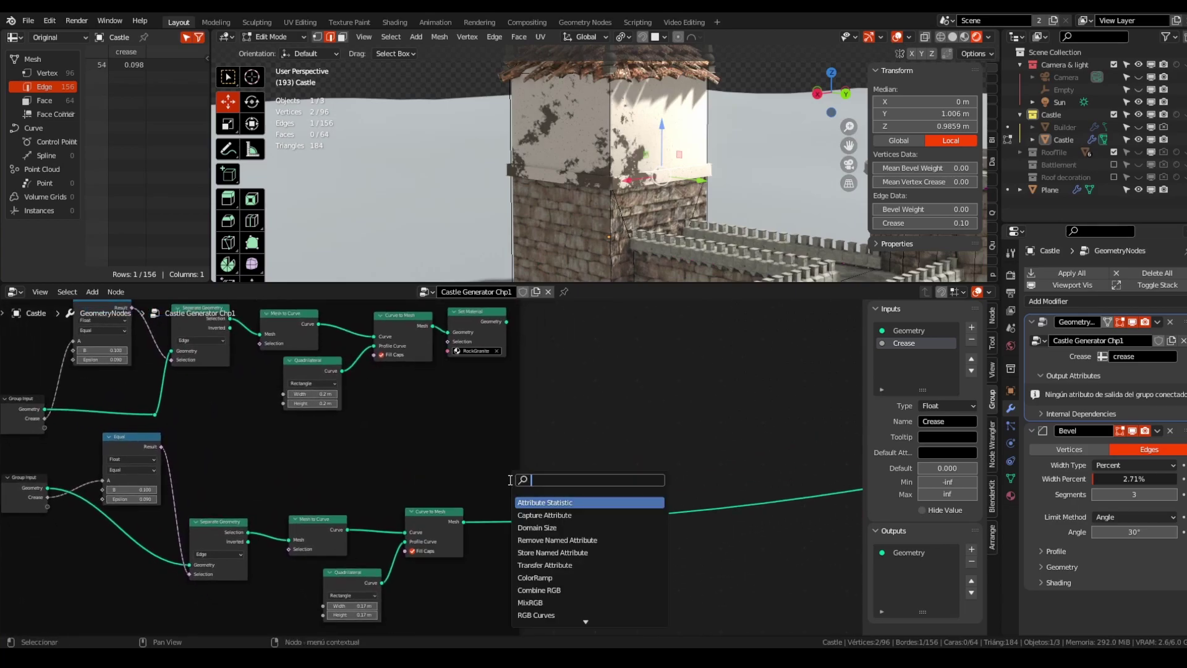
{"action": "type", "text": " m"}
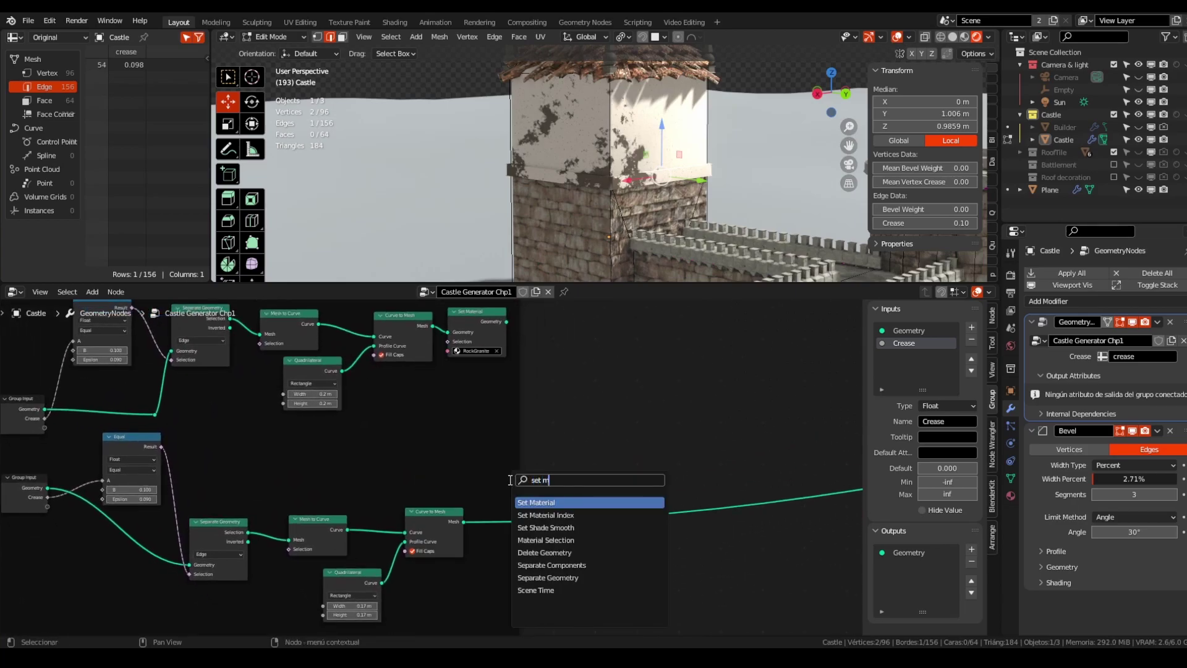
{"action": "key", "text": "Return"}
{"action": "left_click", "coordinate": [517, 516]}
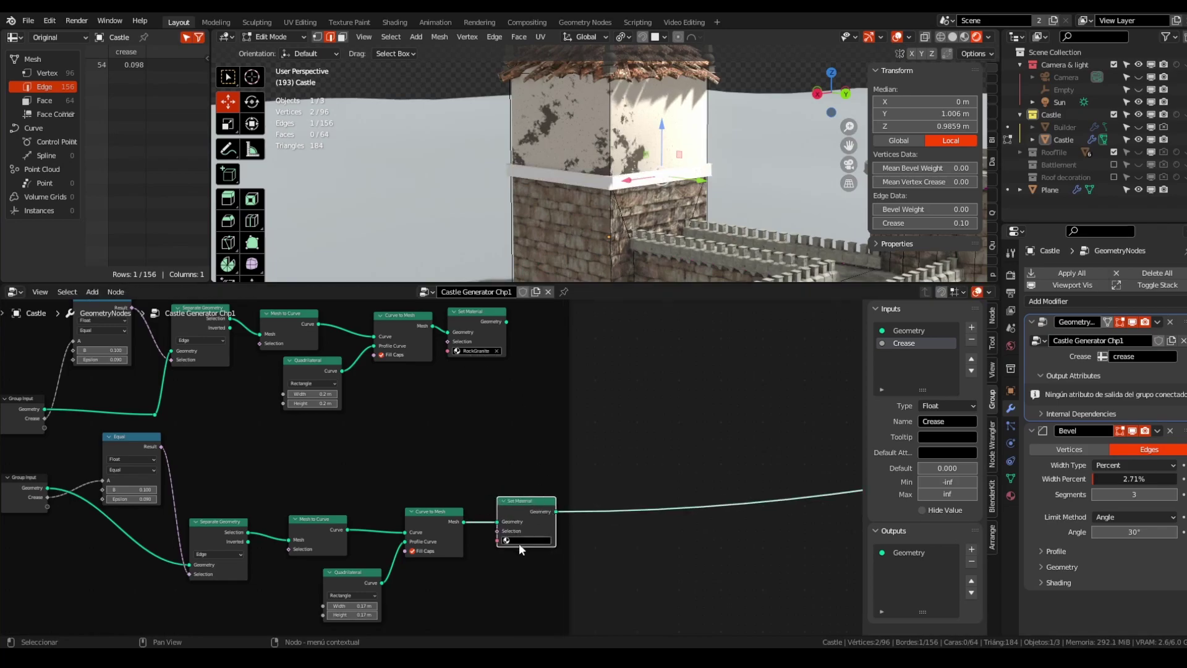
{"action": "left_click", "coordinate": [518, 540]}
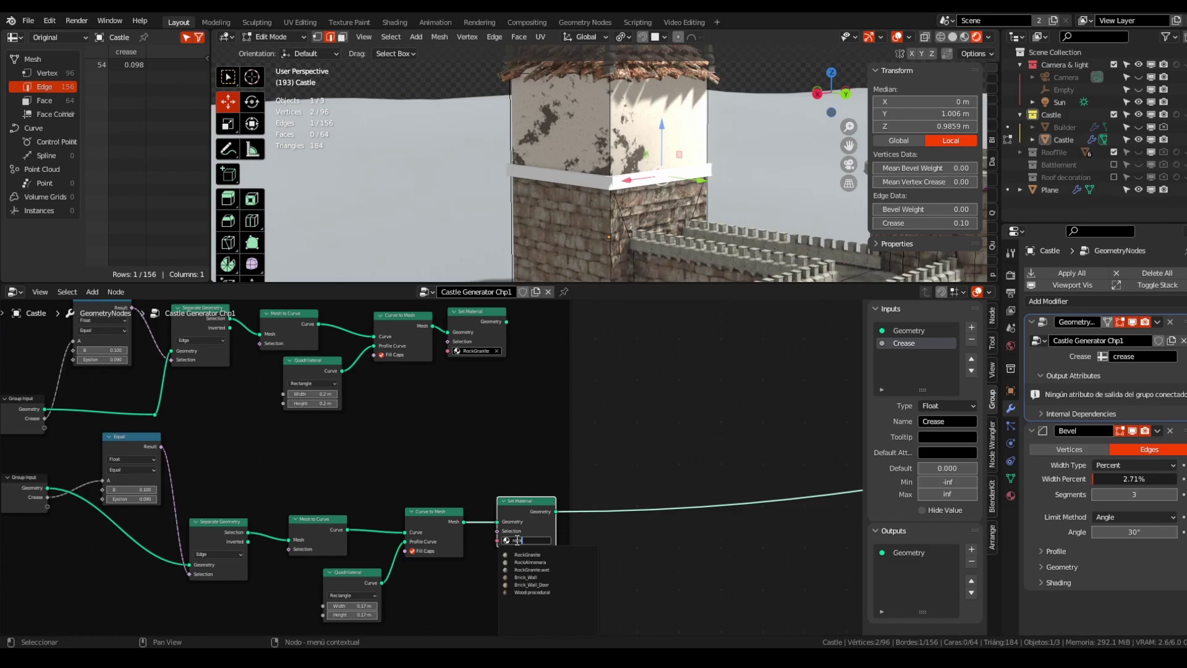
{"action": "key", "text": "Return"}
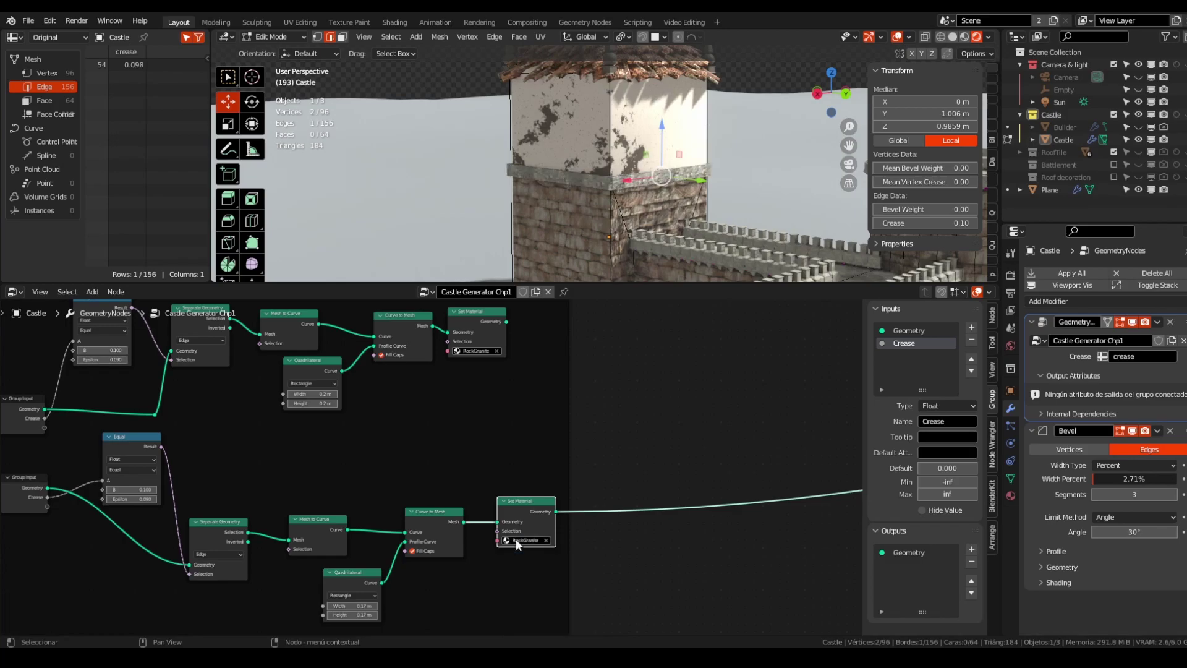
{"action": "scroll", "coordinate": [619, 201], "scroll_direction": "up", "scroll_amount": 4}
{"action": "middle_click_drag", "start_coordinate": [609, 207], "coordinate": [644, 225]}
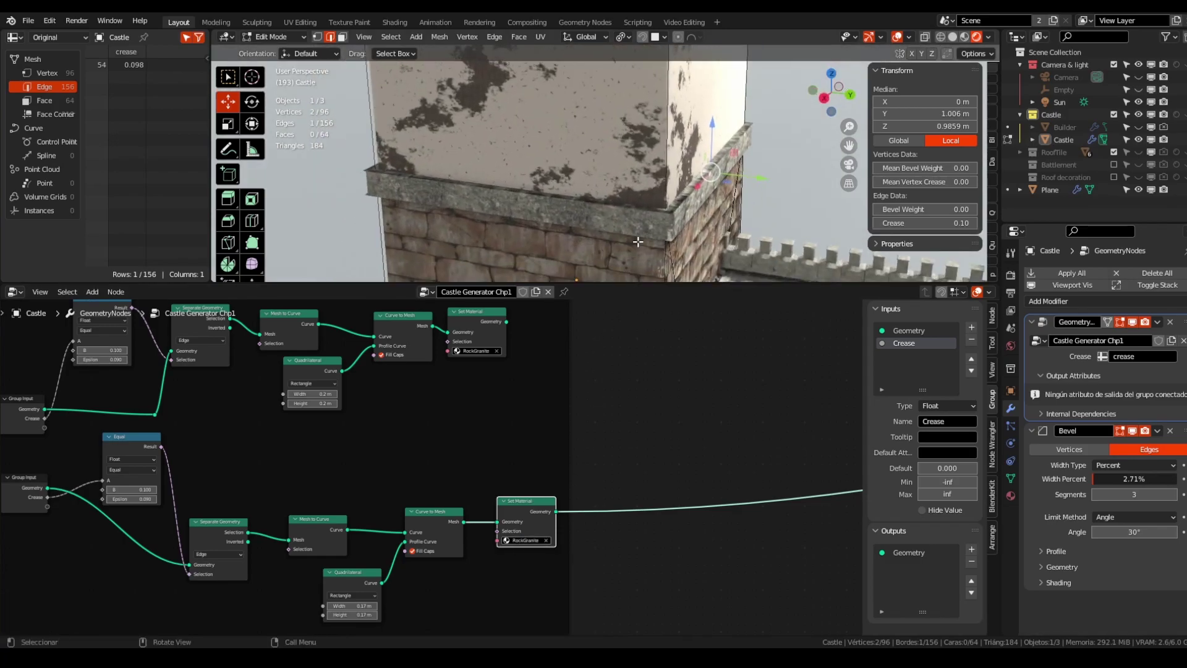
Step: Set the crease of the vertical corner edge between the tower's two visible plaster walls to about 0.02
{"action": "scroll", "coordinate": [507, 381], "scroll_direction": "down", "scroll_amount": 6}
{"action": "middle_click_drag", "start_coordinate": [507, 380], "coordinate": [564, 414]}
{"action": "middle_click_drag", "start_coordinate": [671, 217], "coordinate": [545, 210]}
{"action": "scroll", "coordinate": [441, 219], "scroll_direction": "up", "scroll_amount": 3}
{"action": "scroll", "coordinate": [563, 221], "scroll_direction": "down", "scroll_amount": 4}
{"action": "left_click", "coordinate": [544, 182]}
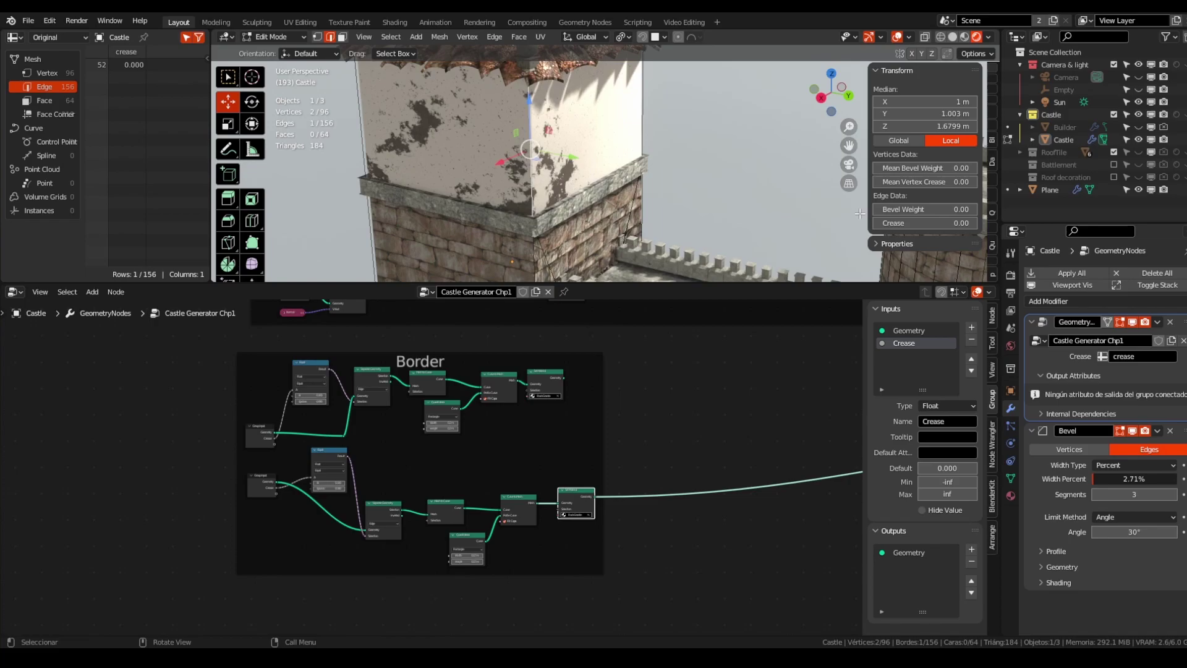
{"action": "left_click_drag", "start_coordinate": [915, 223], "coordinate": [928, 222]}
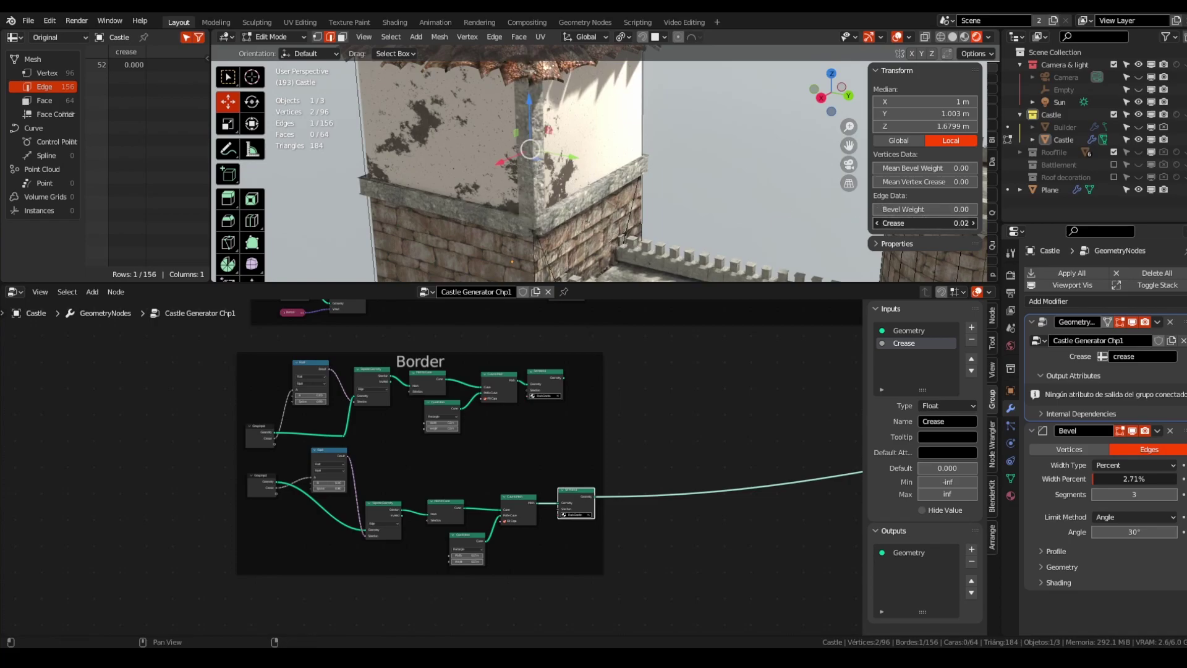
{"action": "left_click", "coordinate": [769, 162]}
Step: Set the crease of the rear vertical corner edge on the tower's plaster section to 0.04
{"action": "left_click", "coordinate": [644, 101]}
{"action": "left_click_drag", "start_coordinate": [909, 223], "coordinate": [924, 223]}
{"action": "scroll", "coordinate": [711, 133], "scroll_direction": "down", "scroll_amount": 3}
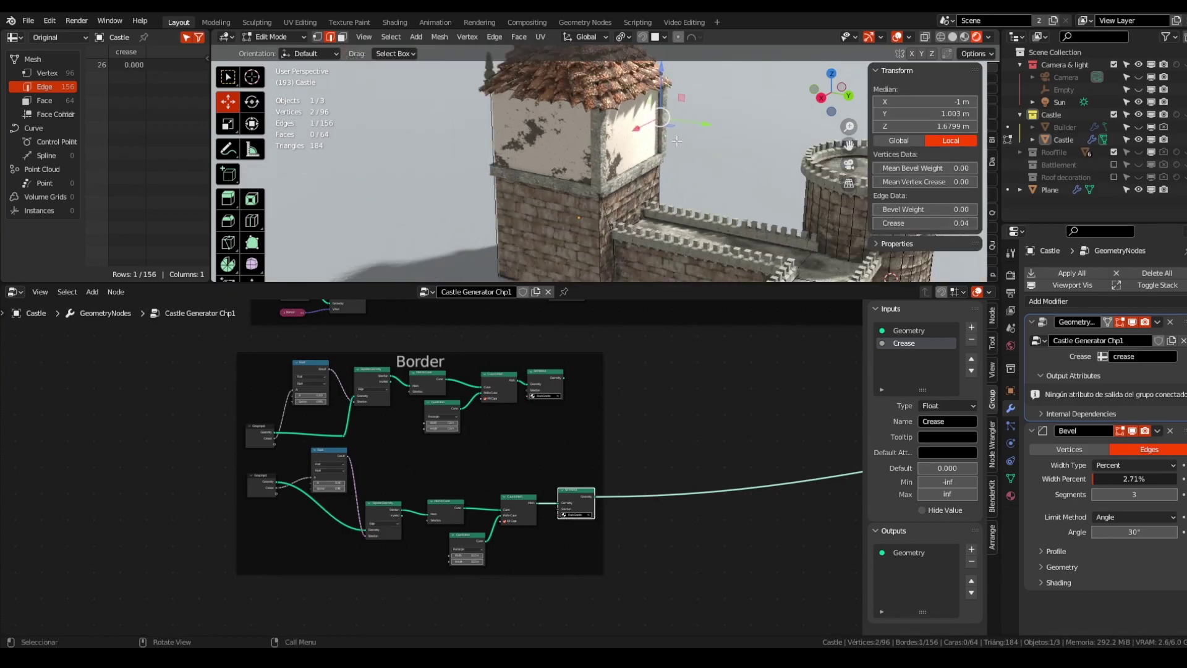
{"action": "middle_click_drag", "start_coordinate": [677, 146], "coordinate": [625, 149]}
Step: Raise the crease of the vertical corner edges on the tower's lower brick section
{"action": "left_click", "coordinate": [753, 168]}
{"action": "left_click", "coordinate": [597, 203]}
{"action": "left_click", "coordinate": [699, 190], "text": "shift"}
{"action": "left_click_drag", "start_coordinate": [888, 224], "coordinate": [901, 223]}
{"action": "left_click", "coordinate": [699, 146]}
{"action": "middle_click_drag", "start_coordinate": [661, 157], "coordinate": [698, 150]}
{"action": "scroll", "coordinate": [694, 162], "scroll_direction": "up", "scroll_amount": 2}
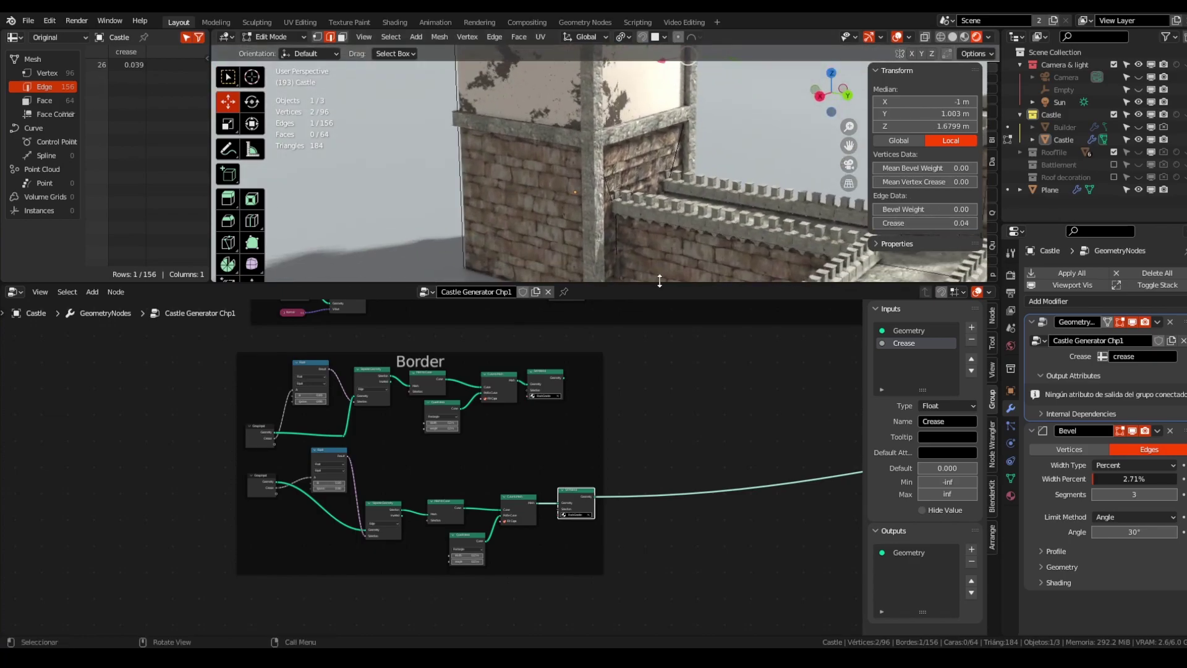
Step: Enlarge the 3D viewport to show the whole castle and try a crease on the low wall's end corner edge
{"action": "left_click_drag", "start_coordinate": [661, 284], "coordinate": [667, 529]}
{"action": "scroll", "coordinate": [663, 242], "scroll_direction": "down", "scroll_amount": 4}
{"action": "middle_click_drag", "start_coordinate": [662, 235], "coordinate": [592, 281]}
{"action": "scroll", "coordinate": [622, 200], "scroll_direction": "up", "scroll_amount": 4}
{"action": "scroll", "coordinate": [617, 190], "scroll_direction": "down", "scroll_amount": 2}
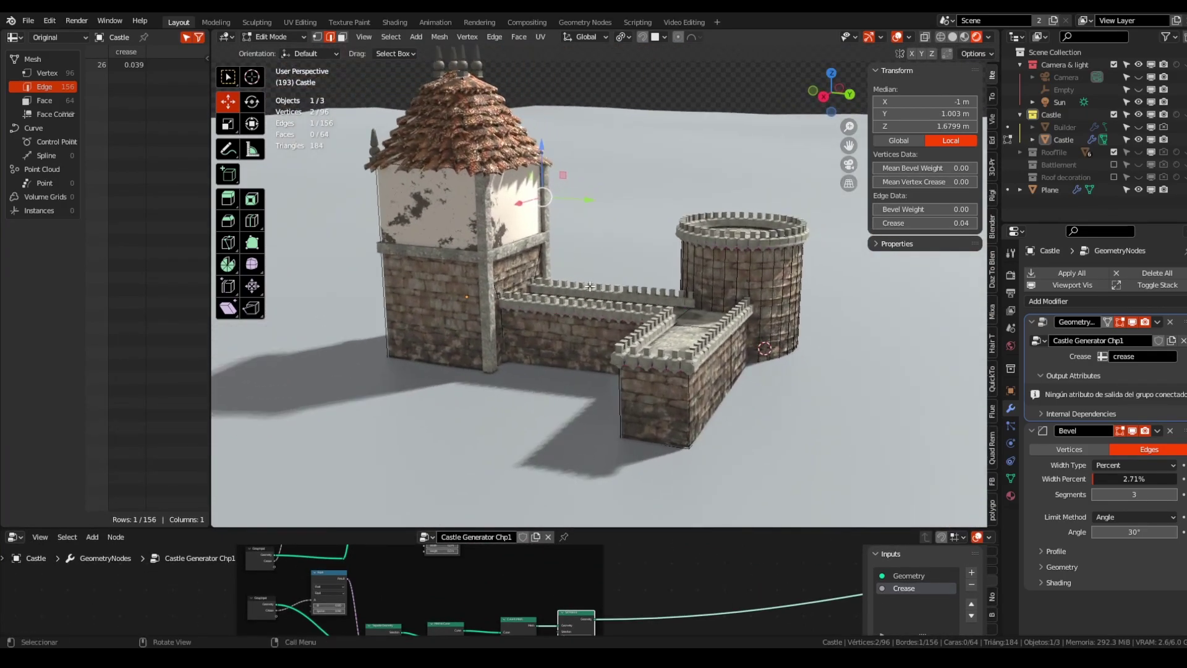
{"action": "left_click", "coordinate": [684, 397]}
{"action": "mouse_move", "coordinate": [896, 224]}
{"action": "left_mouse_down"}
{"action": "mouse_move", "coordinate": [906, 224]}
{"action": "mouse_move", "coordinate": [896, 224]}
{"action": "left_mouse_up"}
{"action": "middle_click_drag", "start_coordinate": [643, 501], "coordinate": [666, 503]}
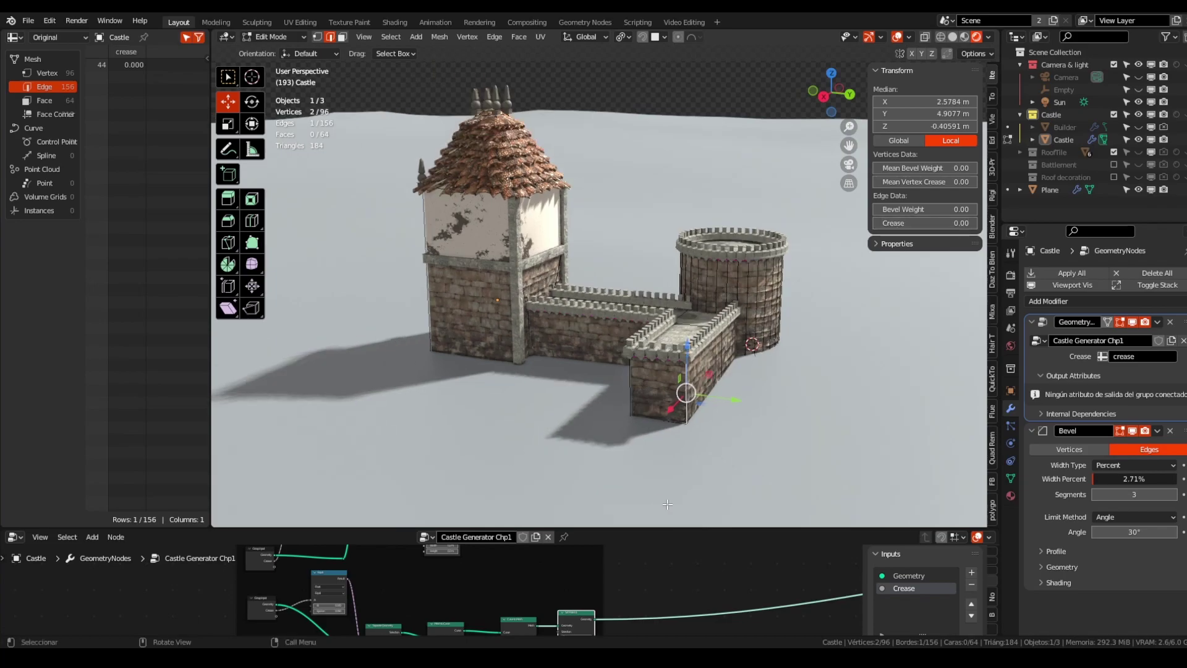
{"action": "left_click_drag", "start_coordinate": [671, 528], "coordinate": [556, 340]}
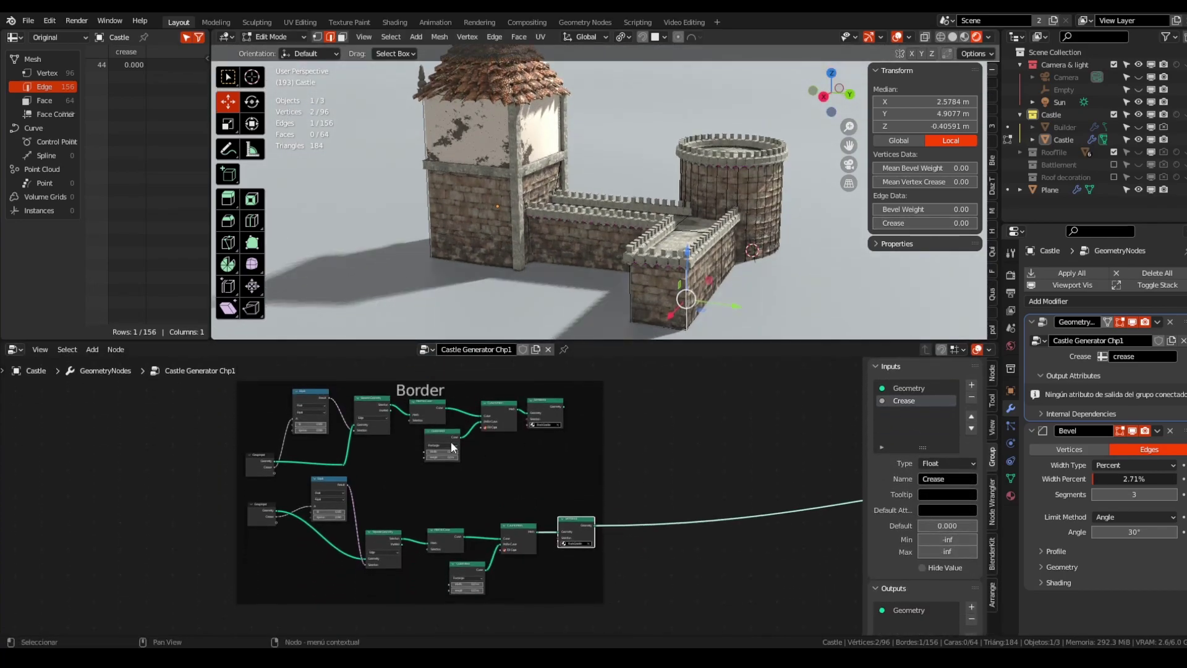
{"action": "scroll", "coordinate": [424, 403], "scroll_direction": "up", "scroll_amount": 3}
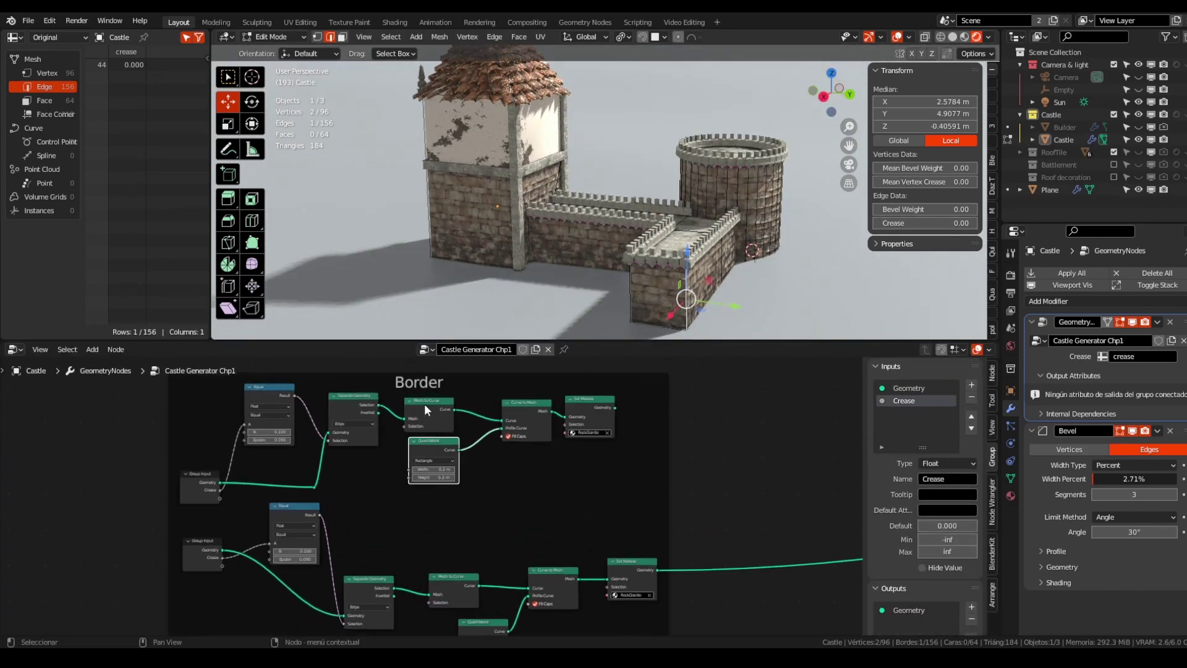
Step: Move the Border frame with its nodes down to free space below the Battlement frame
{"action": "scroll", "coordinate": [483, 445], "scroll_direction": "down", "scroll_amount": 3}
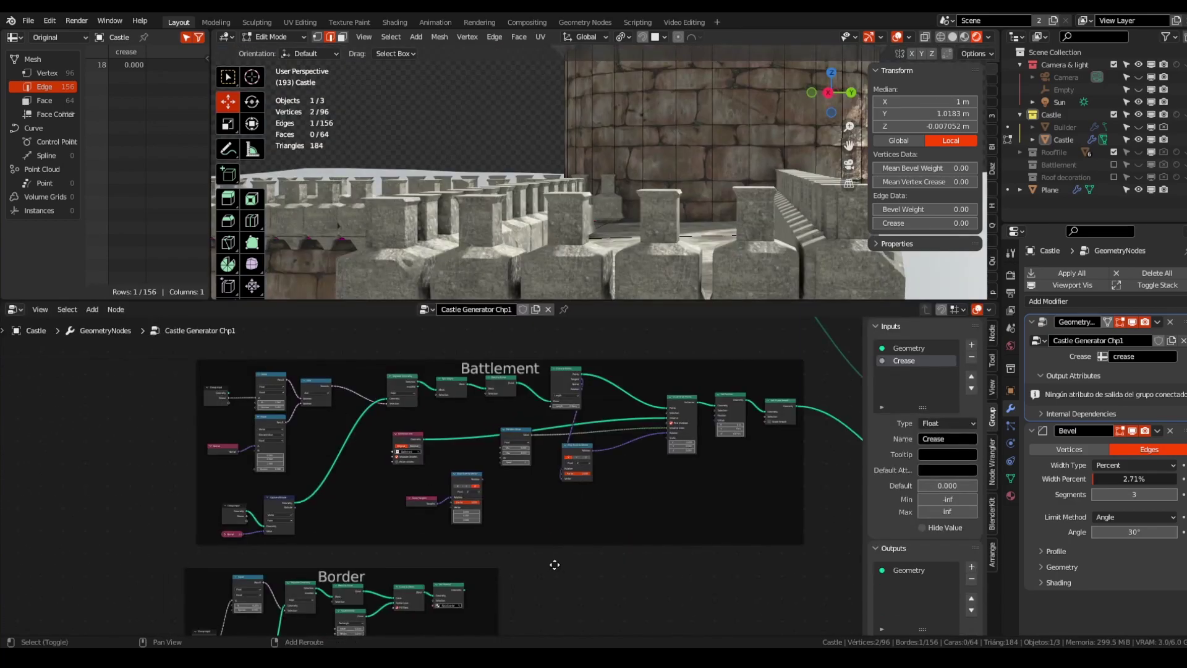
{"action": "middle_click_drag", "start_coordinate": [554, 562], "coordinate": [598, 422]}
{"action": "scroll", "coordinate": [599, 422], "scroll_direction": "down", "scroll_amount": 2}
{"action": "left_click_drag", "start_coordinate": [310, 419], "coordinate": [591, 560]}
{"action": "left_click_drag", "start_coordinate": [444, 432], "coordinate": [439, 521]}
{"action": "left_click_drag", "start_coordinate": [281, 413], "coordinate": [597, 621]}
{"action": "key", "text": "g"}
{"action": "left_click", "coordinate": [574, 530]}
{"action": "middle_click_drag", "start_coordinate": [560, 382], "coordinate": [530, 563], "text": "shift"}
{"action": "middle_click_drag", "start_coordinate": [550, 439], "coordinate": [522, 486], "text": "shift"}
{"action": "scroll", "coordinate": [387, 456], "scroll_direction": "up", "scroll_amount": 4}
{"action": "scroll", "coordinate": [372, 442], "scroll_direction": "up", "scroll_amount": 6}
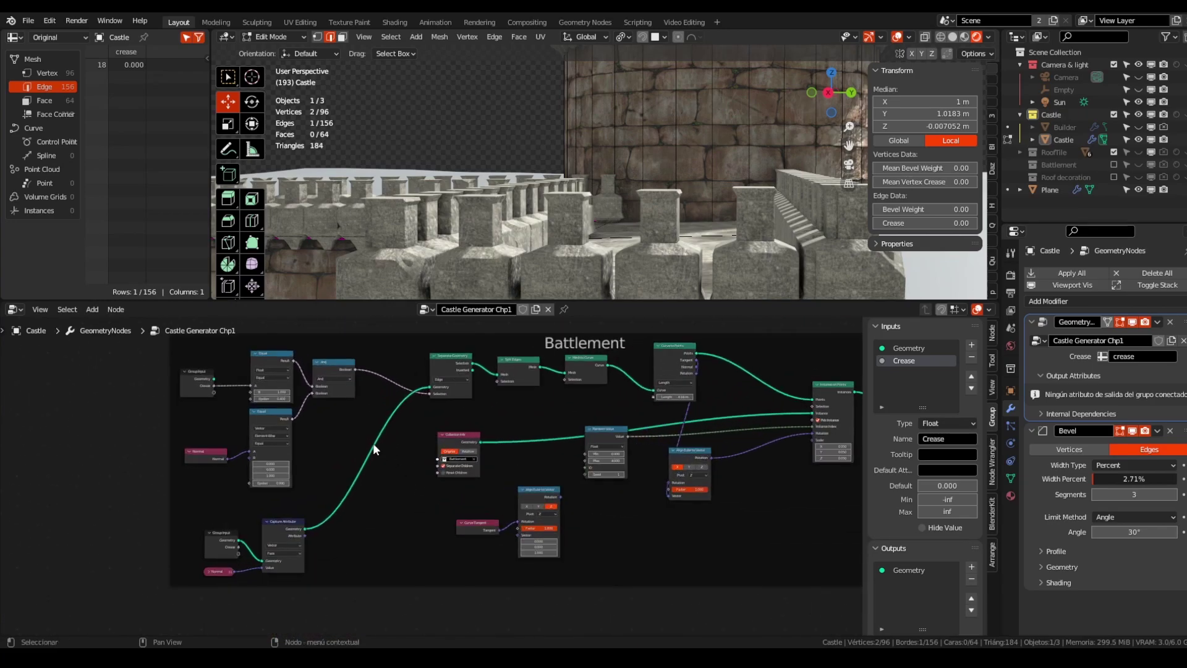
{"action": "middle_click_drag", "start_coordinate": [394, 465], "coordinate": [472, 455], "text": "shift"}
{"action": "left_click_drag", "start_coordinate": [229, 518], "coordinate": [359, 601]}
{"action": "key", "text": "g"}
{"action": "scroll", "coordinate": [362, 503], "scroll_direction": "down", "scroll_amount": 4}
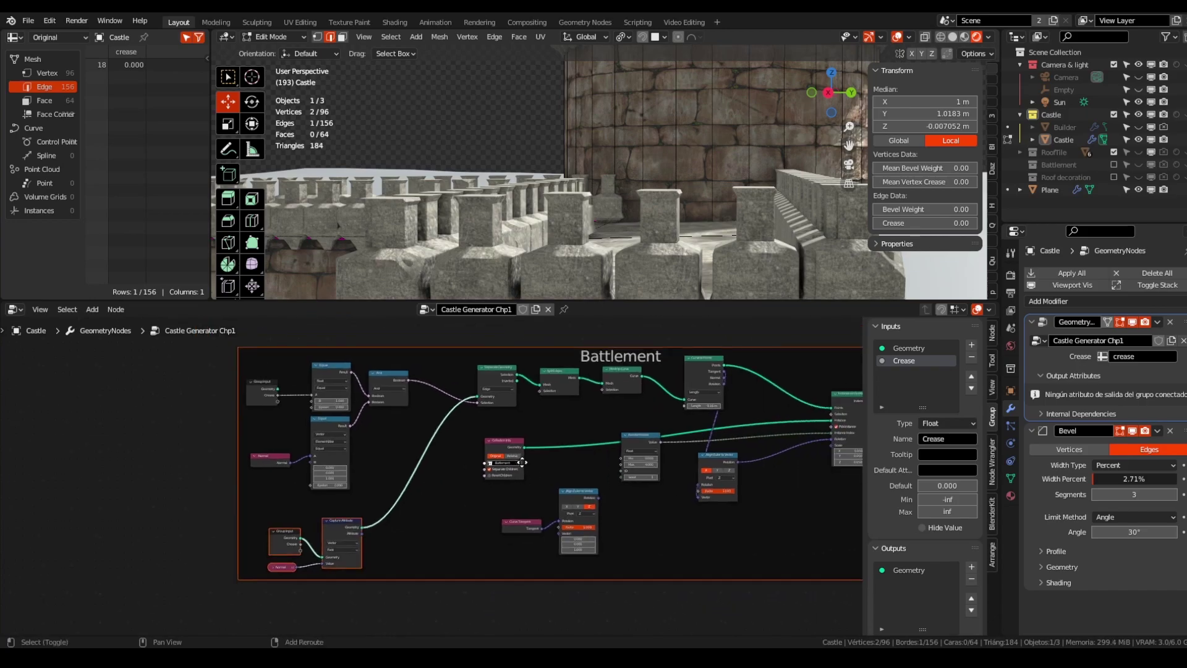
Step: Cut the link that carries the Battlement chain's geometry out of its frame
{"action": "middle_click_drag", "start_coordinate": [527, 464], "coordinate": [414, 449], "text": "shift"}
{"action": "scroll", "coordinate": [551, 461], "scroll_direction": "down", "scroll_amount": 3}
{"action": "middle_click_drag", "start_coordinate": [555, 465], "coordinate": [492, 461]}
{"action": "right_click_drag", "start_coordinate": [790, 419], "coordinate": [786, 424], "text": "ctrl"}
{"action": "scroll", "coordinate": [786, 424], "scroll_direction": "down", "scroll_amount": 1}
{"action": "middle_click_drag", "start_coordinate": [762, 456], "coordinate": [677, 434], "text": "shift"}
Step: Duplicate the Battlement frame's nodes in place and delete the copy
{"action": "left_click_drag", "start_coordinate": [173, 340], "coordinate": [673, 496]}
{"action": "key", "text": "shift+d"}
{"action": "right_click", "coordinate": [623, 552]}
{"action": "key", "text": "x"}
Step: Select all the Battlement nodes and move their frame up to widen the gap above the Border frame
{"action": "left_click_drag", "start_coordinate": [184, 363], "coordinate": [701, 502]}
{"action": "left_click_drag", "start_coordinate": [440, 354], "coordinate": [421, 322]}
{"action": "left_click_drag", "start_coordinate": [421, 391], "coordinate": [422, 407]}
{"action": "middle_click_drag", "start_coordinate": [412, 485], "coordinate": [472, 506]}
{"action": "scroll", "coordinate": [339, 498], "scroll_direction": "up", "scroll_amount": 4}
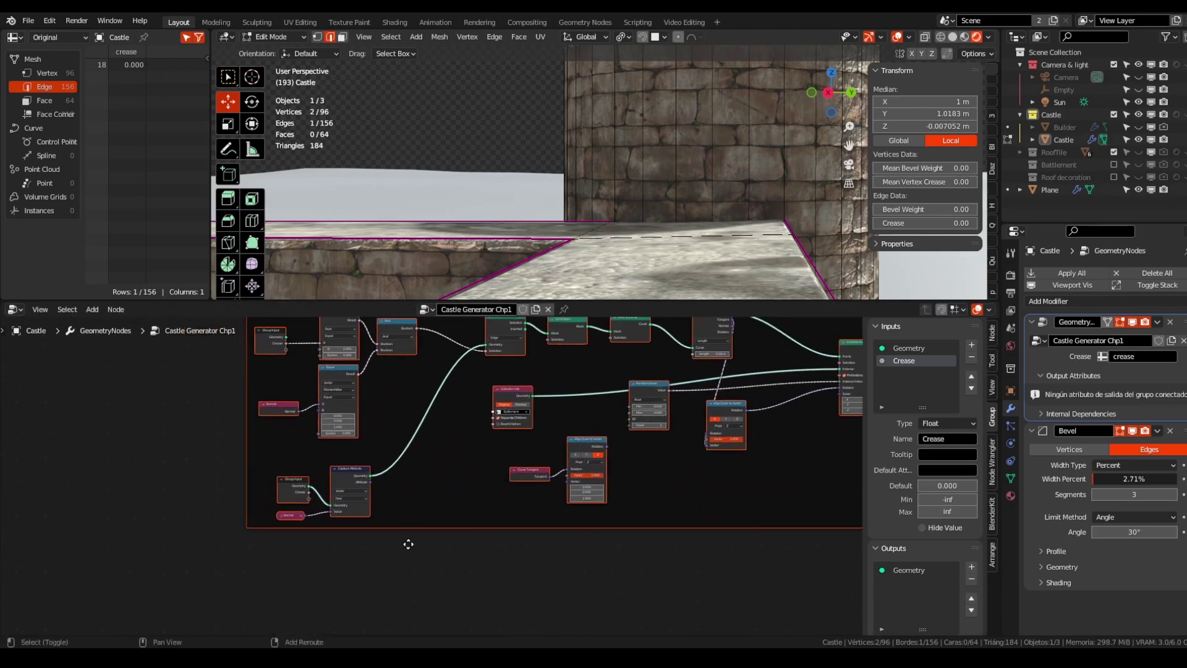
Step: Add a Group Input node in the empty space below the Battlement frame
{"action": "key", "text": "shift+a"}
{"action": "mouse_move", "coordinate": [356, 582]}
{"action": "scroll", "coordinate": [435, 612], "scroll_direction": "up", "scroll_amount": 1}
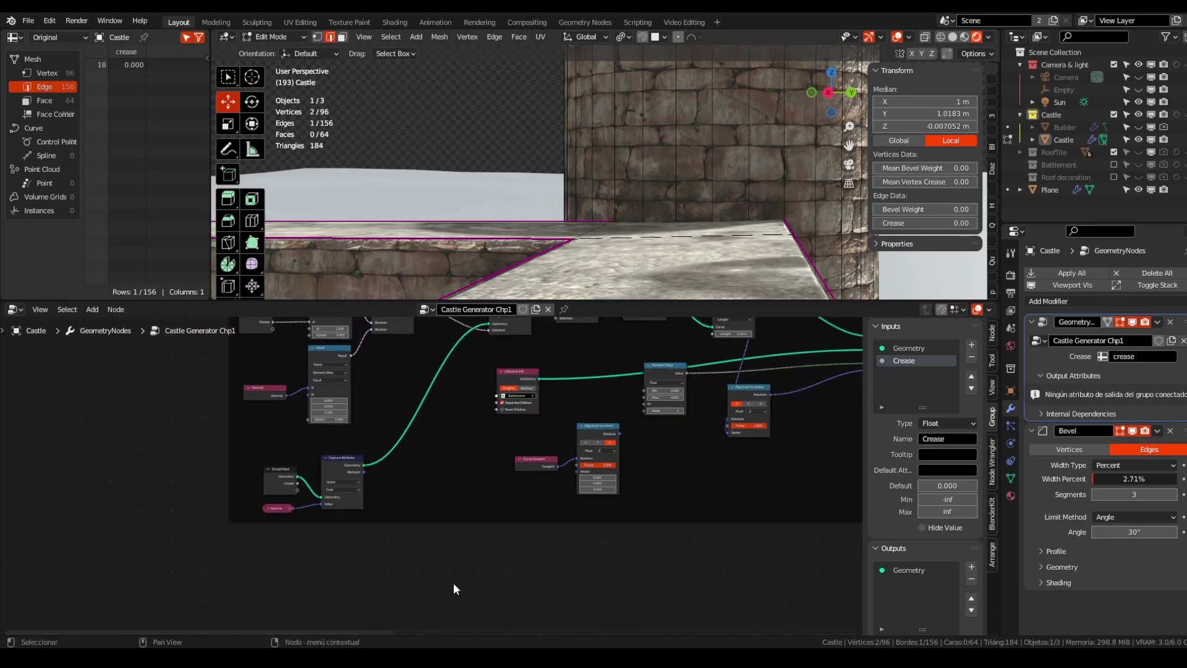
{"action": "middle_click_drag", "start_coordinate": [454, 583], "coordinate": [517, 475]}
{"action": "key", "text": "shift+a"}
{"action": "type", "text": "gro"}
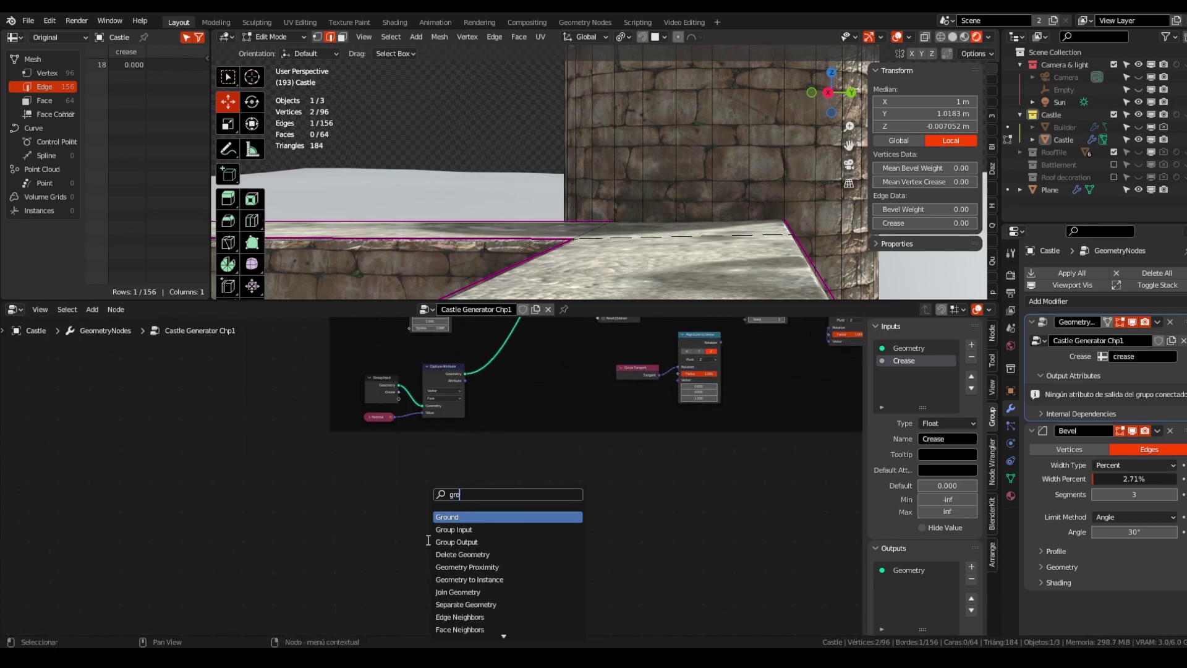
{"action": "left_click", "coordinate": [427, 529]}
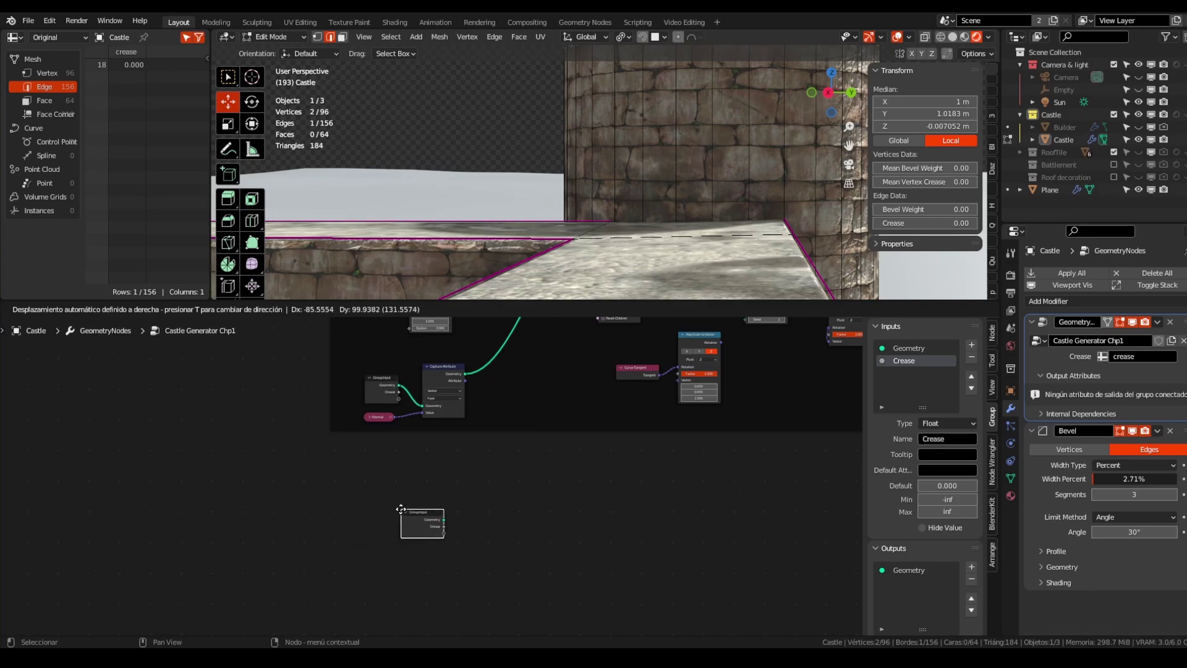
{"action": "left_click", "coordinate": [413, 493]}
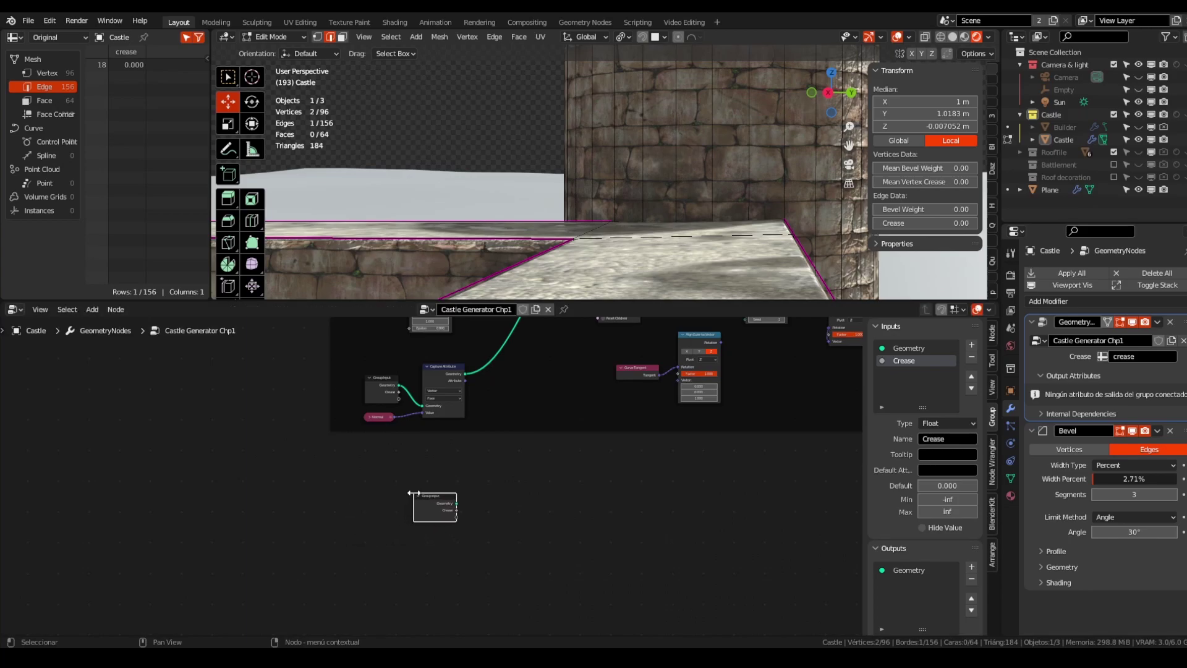
{"action": "scroll", "coordinate": [425, 512], "scroll_direction": "up", "scroll_amount": 7}
{"action": "scroll", "coordinate": [451, 507], "scroll_direction": "down", "scroll_amount": 11}
{"action": "middle_click_drag", "start_coordinate": [469, 513], "coordinate": [414, 544], "text": "shift"}
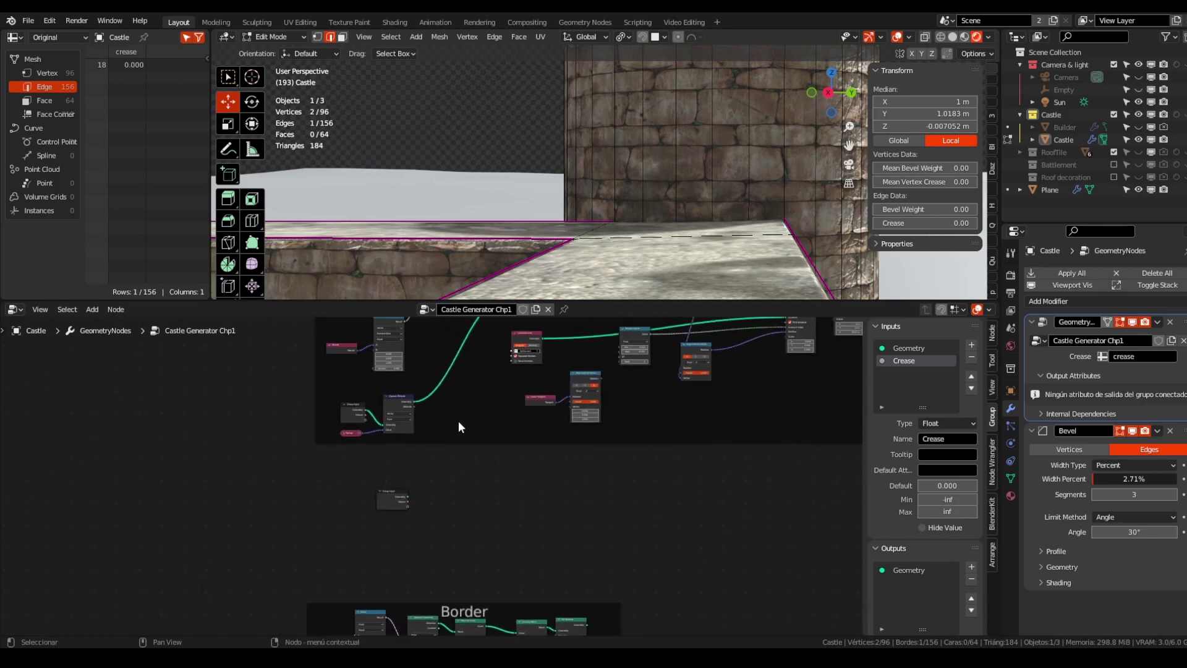
Step: Add a Separate Geometry node beside the new Group Input and connect the Group Input's Geometry to it
{"action": "middle_click_drag", "start_coordinate": [517, 474], "coordinate": [502, 519]}
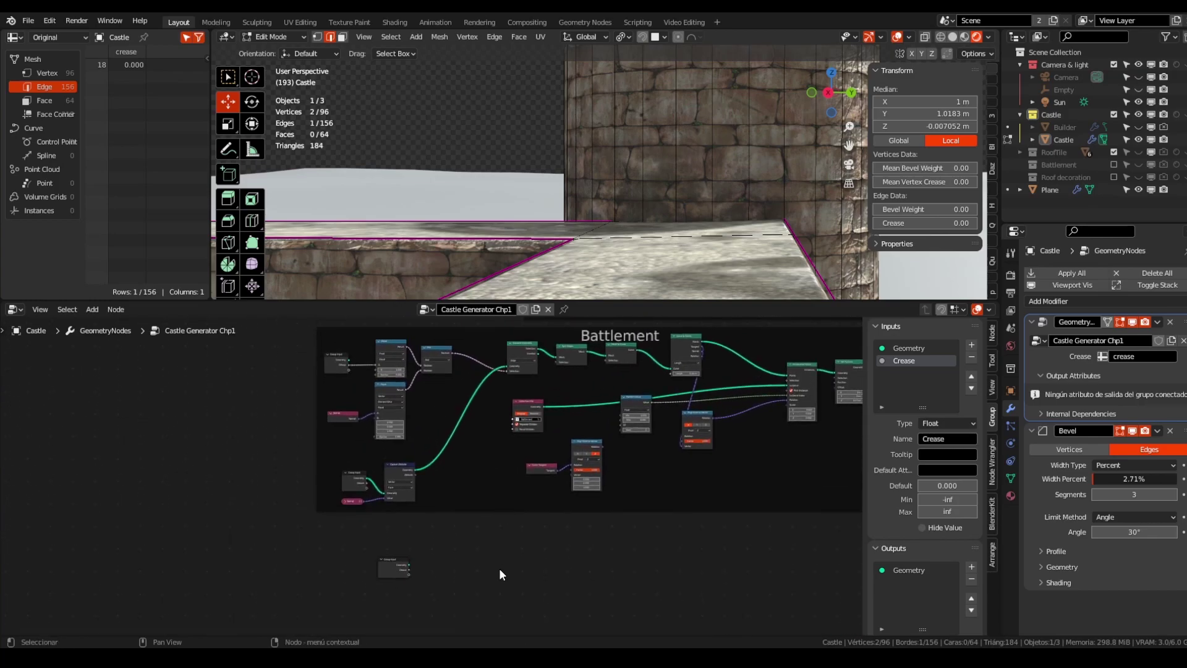
{"action": "scroll", "coordinate": [521, 351], "scroll_direction": "up", "scroll_amount": 4}
{"action": "scroll", "coordinate": [572, 362], "scroll_direction": "down", "scroll_amount": 2}
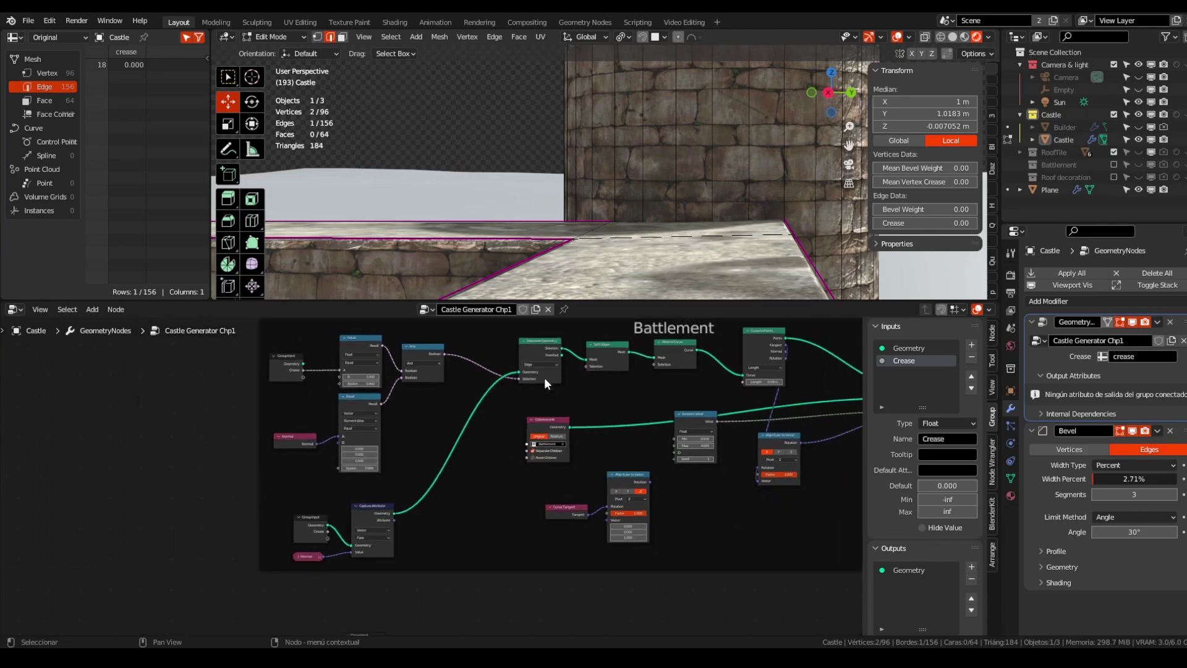
{"action": "scroll", "coordinate": [591, 345], "scroll_direction": "up", "scroll_amount": 1}
{"action": "middle_click_drag", "start_coordinate": [510, 529], "coordinate": [622, 312]}
{"action": "key", "text": "shift+a"}
{"action": "type", "text": "sepa"}
{"action": "left_click", "coordinate": [537, 529]}
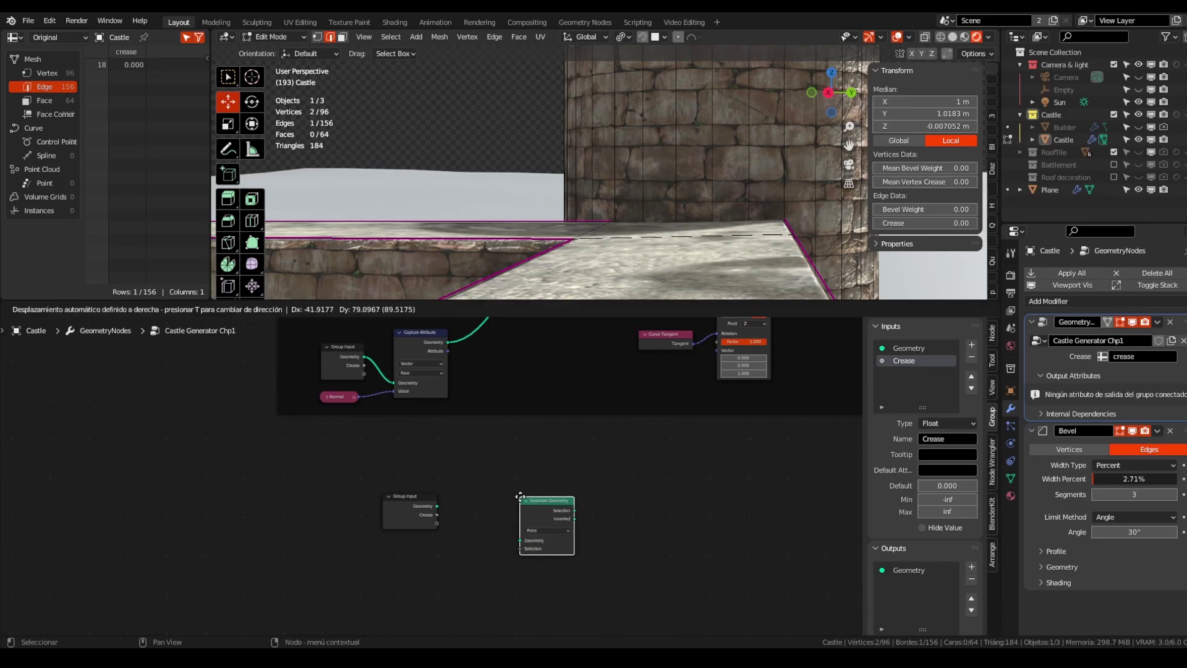
{"action": "left_click", "coordinate": [564, 489]}
{"action": "scroll", "coordinate": [585, 498], "scroll_direction": "up", "scroll_amount": 1}
{"action": "left_click_drag", "start_coordinate": [390, 503], "coordinate": [478, 504]}
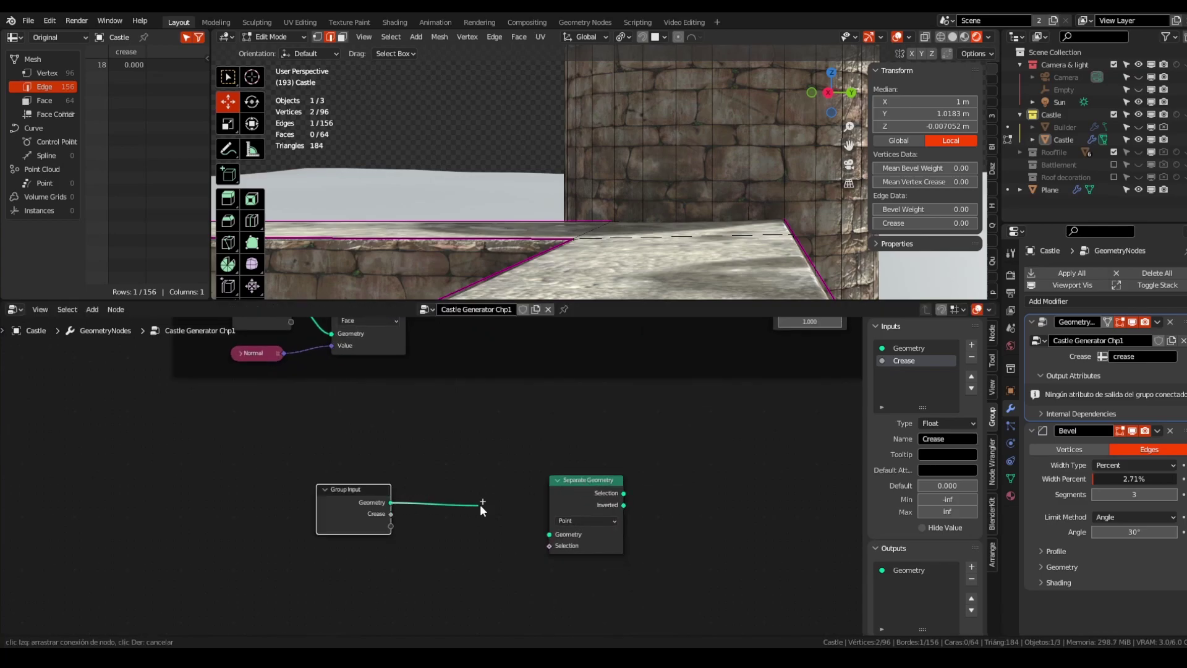
{"action": "left_click_drag", "start_coordinate": [552, 535], "coordinate": [551, 534]}
Step: Add a Compare node set to Equal, connecting Crease to its A input and its Result to Separate Geometry's Selection
{"action": "scroll", "coordinate": [495, 526], "scroll_direction": "down", "scroll_amount": 3}
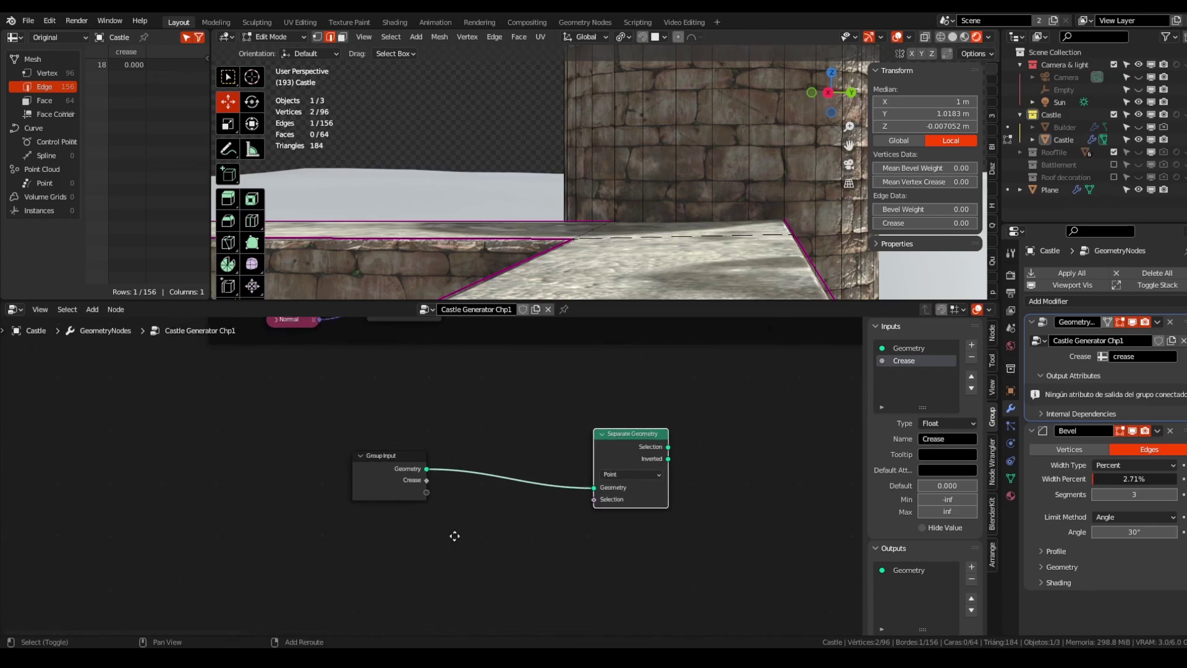
{"action": "key", "text": "shift+a"}
{"action": "type", "text": "compare"}
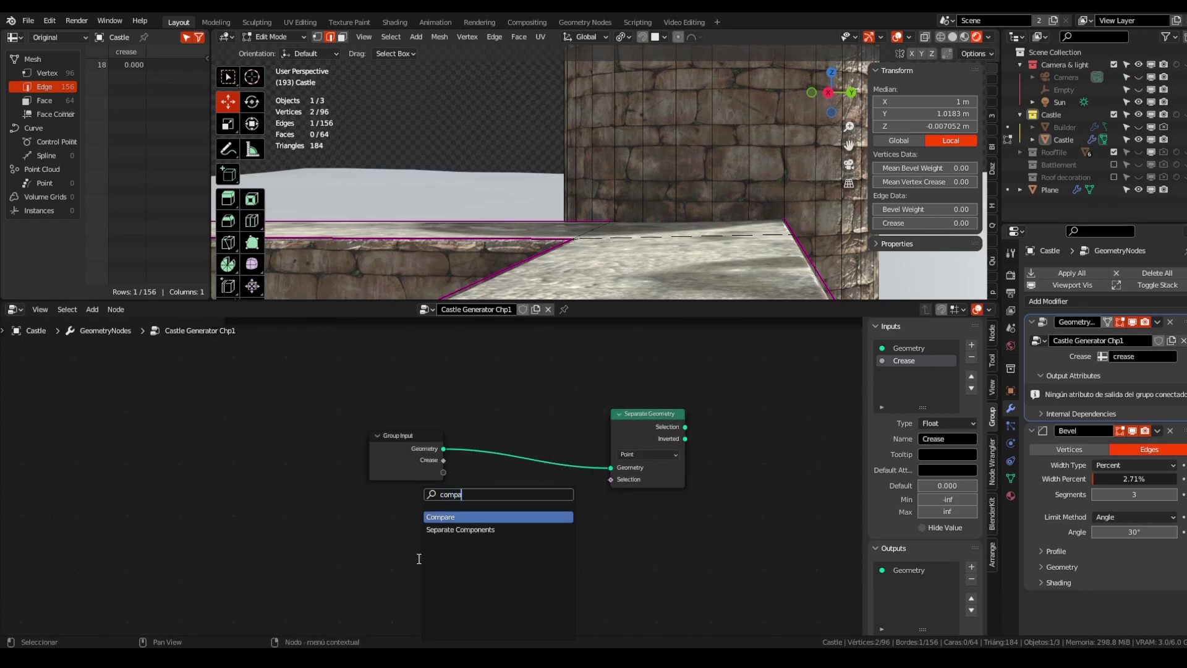
{"action": "key", "text": "Return"}
{"action": "left_click", "coordinate": [488, 488]}
{"action": "left_click_drag", "start_coordinate": [444, 460], "coordinate": [458, 495]}
{"action": "left_click_drag", "start_coordinate": [511, 552], "coordinate": [509, 551]}
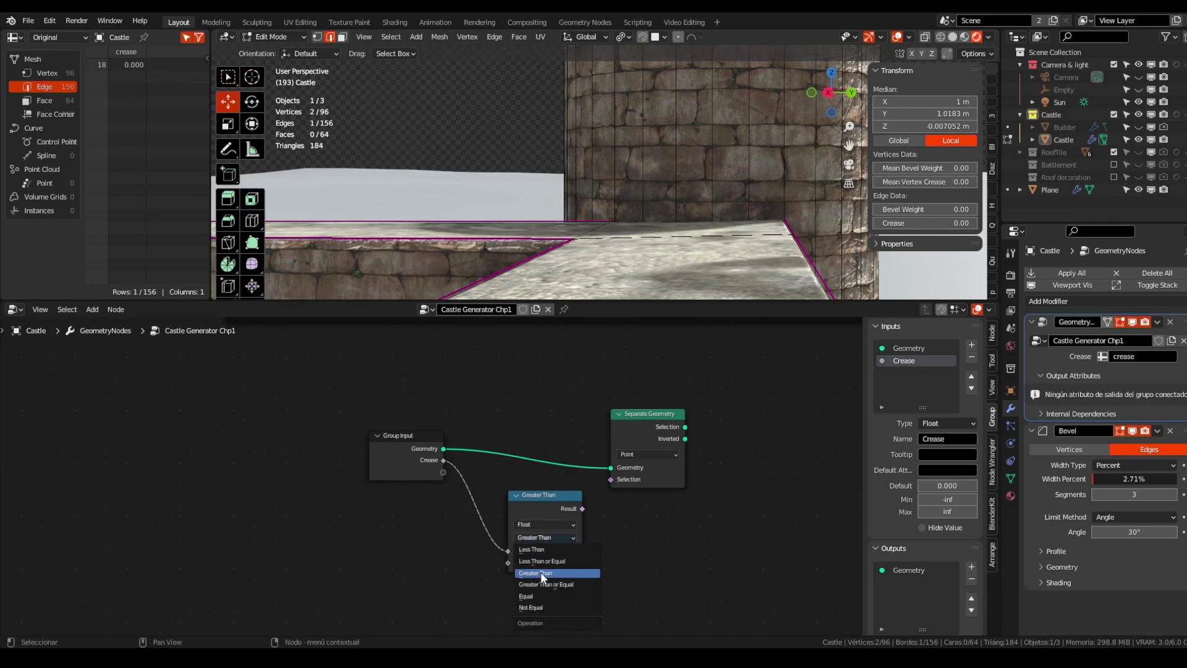
{"action": "left_click", "coordinate": [550, 596]}
{"action": "left_click_drag", "start_coordinate": [583, 508], "coordinate": [605, 478]}
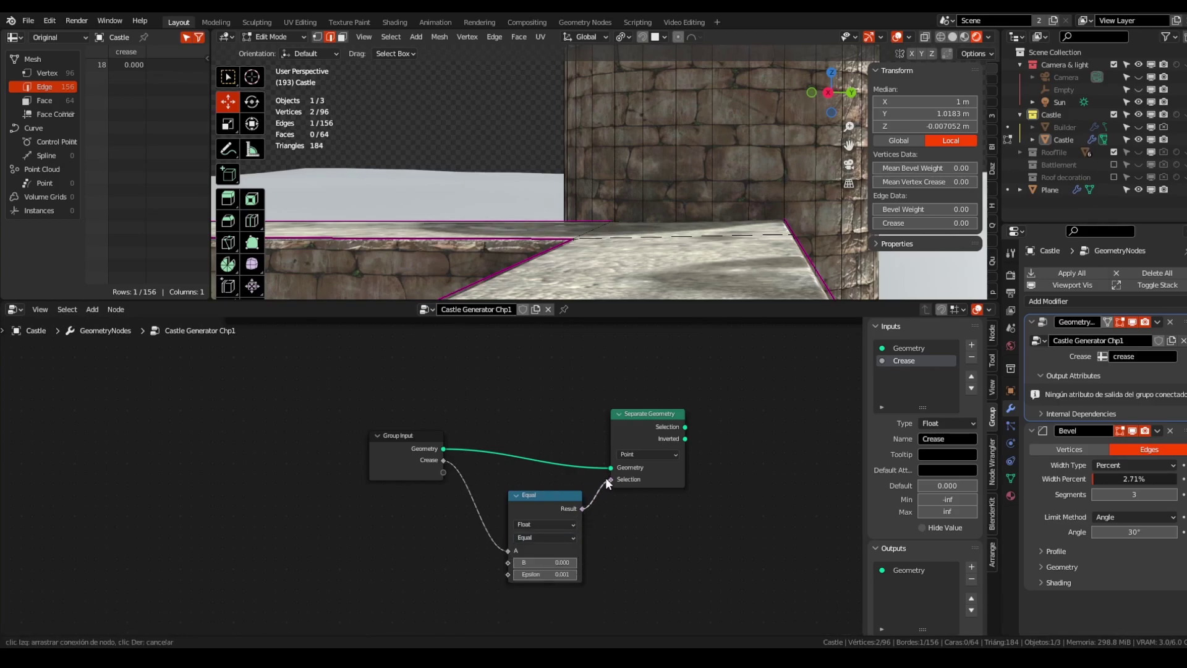
Step: Examine the comparison nodes at the start of the Battlement frame and the castle's upper wall edges
{"action": "scroll", "coordinate": [605, 480], "scroll_direction": "down", "scroll_amount": 3}
{"action": "middle_click_drag", "start_coordinate": [528, 413], "coordinate": [496, 487]}
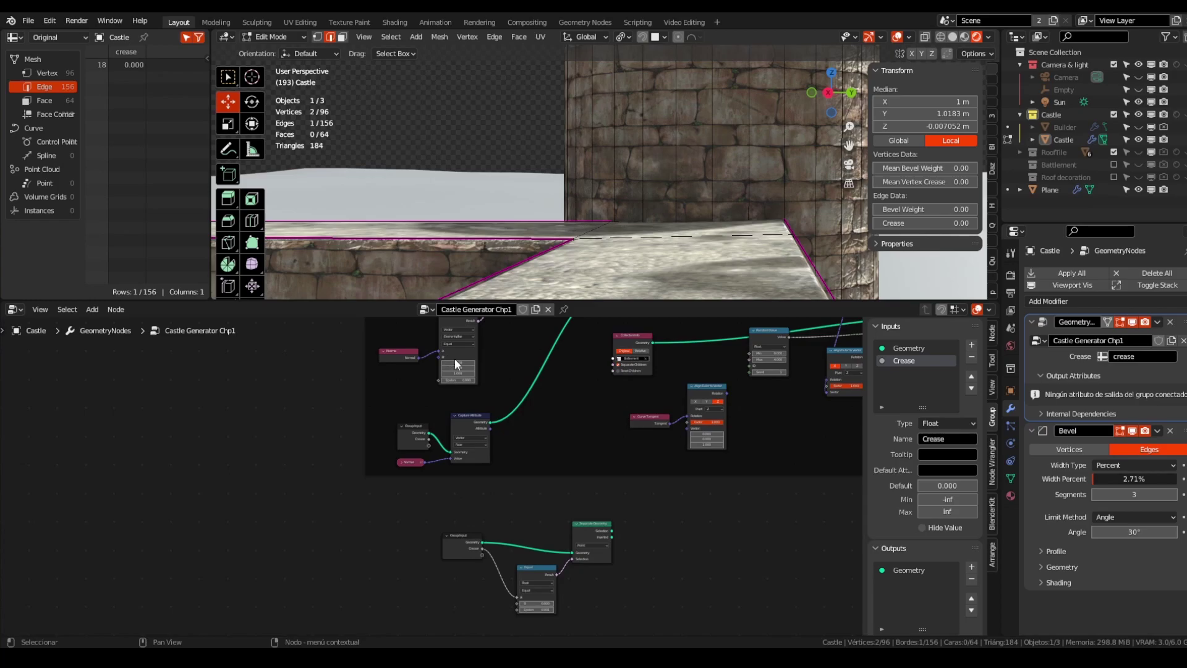
{"action": "middle_click_drag", "start_coordinate": [516, 381], "coordinate": [499, 459]}
{"action": "mouse_move", "coordinate": [489, 396]}
{"action": "middle_mouse_down"}
{"action": "mouse_move", "coordinate": [464, 450]}
{"action": "mouse_move", "coordinate": [485, 419]}
{"action": "middle_mouse_up"}
{"action": "scroll", "coordinate": [430, 441], "scroll_direction": "up", "scroll_amount": 1}
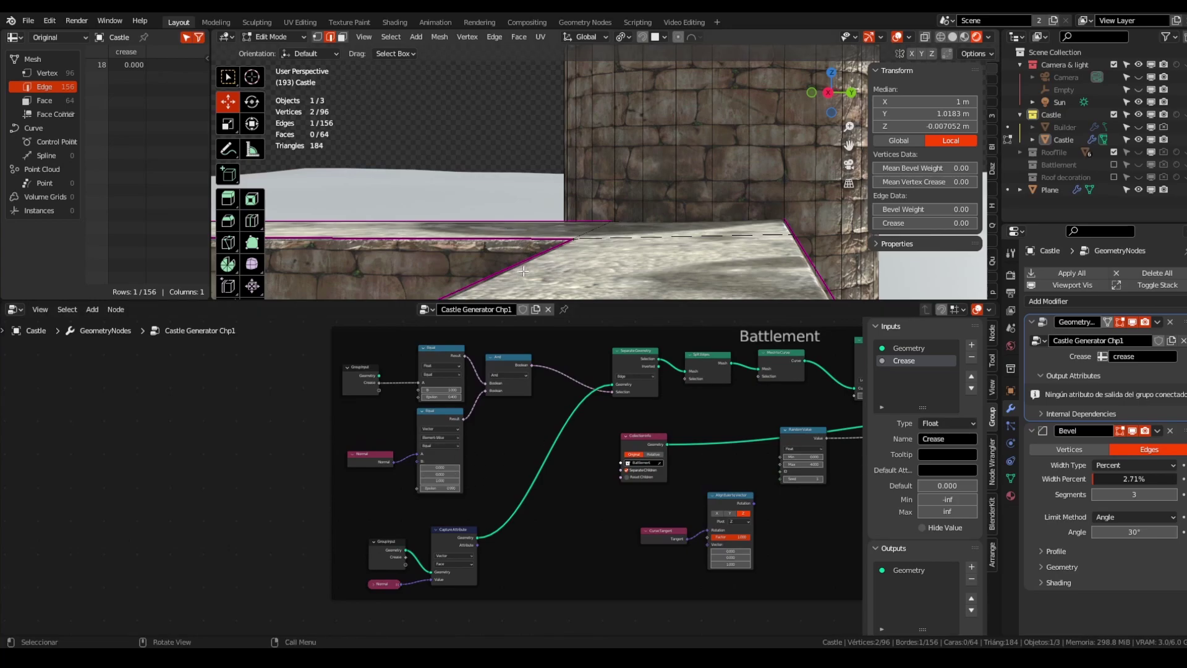
{"action": "scroll", "coordinate": [527, 264], "scroll_direction": "down", "scroll_amount": 8}
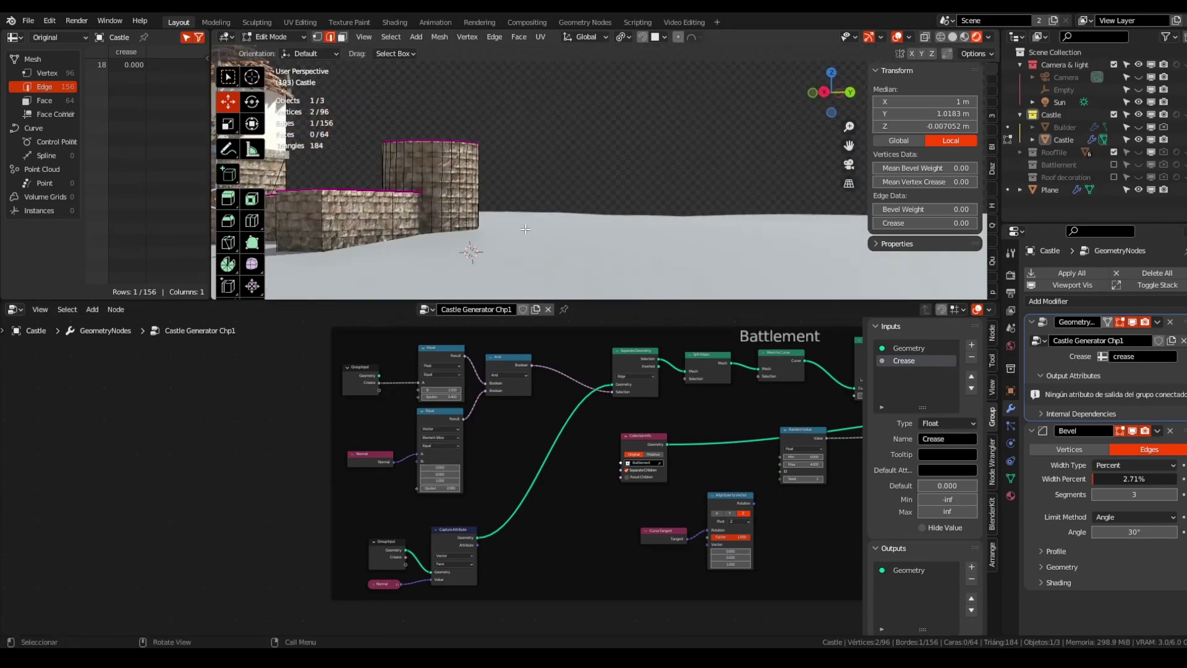
{"action": "scroll", "coordinate": [483, 197], "scroll_direction": "up", "scroll_amount": 6}
{"action": "middle_click_drag", "start_coordinate": [500, 400], "coordinate": [551, 390]}
{"action": "mouse_move", "coordinate": [543, 525]}
{"action": "middle_mouse_down"}
{"action": "mouse_move", "coordinate": [540, 472]}
{"action": "mouse_move", "coordinate": [546, 518]}
{"action": "middle_mouse_up"}
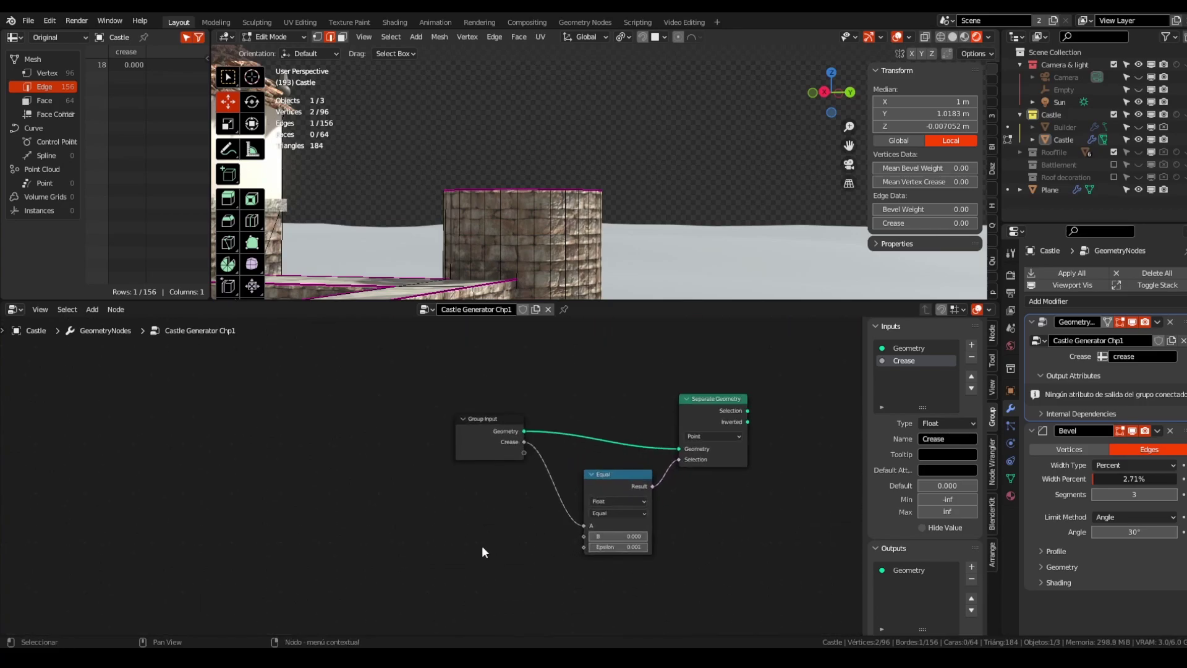
Step: Move the new Separate Geometry node further away and insert a Boolean Math node set to And between Equal's Result and its Selection
{"action": "middle_click_drag", "start_coordinate": [520, 525], "coordinate": [457, 565], "text": "shift"}
{"action": "scroll", "coordinate": [481, 512], "scroll_direction": "down", "scroll_amount": 7}
{"action": "middle_click_drag", "start_coordinate": [514, 481], "coordinate": [440, 585], "text": "shift"}
{"action": "left_click_drag", "start_coordinate": [505, 578], "coordinate": [660, 576]}
{"action": "left_click", "coordinate": [539, 584]}
{"action": "key", "text": "shift+a"}
{"action": "type", "text": "bol"}
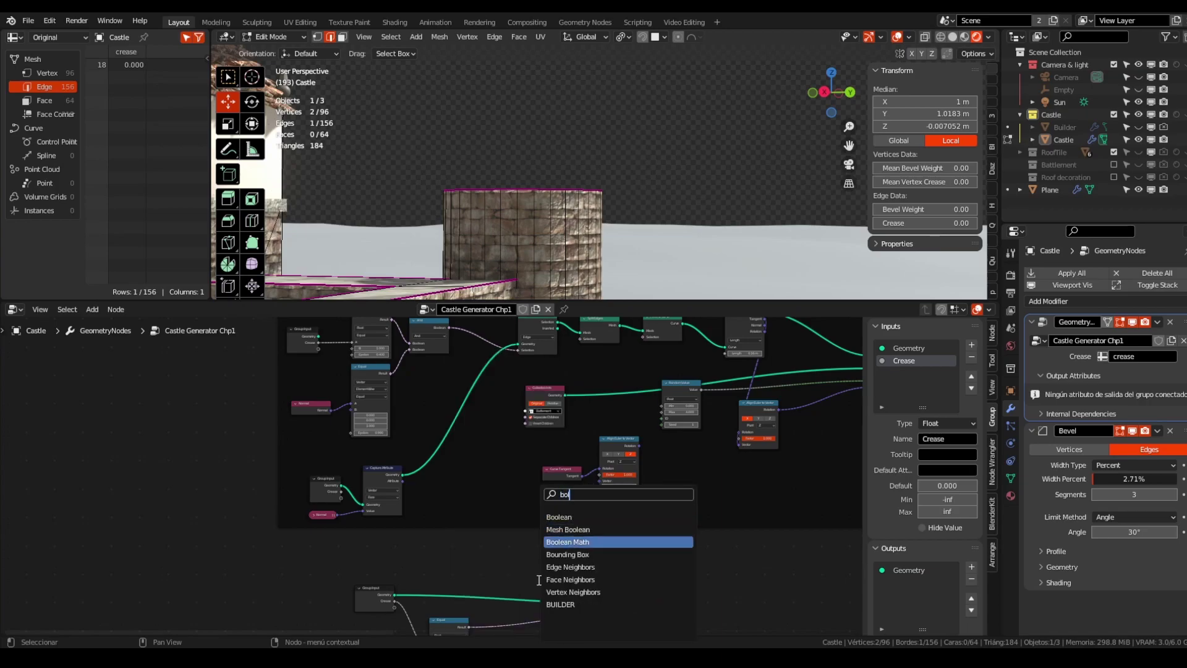
{"action": "key", "text": "Return"}
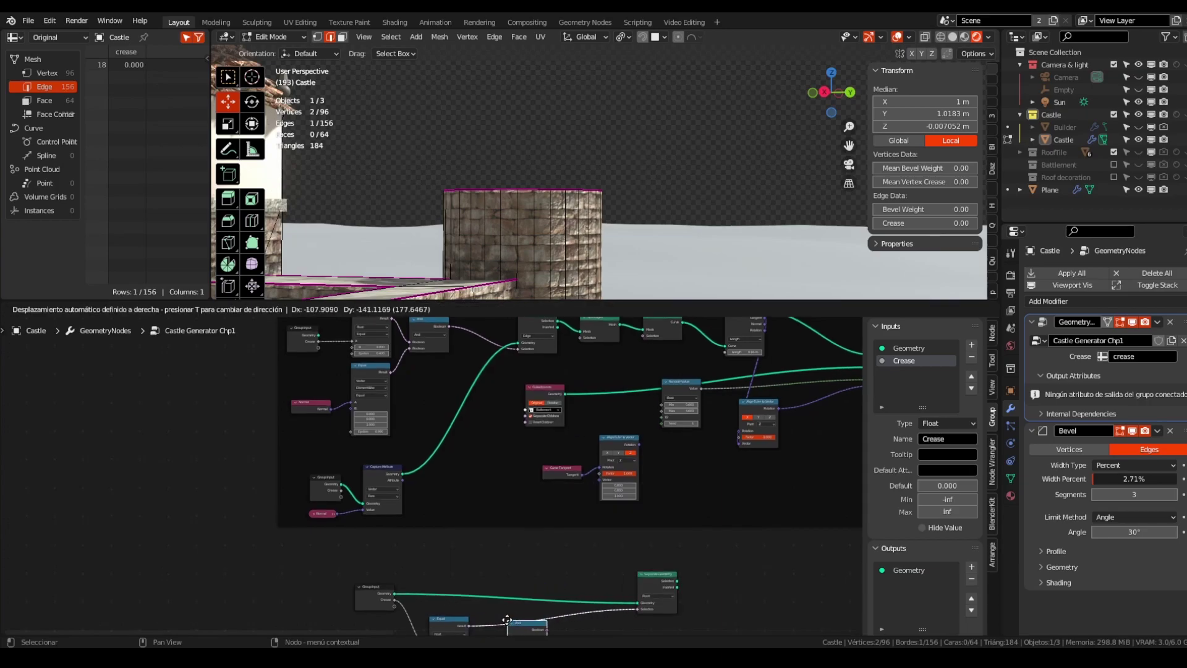
{"action": "left_click", "coordinate": [534, 613]}
Step: Duplicate the new Equal comparison node and place the copy directly below the original
{"action": "middle_click_drag", "start_coordinate": [504, 452], "coordinate": [525, 390]}
{"action": "middle_click_drag", "start_coordinate": [515, 455], "coordinate": [530, 392]}
{"action": "scroll", "coordinate": [499, 488], "scroll_direction": "up", "scroll_amount": 8}
{"action": "middle_click_drag", "start_coordinate": [461, 503], "coordinate": [490, 399]}
{"action": "left_click", "coordinate": [492, 406]}
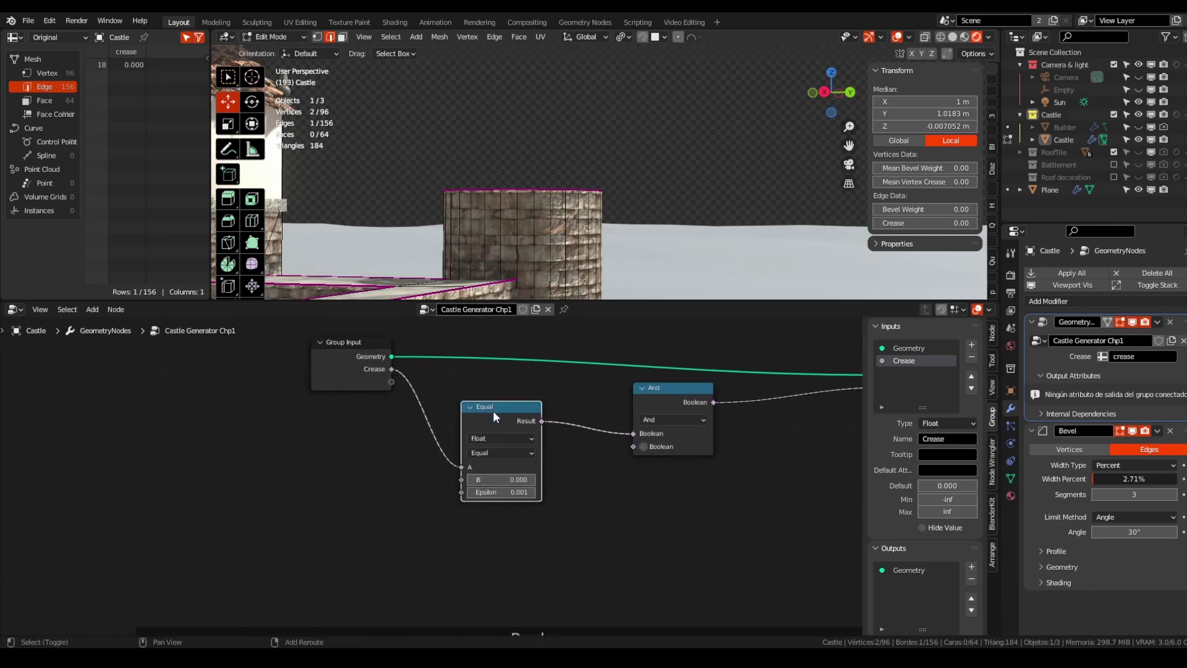
{"action": "key", "text": "shift+d"}
{"action": "left_click", "coordinate": [495, 562]}
Step: Add a Normal node, switch the duplicated Equal node to Vector, and connect Normal to its A input
{"action": "key", "text": "shift+a"}
{"action": "type", "text": "normal"}
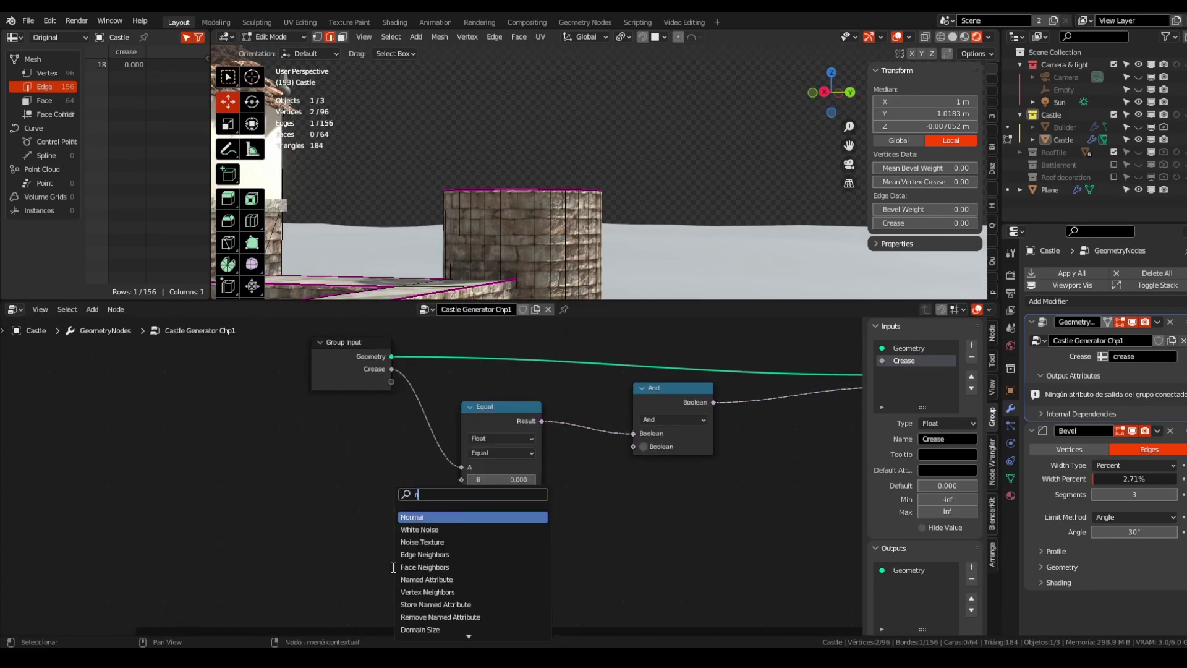
{"action": "key", "text": "Return"}
{"action": "left_click", "coordinate": [333, 549]}
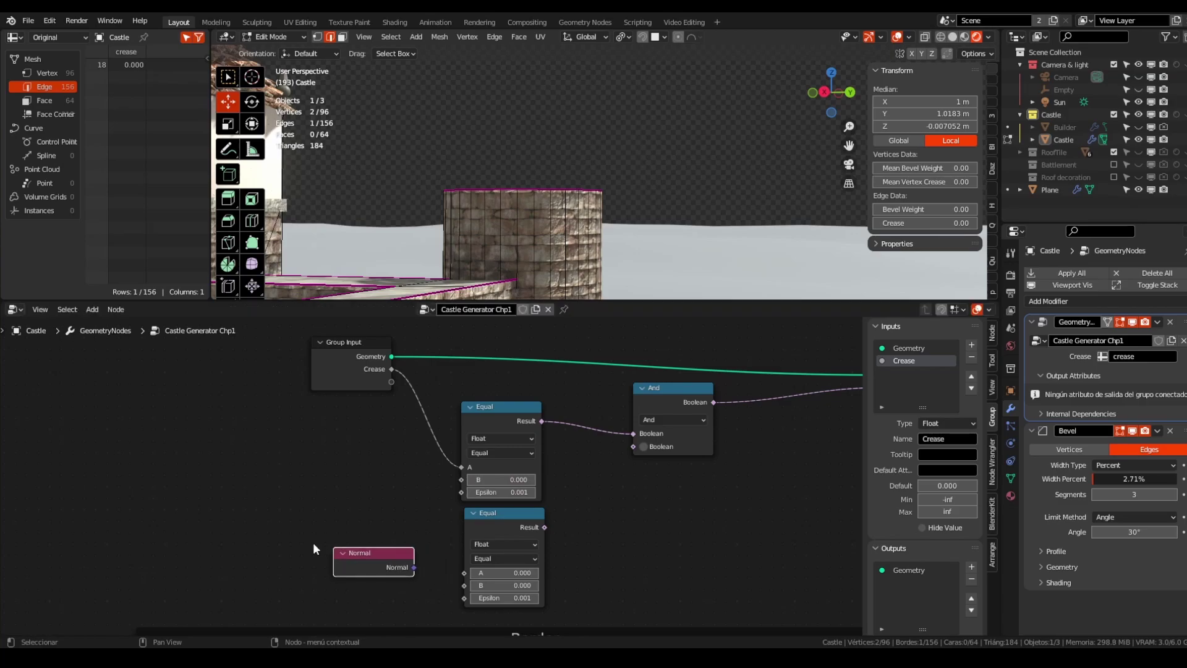
{"action": "left_click", "coordinate": [486, 543]}
{"action": "left_click", "coordinate": [495, 585]}
{"action": "left_click_drag", "start_coordinate": [413, 568], "coordinate": [469, 590]}
Step: Reposition the group of new comparison nodes in the empty space above the Border frame
{"action": "scroll", "coordinate": [471, 591], "scroll_direction": "down", "scroll_amount": 4}
{"action": "middle_click_drag", "start_coordinate": [471, 591], "coordinate": [434, 566], "text": "shift"}
{"action": "left_click_drag", "start_coordinate": [334, 413], "coordinate": [592, 548]}
{"action": "key", "text": "g"}
{"action": "left_click", "coordinate": [565, 480]}
Step: Matching the Battlement frame's vector comparison, set the new vector Equal node's B Z value to 1 and Epsilon to 0.990
{"action": "scroll", "coordinate": [570, 444], "scroll_direction": "down", "scroll_amount": 5}
{"action": "middle_click_drag", "start_coordinate": [487, 412], "coordinate": [519, 533], "text": "shift"}
{"action": "middle_click_drag", "start_coordinate": [494, 466], "coordinate": [495, 562], "text": "shift"}
{"action": "scroll", "coordinate": [459, 434], "scroll_direction": "up", "scroll_amount": 6}
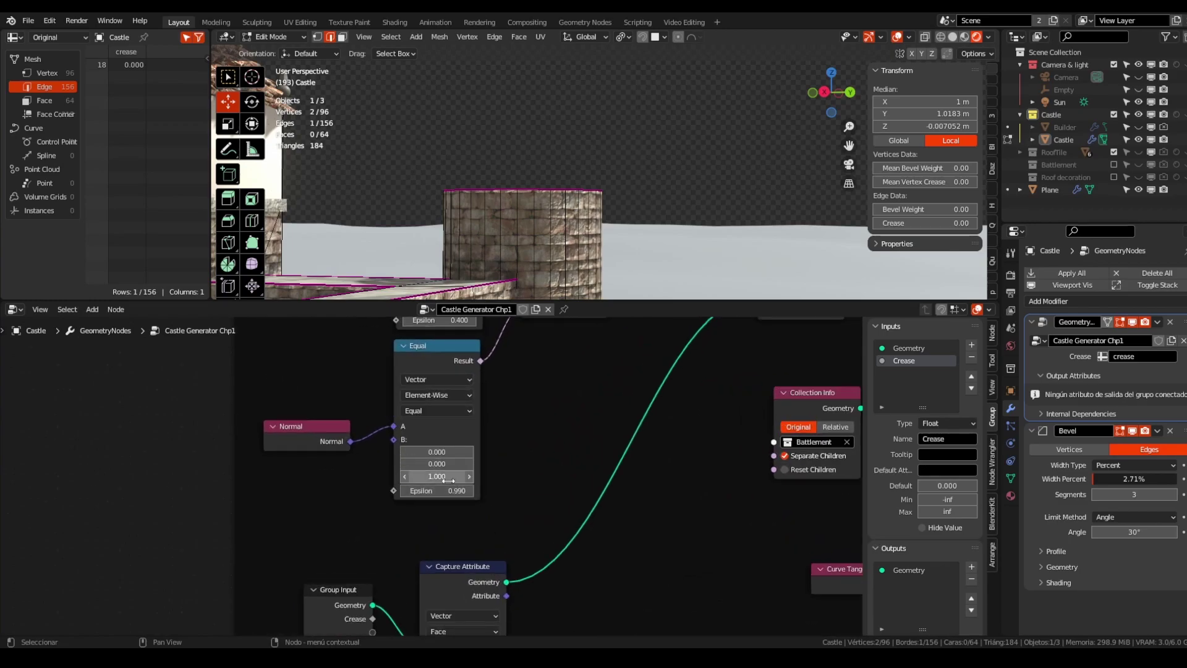
{"action": "left_click", "coordinate": [451, 479]}
{"action": "left_click", "coordinate": [586, 485]}
{"action": "middle_click_drag", "start_coordinate": [430, 477], "coordinate": [413, 358]}
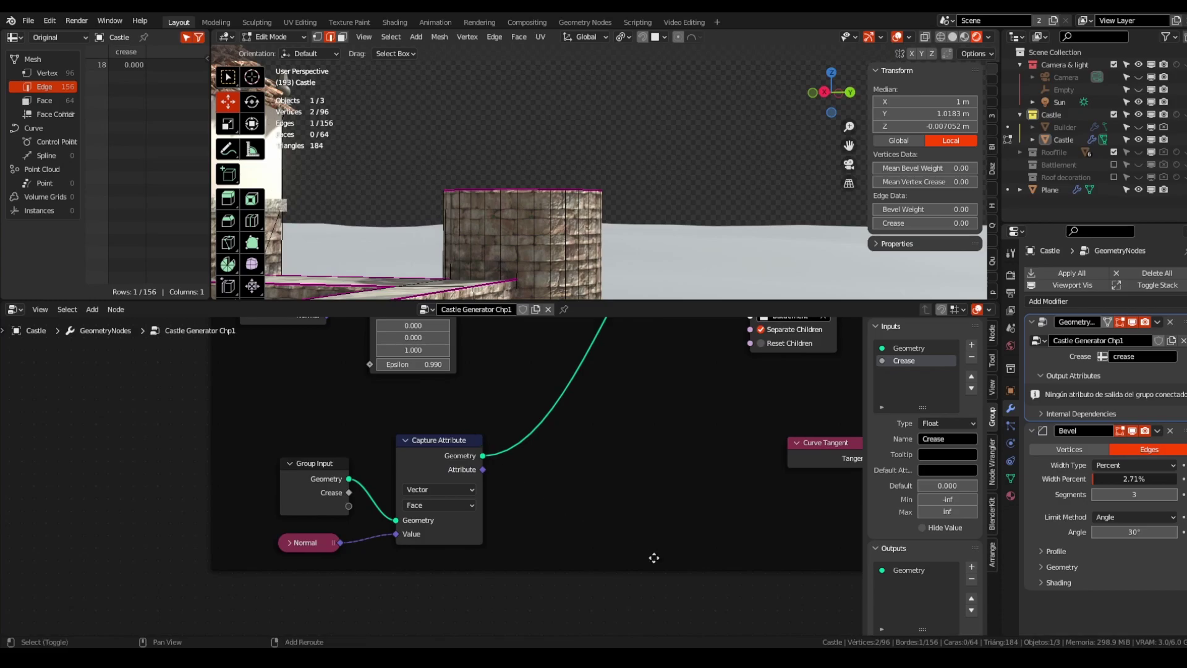
{"action": "middle_click_drag", "start_coordinate": [655, 557], "coordinate": [630, 357]}
{"action": "middle_click_drag", "start_coordinate": [608, 433], "coordinate": [576, 305]}
{"action": "left_click", "coordinate": [777, 565]}
{"action": "middle_click_drag", "start_coordinate": [701, 563], "coordinate": [696, 467]}
{"action": "double_click", "coordinate": [525, 530]}
{"action": "type", "text": "1"}
{"action": "key", "text": "Return"}
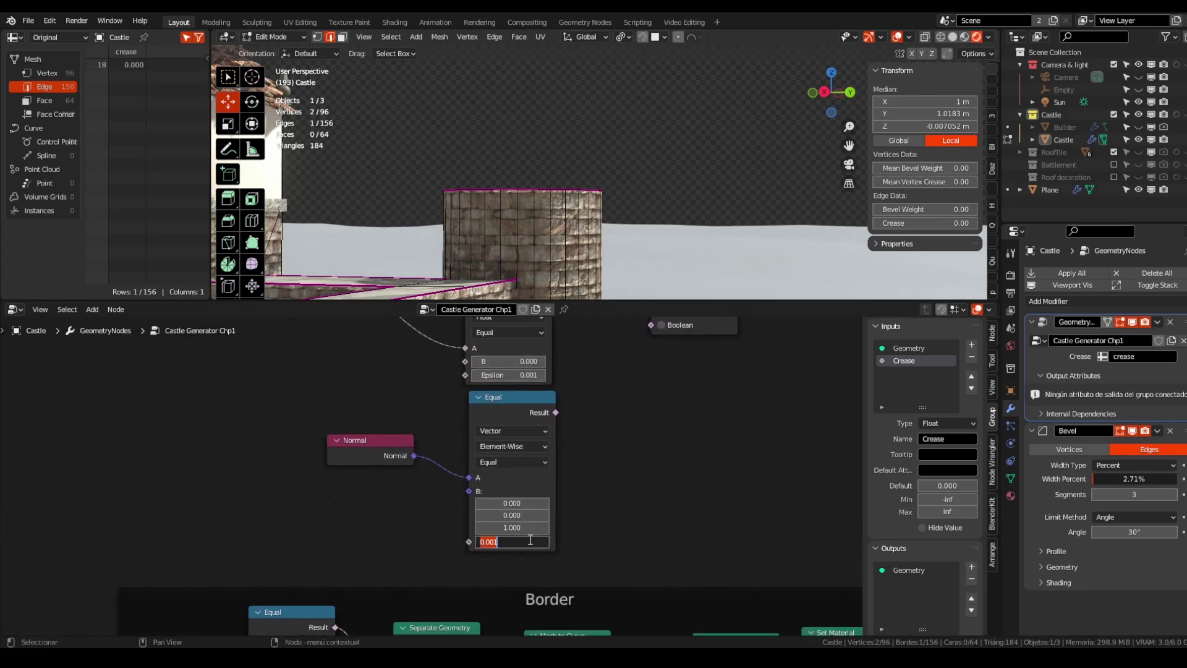
{"action": "left_click", "coordinate": [530, 540]}
{"action": "type", "text": "0.990"}
{"action": "key", "text": "Return"}
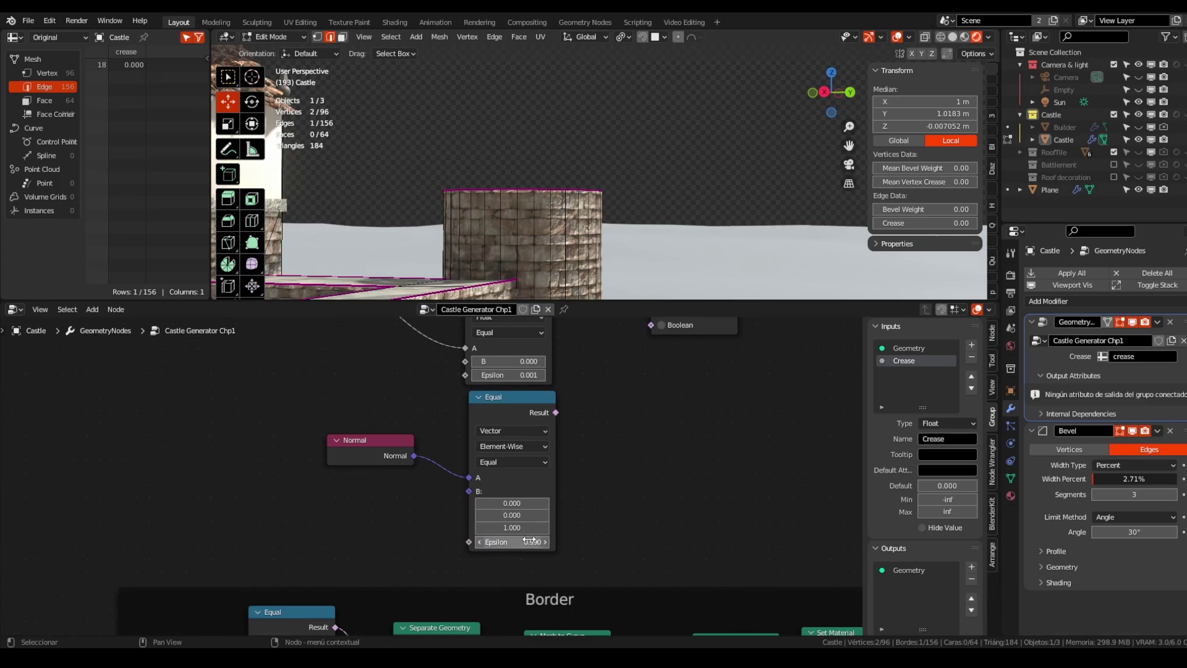
Step: Move the new And node slightly lower, beside the two Equal nodes
{"action": "scroll", "coordinate": [591, 476], "scroll_direction": "down", "scroll_amount": 2}
{"action": "middle_click_drag", "start_coordinate": [631, 416], "coordinate": [512, 520]}
{"action": "left_click_drag", "start_coordinate": [582, 416], "coordinate": [567, 460]}
Step: Enlarge the node editor area and compare the Battlement frame's opening nodes with the new chain
{"action": "scroll", "coordinate": [552, 446], "scroll_direction": "down", "scroll_amount": 2}
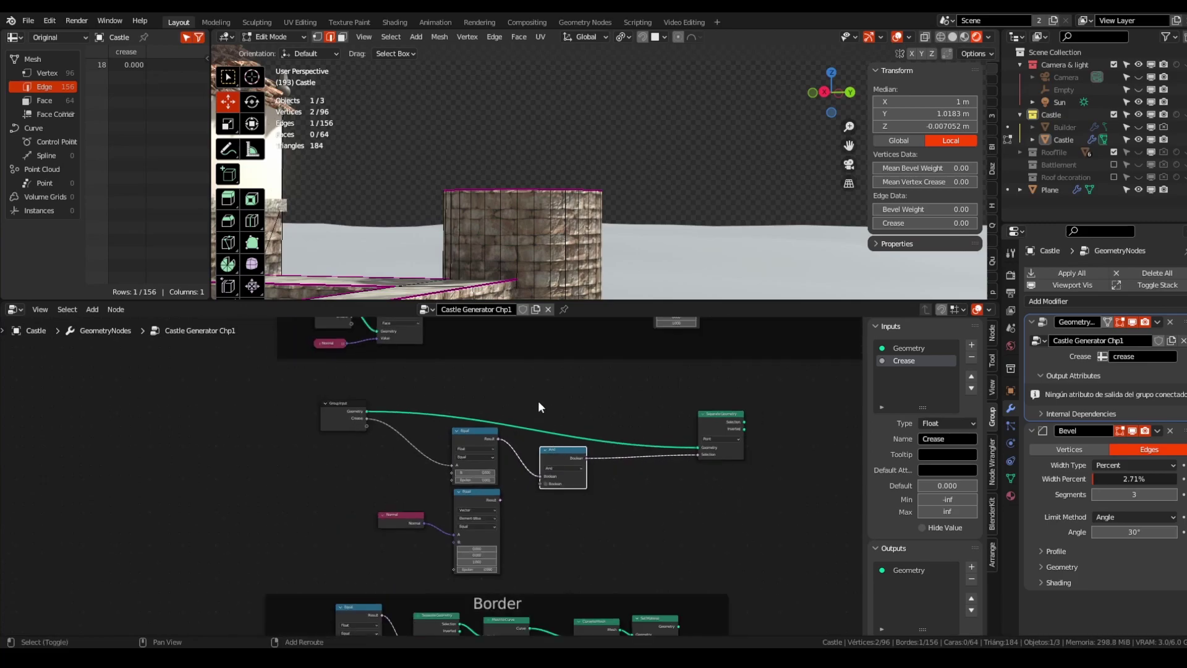
{"action": "middle_click_drag", "start_coordinate": [537, 399], "coordinate": [530, 554]}
{"action": "middle_click_drag", "start_coordinate": [475, 437], "coordinate": [481, 509]}
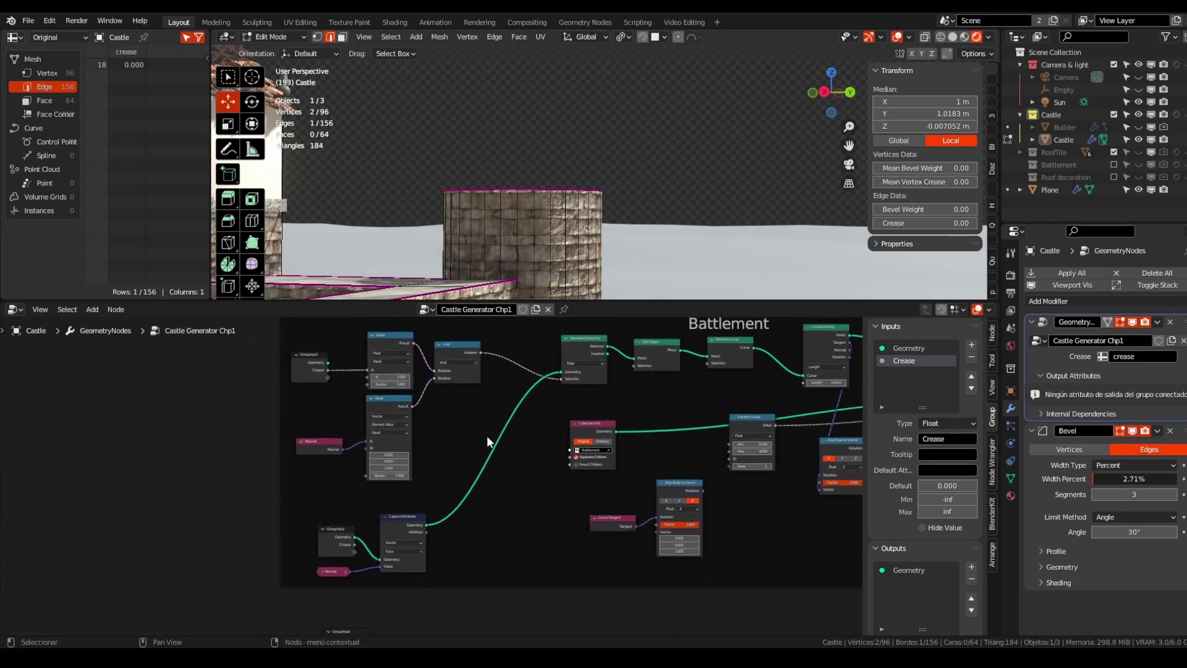
{"action": "scroll", "coordinate": [413, 360], "scroll_direction": "up", "scroll_amount": 3}
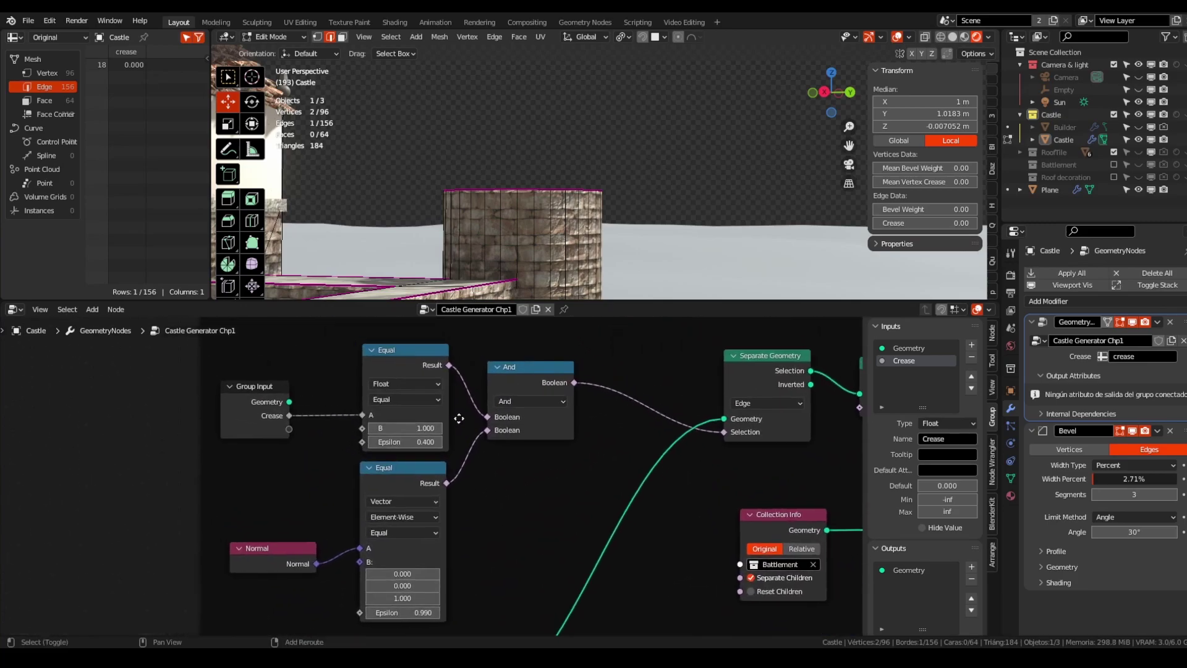
{"action": "left_click_drag", "start_coordinate": [597, 314], "coordinate": [598, 131]}
{"action": "middle_click_drag", "start_coordinate": [582, 425], "coordinate": [517, 345]}
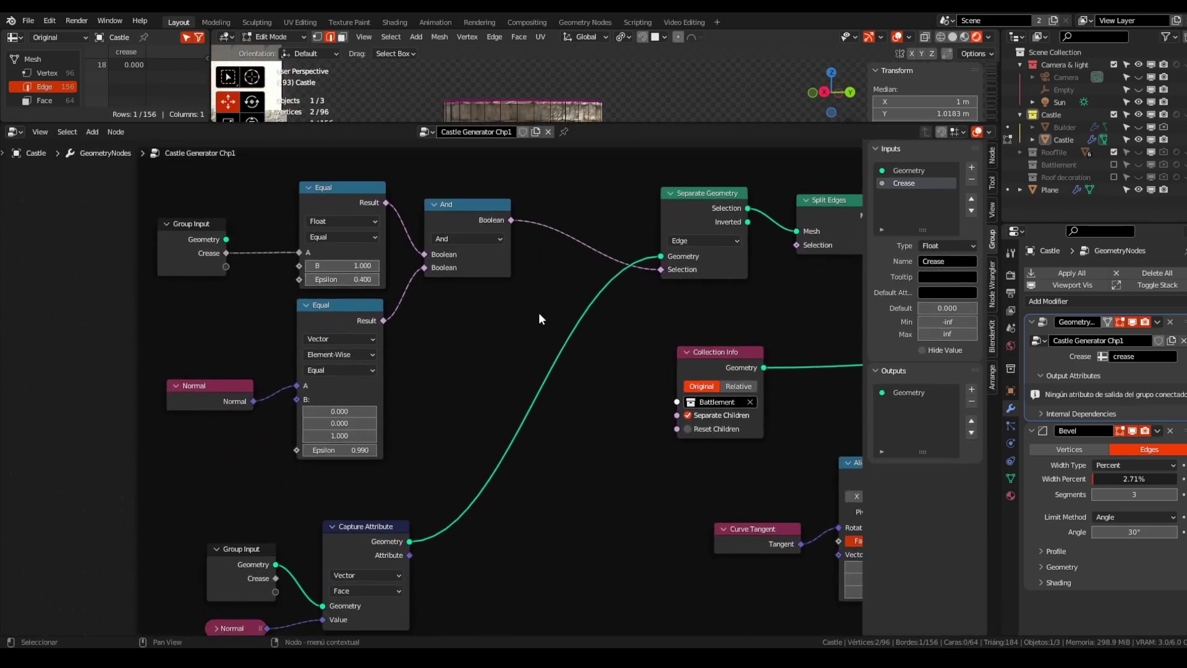
{"action": "scroll", "coordinate": [470, 276], "scroll_direction": "down", "scroll_amount": 6}
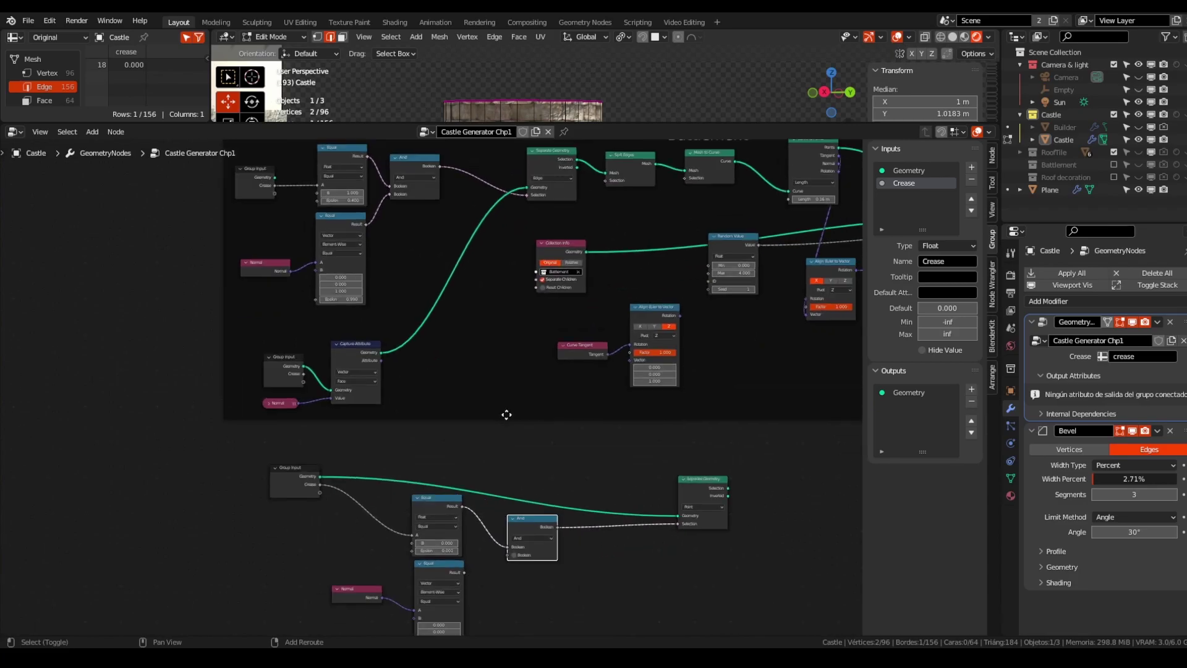
Step: Connect the vector Equal node's Result to the second Boolean input of the node set to And
{"action": "scroll", "coordinate": [399, 420], "scroll_direction": "up", "scroll_amount": 4}
{"action": "left_click_drag", "start_coordinate": [455, 384], "coordinate": [473, 372]}
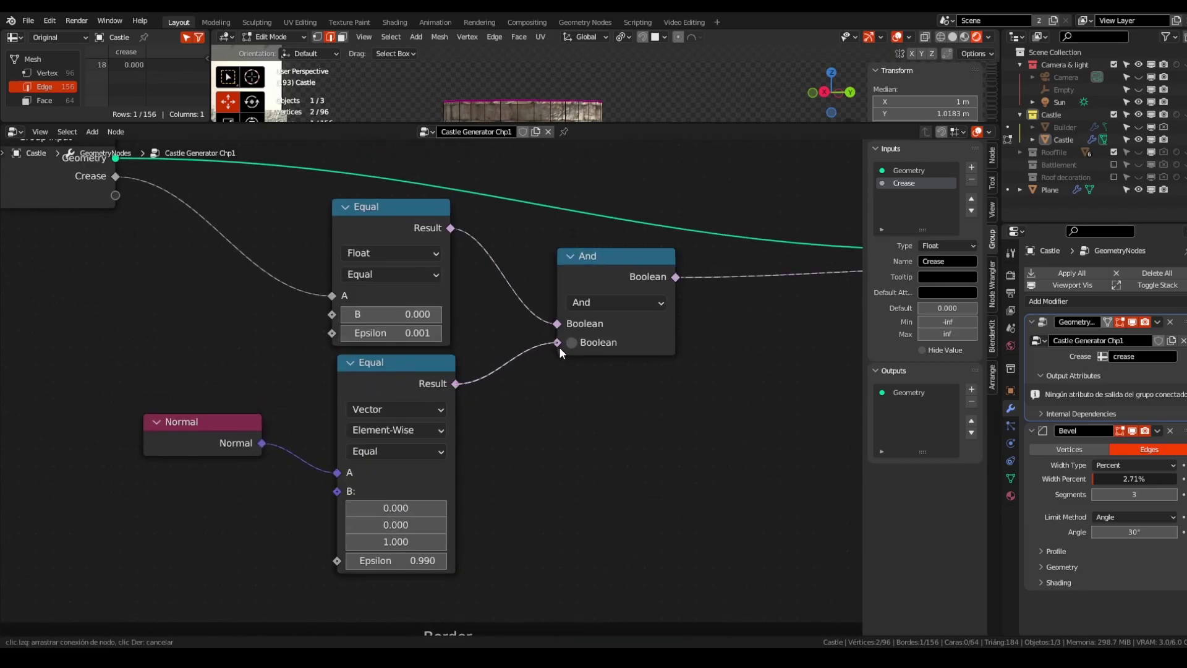
{"action": "left_click_drag", "start_coordinate": [557, 346], "coordinate": [558, 344]}
{"action": "left_click", "coordinate": [593, 303]}
{"action": "left_click", "coordinate": [611, 321]}
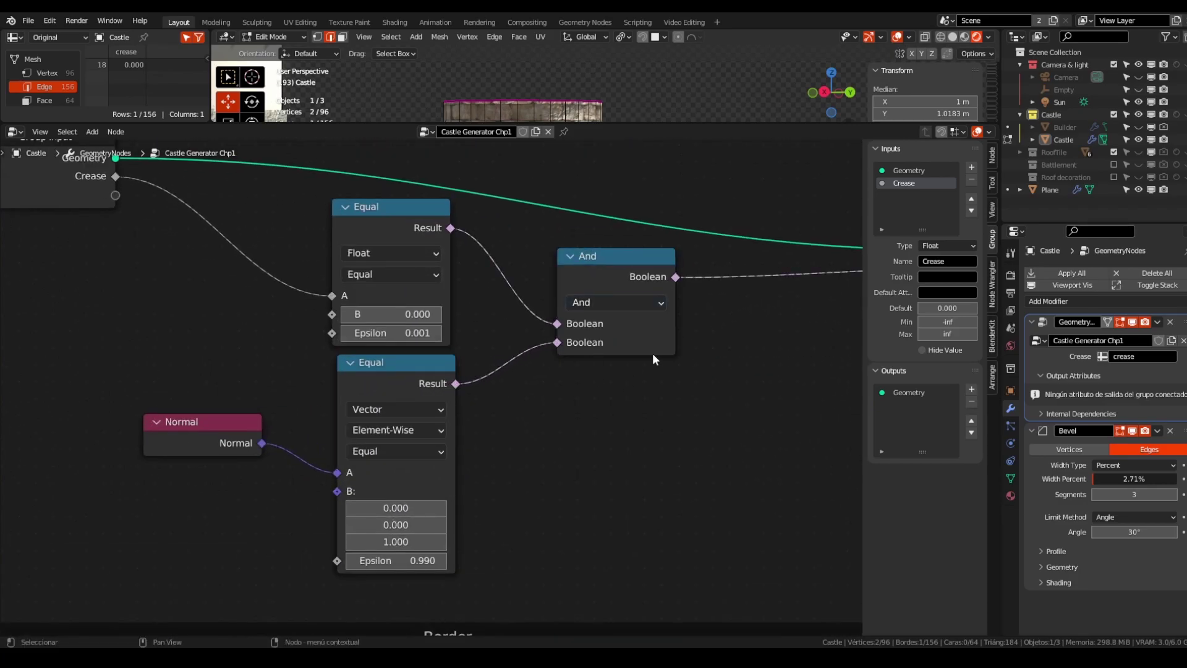
Step: Tidy the new chain by moving the And and Separate Geometry nodes closer together and the Group Input further away
{"action": "scroll", "coordinate": [363, 377], "scroll_direction": "down", "scroll_amount": 5}
{"action": "scroll", "coordinate": [299, 350], "scroll_direction": "down", "scroll_amount": 3}
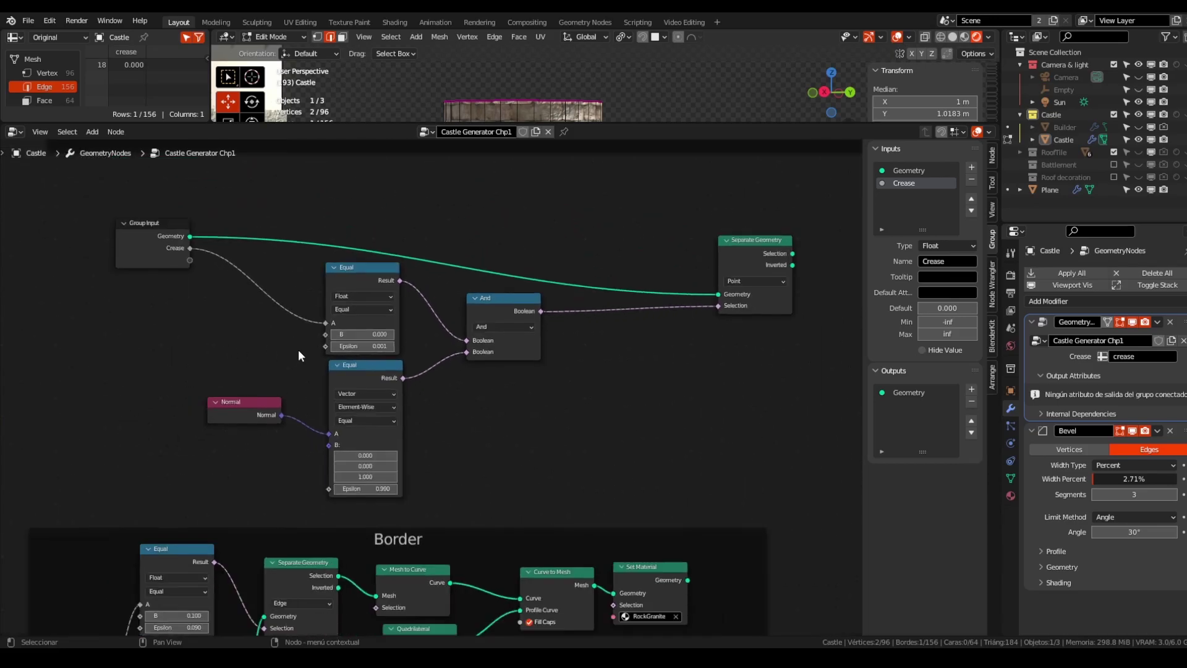
{"action": "middle_click_drag", "start_coordinate": [298, 307], "coordinate": [309, 373]}
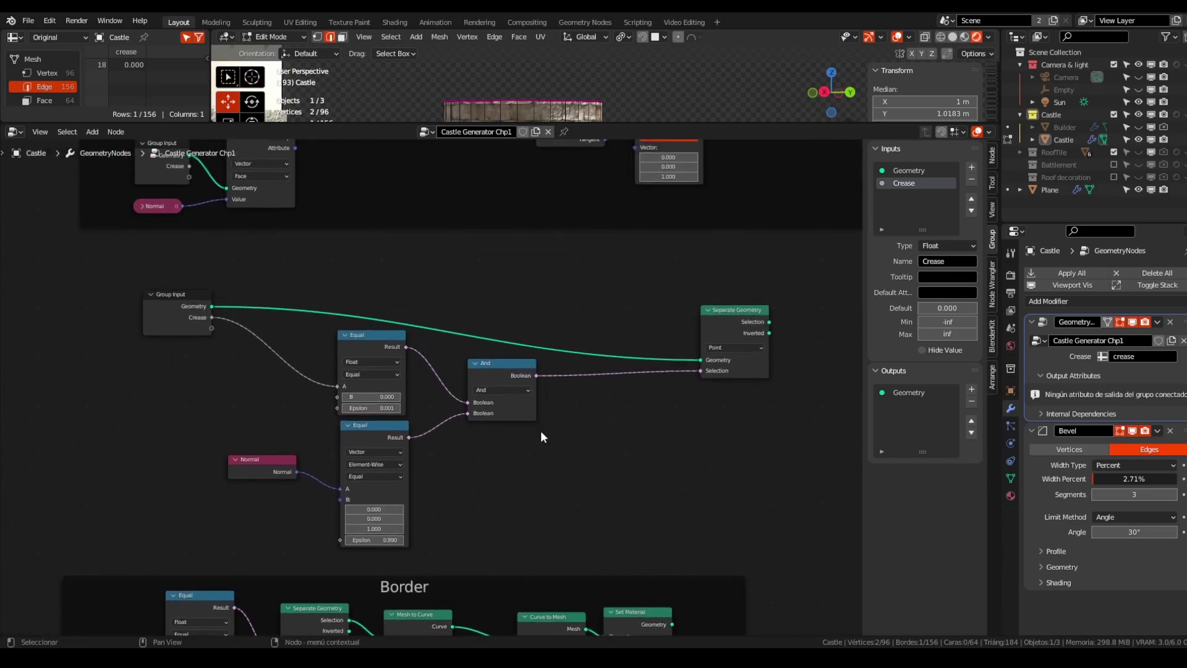
{"action": "left_click_drag", "start_coordinate": [492, 368], "coordinate": [464, 379]}
{"action": "left_click_drag", "start_coordinate": [724, 343], "coordinate": [563, 344]}
{"action": "scroll", "coordinate": [536, 292], "scroll_direction": "down", "scroll_amount": 4}
{"action": "middle_click_drag", "start_coordinate": [536, 293], "coordinate": [541, 443], "text": "shift"}
{"action": "left_click_drag", "start_coordinate": [541, 443], "coordinate": [572, 433]}
{"action": "middle_click_drag", "start_coordinate": [436, 433], "coordinate": [473, 485]}
{"action": "left_click_drag", "start_coordinate": [257, 489], "coordinate": [195, 500]}
Step: Insert a Capture Attribute node on the Geometry link between the new Group Input and Separate Geometry
{"action": "left_click", "coordinate": [304, 492]}
{"action": "key", "text": "shift+a"}
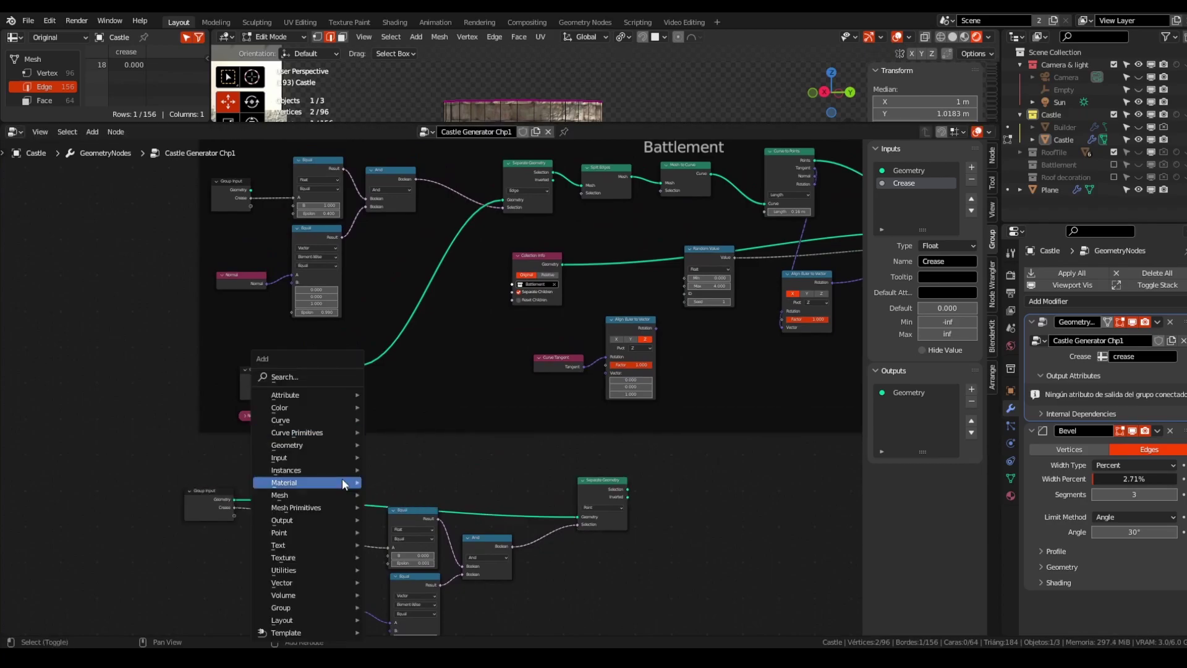
{"action": "type", "text": "cap"}
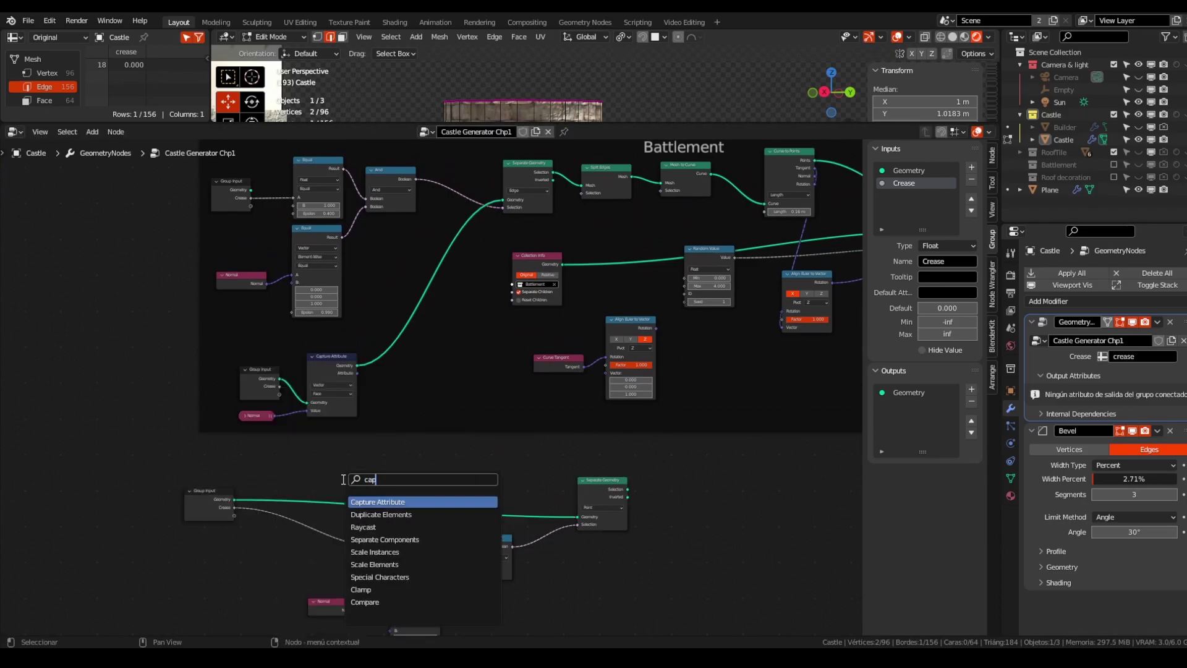
{"action": "key", "text": "Return"}
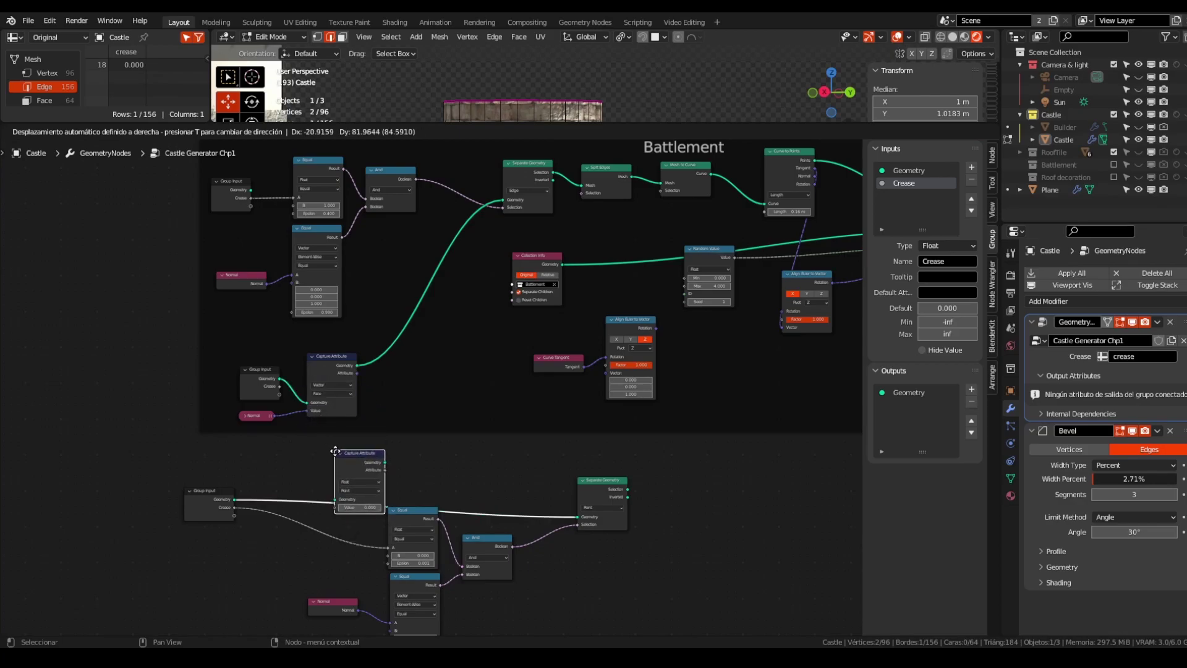
{"action": "left_click", "coordinate": [334, 455]}
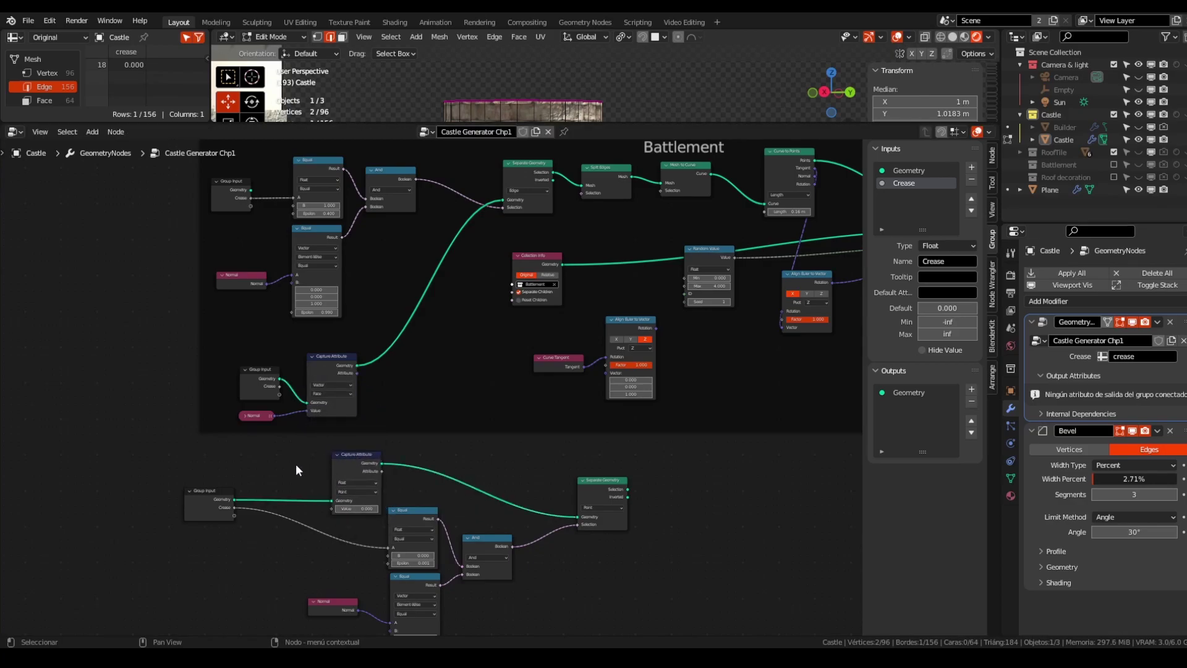
Step: Add a Normal node beside the Capture Attribute node and connect it to Value as a Vector
{"action": "key", "text": "shift+a"}
{"action": "mouse_move", "coordinate": [296, 465]}
{"action": "type", "text": "ss"}
{"action": "key", "text": "Escape"}
{"action": "key", "text": "shift+a"}
{"action": "type", "text": "snormal"}
{"action": "key", "text": "Return"}
{"action": "left_click", "coordinate": [261, 472]}
{"action": "scroll", "coordinate": [362, 473], "scroll_direction": "up", "scroll_amount": 2}
{"action": "left_click", "coordinate": [366, 503]}
{"action": "left_click_drag", "start_coordinate": [300, 467], "coordinate": [334, 507]}
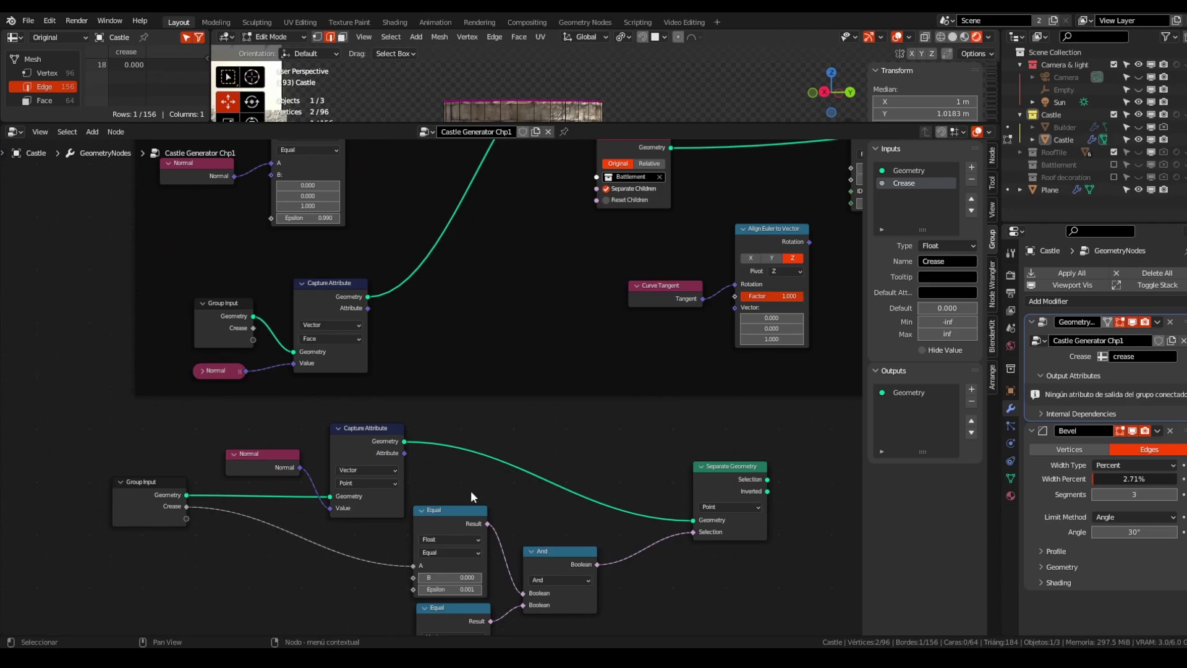
Step: Remove the new Capture Attribute node and its Normal node while keeping the Geometry link to Separate Geometry
{"action": "scroll", "coordinate": [477, 477], "scroll_direction": "down", "scroll_amount": 3}
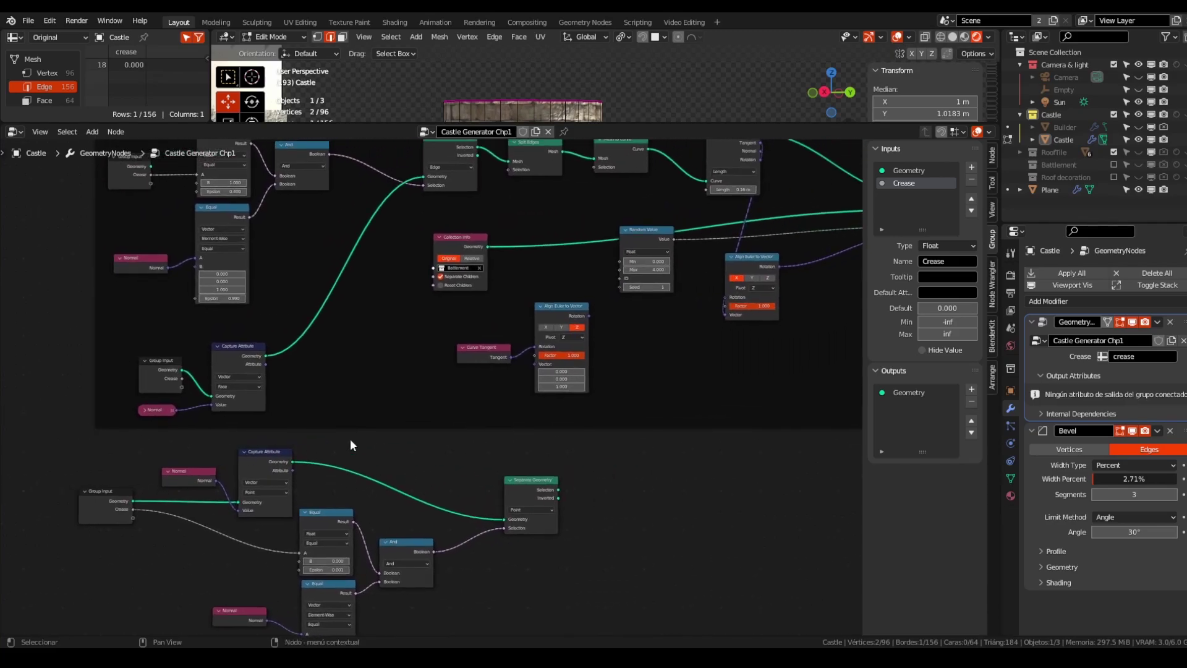
{"action": "left_click", "coordinate": [251, 452]}
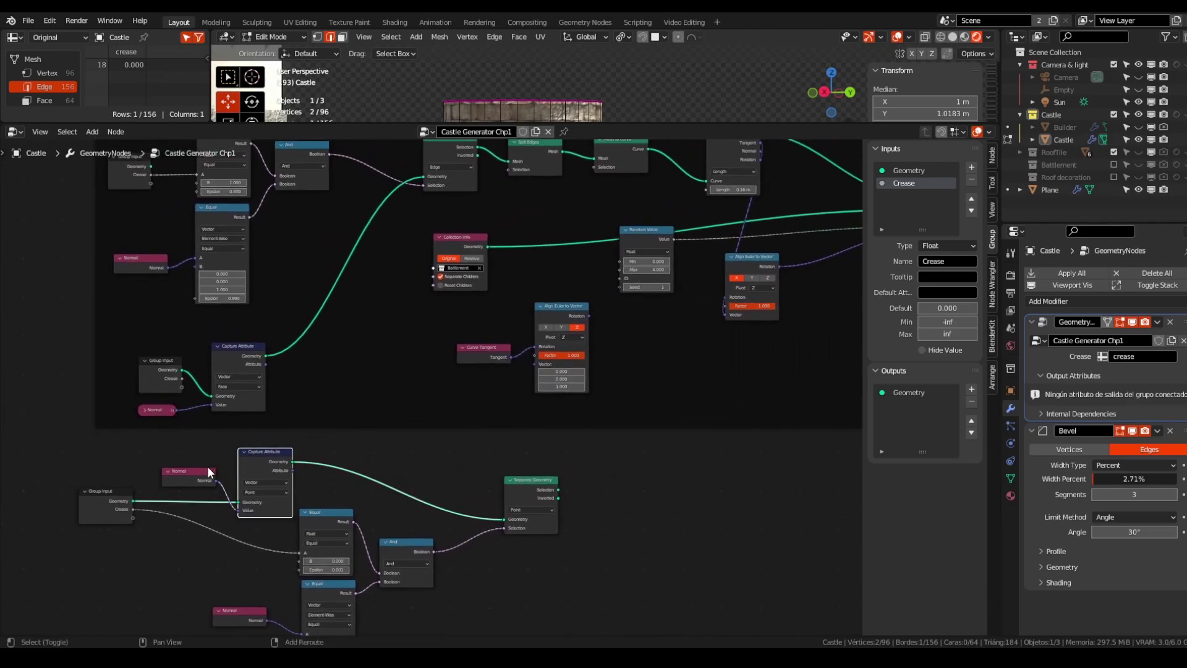
{"action": "key", "text": "ctrl+x"}
Step: Move the new Separate Geometry node closer to the And node and add a Split Edges node after it
{"action": "left_click_drag", "start_coordinate": [523, 492], "coordinate": [471, 480]}
{"action": "left_click", "coordinate": [599, 485]}
{"action": "scroll", "coordinate": [493, 505], "scroll_direction": "down", "scroll_amount": 2}
{"action": "middle_click_drag", "start_coordinate": [490, 505], "coordinate": [390, 494], "text": "shift"}
{"action": "key", "text": "shift+a"}
{"action": "type", "text": "spl"}
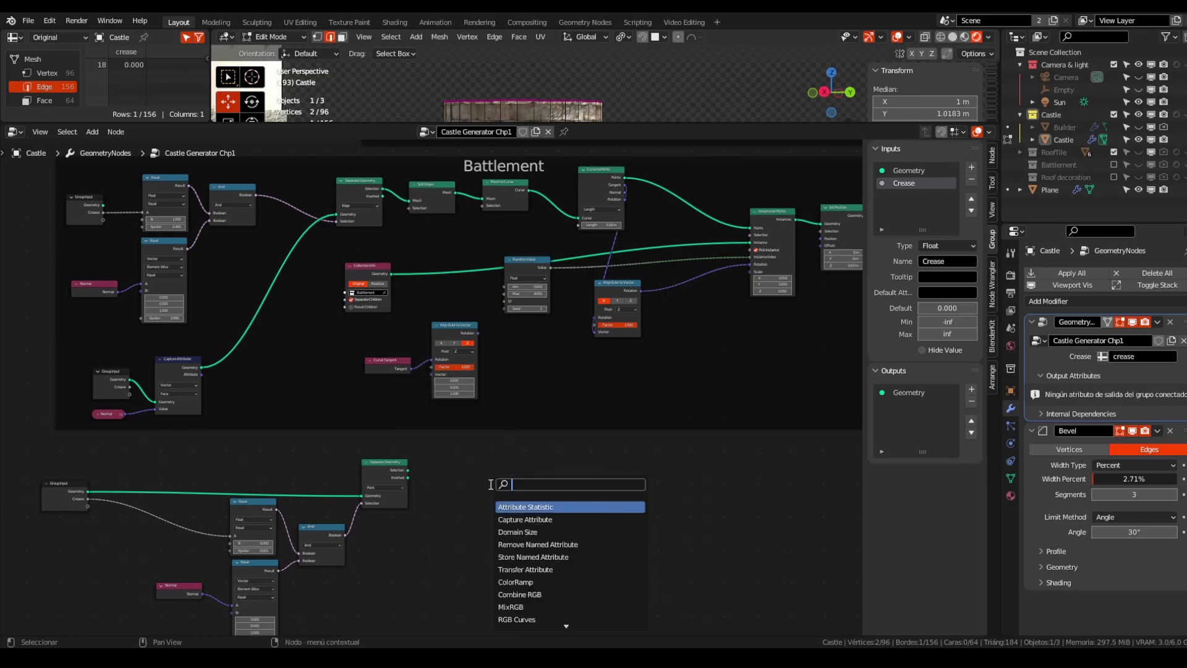
{"action": "key", "text": "Return"}
{"action": "left_click", "coordinate": [461, 491]}
Step: Connect Separate Geometry's Selection output to Split Edges' Mesh input and move Split Edges up beside it
{"action": "left_click", "coordinate": [373, 470]}
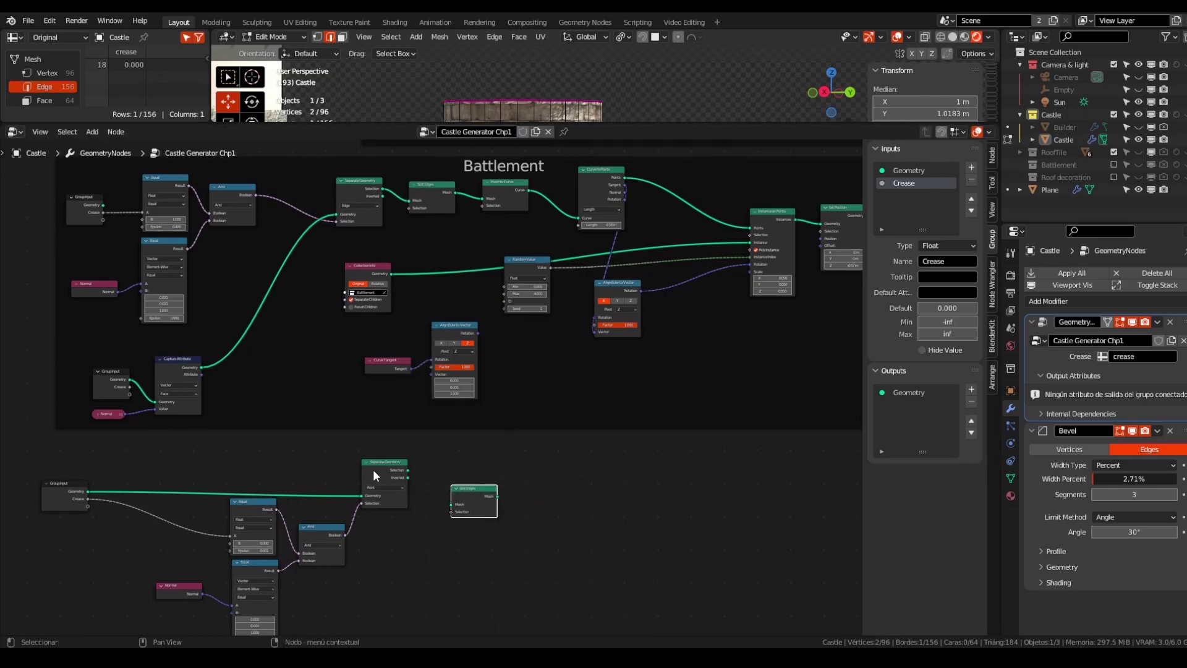
{"action": "left_click", "coordinate": [467, 492], "text": "shift"}
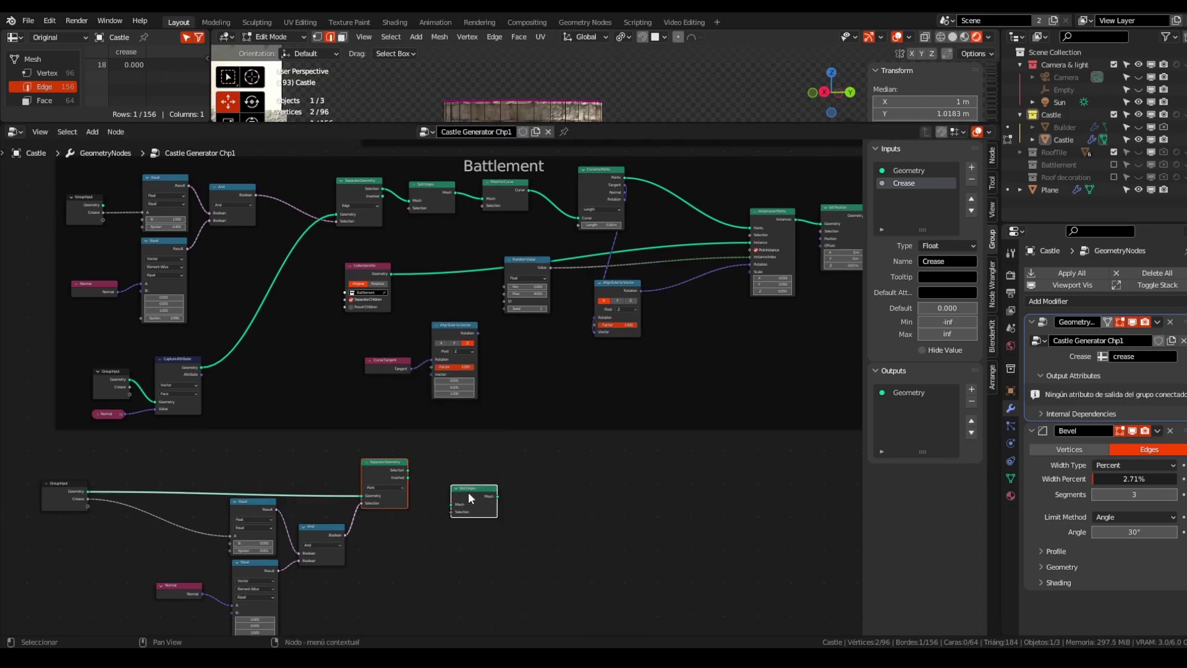
{"action": "right_click_drag", "start_coordinate": [418, 478], "coordinate": [469, 494], "text": "alt"}
{"action": "left_click_drag", "start_coordinate": [470, 492], "coordinate": [460, 453]}
{"action": "left_click", "coordinate": [483, 469]}
{"action": "scroll", "coordinate": [417, 498], "scroll_direction": "up", "scroll_amount": 2}
{"action": "scroll", "coordinate": [432, 476], "scroll_direction": "down", "scroll_amount": 2}
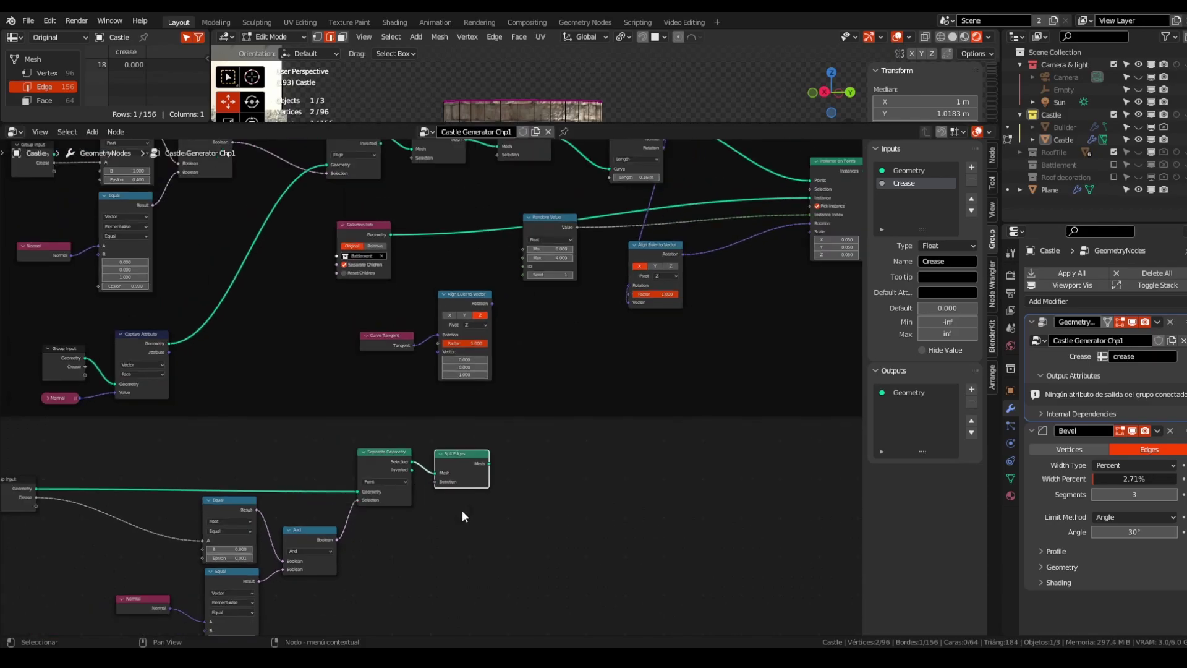
Step: Add a Mesh to Curve node after Split Edges and connect Split Edges' Mesh output to it
{"action": "middle_click_drag", "start_coordinate": [499, 494], "coordinate": [533, 479]}
{"action": "scroll", "coordinate": [622, 389], "scroll_direction": "up", "scroll_amount": 3}
{"action": "key", "text": "shift+a"}
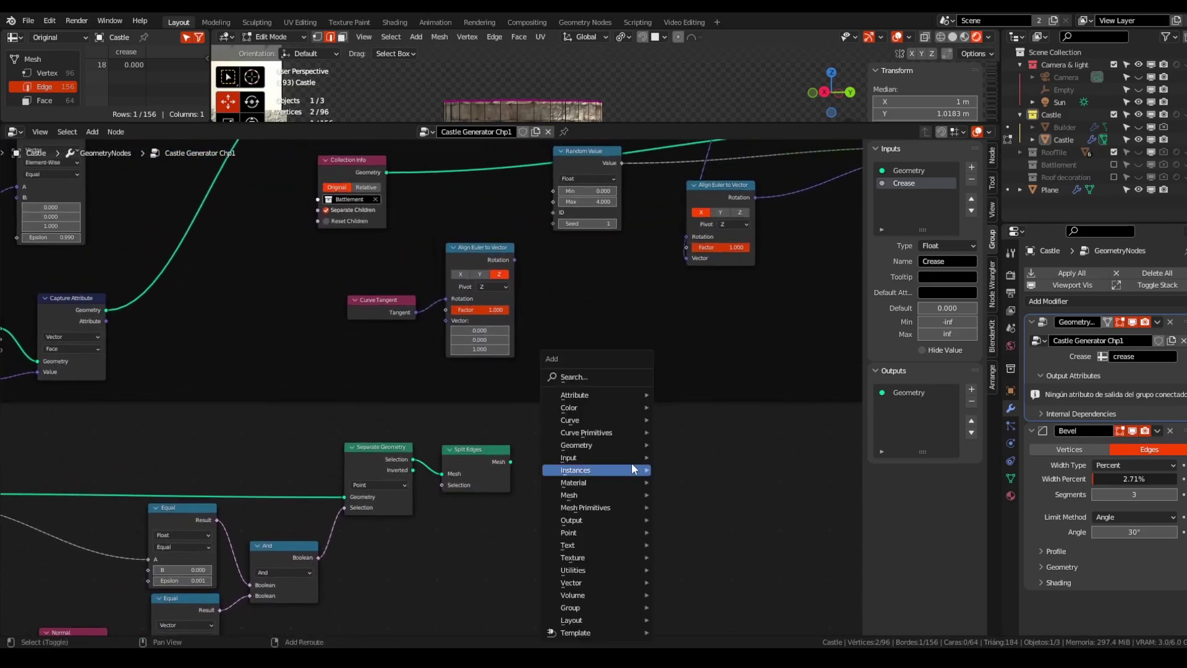
{"action": "type", "text": "mesh to"}
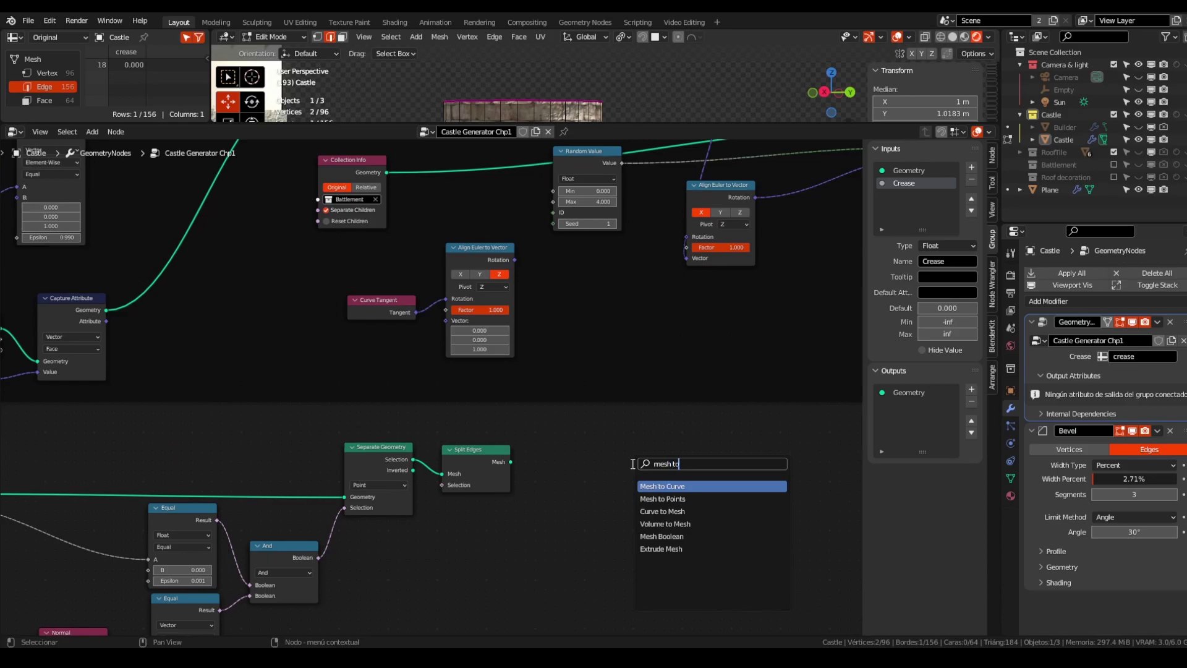
{"action": "key", "text": "Return"}
{"action": "left_click_drag", "start_coordinate": [513, 462], "coordinate": [539, 470]}
Step: Add a Curve to Points node and connect Mesh to Curve's Curve output to its Curve input
{"action": "scroll", "coordinate": [605, 485], "scroll_direction": "down", "scroll_amount": 3}
{"action": "middle_click_drag", "start_coordinate": [604, 484], "coordinate": [537, 521]}
{"action": "key", "text": "shift+a"}
{"action": "type", "text": "c"}
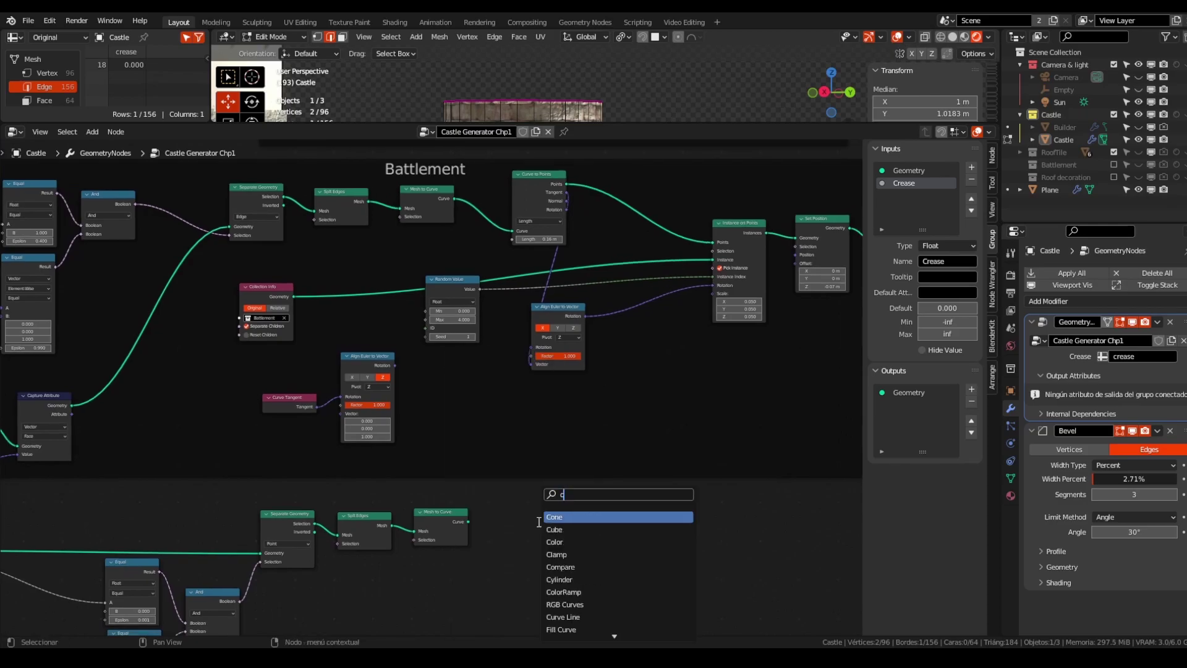
{"action": "type", "text": "urve to"}
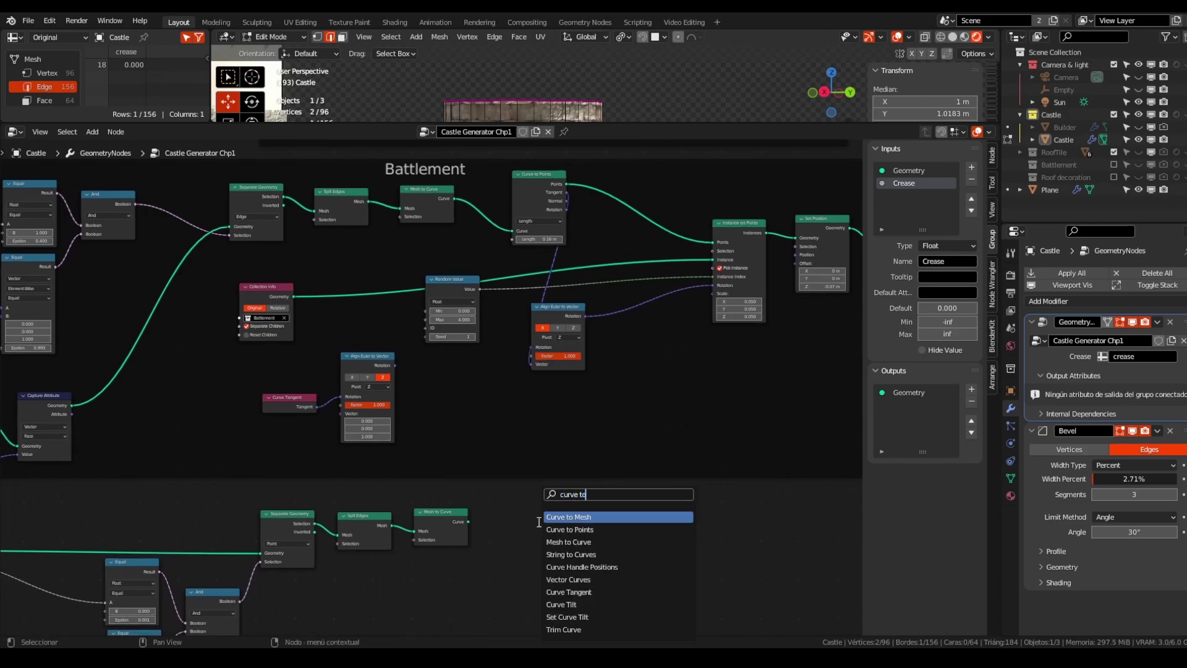
{"action": "key", "text": "Down"}
{"action": "key", "text": "Return"}
{"action": "left_click", "coordinate": [502, 504]}
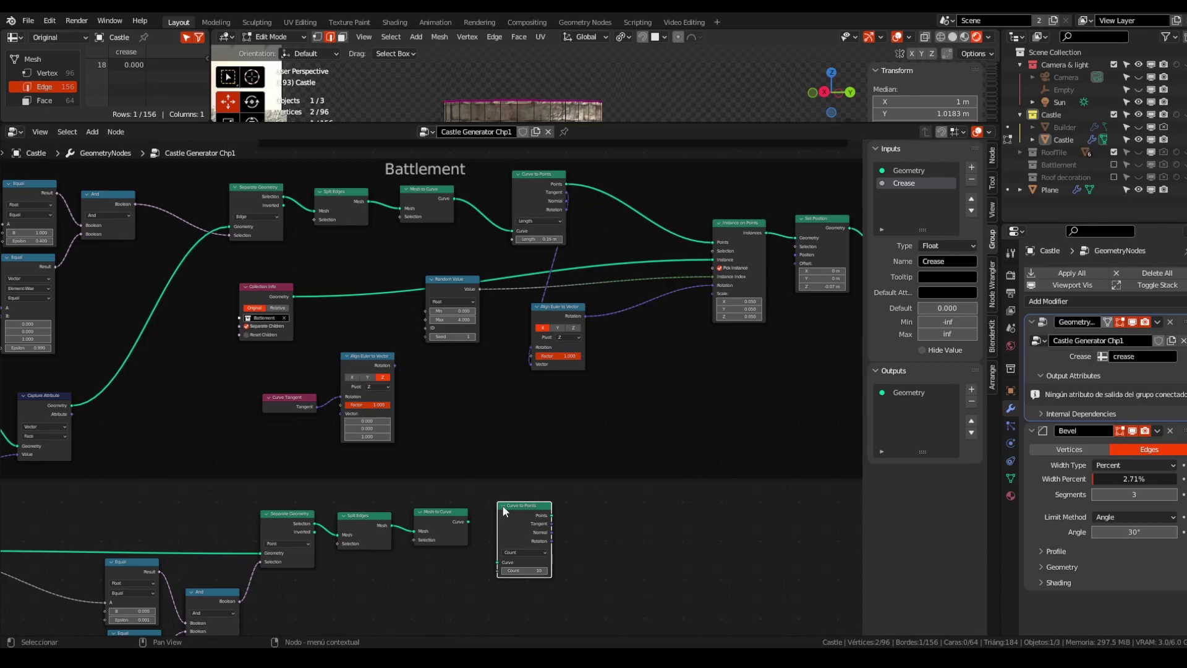
{"action": "scroll", "coordinate": [502, 505], "scroll_direction": "up", "scroll_amount": 2}
{"action": "left_click_drag", "start_coordinate": [457, 520], "coordinate": [496, 577]}
Step: Add an Instance on Points node and connect Curve to Points' Points output to its Points input
{"action": "scroll", "coordinate": [495, 557], "scroll_direction": "down", "scroll_amount": 3}
{"action": "key", "text": "shift+a"}
{"action": "type", "text": "instan"}
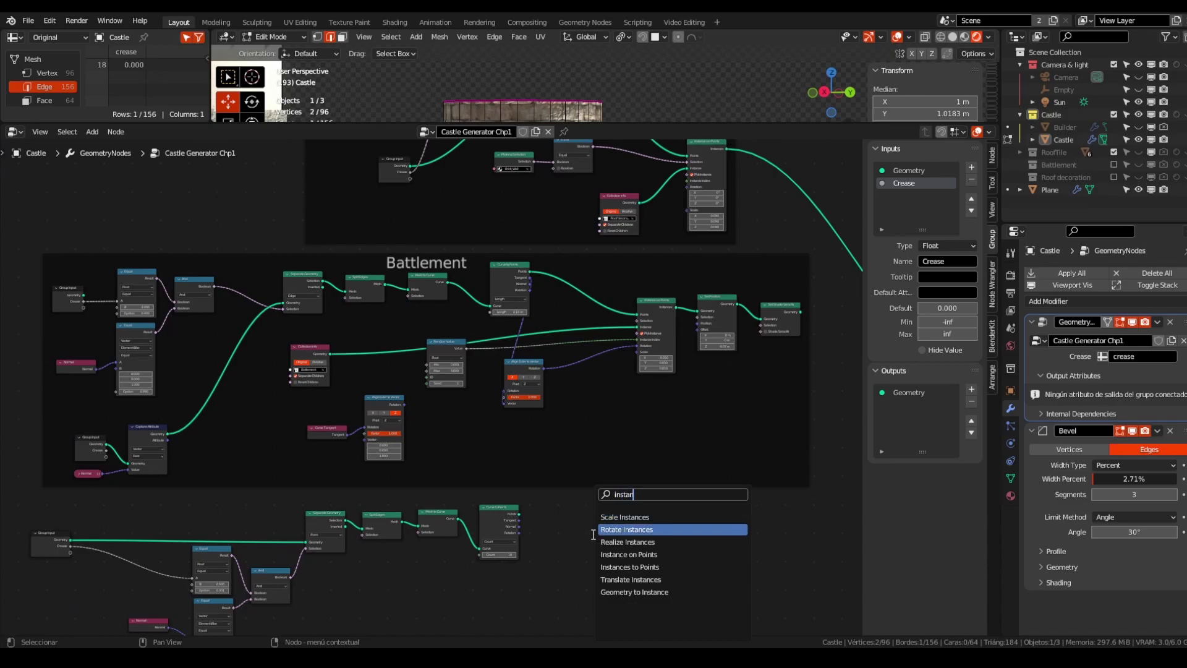
{"action": "left_click", "coordinate": [626, 554]}
{"action": "left_click", "coordinate": [551, 516]}
{"action": "scroll", "coordinate": [515, 541], "scroll_direction": "up", "scroll_amount": 2}
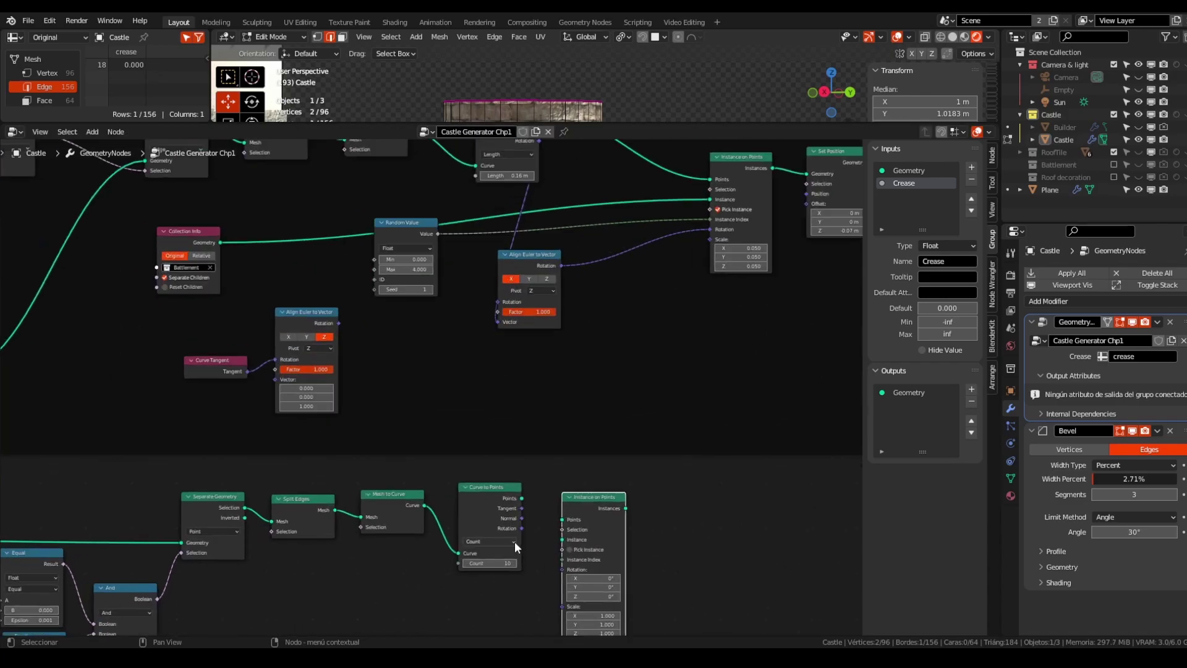
{"action": "scroll", "coordinate": [515, 540], "scroll_direction": "up", "scroll_amount": 2}
{"action": "left_click_drag", "start_coordinate": [528, 485], "coordinate": [583, 515]}
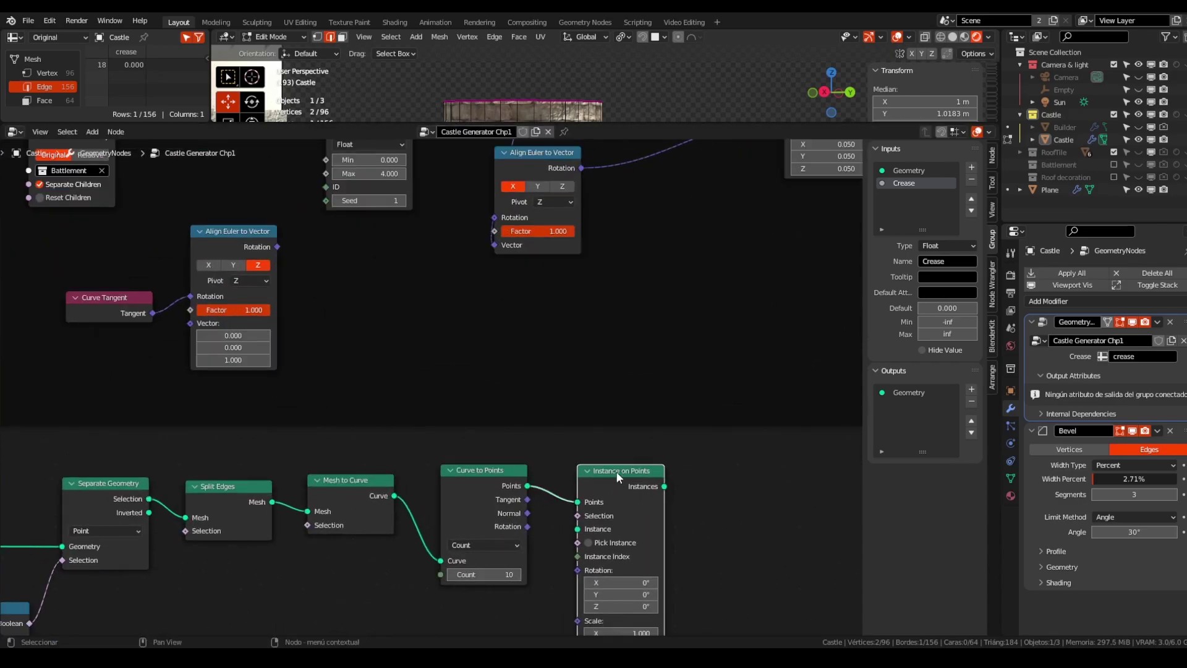
Step: Enlarge the 3D viewport and examine the crease values of the edges along the round tower's top rim
{"action": "left_click_drag", "start_coordinate": [662, 118], "coordinate": [644, 377]}
{"action": "scroll", "coordinate": [614, 511], "scroll_direction": "down", "scroll_amount": 3}
{"action": "mouse_move", "coordinate": [620, 487]}
{"action": "middle_mouse_down"}
{"action": "mouse_move", "coordinate": [670, 628]}
{"action": "mouse_move", "coordinate": [567, 458]}
{"action": "mouse_move", "coordinate": [625, 484]}
{"action": "middle_mouse_up"}
{"action": "middle_click_drag", "start_coordinate": [394, 529], "coordinate": [448, 470]}
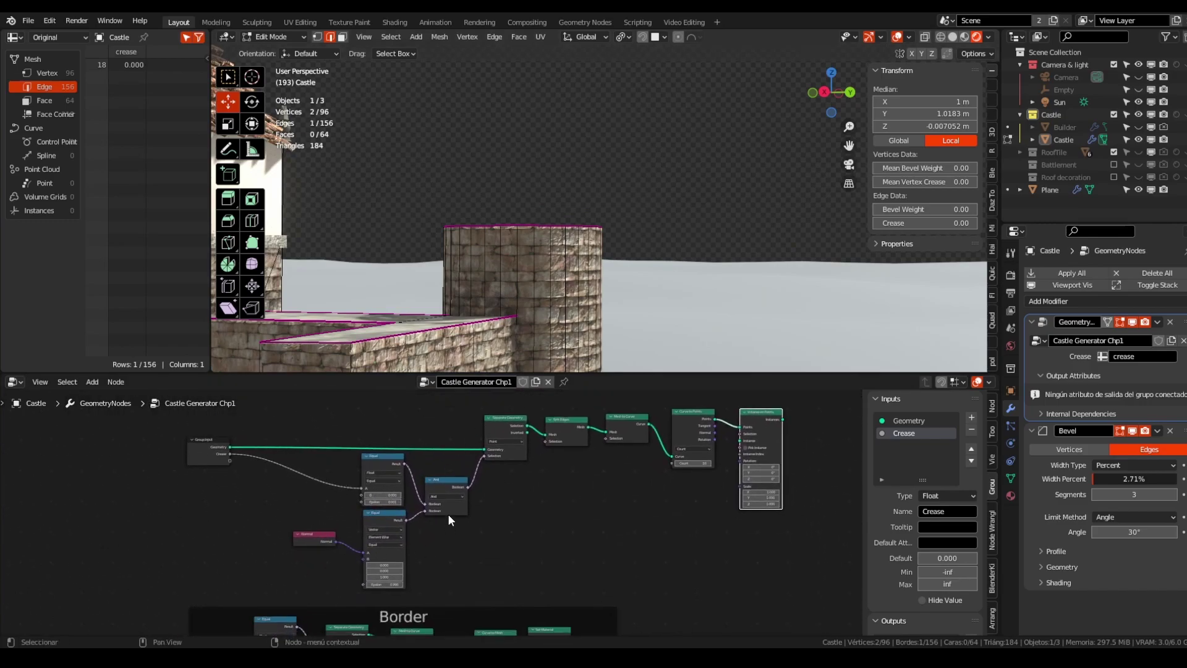
{"action": "left_click", "coordinate": [498, 421]}
{"action": "left_click", "coordinate": [546, 229]}
{"action": "left_click", "coordinate": [512, 226]}
{"action": "left_click", "coordinate": [480, 226]}
{"action": "left_click", "coordinate": [457, 227]}
Step: Examine the crease value of the top edge on the low wall in front of the tower
{"action": "scroll", "coordinate": [522, 431], "scroll_direction": "up", "scroll_amount": 4}
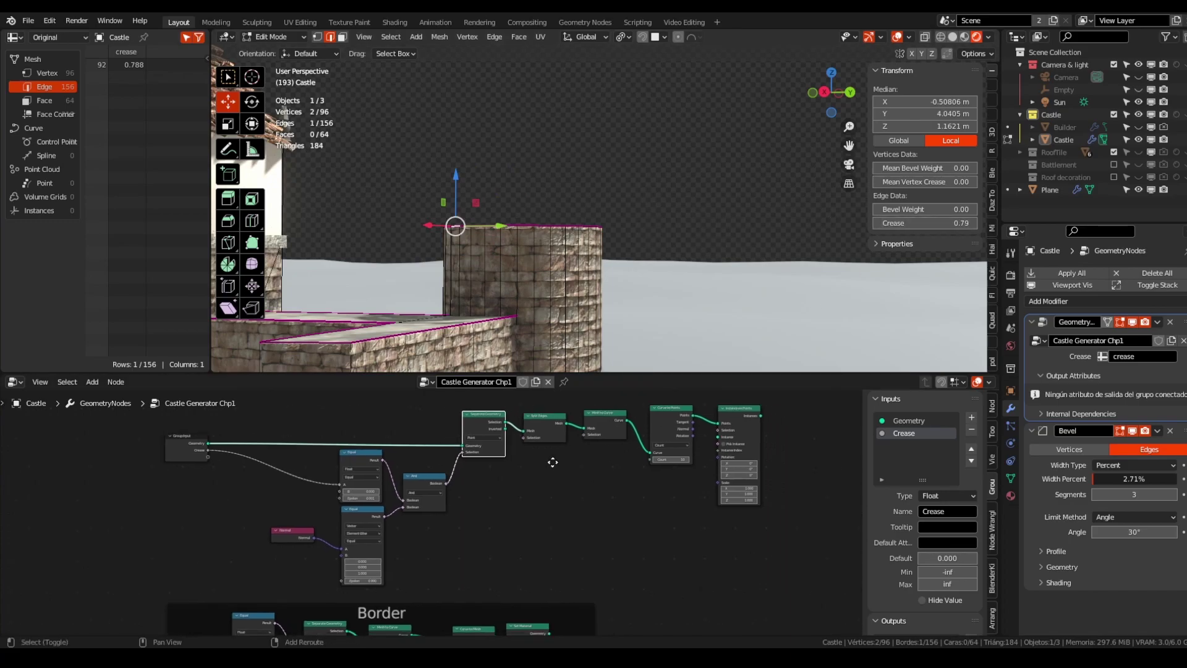
{"action": "left_click", "coordinate": [516, 446]}
{"action": "middle_click_drag", "start_coordinate": [435, 311], "coordinate": [598, 263], "text": "shift"}
{"action": "middle_click_drag", "start_coordinate": [599, 264], "coordinate": [560, 286]}
{"action": "scroll", "coordinate": [560, 287], "scroll_direction": "up", "scroll_amount": 5}
{"action": "left_click", "coordinate": [649, 272]}
{"action": "middle_click_drag", "start_coordinate": [722, 267], "coordinate": [641, 265], "text": "shift"}
{"action": "left_click", "coordinate": [617, 451]}
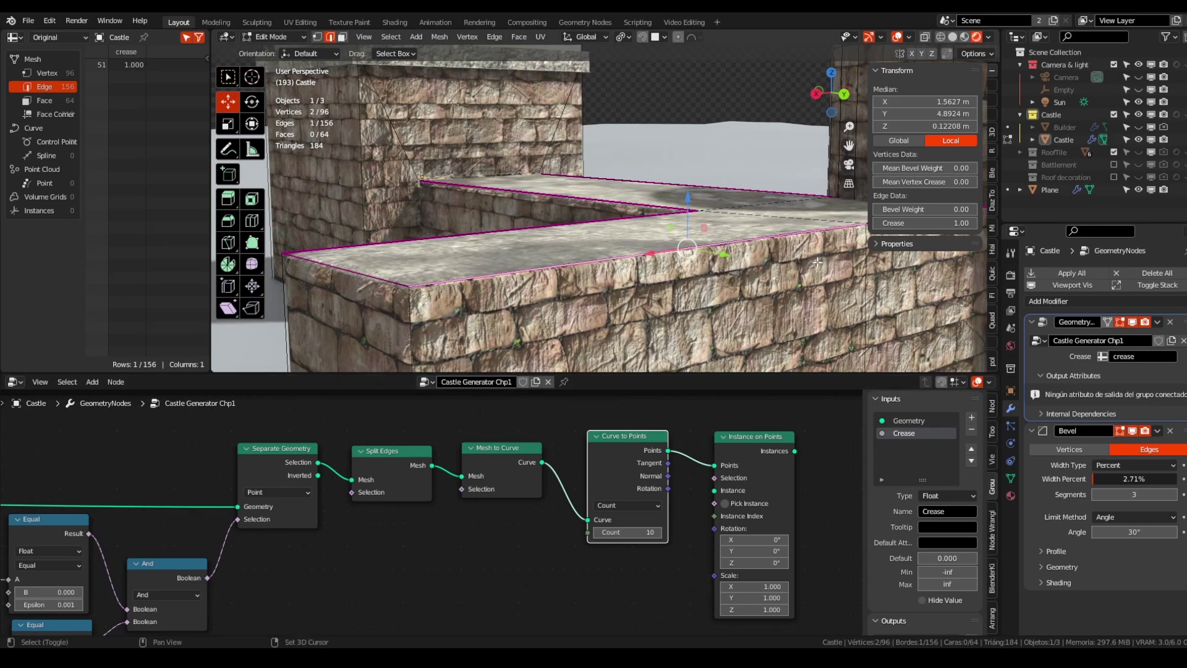
{"action": "middle_click_drag", "start_coordinate": [818, 262], "coordinate": [754, 233], "text": "shift"}
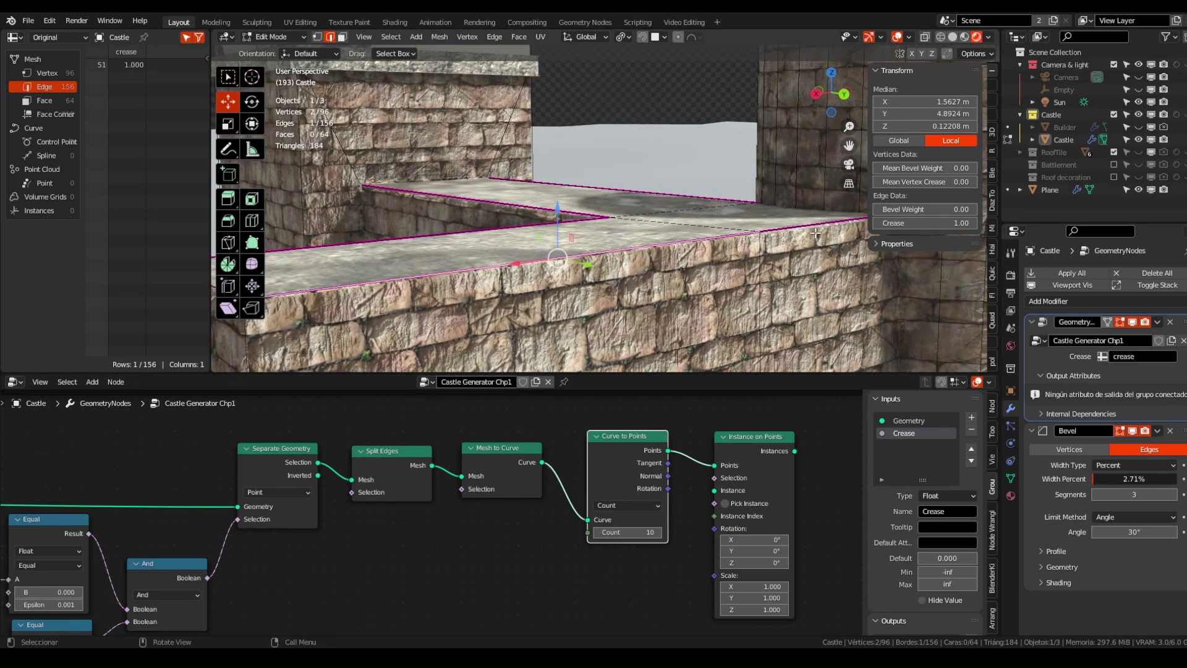
{"action": "scroll", "coordinate": [736, 477], "scroll_direction": "down", "scroll_amount": 2}
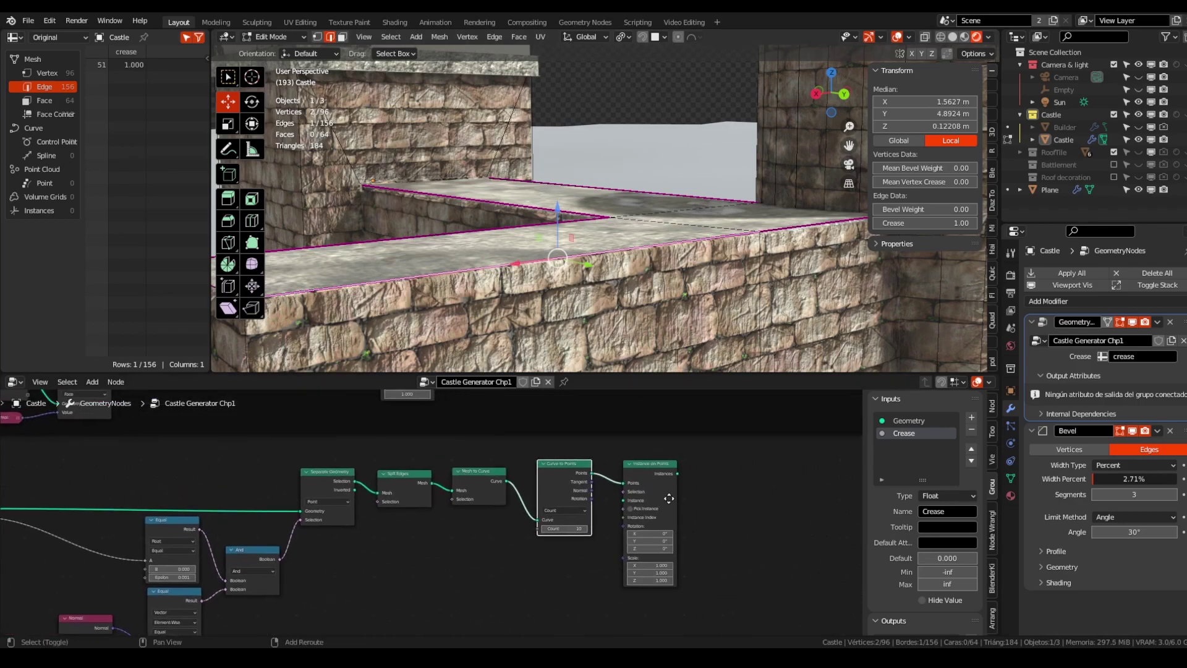
Step: Move the Instance on Points node farther away from the Curve to Points node
{"action": "left_click_drag", "start_coordinate": [622, 475], "coordinate": [664, 481]}
{"action": "scroll", "coordinate": [658, 488], "scroll_direction": "down", "scroll_amount": 7}
{"action": "middle_click_drag", "start_coordinate": [631, 482], "coordinate": [619, 552]}
{"action": "scroll", "coordinate": [647, 573], "scroll_direction": "up", "scroll_amount": 2}
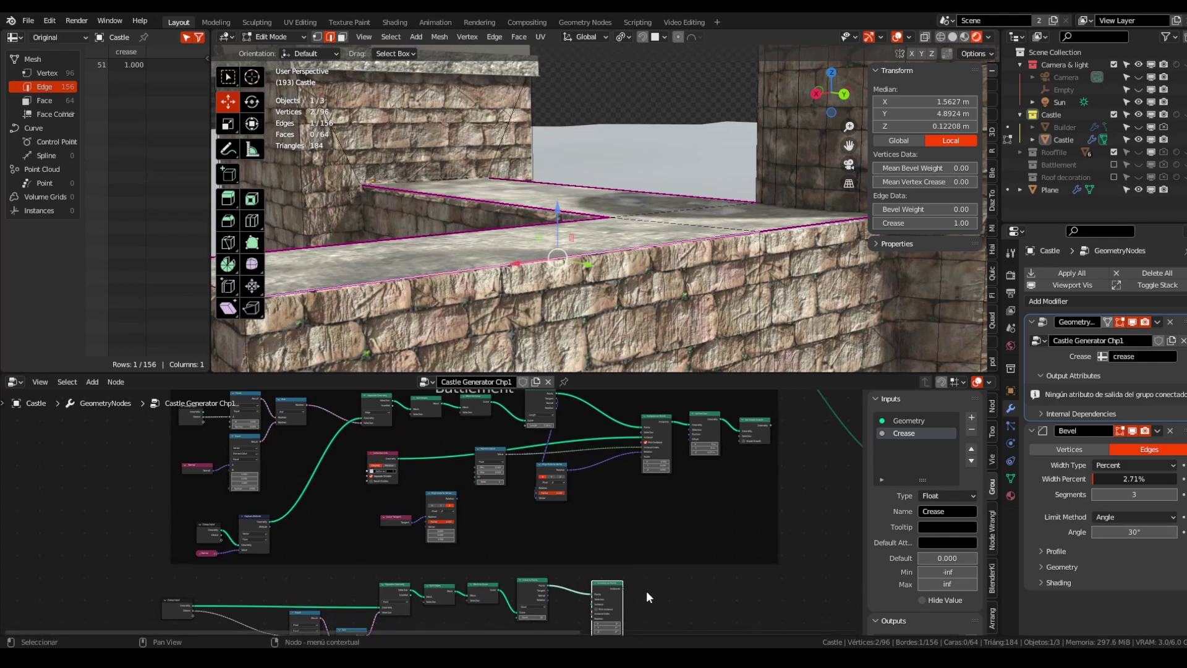
{"action": "scroll", "coordinate": [606, 584], "scroll_direction": "up", "scroll_amount": 3}
{"action": "left_click_drag", "start_coordinate": [321, 436], "coordinate": [528, 587]}
{"action": "left_click_drag", "start_coordinate": [552, 643], "coordinate": [574, 595]}
{"action": "scroll", "coordinate": [563, 557], "scroll_direction": "up", "scroll_amount": 10}
{"action": "left_click_drag", "start_coordinate": [519, 508], "coordinate": [480, 518]}
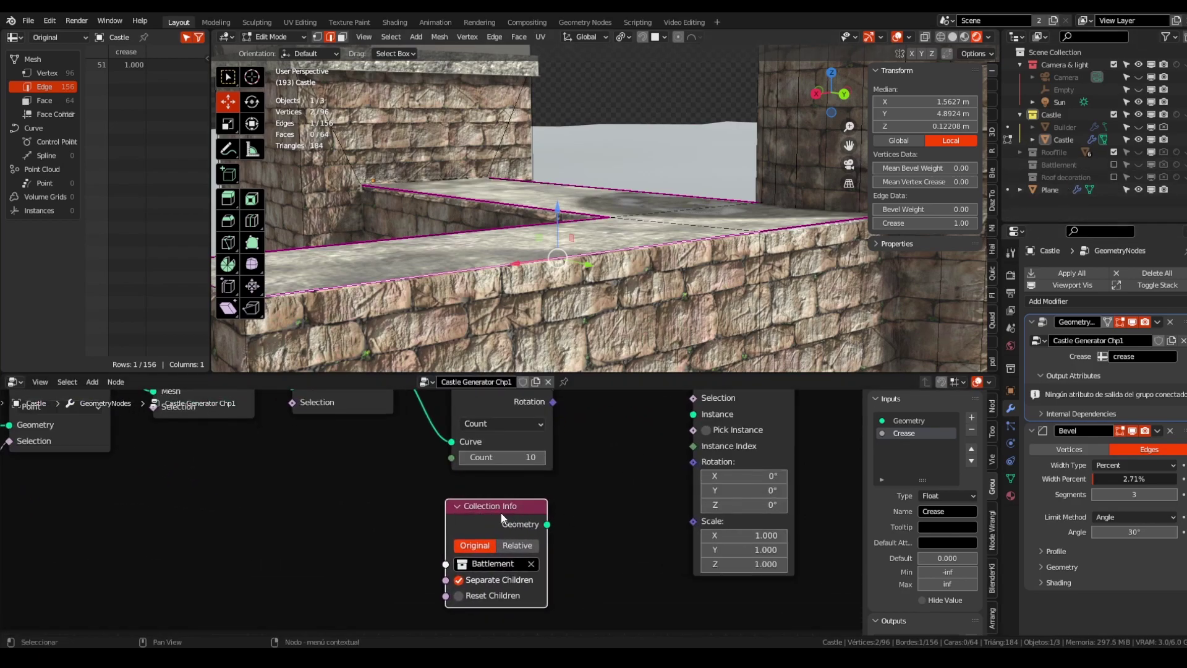
{"action": "key", "text": "x"}
Step: Add a Collection Info node for the Battlement collection and connect its Geometry output to Instance on Points' Instance input
{"action": "left_click", "coordinate": [1064, 165]}
{"action": "scroll", "coordinate": [432, 550], "scroll_direction": "down", "scroll_amount": 2}
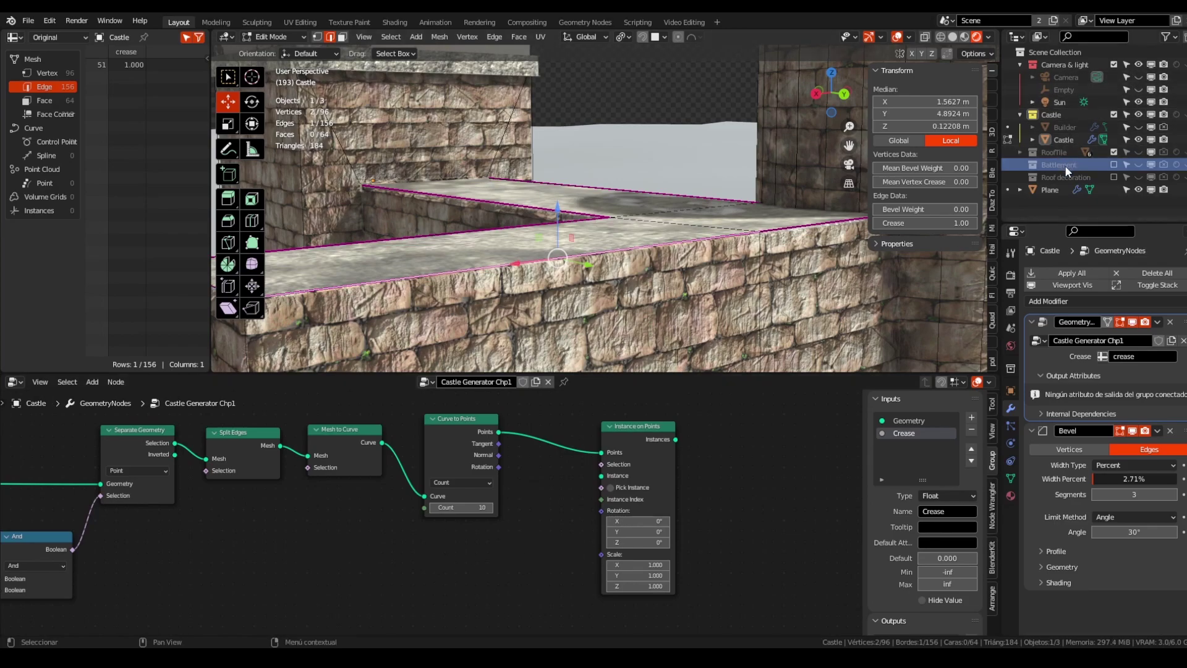
{"action": "left_click_drag", "start_coordinate": [1064, 166], "coordinate": [572, 488]}
{"action": "left_click_drag", "start_coordinate": [425, 567], "coordinate": [597, 476]}
{"action": "scroll", "coordinate": [449, 504], "scroll_direction": "down", "scroll_amount": 6}
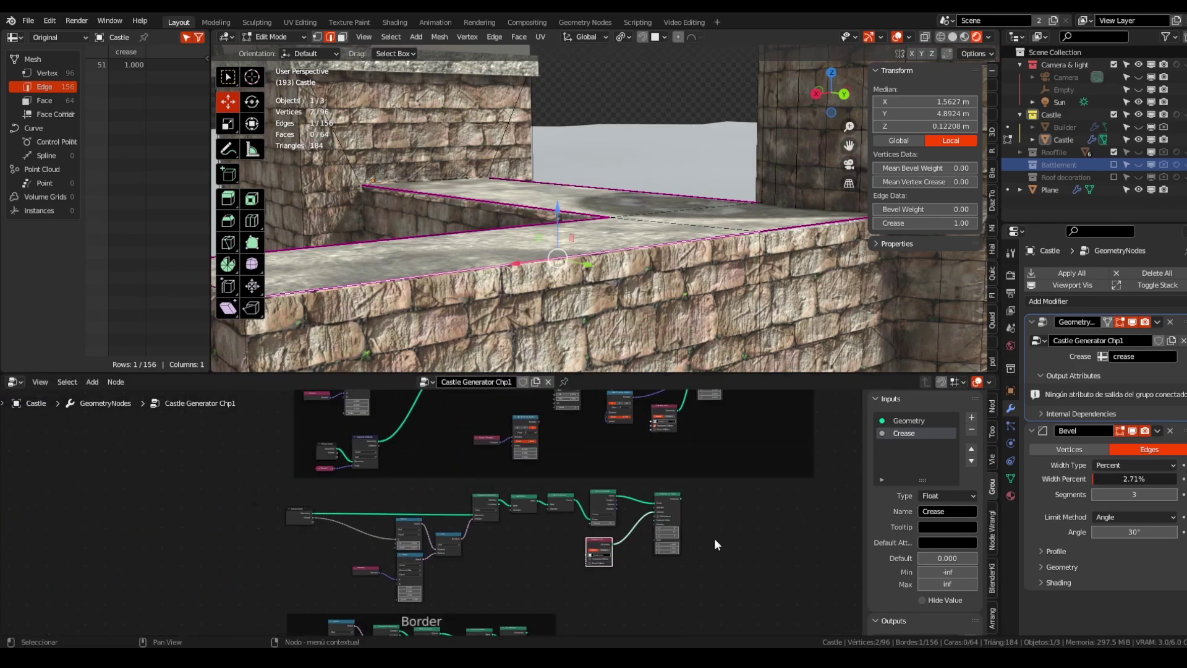
Step: Connect Instance on Points' Instances output to the line feeding the final join node and set the instance scale to 0.090
{"action": "left_click_drag", "start_coordinate": [409, 470], "coordinate": [681, 446]}
{"action": "scroll", "coordinate": [544, 198], "scroll_direction": "down", "scroll_amount": 8}
{"action": "middle_click_drag", "start_coordinate": [539, 186], "coordinate": [561, 202]}
{"action": "scroll", "coordinate": [561, 202], "scroll_direction": "up", "scroll_amount": 5}
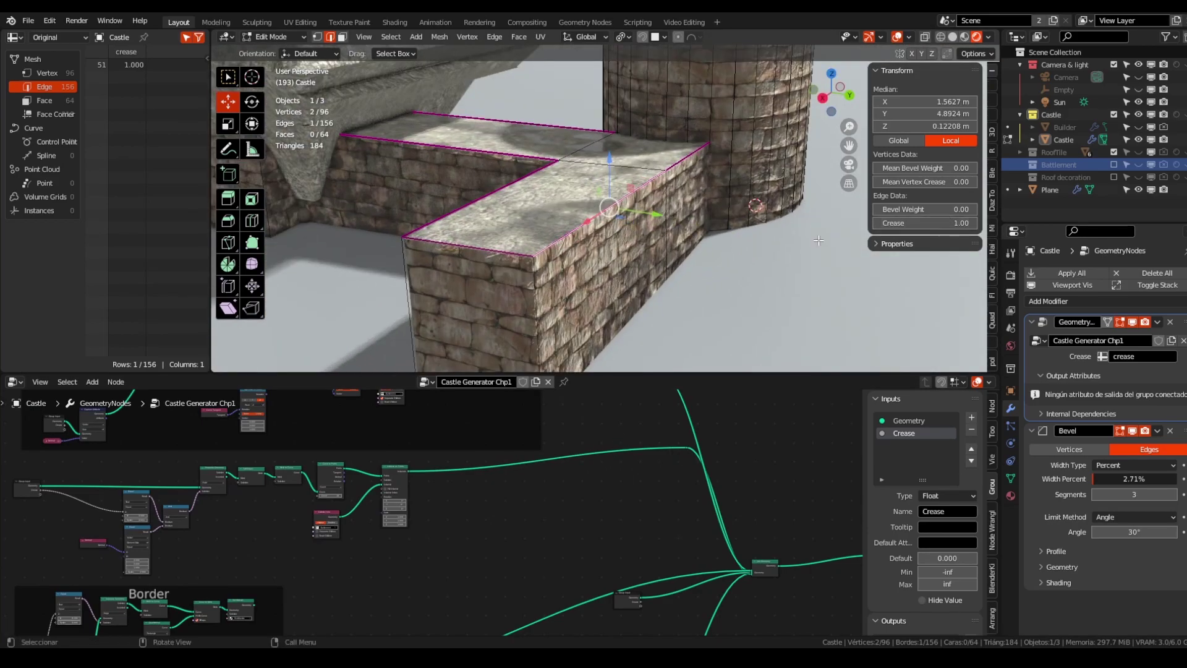
{"action": "scroll", "coordinate": [408, 512], "scroll_direction": "up", "scroll_amount": 4}
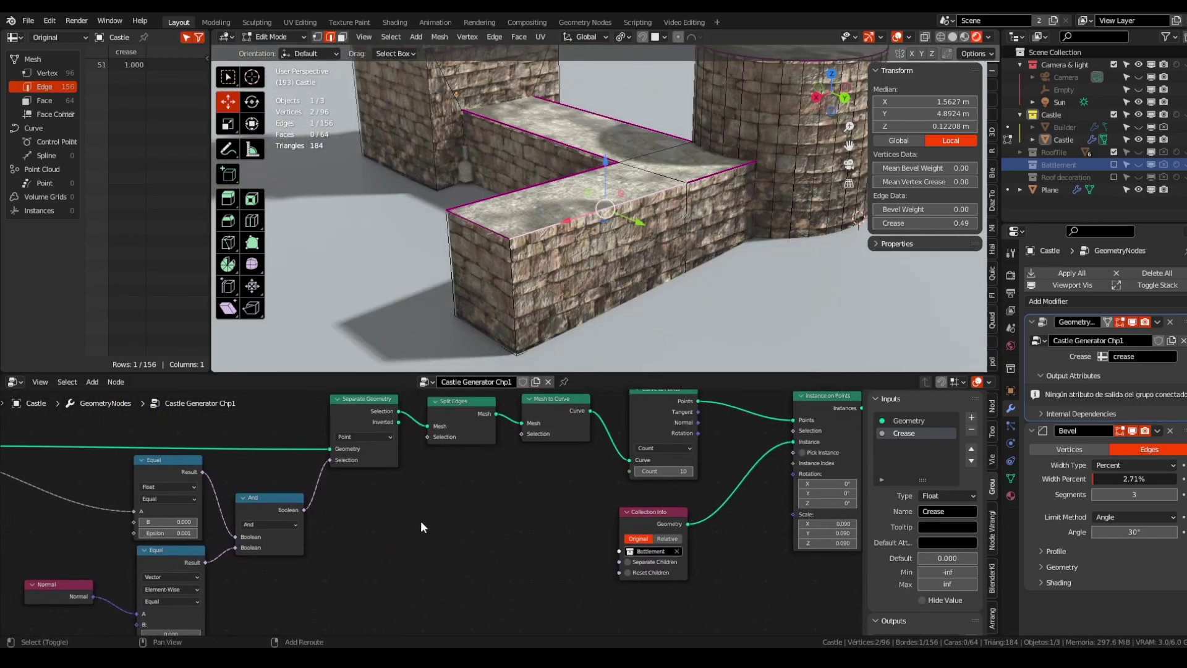
Step: Set the new chain's crease Equal node to B 1.000 and Epsilon 0.4, matching the original Battlement chain
{"action": "middle_click_drag", "start_coordinate": [420, 527], "coordinate": [600, 561]}
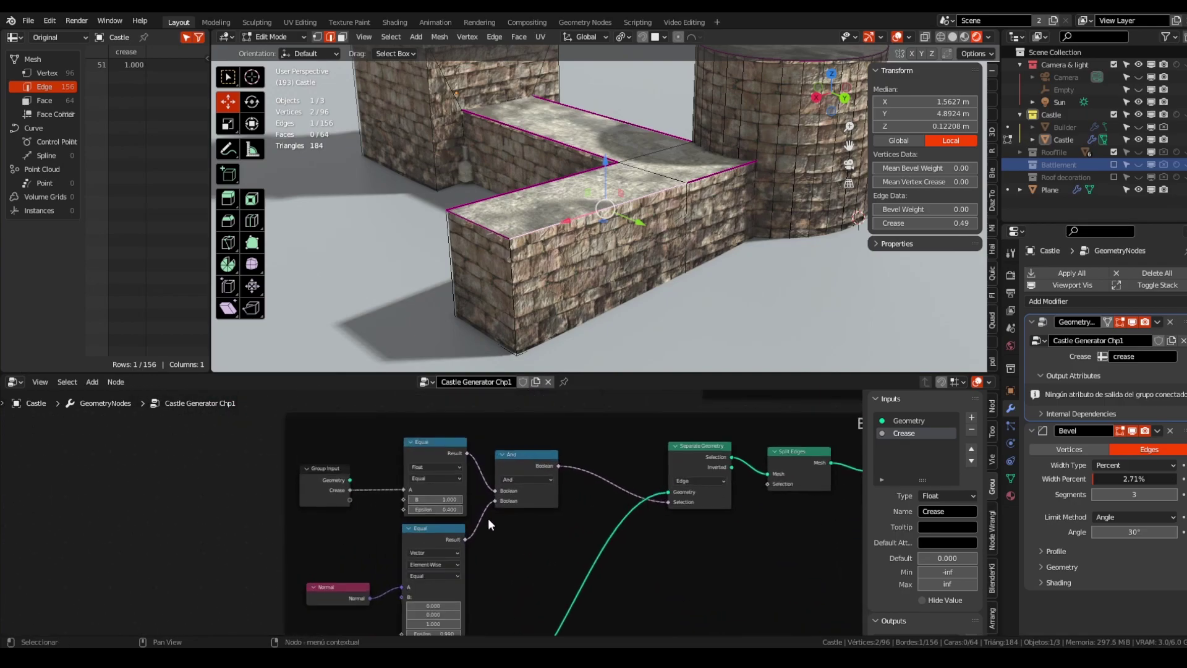
{"action": "scroll", "coordinate": [488, 524], "scroll_direction": "up", "scroll_amount": 2}
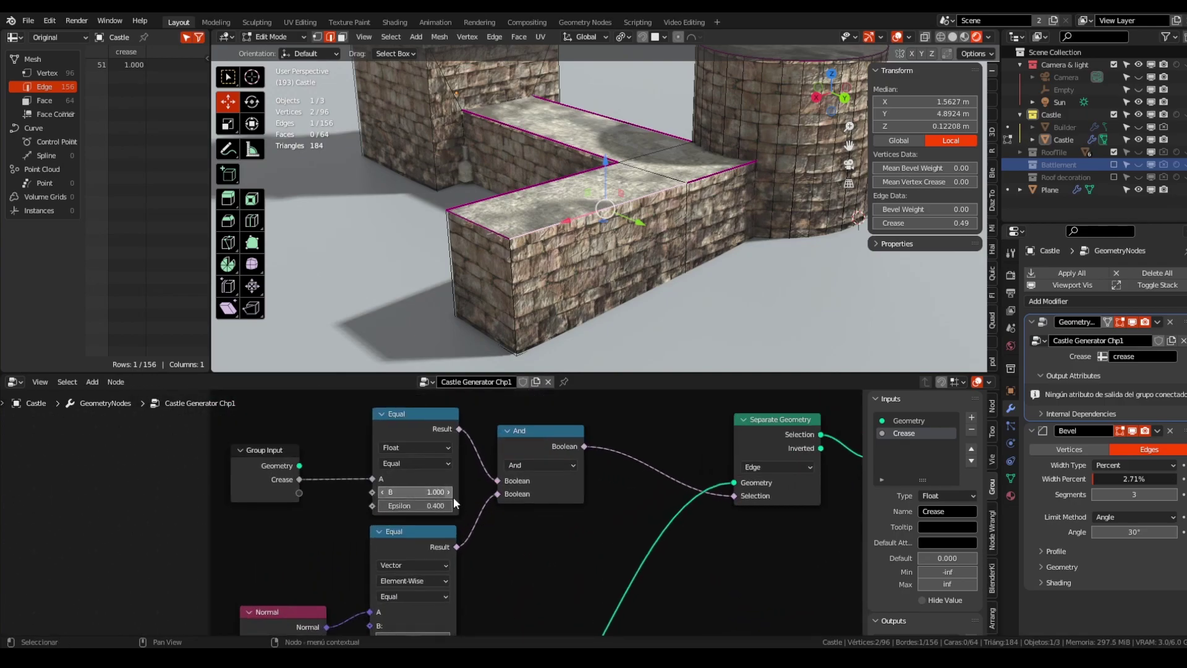
{"action": "middle_click_drag", "start_coordinate": [529, 568], "coordinate": [618, 548]}
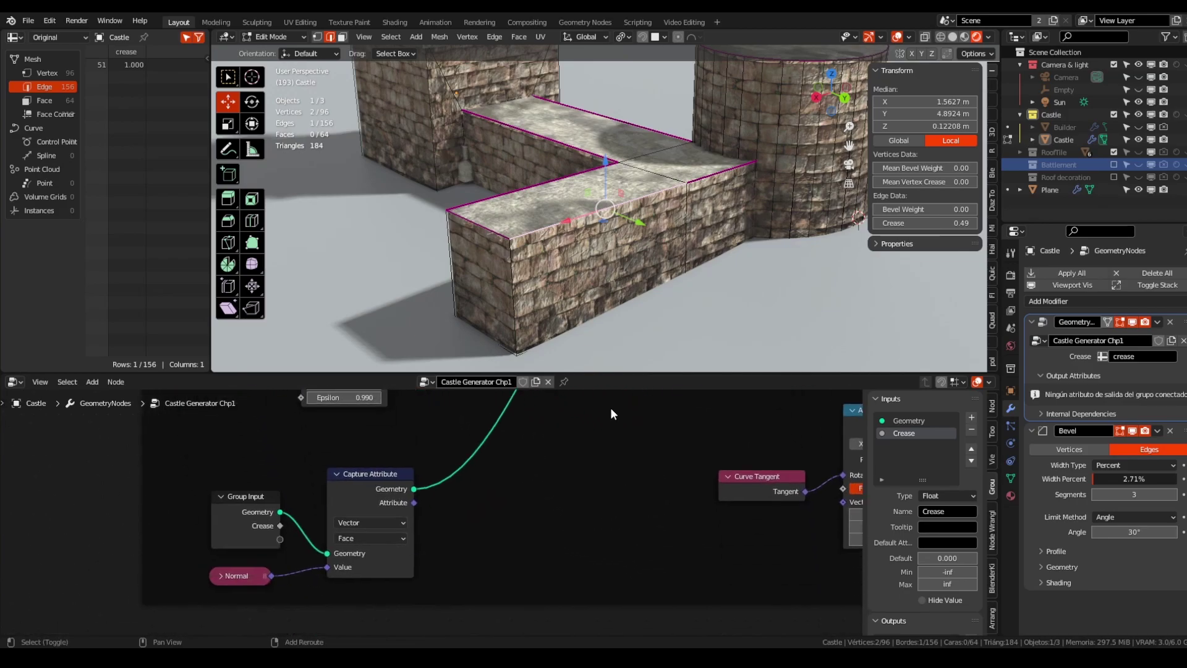
{"action": "middle_click_drag", "start_coordinate": [572, 578], "coordinate": [570, 529]}
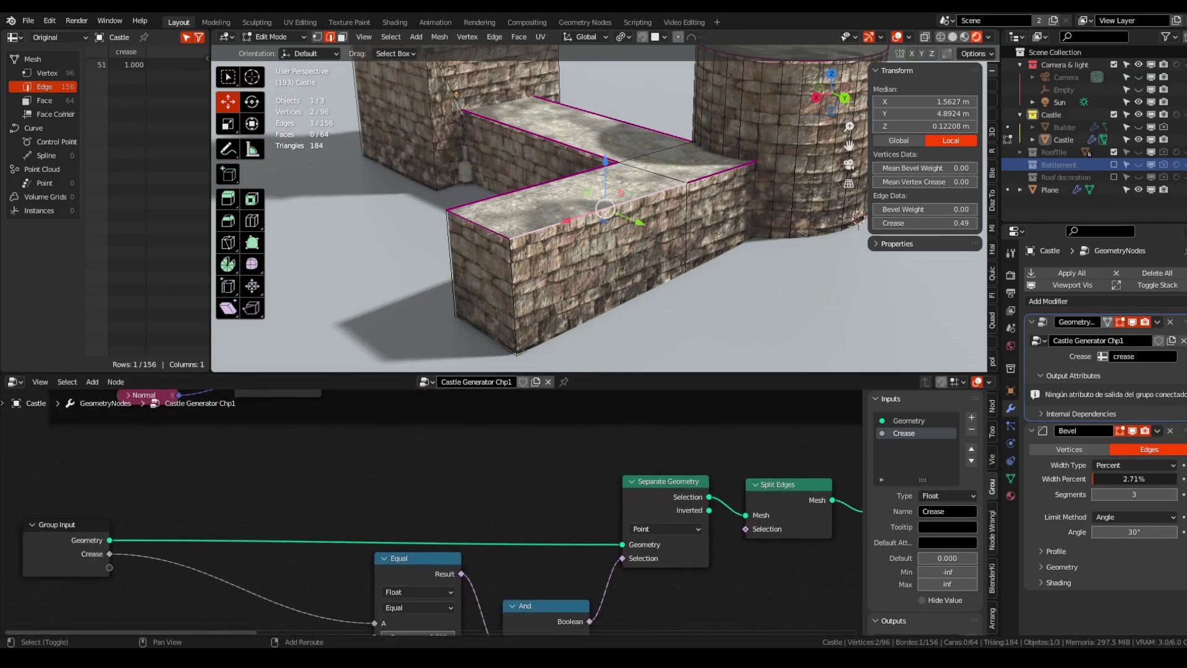
{"action": "middle_click_drag", "start_coordinate": [436, 631], "coordinate": [436, 546]}
{"action": "key", "text": "Return"}
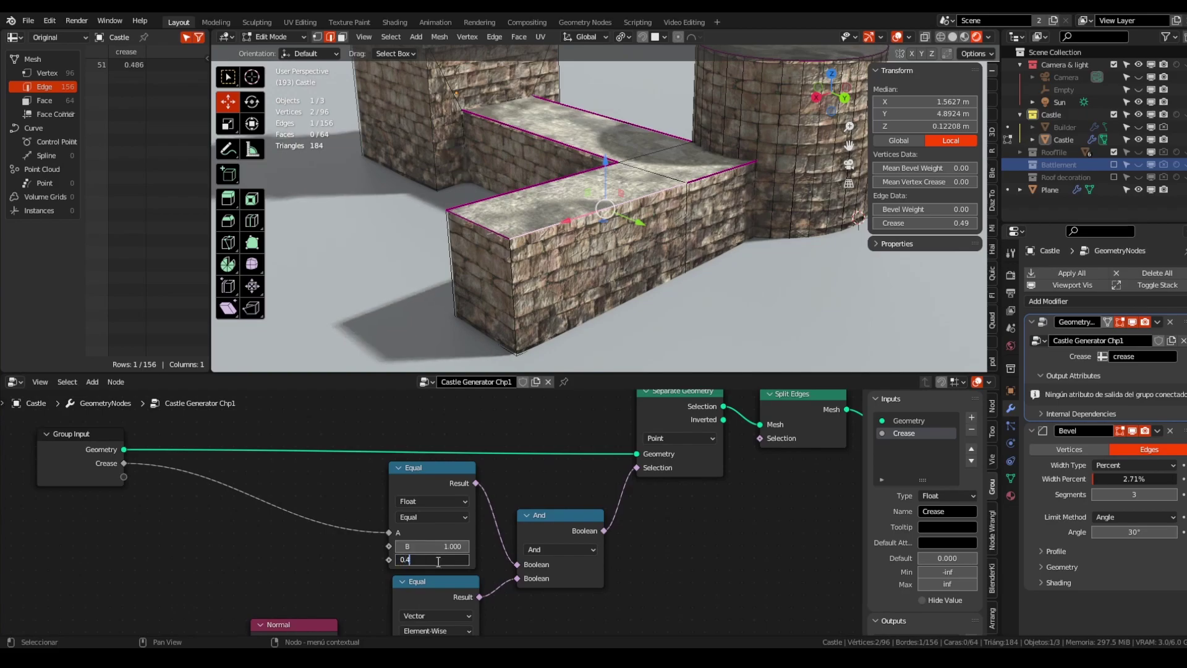
Step: Compare the new node chain with the Capture Attribute and Normal nodes in the Battlement frame
{"action": "scroll", "coordinate": [638, 555], "scroll_direction": "down", "scroll_amount": 3}
{"action": "middle_click_drag", "start_coordinate": [666, 552], "coordinate": [569, 520]}
{"action": "middle_click_drag", "start_coordinate": [411, 420], "coordinate": [464, 531], "text": "shift"}
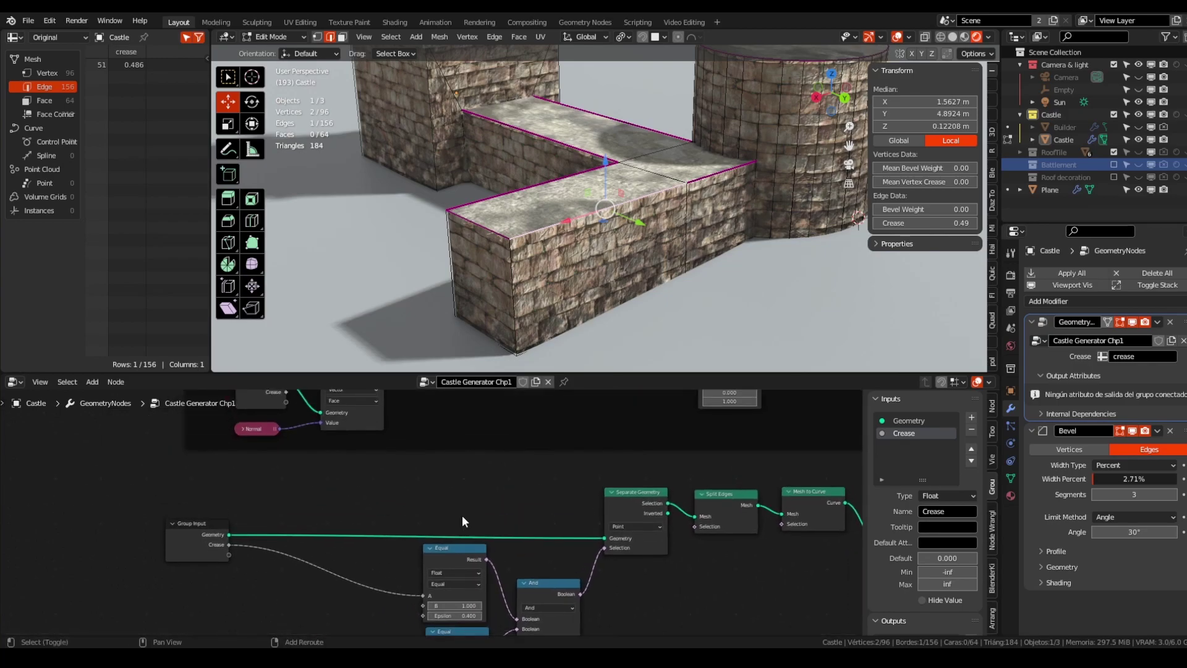
{"action": "middle_click_drag", "start_coordinate": [436, 454], "coordinate": [455, 546], "text": "shift"}
{"action": "middle_click_drag", "start_coordinate": [375, 395], "coordinate": [398, 499], "text": "shift"}
{"action": "middle_click_drag", "start_coordinate": [570, 620], "coordinate": [574, 522]}
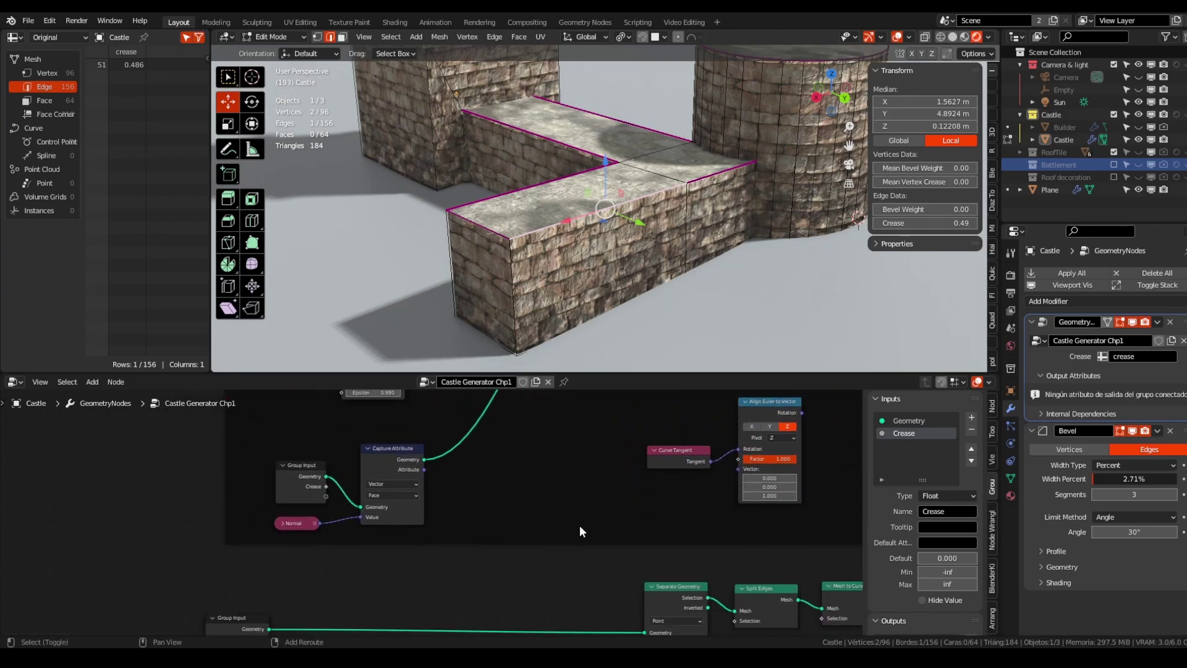
{"action": "scroll", "coordinate": [643, 547], "scroll_direction": "down", "scroll_amount": 10}
{"action": "middle_click_drag", "start_coordinate": [754, 559], "coordinate": [325, 528]}
{"action": "middle_click_drag", "start_coordinate": [562, 550], "coordinate": [662, 526]}
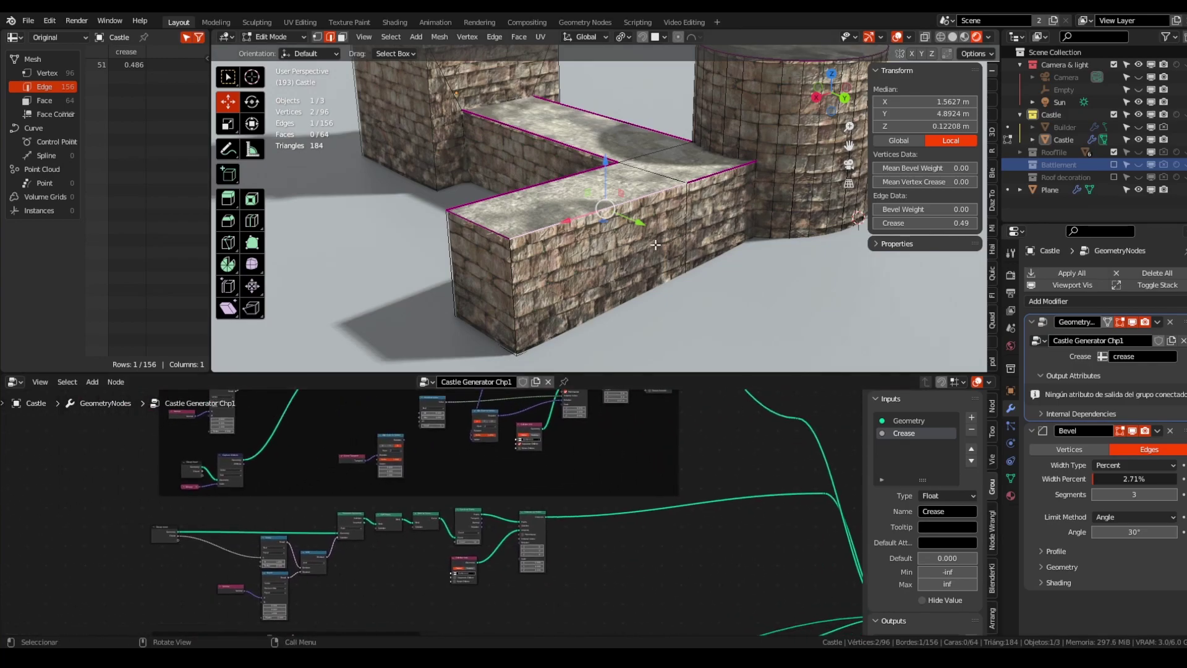
Step: Set the new Separate Geometry node's domain to Edge
{"action": "key", "text": "grave"}
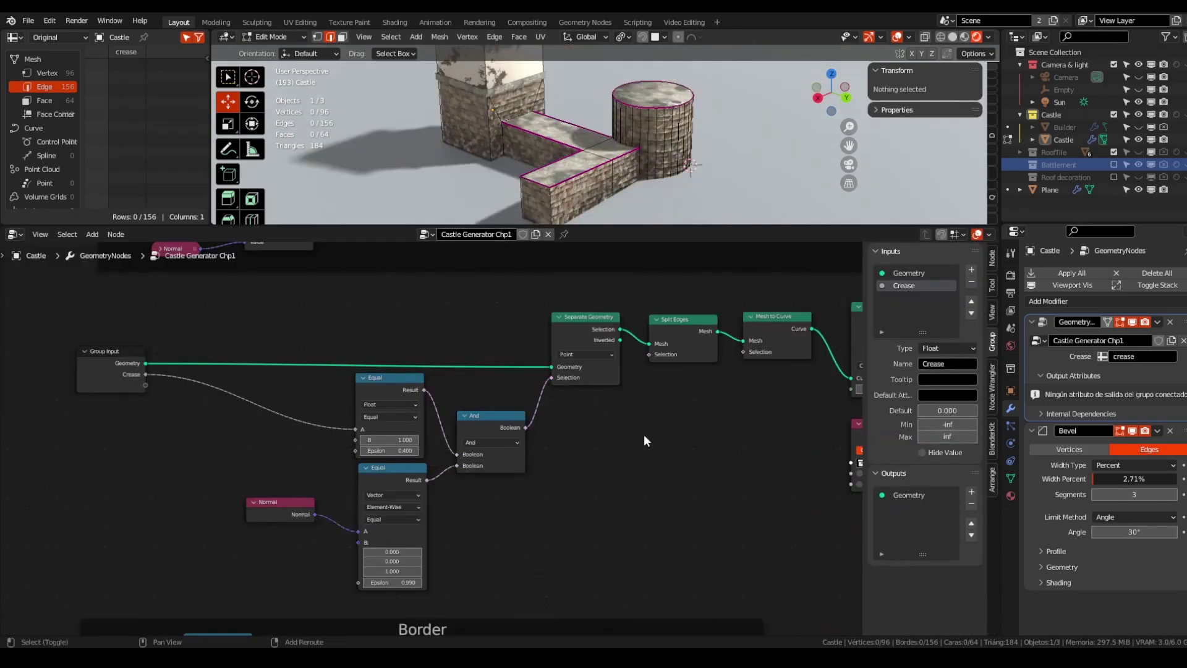
{"action": "middle_click_drag", "start_coordinate": [645, 440], "coordinate": [612, 460]}
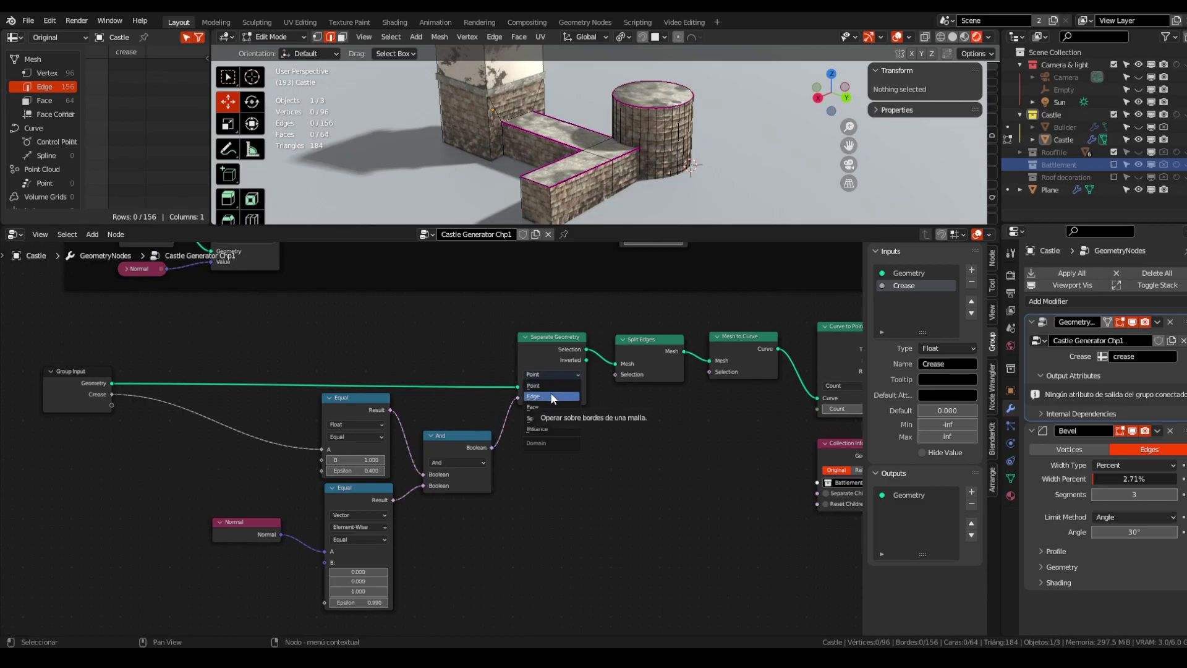
{"action": "left_click", "coordinate": [550, 396]}
Step: Set the Instance on Points scale to 0.070 on all three axes
{"action": "middle_click_drag", "start_coordinate": [685, 135], "coordinate": [604, 149], "text": "shift"}
{"action": "scroll", "coordinate": [574, 166], "scroll_direction": "down", "scroll_amount": 6}
{"action": "scroll", "coordinate": [604, 149], "scroll_direction": "up", "scroll_amount": 2}
{"action": "middle_click_drag", "start_coordinate": [721, 415], "coordinate": [523, 418]}
{"action": "middle_click_drag", "start_coordinate": [705, 463], "coordinate": [662, 429]}
{"action": "scroll", "coordinate": [758, 512], "scroll_direction": "up", "scroll_amount": 3}
{"action": "scroll", "coordinate": [663, 431], "scroll_direction": "up", "scroll_amount": 3}
{"action": "left_click_drag", "start_coordinate": [663, 432], "coordinate": [610, 463]}
{"action": "scroll", "coordinate": [603, 185], "scroll_direction": "up", "scroll_amount": 4}
{"action": "middle_click_drag", "start_coordinate": [603, 186], "coordinate": [523, 161], "text": "shift"}
{"action": "scroll", "coordinate": [596, 149], "scroll_direction": "up", "scroll_amount": 4}
{"action": "scroll", "coordinate": [550, 152], "scroll_direction": "up", "scroll_amount": 3}
{"action": "left_click_drag", "start_coordinate": [664, 432], "coordinate": [690, 463]}
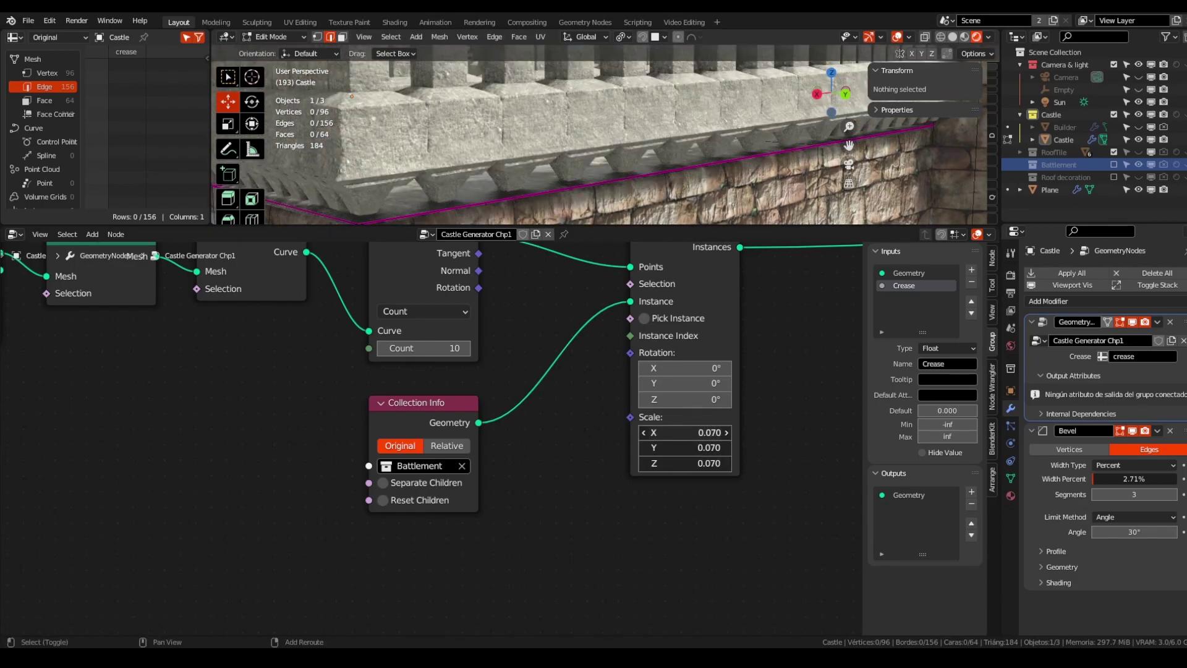
Step: Reduce the Instance on Points scale to 0.060 on all axes and inspect the battlements on the walls
{"action": "scroll", "coordinate": [578, 347], "scroll_direction": "down", "scroll_amount": 7}
{"action": "scroll", "coordinate": [524, 135], "scroll_direction": "down", "scroll_amount": 8}
{"action": "middle_click_drag", "start_coordinate": [523, 135], "coordinate": [553, 152]}
{"action": "scroll", "coordinate": [553, 152], "scroll_direction": "up", "scroll_amount": 6}
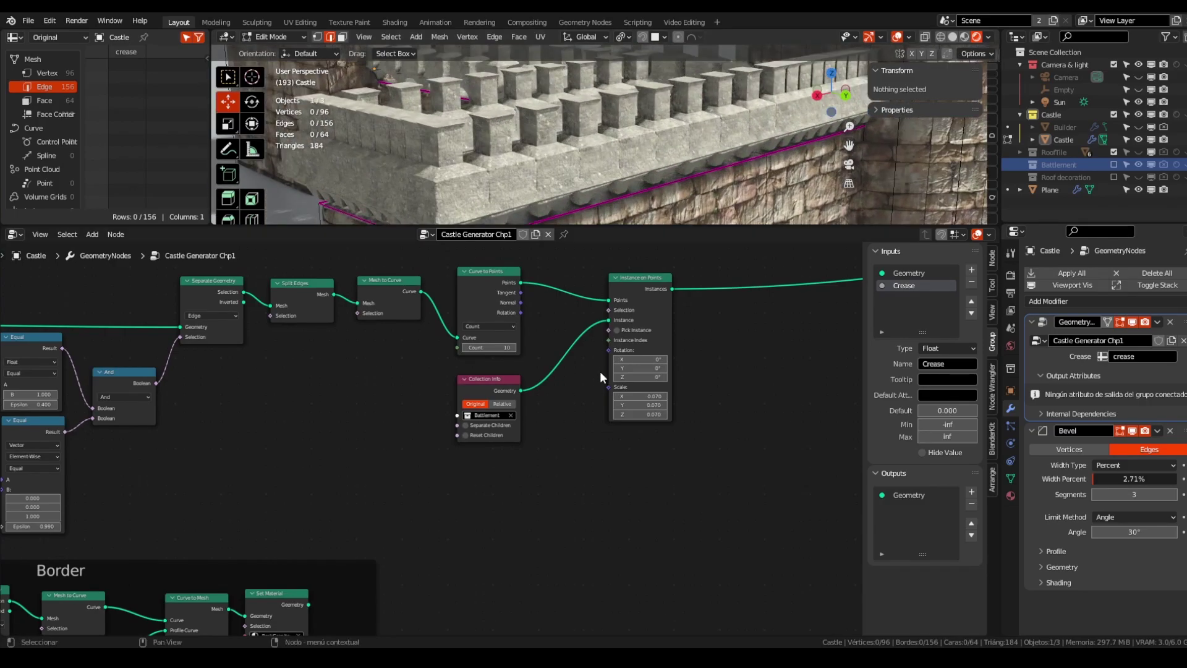
{"action": "scroll", "coordinate": [654, 405], "scroll_direction": "up", "scroll_amount": 3}
{"action": "left_click_drag", "start_coordinate": [654, 392], "coordinate": [640, 419], "text": "shift"}
{"action": "scroll", "coordinate": [560, 133], "scroll_direction": "down", "scroll_amount": 5}
{"action": "middle_click_drag", "start_coordinate": [560, 132], "coordinate": [590, 133]}
{"action": "scroll", "coordinate": [593, 109], "scroll_direction": "up", "scroll_amount": 4}
{"action": "scroll", "coordinate": [465, 375], "scroll_direction": "down", "scroll_amount": 8}
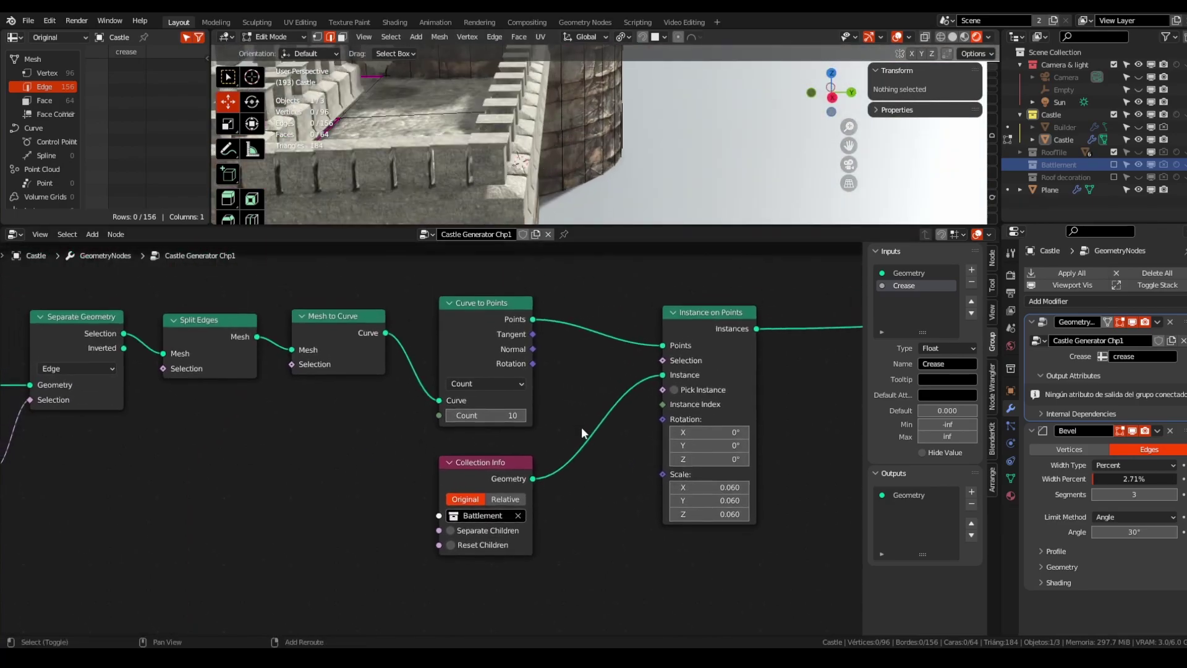
Step: Switch the new Curve to Points node's mode to Length, as in the original Battlement chain
{"action": "scroll", "coordinate": [504, 305], "scroll_direction": "up", "scroll_amount": 6}
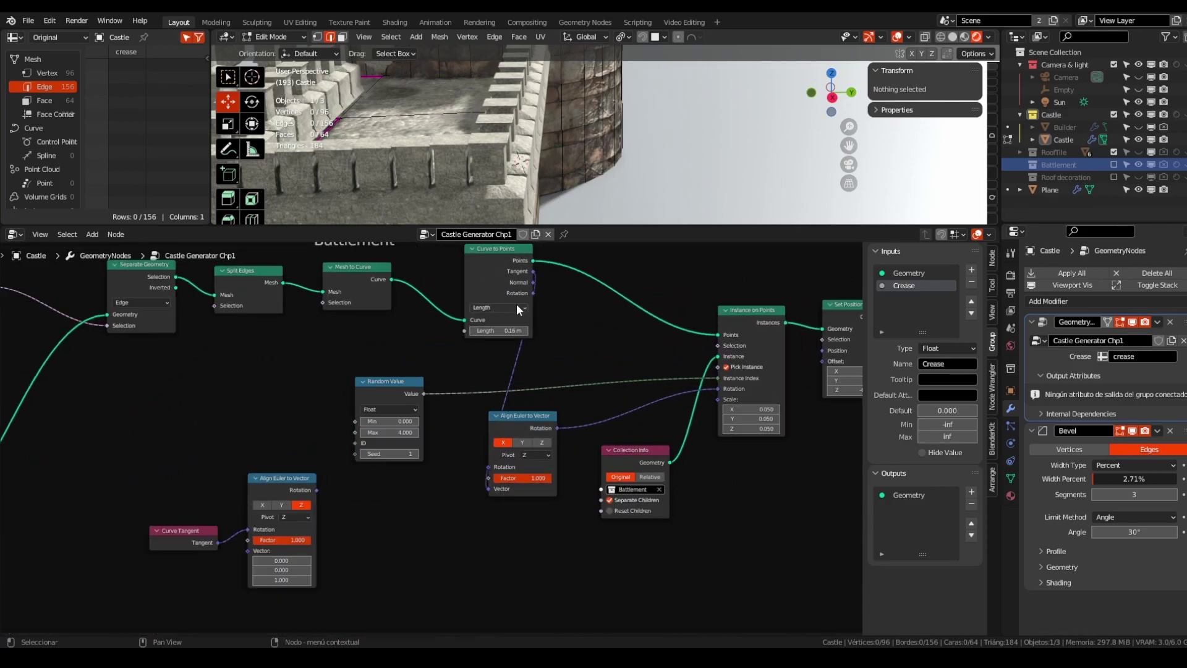
{"action": "middle_click_drag", "start_coordinate": [514, 308], "coordinate": [527, 370], "text": "shift"}
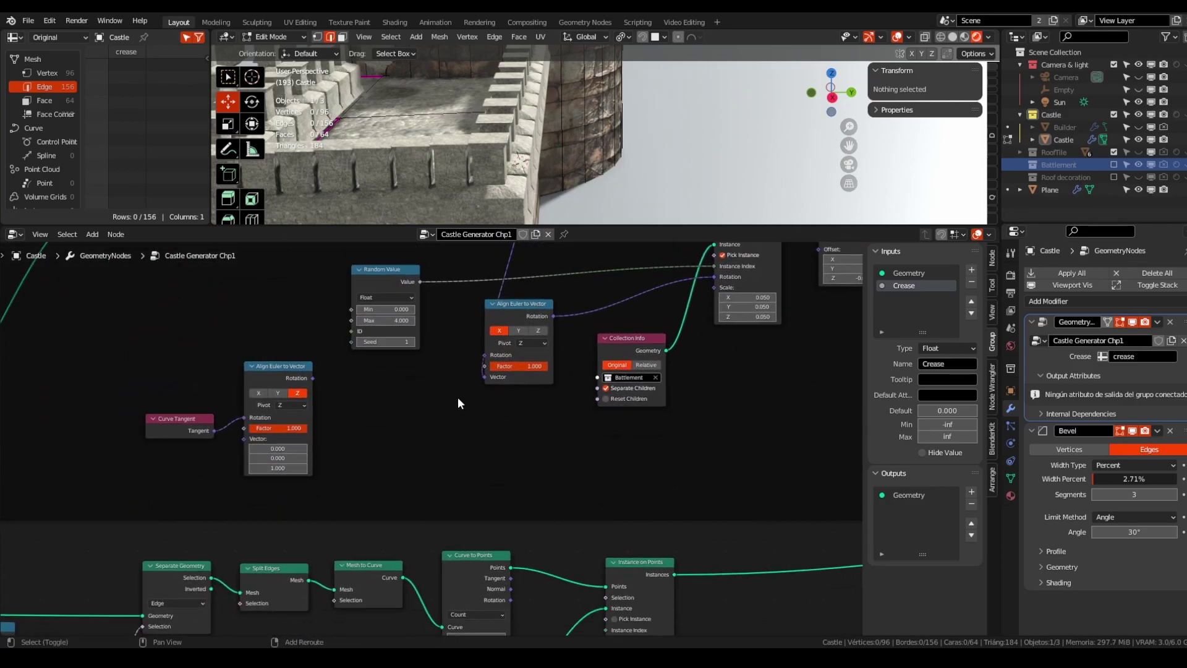
{"action": "middle_click_drag", "start_coordinate": [462, 206], "coordinate": [614, 128]}
{"action": "scroll", "coordinate": [614, 128], "scroll_direction": "down", "scroll_amount": 3}
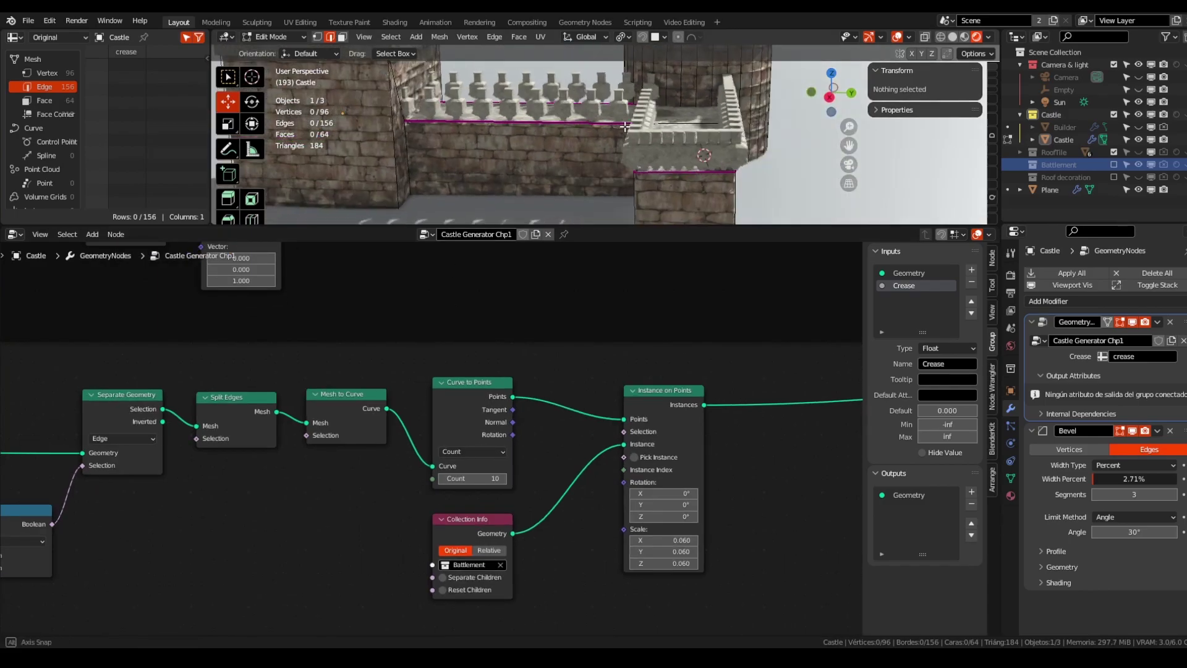
{"action": "scroll", "coordinate": [567, 116], "scroll_direction": "up", "scroll_amount": 3}
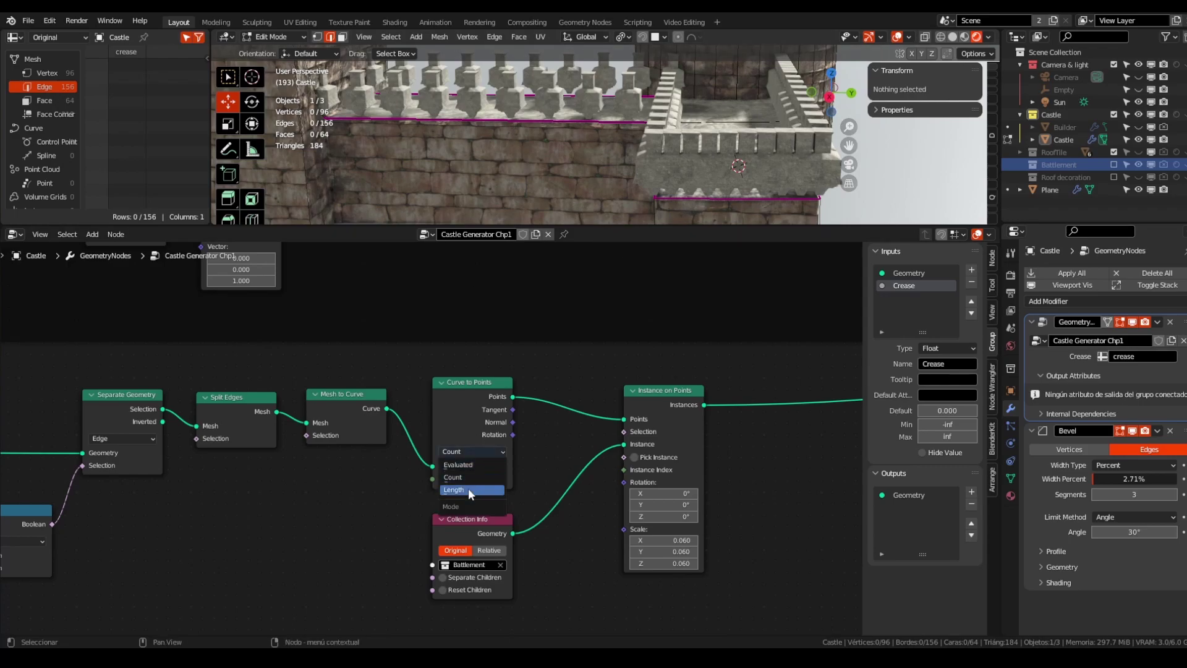
{"action": "left_click", "coordinate": [469, 489]}
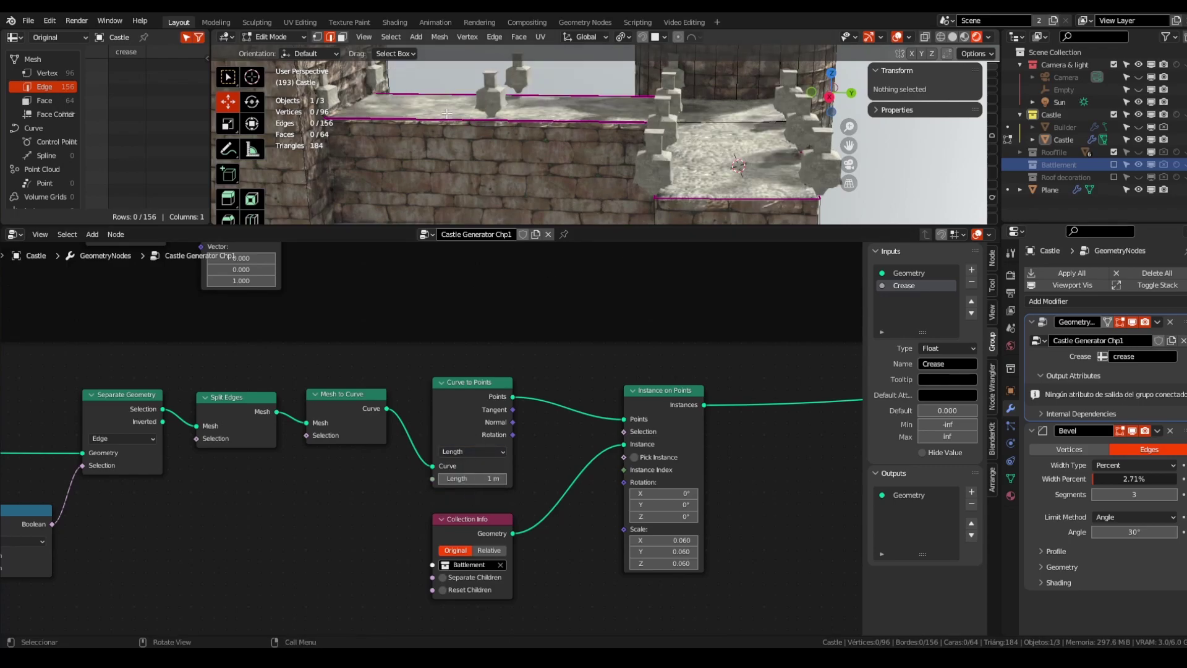
{"action": "middle_click_drag", "start_coordinate": [790, 136], "coordinate": [705, 138]}
Step: Switch Curve to Points back to Count mode and examine the battlement spacing along the different walls
{"action": "left_click", "coordinate": [477, 449]}
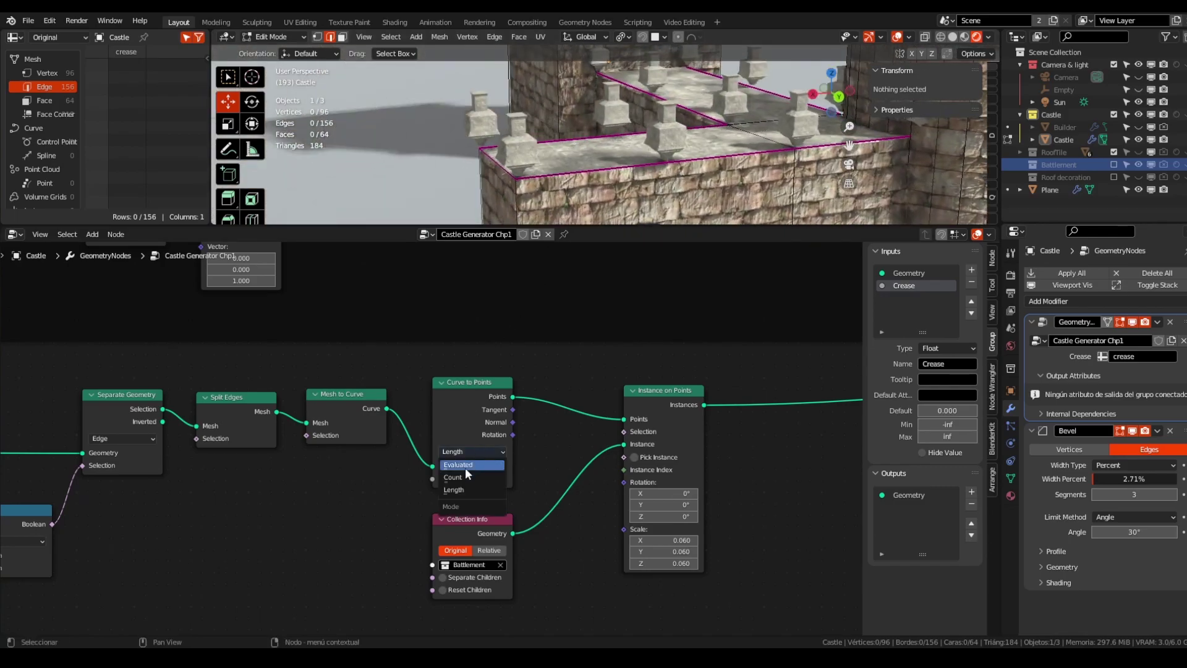
{"action": "left_click", "coordinate": [470, 476]}
{"action": "middle_click_drag", "start_coordinate": [575, 146], "coordinate": [585, 185]}
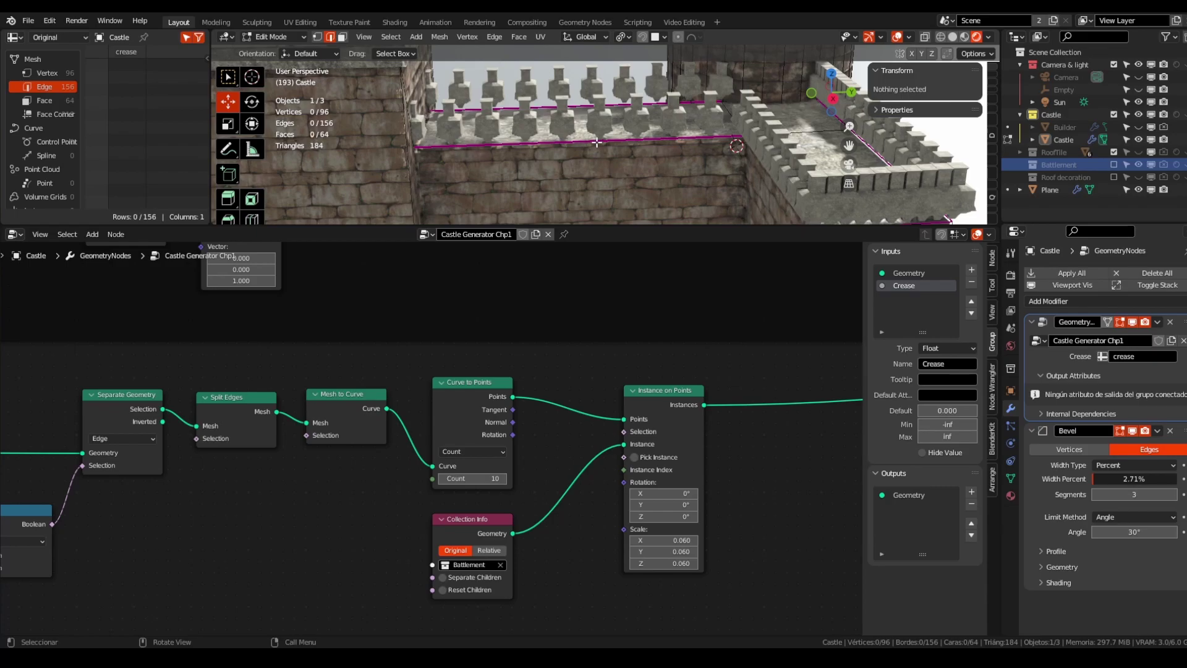
{"action": "middle_click_drag", "start_coordinate": [704, 135], "coordinate": [507, 99], "text": "shift"}
{"action": "middle_click_drag", "start_coordinate": [691, 136], "coordinate": [512, 131]}
Step: Set the new Curve to Points node to Length mode with a length of 0.17 m
{"action": "left_click", "coordinate": [468, 458]}
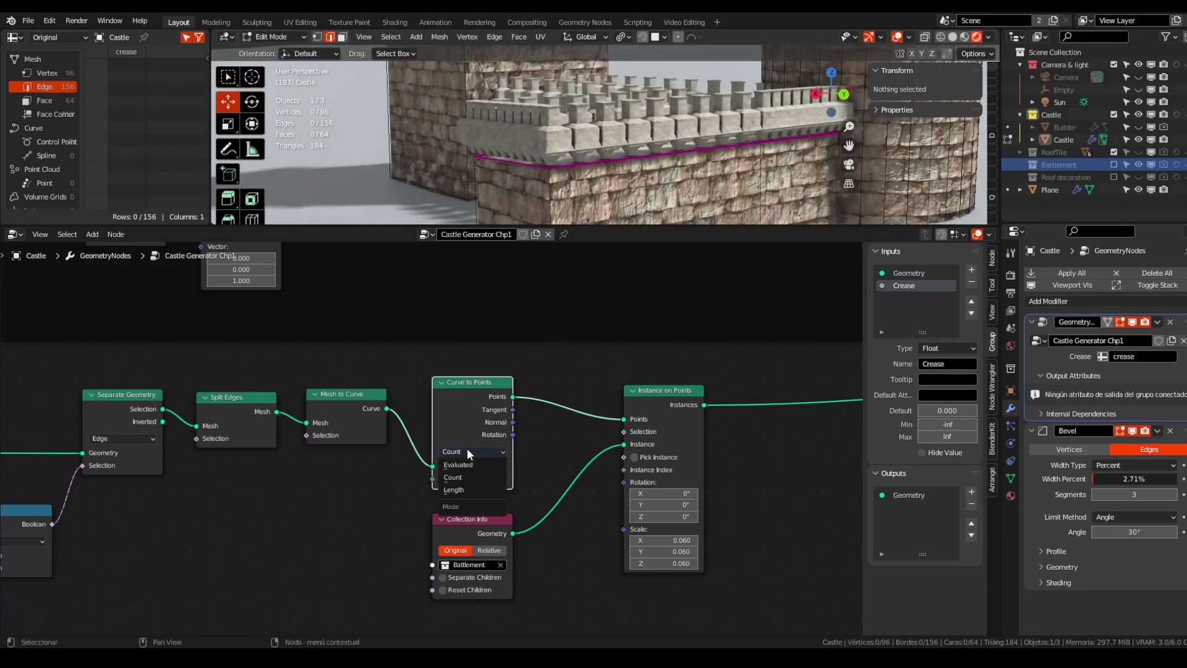
{"action": "left_click", "coordinate": [465, 491]}
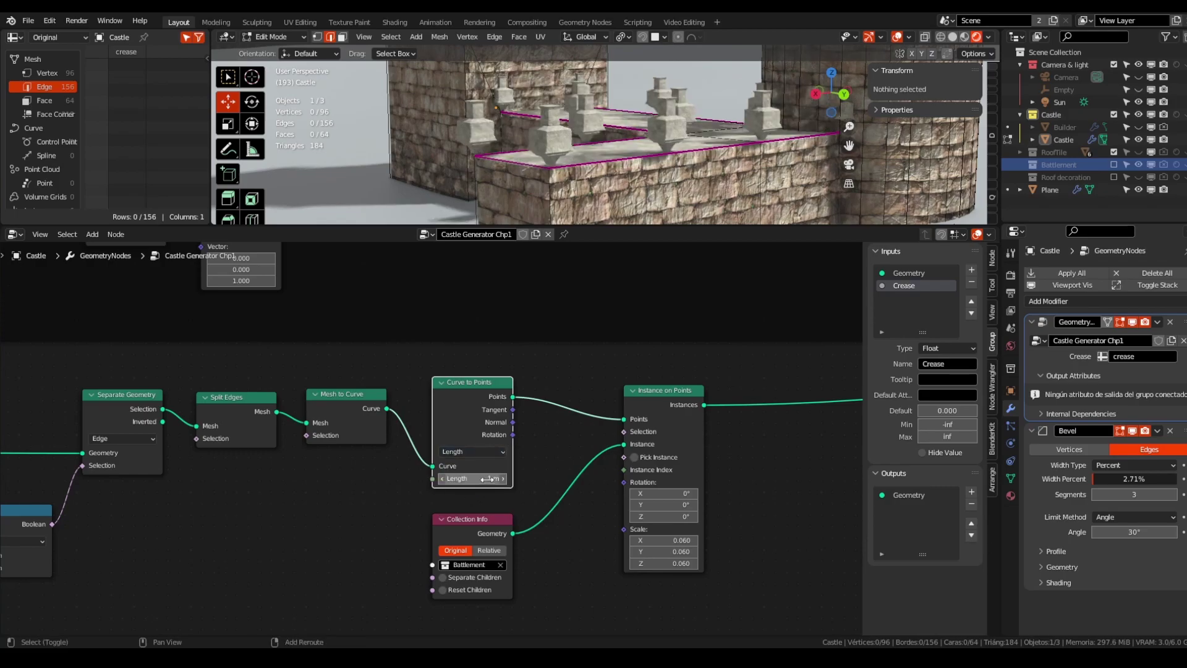
{"action": "left_click_drag", "start_coordinate": [473, 479], "coordinate": [388, 478]}
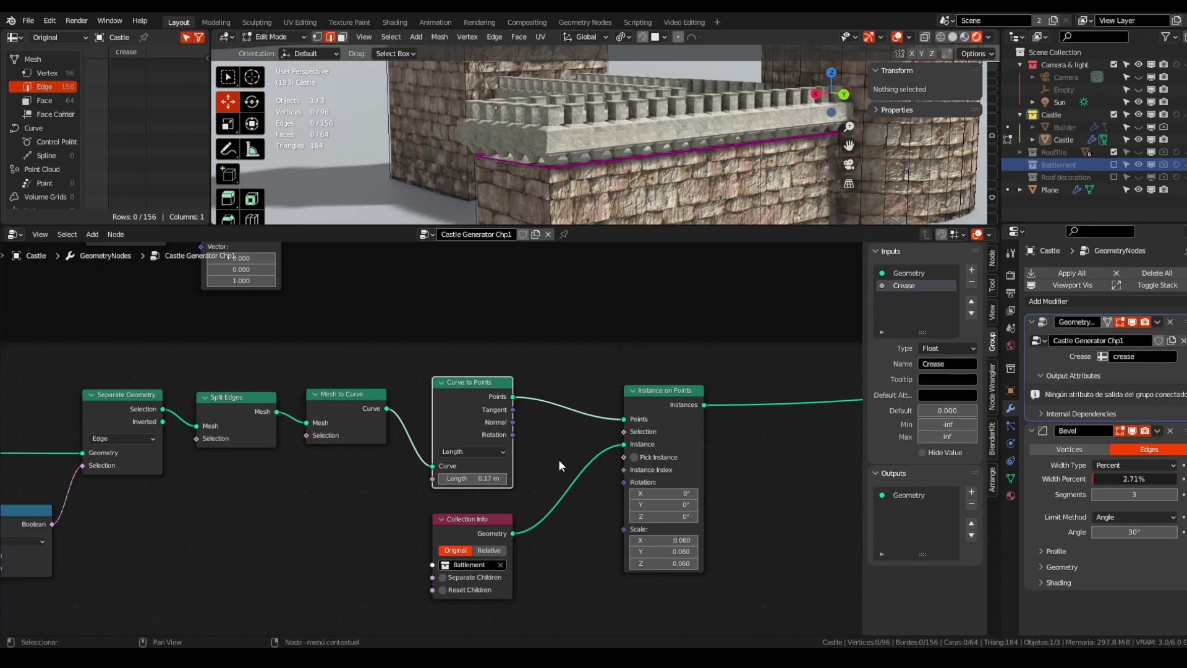
Step: Enable Separate Children on the new Battlement Collection Info node, matching the original Battlement chain
{"action": "scroll", "coordinate": [558, 457], "scroll_direction": "down", "scroll_amount": 3}
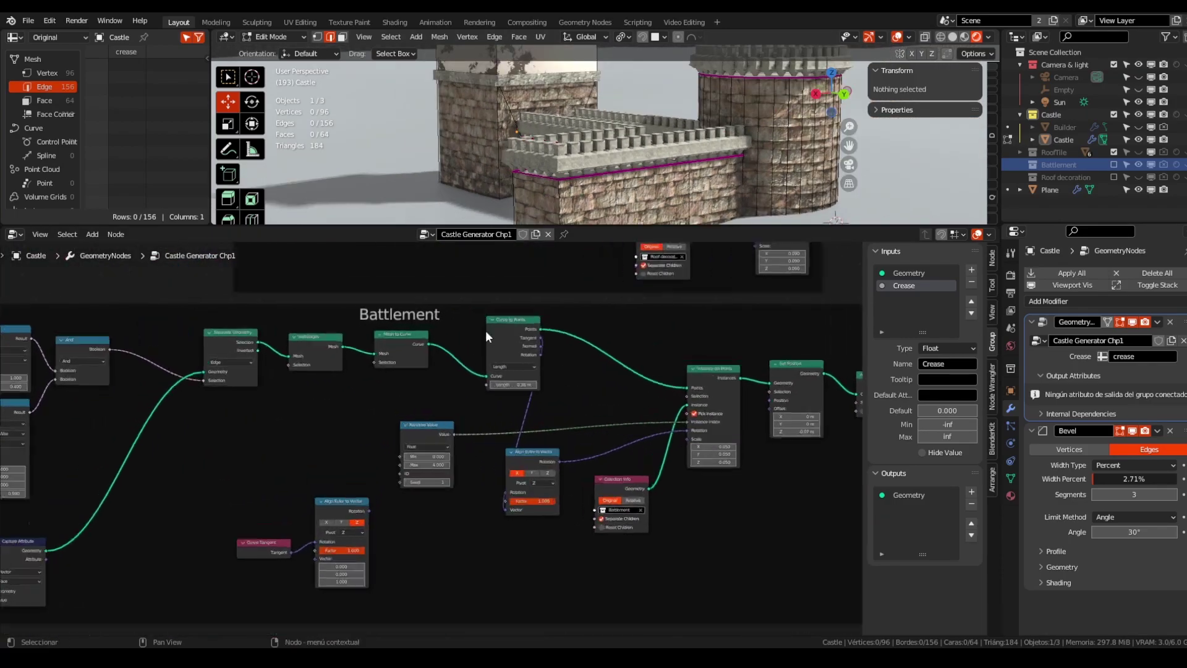
{"action": "scroll", "coordinate": [504, 371], "scroll_direction": "up", "scroll_amount": 1}
{"action": "middle_click_drag", "start_coordinate": [543, 455], "coordinate": [513, 384], "text": "shift"}
{"action": "middle_click_drag", "start_coordinate": [517, 502], "coordinate": [498, 438], "text": "shift"}
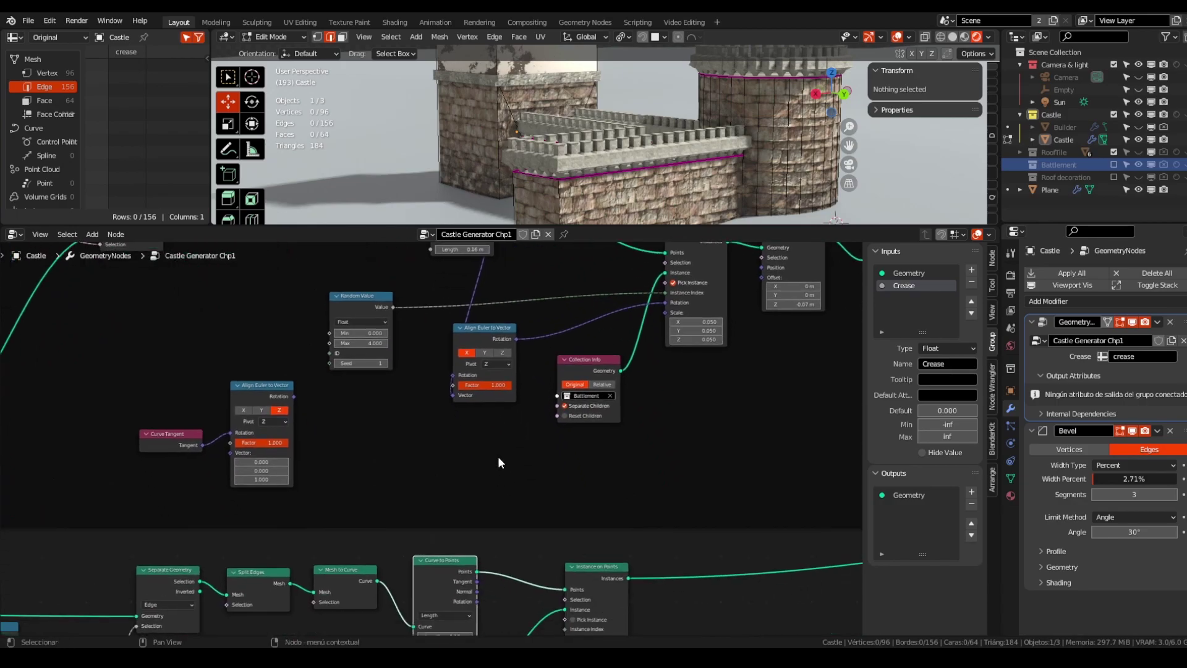
{"action": "scroll", "coordinate": [498, 456], "scroll_direction": "down", "scroll_amount": 4}
{"action": "middle_click_drag", "start_coordinate": [545, 511], "coordinate": [539, 370], "text": "shift"}
{"action": "scroll", "coordinate": [455, 505], "scroll_direction": "up", "scroll_amount": 2}
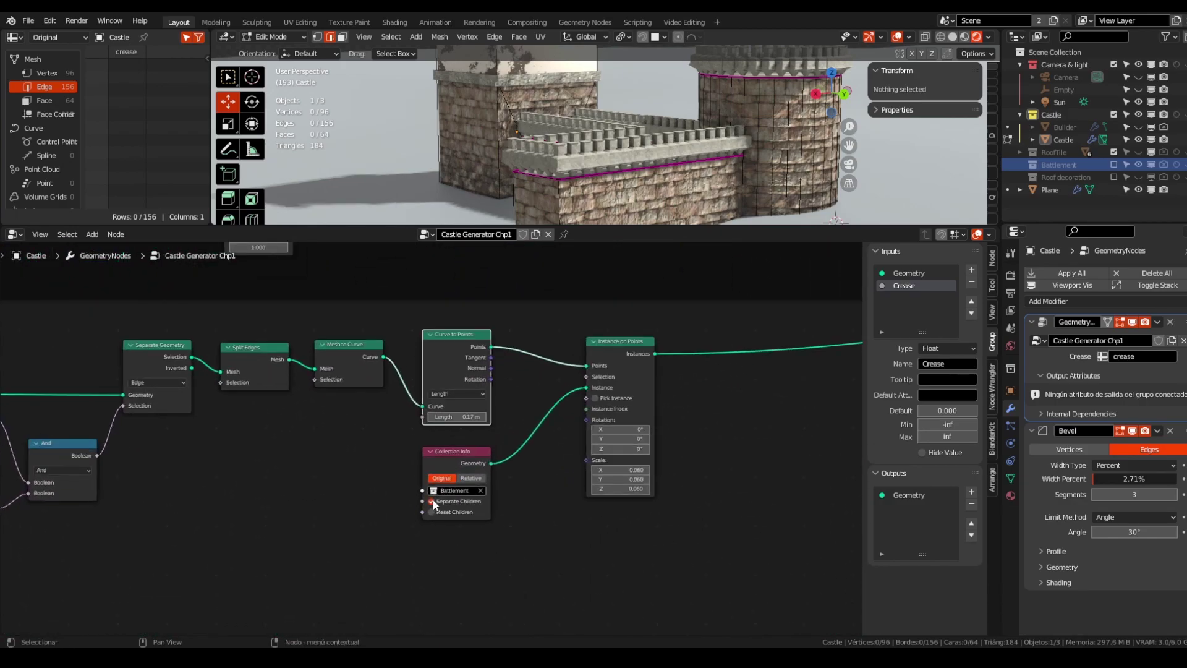
{"action": "scroll", "coordinate": [575, 174], "scroll_direction": "up", "scroll_amount": 3}
{"action": "scroll", "coordinate": [603, 399], "scroll_direction": "down", "scroll_amount": 2}
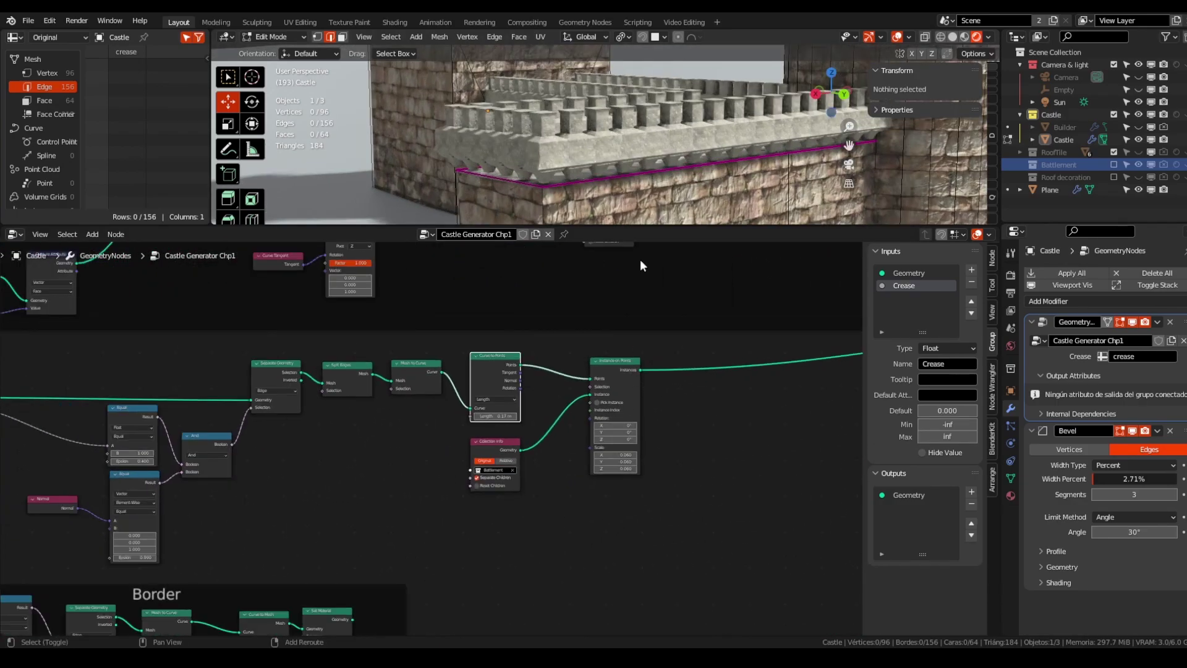
Step: Enlarge the 3D viewport and inspect the battlements along the wall from above
{"action": "scroll", "coordinate": [619, 149], "scroll_direction": "up", "scroll_amount": 3}
{"action": "middle_click_drag", "start_coordinate": [619, 136], "coordinate": [637, 197]}
{"action": "scroll", "coordinate": [637, 186], "scroll_direction": "down", "scroll_amount": 4}
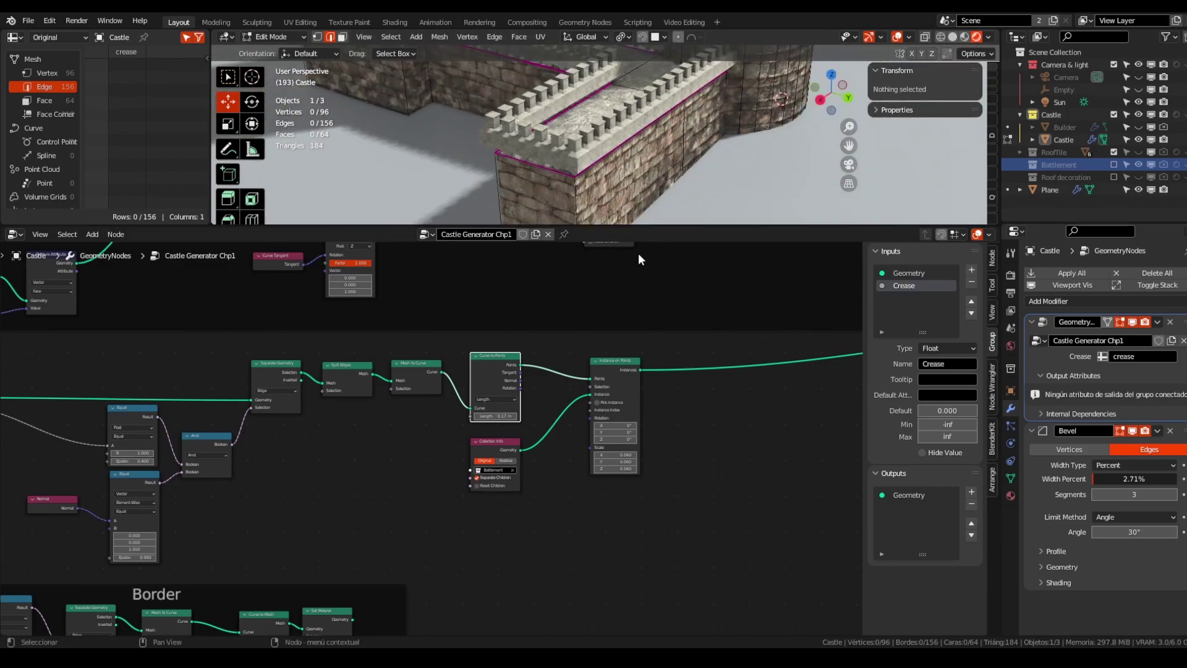
{"action": "left_click_drag", "start_coordinate": [646, 226], "coordinate": [681, 347]}
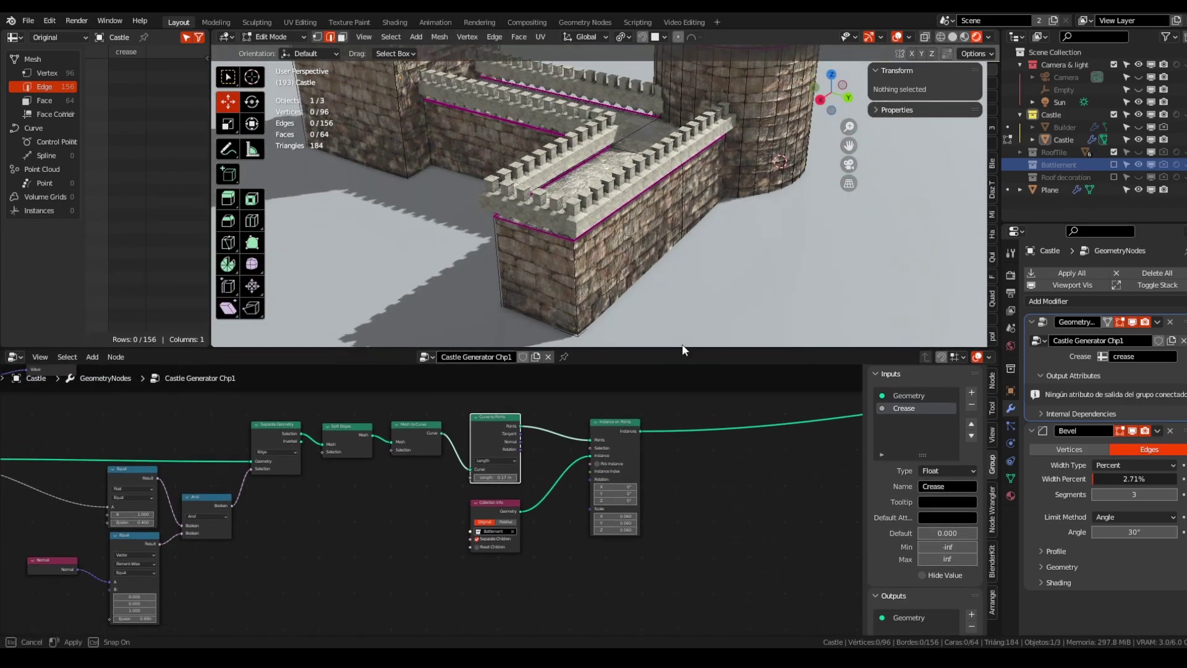
{"action": "middle_click_drag", "start_coordinate": [736, 378], "coordinate": [644, 474]}
Step: Copy the original chain's Random Value node below the new Collection Info node and connect its Value to Instance Index on Instance on Points
{"action": "scroll", "coordinate": [618, 460], "scroll_direction": "down", "scroll_amount": 1}
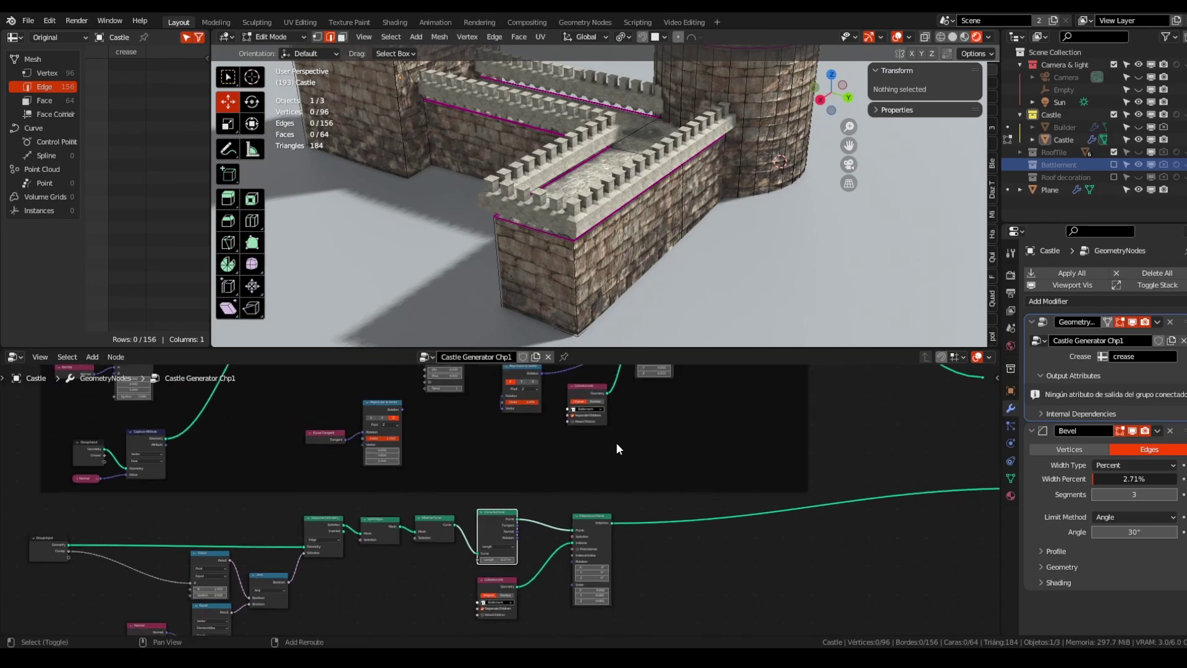
{"action": "middle_click_drag", "start_coordinate": [649, 371], "coordinate": [612, 446]}
{"action": "left_click_drag", "start_coordinate": [401, 431], "coordinate": [569, 562]}
{"action": "scroll", "coordinate": [498, 526], "scroll_direction": "up", "scroll_amount": 3}
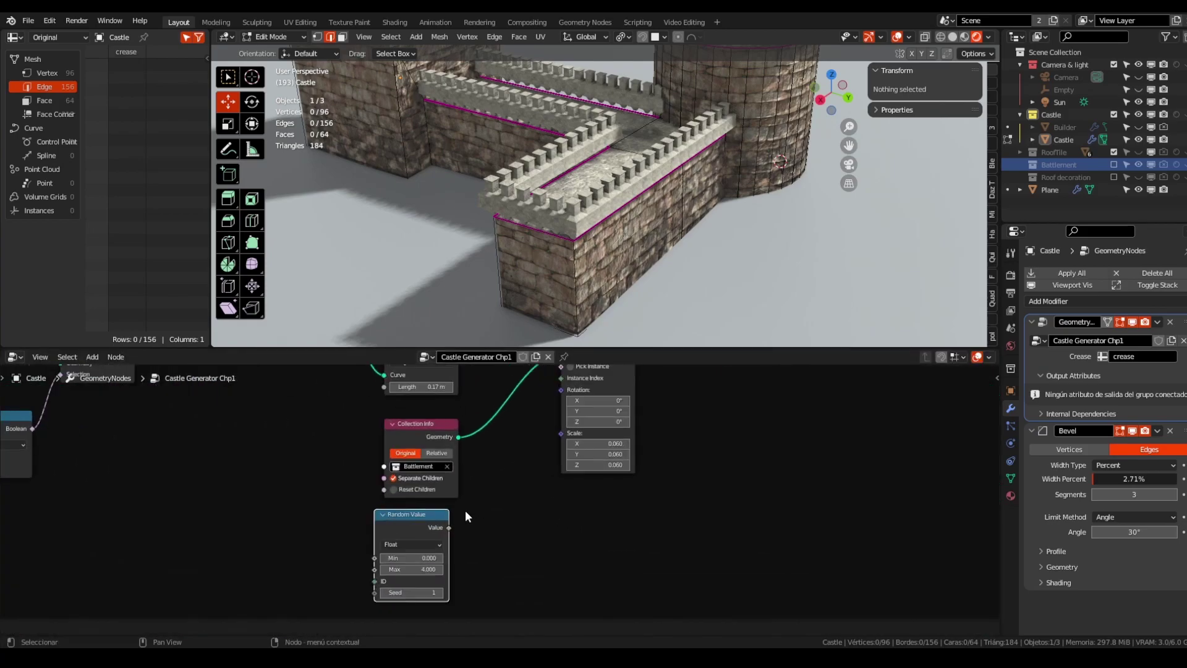
{"action": "scroll", "coordinate": [476, 515], "scroll_direction": "up", "scroll_amount": 1}
{"action": "middle_click_drag", "start_coordinate": [484, 514], "coordinate": [443, 558]}
{"action": "left_click_drag", "start_coordinate": [407, 573], "coordinate": [518, 425]}
Step: Change the copied Random Value node's data type to Integer
{"action": "mouse_move", "coordinate": [367, 589]}
{"action": "middle_mouse_down"}
{"action": "mouse_move", "coordinate": [389, 501]}
{"action": "mouse_move", "coordinate": [366, 595]}
{"action": "middle_mouse_up"}
{"action": "left_click", "coordinate": [391, 501]}
{"action": "left_click", "coordinate": [385, 525]}
{"action": "left_click_drag", "start_coordinate": [525, 399], "coordinate": [524, 400]}
{"action": "middle_click_drag", "start_coordinate": [453, 543], "coordinate": [538, 493]}
{"action": "scroll", "coordinate": [464, 542], "scroll_direction": "up", "scroll_amount": 4}
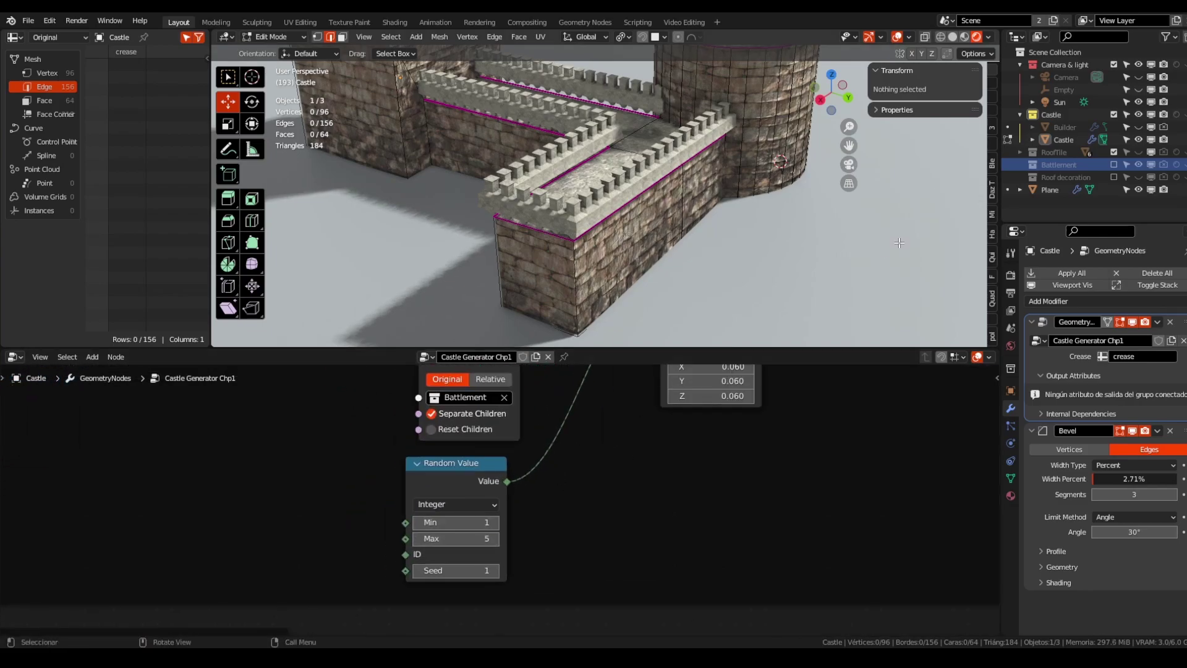
Step: Check the numbering of the Battlement collection's objects, and set the Random Value Min to 0 and Max to 3
{"action": "left_click", "coordinate": [1115, 164]}
{"action": "scroll", "coordinate": [1090, 179], "scroll_direction": "down", "scroll_amount": 1}
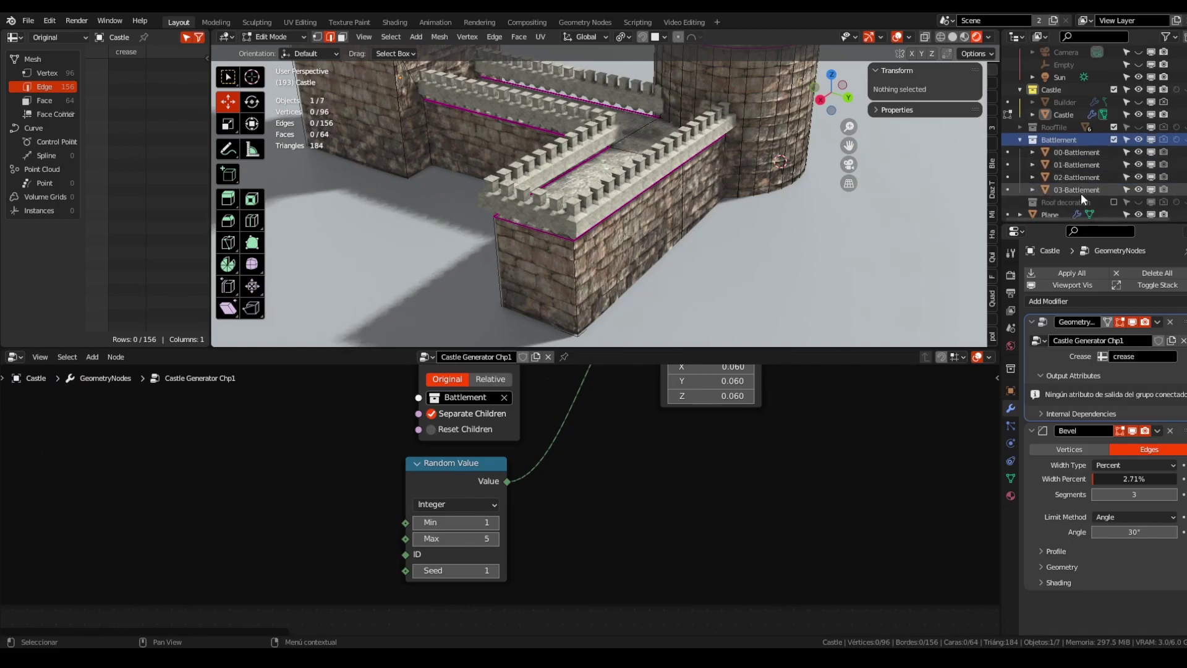
{"action": "left_click", "coordinate": [1114, 139]}
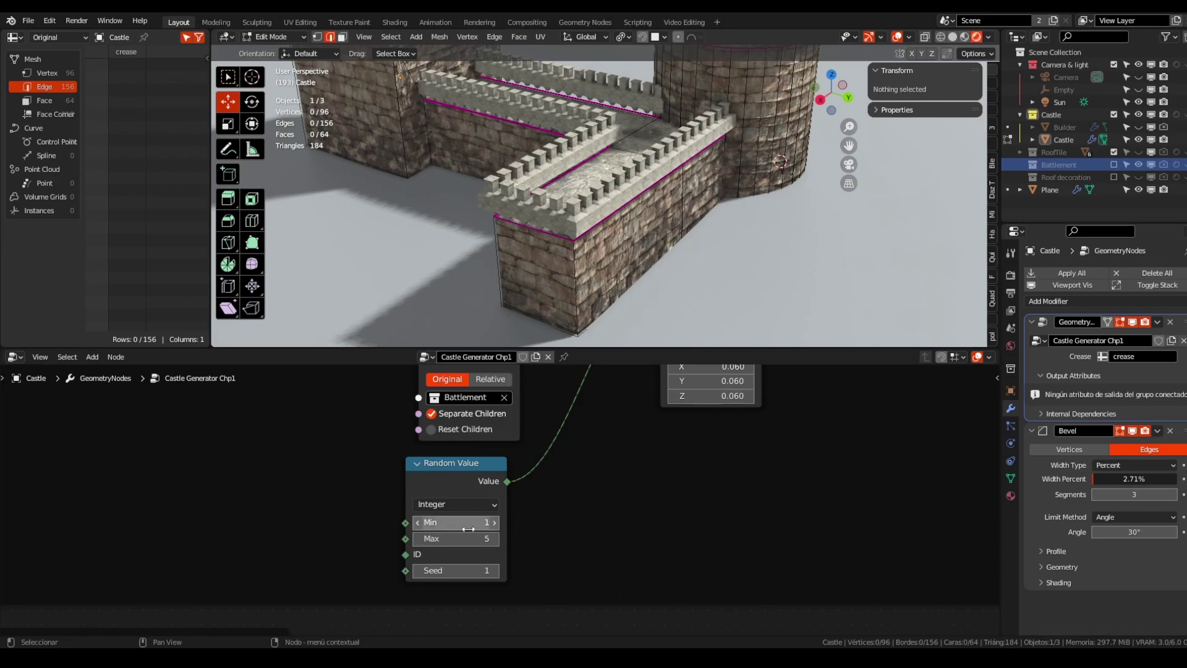
{"action": "key", "text": "Return"}
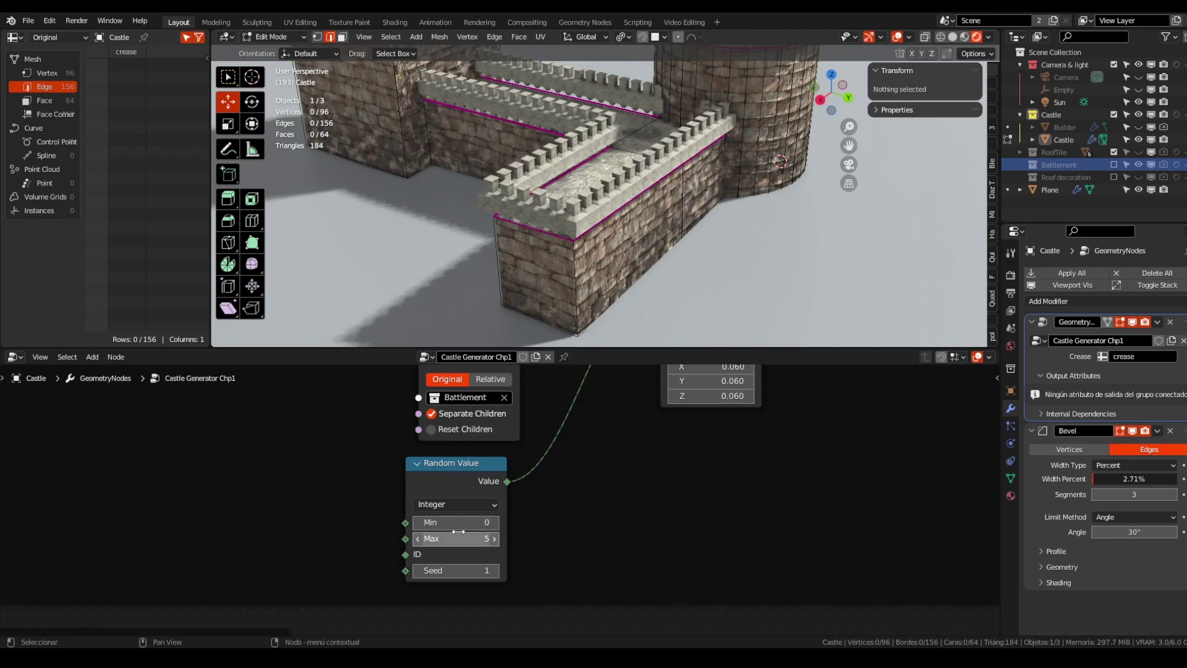
{"action": "left_click", "coordinate": [458, 533]}
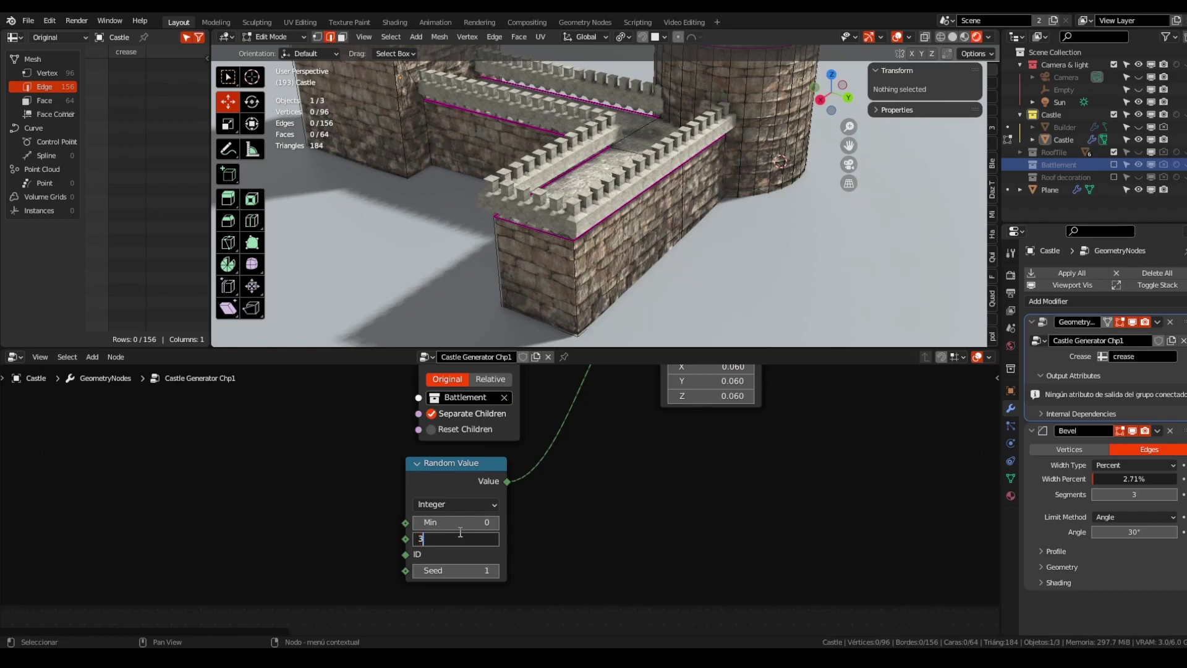
{"action": "key", "text": "Return"}
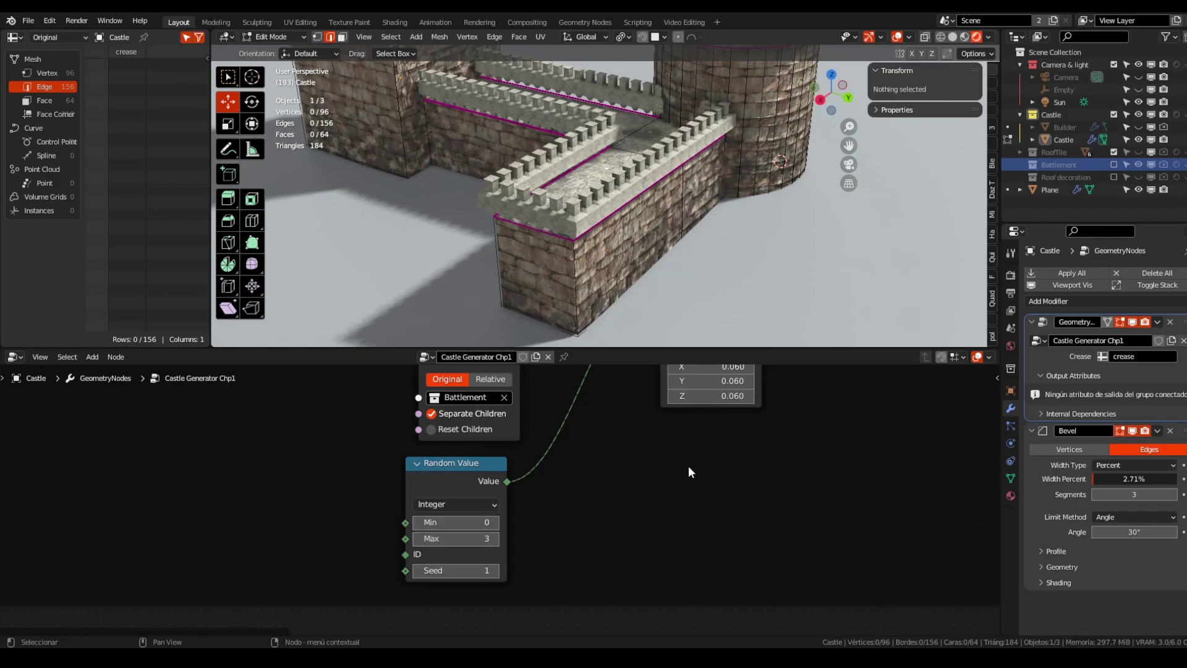
Step: Inspect the instanced battlements at the wall corner and compare the new node chain with the original Battlement frame
{"action": "middle_click_drag", "start_coordinate": [575, 180], "coordinate": [433, 189]}
{"action": "scroll", "coordinate": [557, 216], "scroll_direction": "up", "scroll_amount": 7}
{"action": "scroll", "coordinate": [638, 507], "scroll_direction": "down", "scroll_amount": 6}
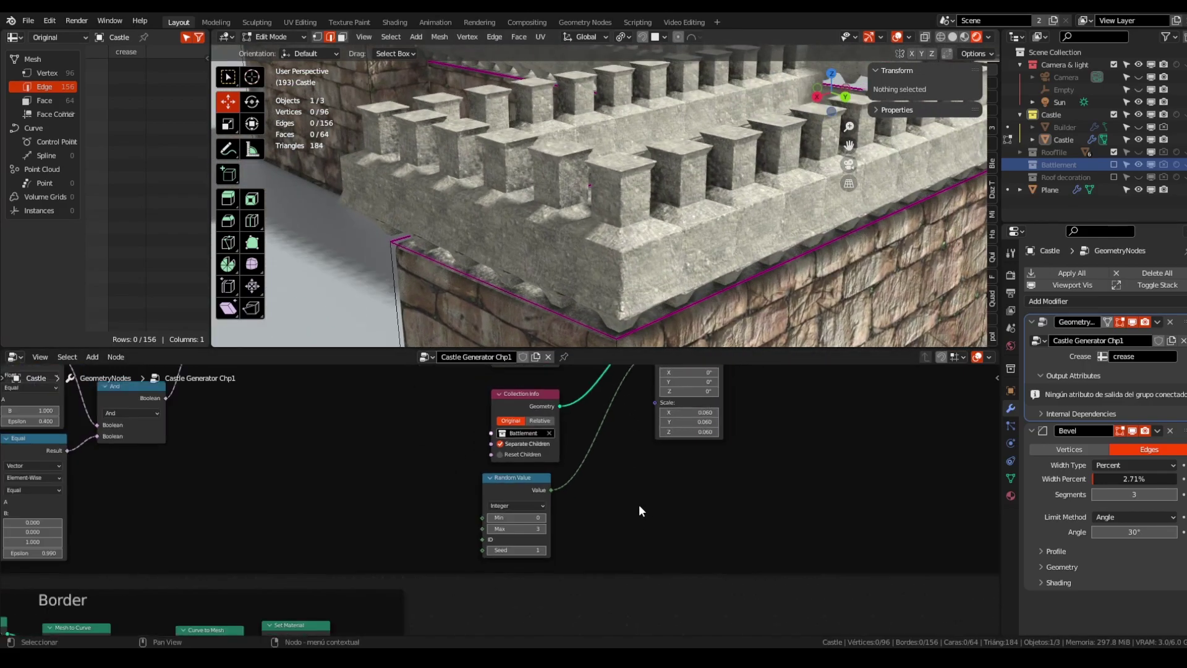
{"action": "middle_click_drag", "start_coordinate": [627, 446], "coordinate": [600, 578]}
{"action": "scroll", "coordinate": [479, 559], "scroll_direction": "down", "scroll_amount": 4}
{"action": "left_click_drag", "start_coordinate": [488, 599], "coordinate": [494, 598]}
{"action": "scroll", "coordinate": [536, 458], "scroll_direction": "down", "scroll_amount": 9}
{"action": "middle_click_drag", "start_coordinate": [540, 445], "coordinate": [524, 529]}
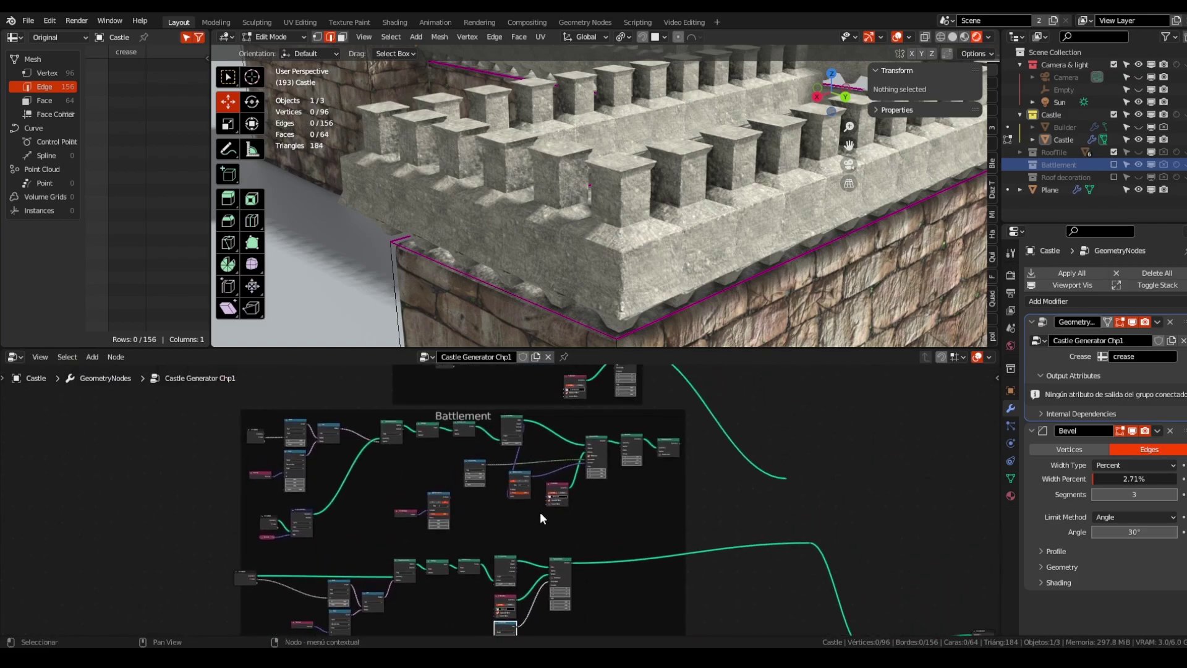
{"action": "scroll", "coordinate": [547, 511], "scroll_direction": "up", "scroll_amount": 2}
{"action": "middle_click_drag", "start_coordinate": [628, 499], "coordinate": [527, 405]}
{"action": "middle_click_drag", "start_coordinate": [508, 449], "coordinate": [517, 468]}
{"action": "left_click_drag", "start_coordinate": [478, 507], "coordinate": [476, 505]}
{"action": "scroll", "coordinate": [643, 263], "scroll_direction": "down", "scroll_amount": 4}
Step: Examine how the underside of the battlements sits against the top of the wall
{"action": "mouse_move", "coordinate": [643, 263]}
{"action": "middle_mouse_down"}
{"action": "mouse_move", "coordinate": [661, 243]}
{"action": "mouse_move", "coordinate": [628, 265]}
{"action": "middle_mouse_up"}
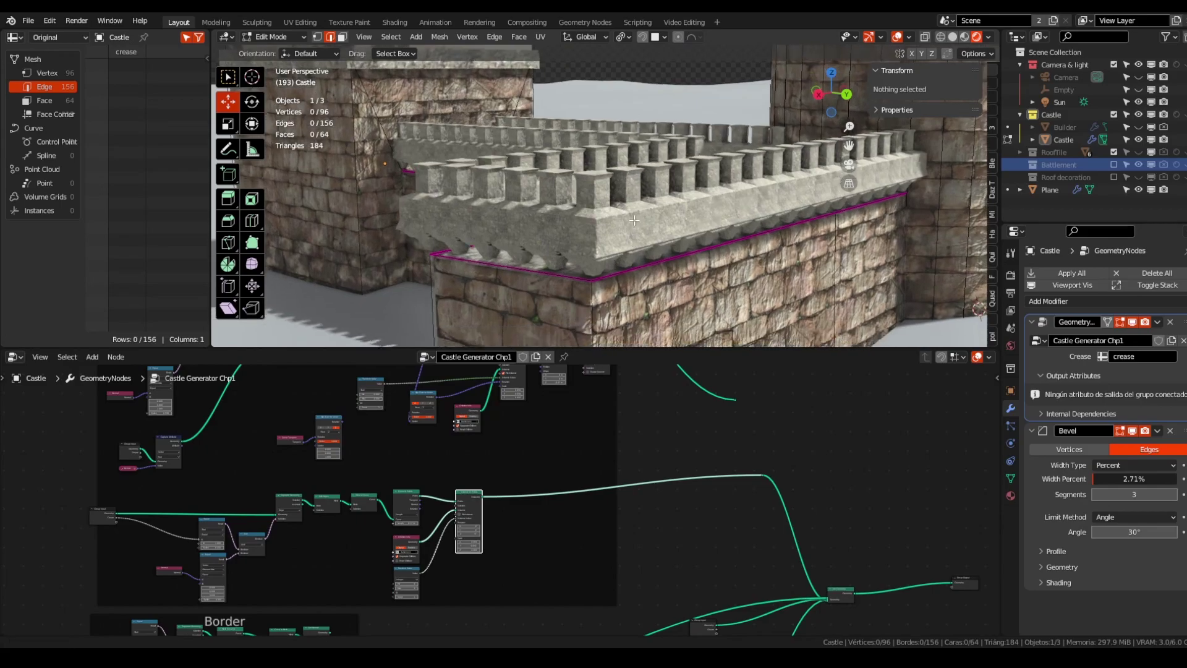
{"action": "scroll", "coordinate": [619, 229], "scroll_direction": "up", "scroll_amount": 4}
{"action": "middle_click_drag", "start_coordinate": [603, 201], "coordinate": [593, 178]}
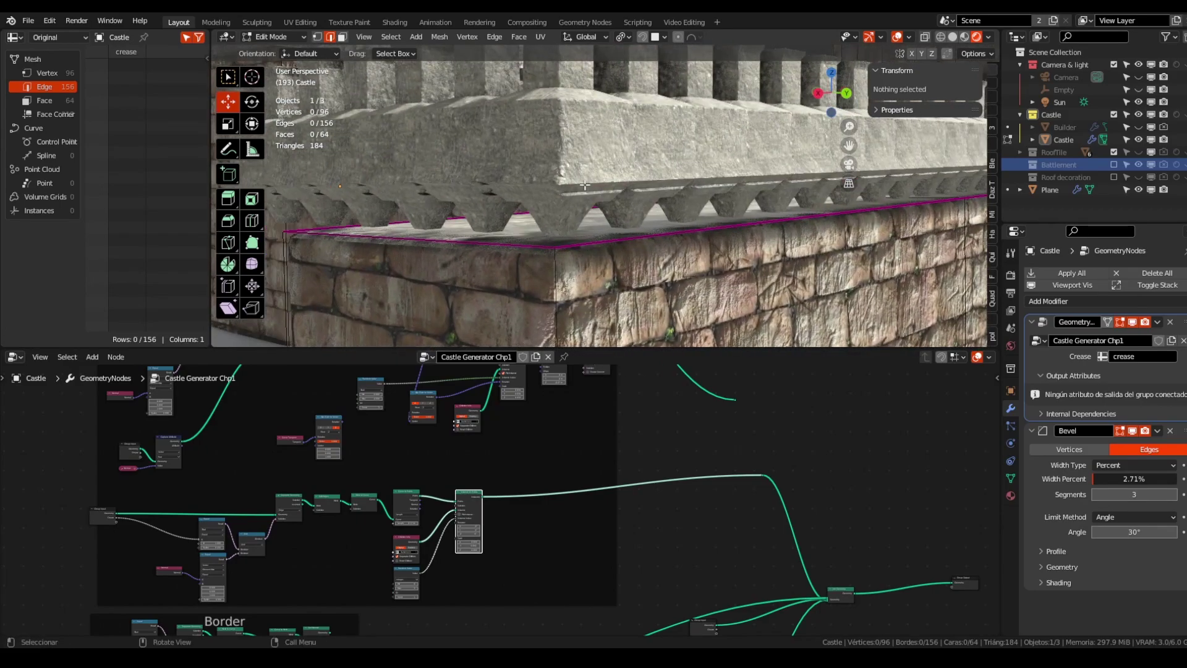
{"action": "scroll", "coordinate": [665, 220], "scroll_direction": "down", "scroll_amount": 3}
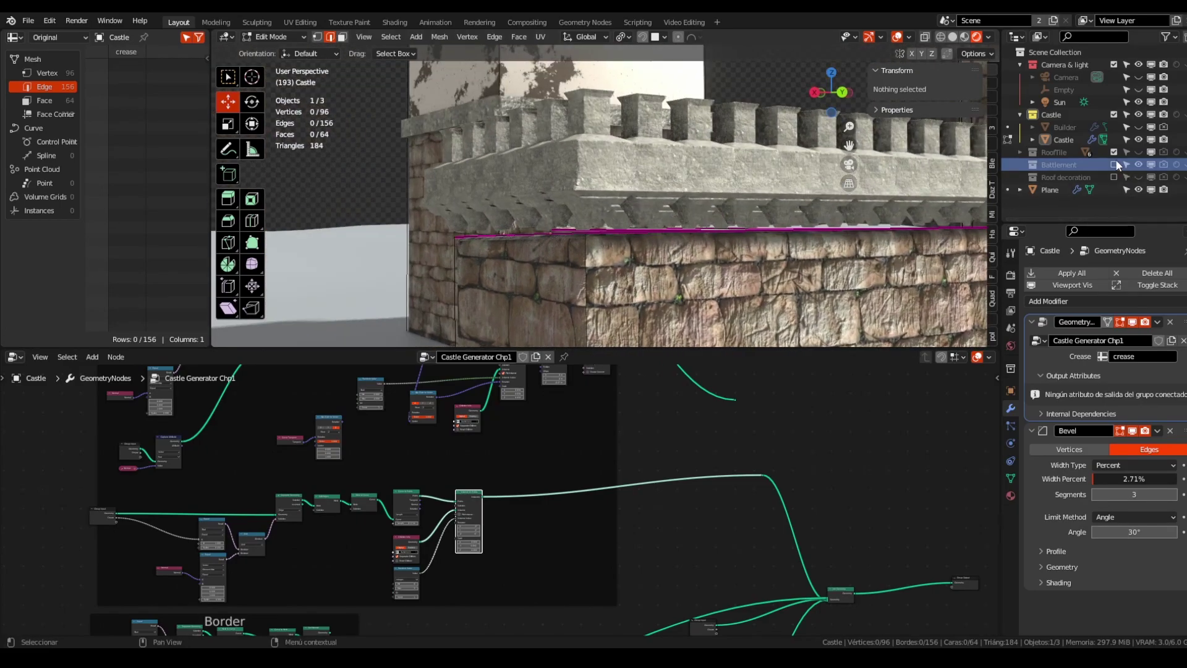
Step: Hide the Castle, enable the Battlement collection and examine the 01-Battlement mesh and its origin in Edit Mode
{"action": "left_click", "coordinate": [1138, 140]}
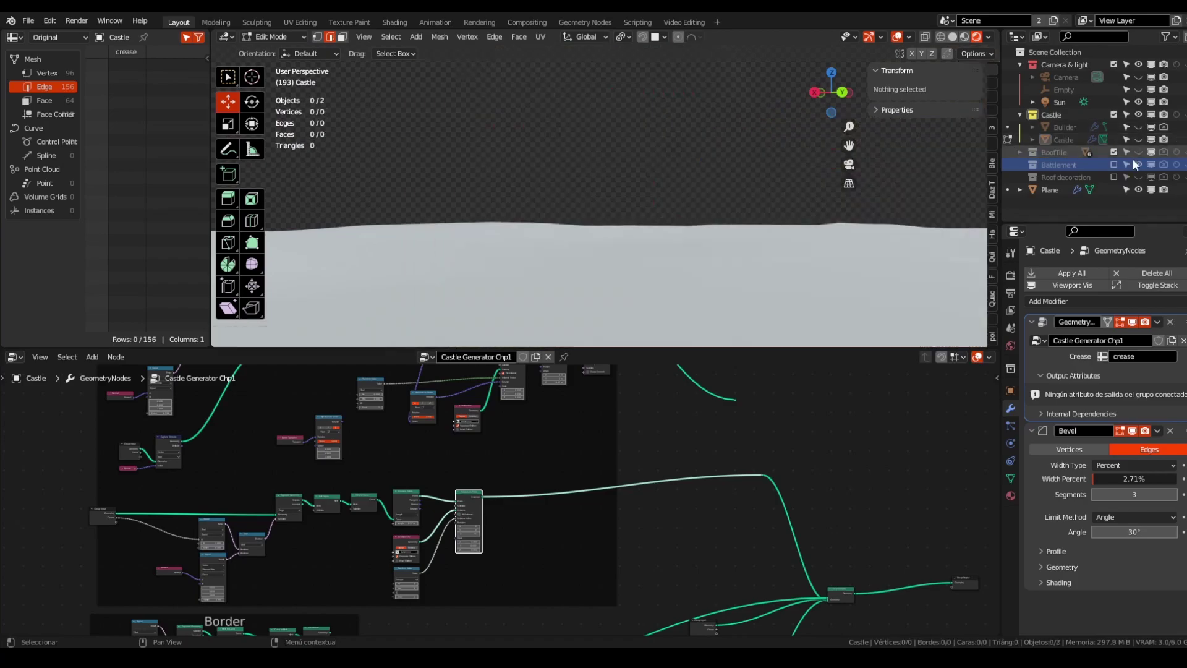
{"action": "left_click", "coordinate": [1114, 165]}
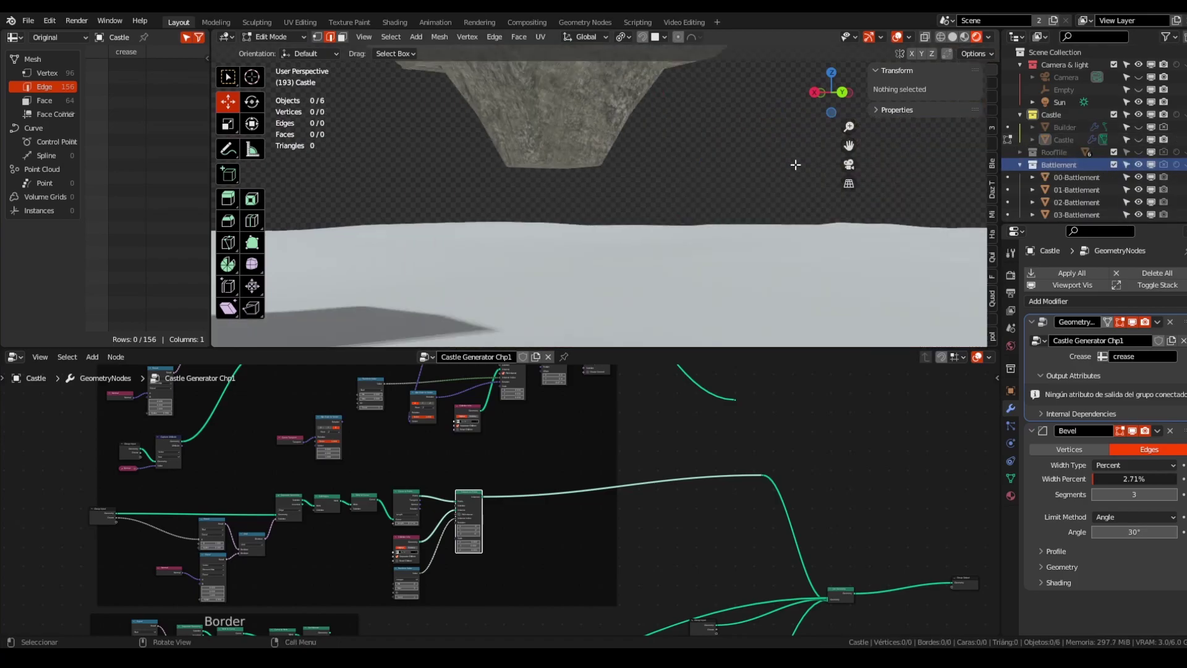
{"action": "key", "text": "Tab"}
{"action": "scroll", "coordinate": [661, 258], "scroll_direction": "up", "scroll_amount": 5}
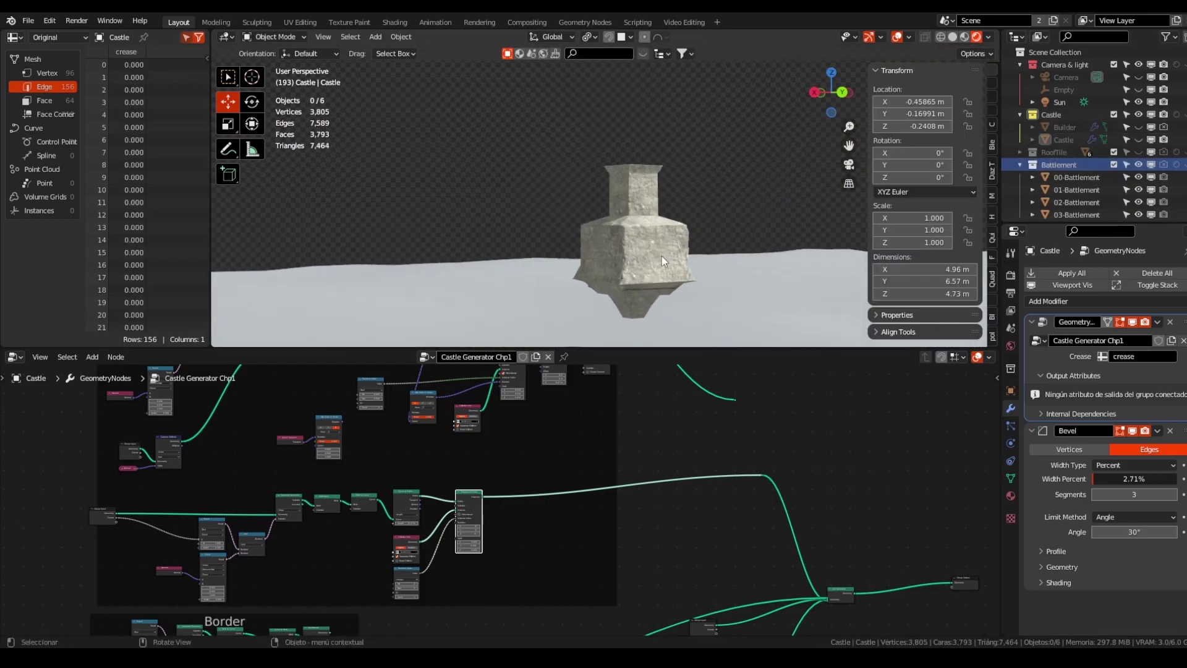
{"action": "left_click", "coordinate": [660, 257]}
{"action": "key", "text": "Tab"}
{"action": "scroll", "coordinate": [656, 272], "scroll_direction": "up", "scroll_amount": 2}
{"action": "middle_click_drag", "start_coordinate": [564, 329], "coordinate": [650, 260], "text": "shift"}
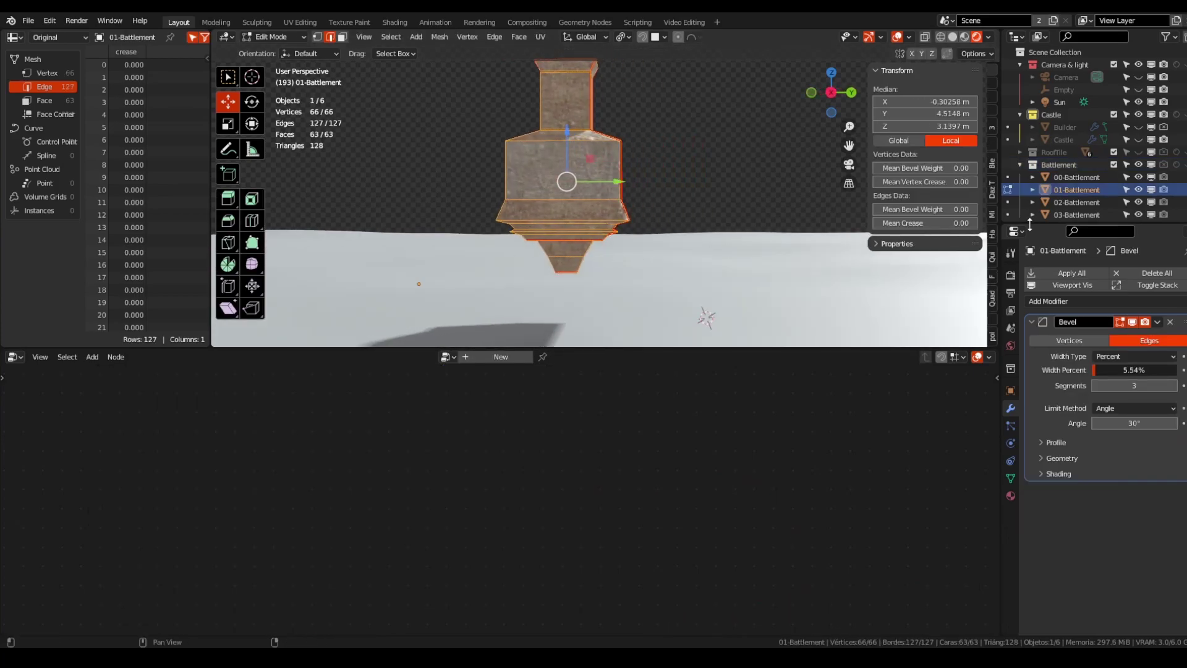
Step: Exclude the Battlement collection again, unhide the Castle object and select it
{"action": "left_click", "coordinate": [1114, 165]}
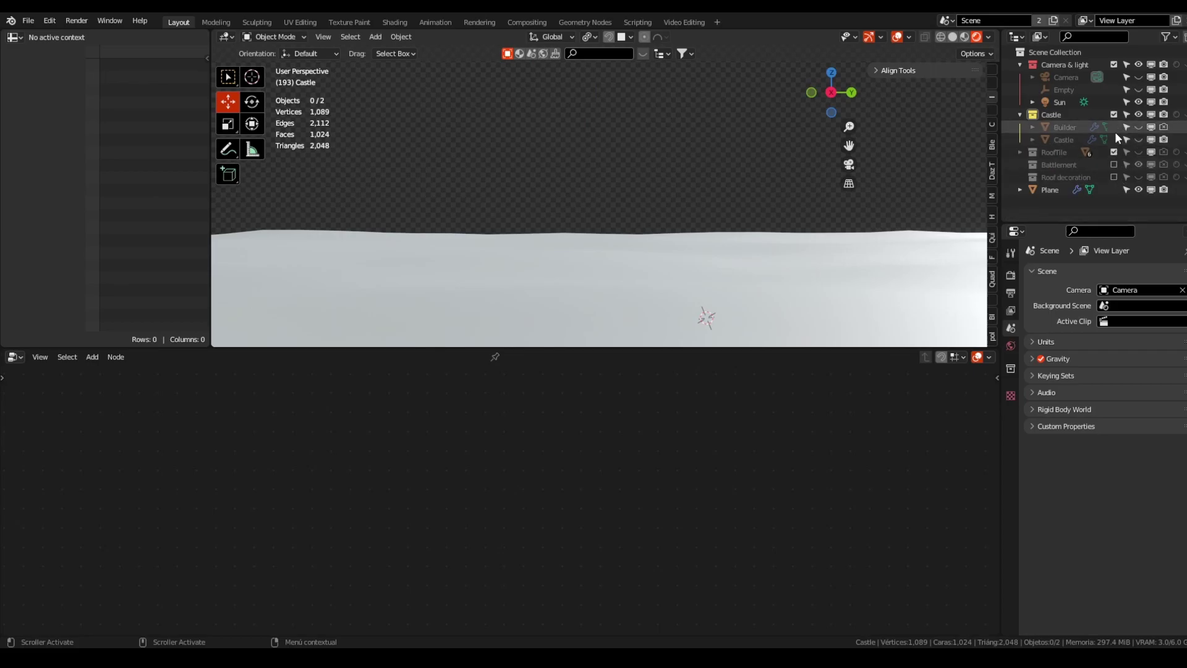
{"action": "left_click", "coordinate": [1139, 140]}
{"action": "left_click", "coordinate": [708, 303]}
{"action": "middle_click_drag", "start_coordinate": [709, 302], "coordinate": [618, 327]}
{"action": "scroll", "coordinate": [476, 523], "scroll_direction": "up", "scroll_amount": 5}
{"action": "scroll", "coordinate": [476, 522], "scroll_direction": "up", "scroll_amount": 3}
Step: Insert a Set Position node on the link coming out of the new Instance on Points node
{"action": "middle_click_drag", "start_coordinate": [546, 463], "coordinate": [554, 533]}
{"action": "key", "text": "shift+a"}
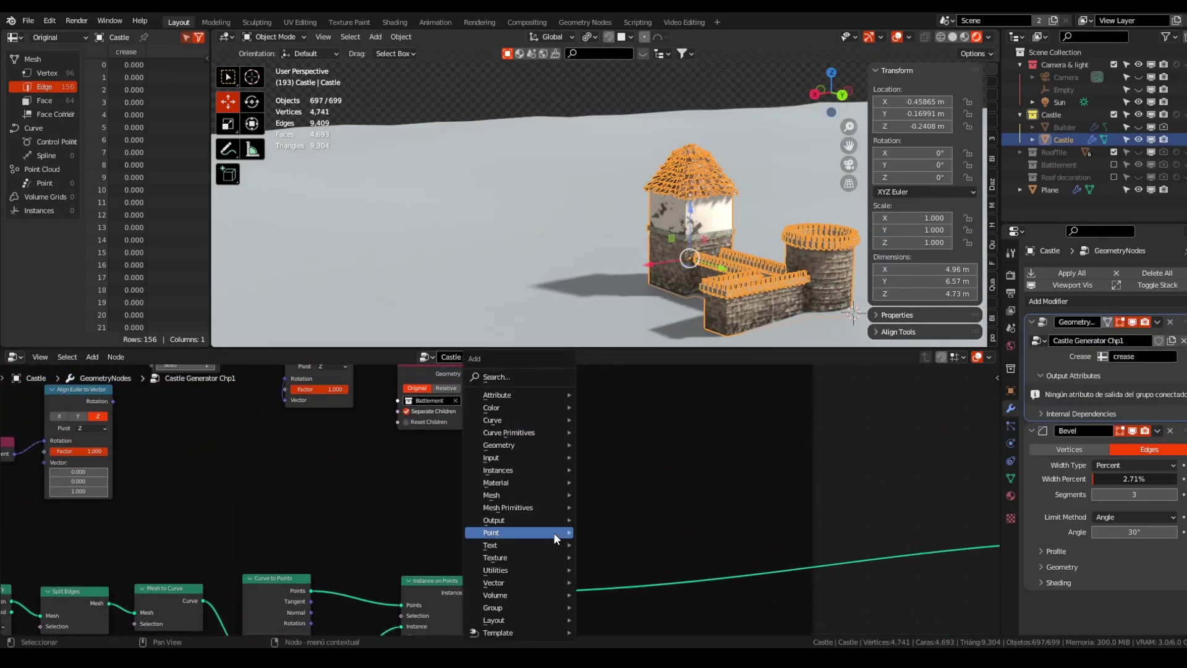
{"action": "type", "text": "et pos"}
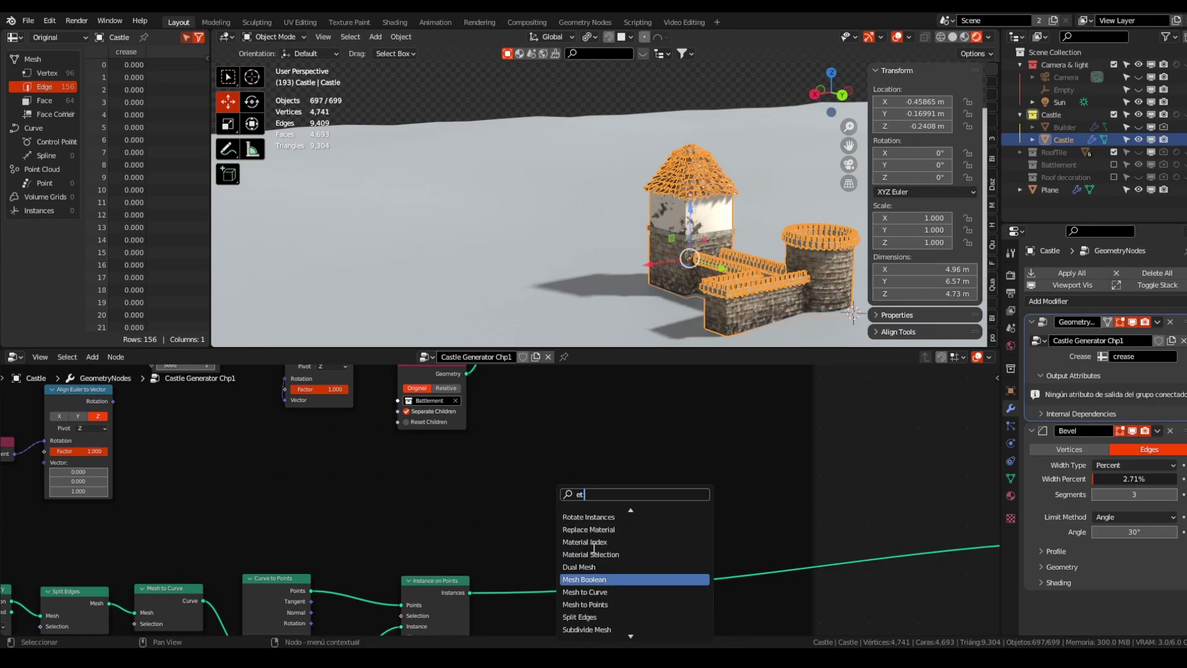
{"action": "key", "text": "BackSpace"}
{"action": "key", "text": "BackSpace"}
{"action": "key", "text": "BackSpace"}
{"action": "key", "text": "BackSpace"}
{"action": "key", "text": "BackSpace"}
{"action": "key", "text": "BackSpace"}
{"action": "type", "text": "set"}
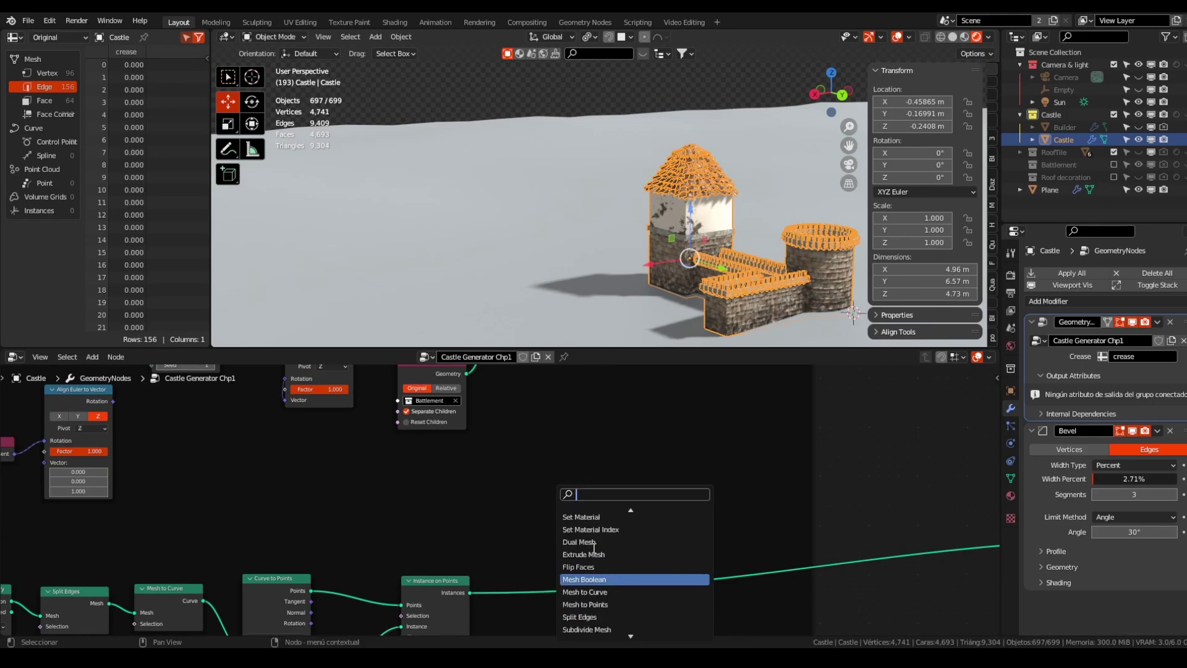
{"action": "left_click", "coordinate": [581, 530]}
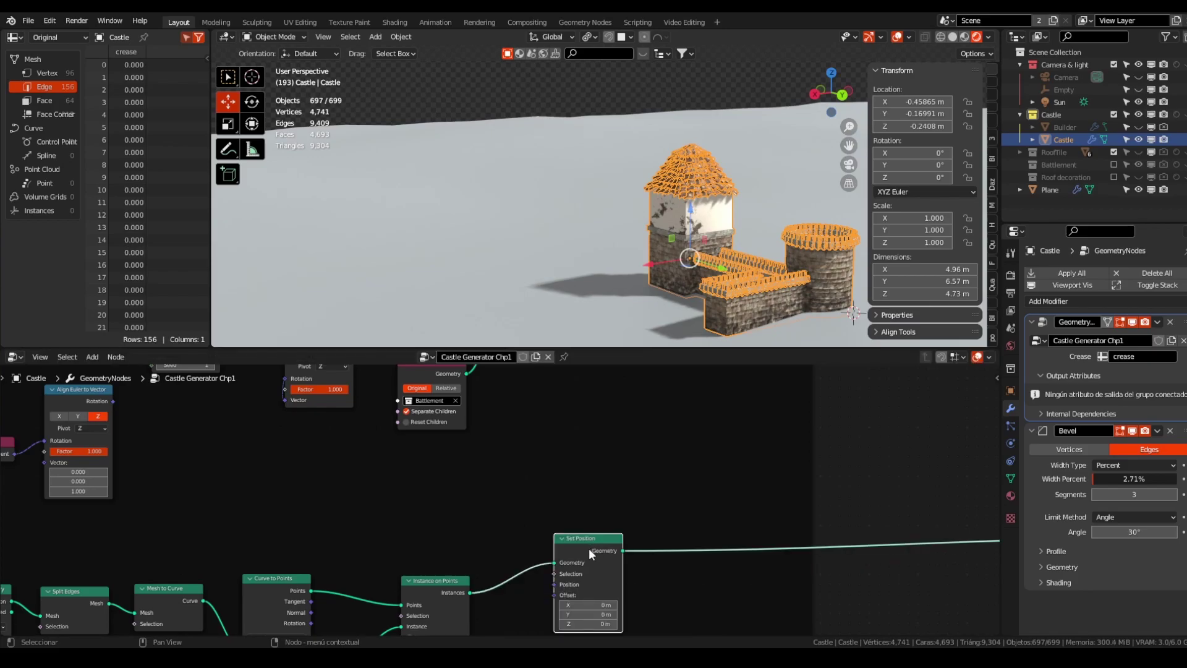
Step: Set the Set Position node's Z offset to -0.11 m and inspect the lowered battlements on the wall
{"action": "middle_click_drag", "start_coordinate": [716, 510], "coordinate": [657, 390]}
{"action": "scroll", "coordinate": [678, 267], "scroll_direction": "up", "scroll_amount": 5}
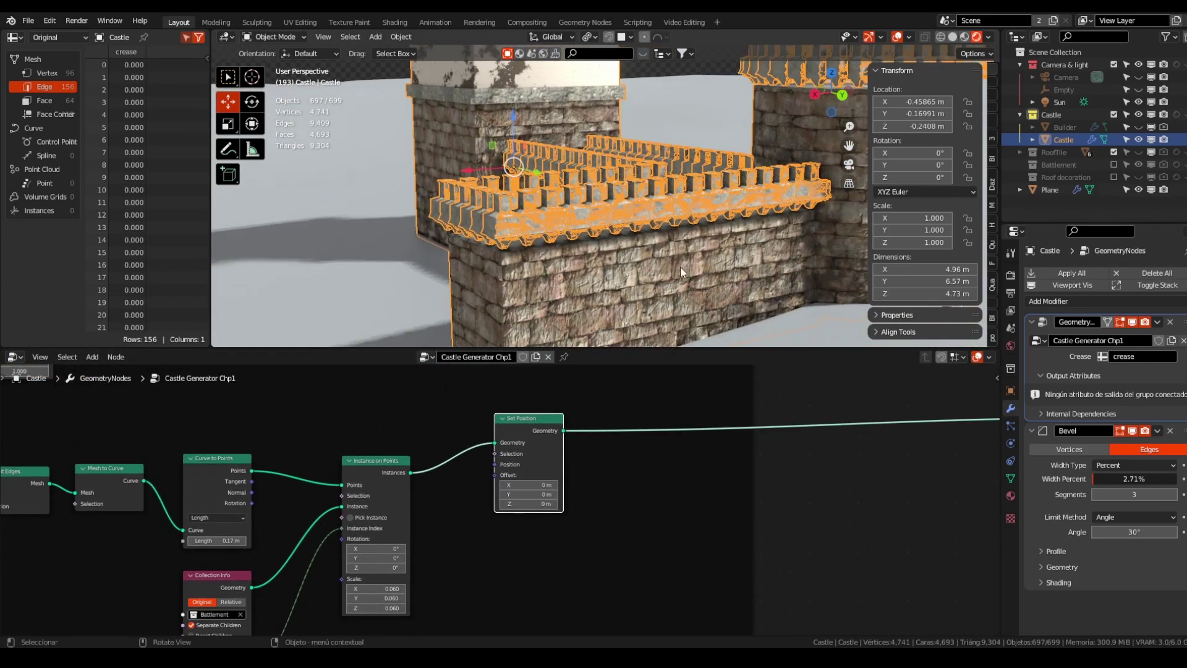
{"action": "scroll", "coordinate": [569, 525], "scroll_direction": "up", "scroll_amount": 2}
{"action": "scroll", "coordinate": [579, 529], "scroll_direction": "up", "scroll_amount": 3}
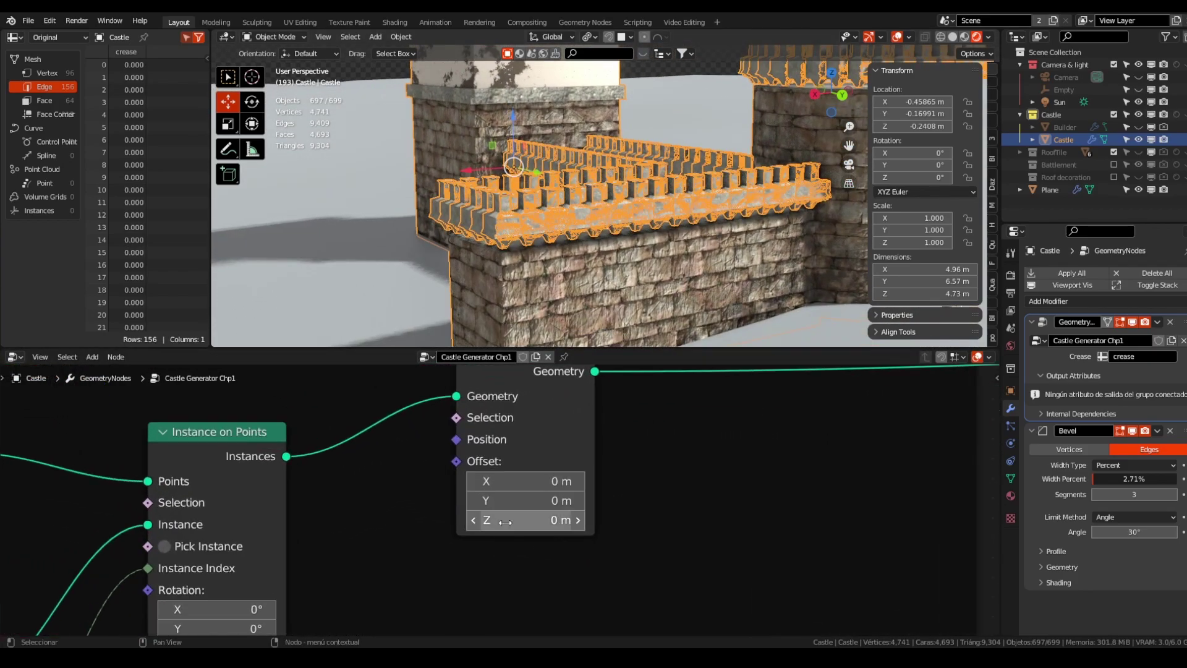
{"action": "left_click_drag", "start_coordinate": [544, 518], "coordinate": [523, 518]}
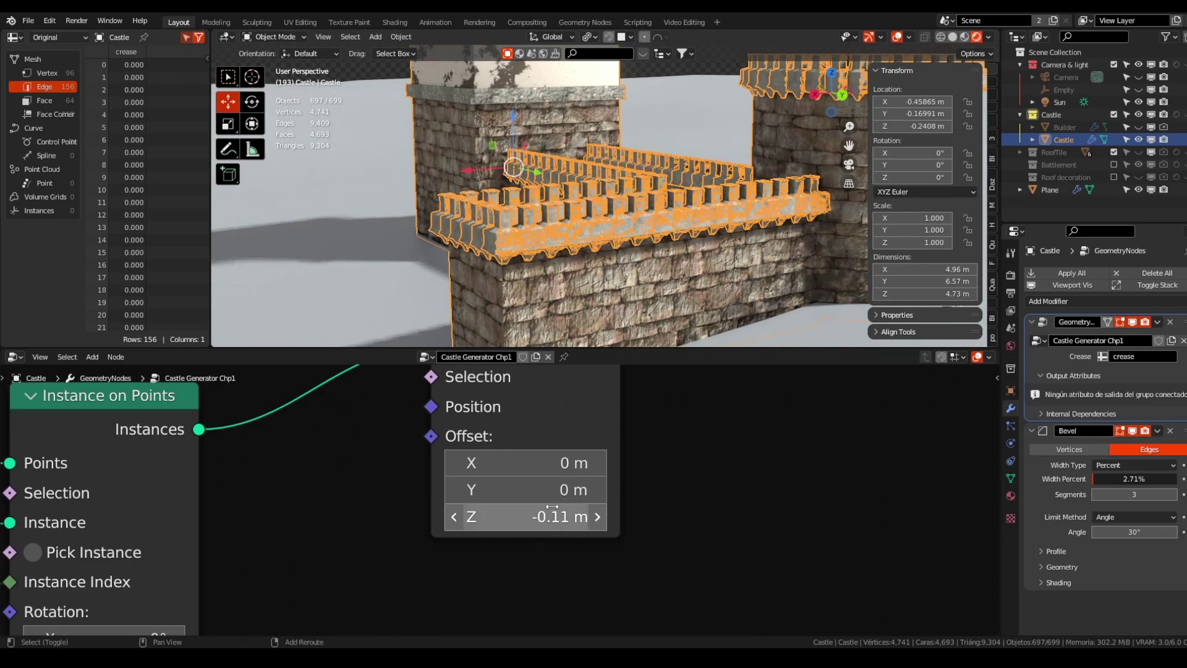
{"action": "left_click", "coordinate": [352, 309]}
{"action": "scroll", "coordinate": [556, 271], "scroll_direction": "up", "scroll_amount": 4}
{"action": "middle_click_drag", "start_coordinate": [557, 271], "coordinate": [507, 226]}
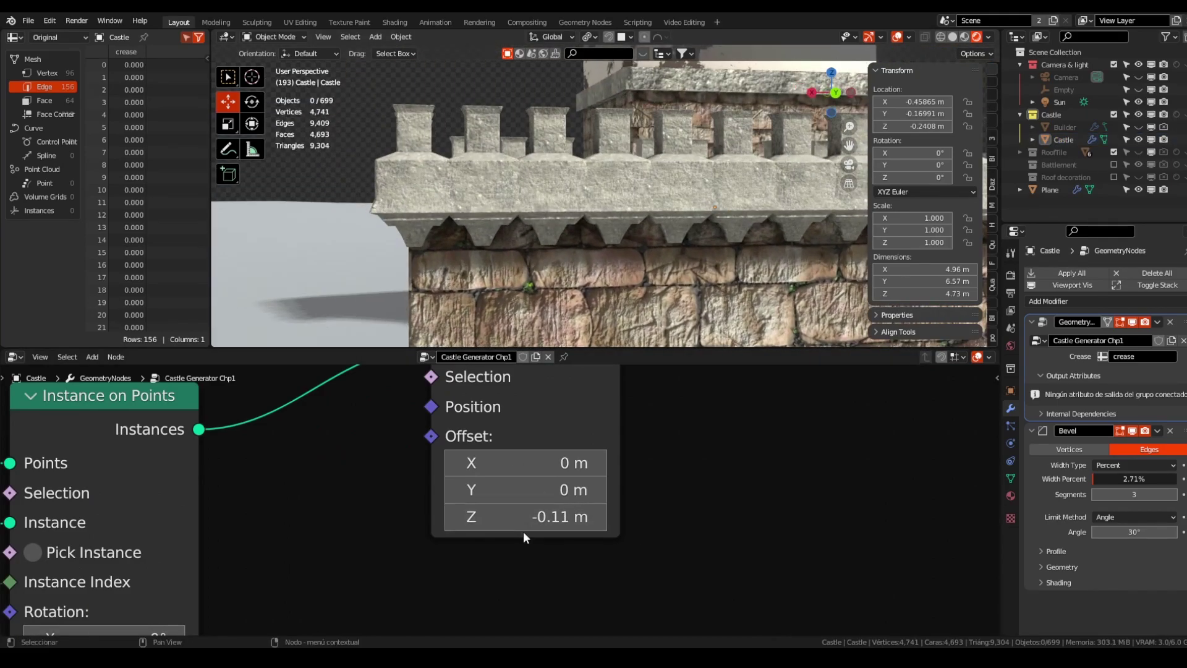
Step: Set the Set Position node's Z offset to -0.06 m and select the Castle in the viewport
{"action": "left_click_drag", "start_coordinate": [526, 517], "coordinate": [536, 517]}
{"action": "scroll", "coordinate": [475, 261], "scroll_direction": "down", "scroll_amount": 4}
{"action": "middle_click_drag", "start_coordinate": [475, 261], "coordinate": [544, 258]}
{"action": "left_click", "coordinate": [544, 237]}
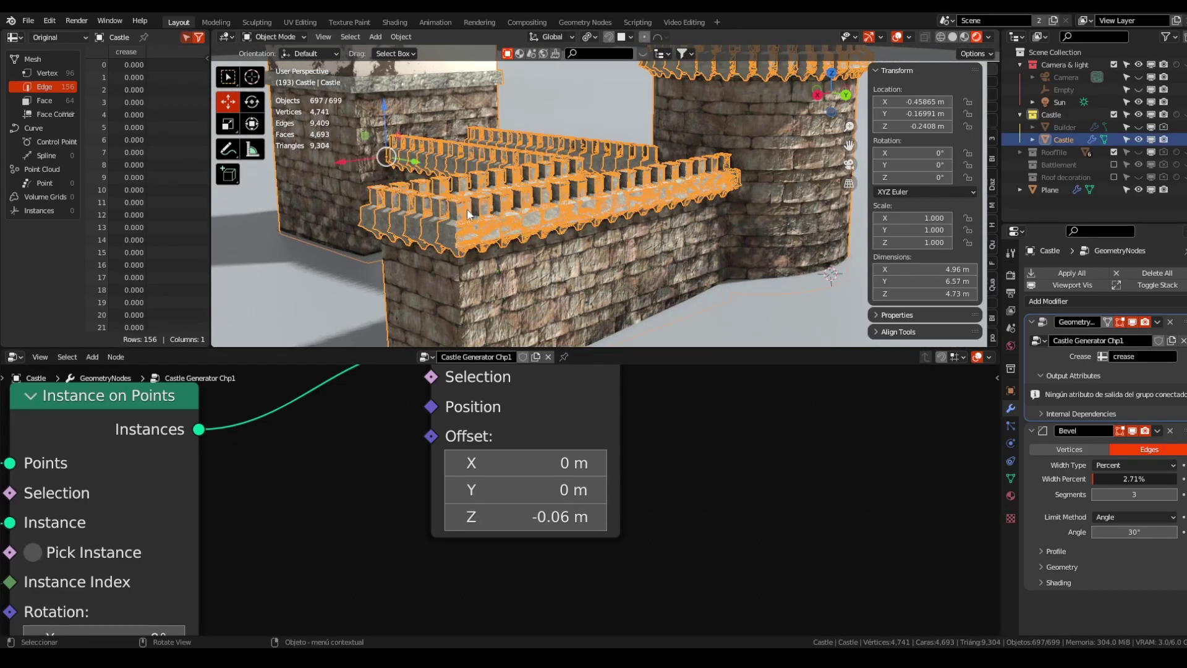
Step: Toggle Pick Instance on the new Instance on Points node several times to compare the battlements, leaving it enabled
{"action": "middle_click_drag", "start_coordinate": [282, 609], "coordinate": [516, 529]}
{"action": "scroll", "coordinate": [405, 526], "scroll_direction": "down", "scroll_amount": 6}
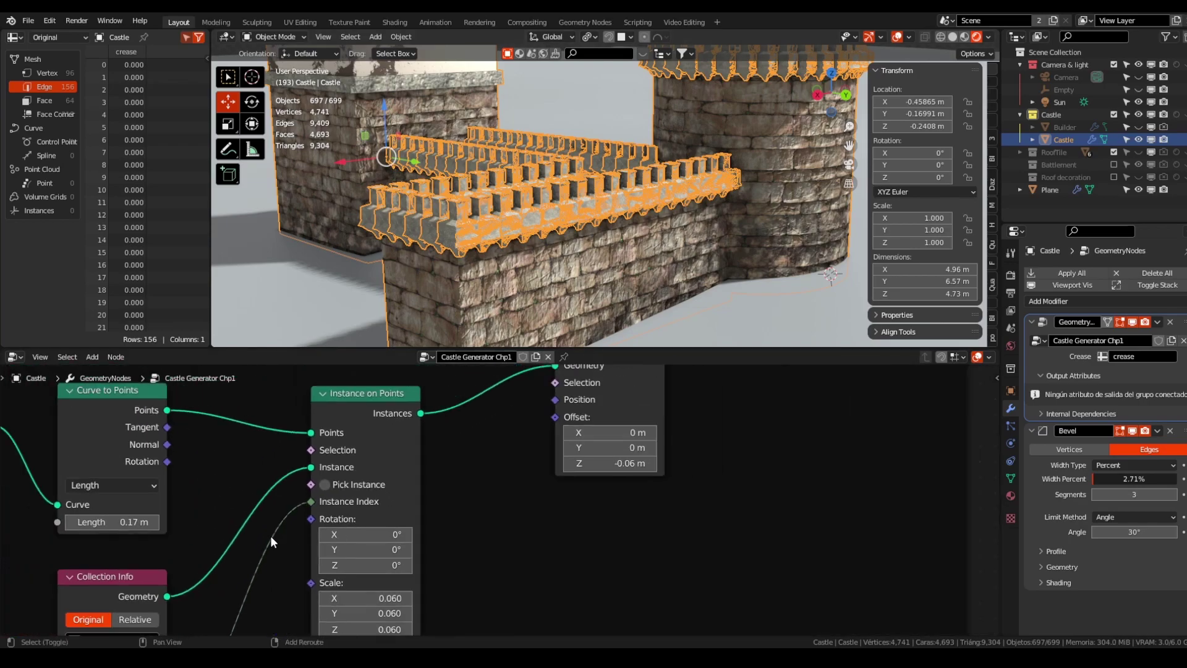
{"action": "middle_click_drag", "start_coordinate": [311, 491], "coordinate": [436, 451]}
{"action": "left_click", "coordinate": [453, 445]}
{"action": "left_click", "coordinate": [450, 445]}
{"action": "left_click", "coordinate": [451, 445]}
{"action": "left_click", "coordinate": [451, 445]}
{"action": "left_click", "coordinate": [451, 445]}
{"action": "scroll", "coordinate": [497, 276], "scroll_direction": "up", "scroll_amount": 4}
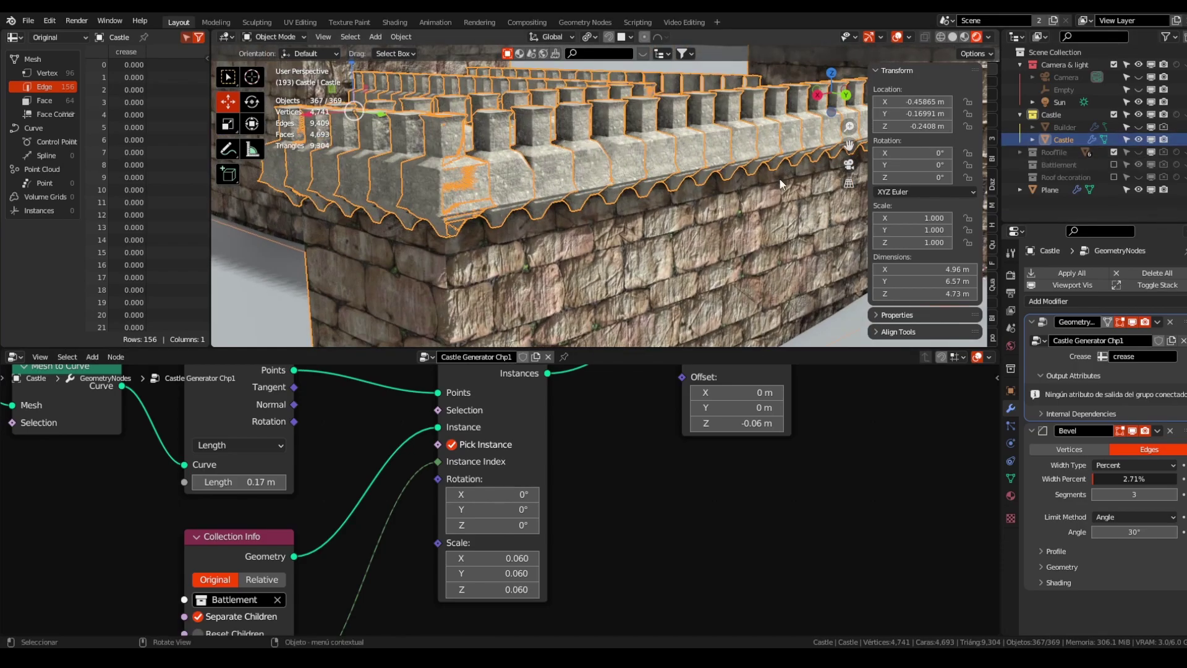
{"action": "left_click", "coordinate": [453, 442]}
{"action": "left_click", "coordinate": [453, 442]}
{"action": "left_click", "coordinate": [453, 442]}
{"action": "left_click", "coordinate": [453, 442]}
{"action": "left_click", "coordinate": [452, 443]}
{"action": "left_click", "coordinate": [453, 443]}
{"action": "left_click", "coordinate": [453, 443]}
{"action": "left_click", "coordinate": [453, 443]}
{"action": "left_click", "coordinate": [452, 444]}
{"action": "left_click", "coordinate": [453, 444]}
Step: Deselect the Castle and examine the battlements along the wall top from several angles
{"action": "scroll", "coordinate": [581, 122], "scroll_direction": "down", "scroll_amount": 5}
{"action": "middle_click_drag", "start_coordinate": [581, 122], "coordinate": [699, 194]}
{"action": "left_click", "coordinate": [700, 195]}
{"action": "scroll", "coordinate": [482, 143], "scroll_direction": "up", "scroll_amount": 5}
{"action": "middle_click_drag", "start_coordinate": [479, 146], "coordinate": [714, 160]}
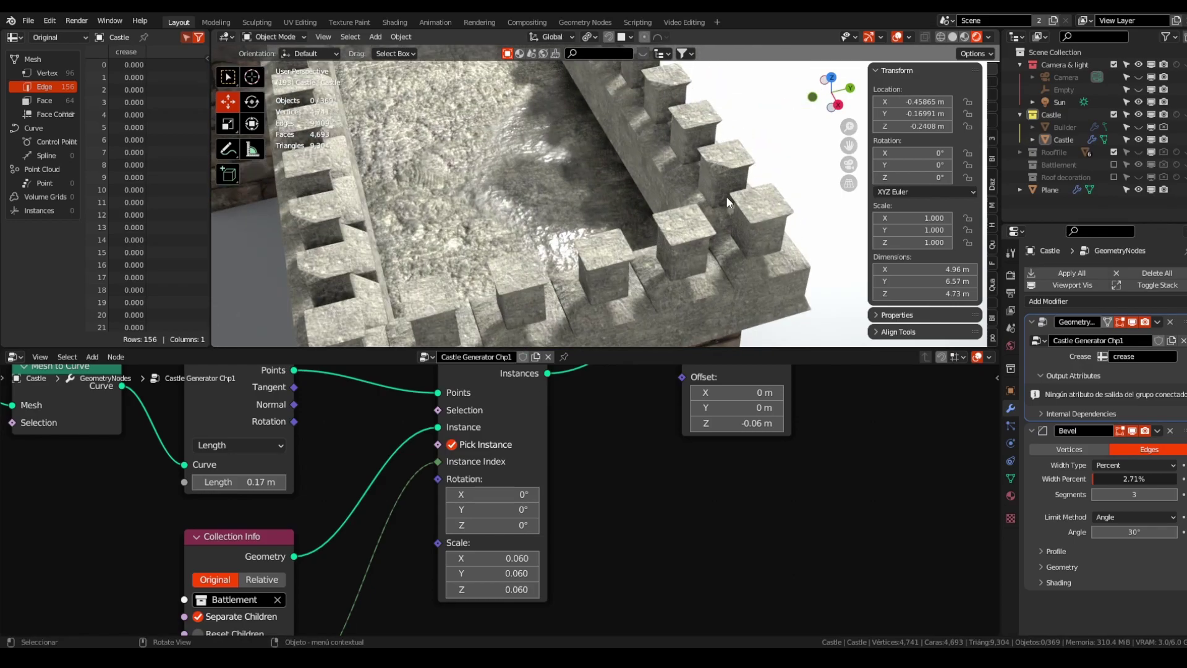
{"action": "scroll", "coordinate": [386, 236], "scroll_direction": "down", "scroll_amount": 4}
{"action": "middle_click_drag", "start_coordinate": [385, 236], "coordinate": [584, 232]}
{"action": "scroll", "coordinate": [585, 231], "scroll_direction": "down", "scroll_amount": 2}
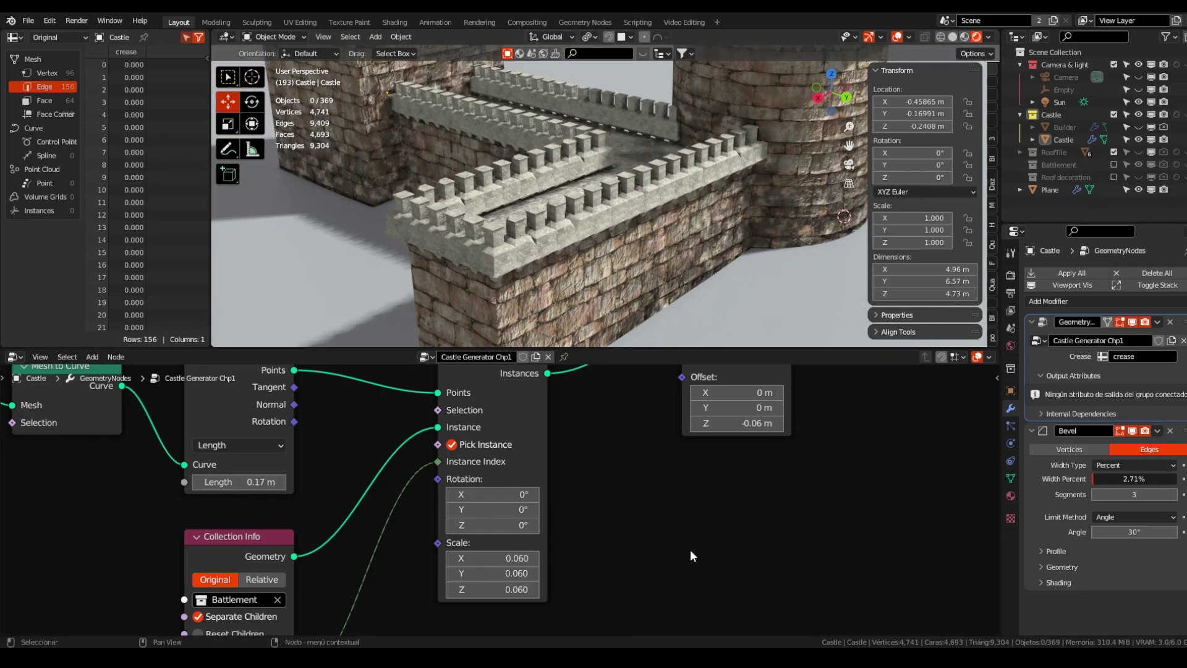
Step: Insert a Set Shade Smooth node after the Set Position node in the rebuilt Battlement chain
{"action": "scroll", "coordinate": [637, 513], "scroll_direction": "down", "scroll_amount": 4}
{"action": "scroll", "coordinate": [635, 502], "scroll_direction": "down", "scroll_amount": 3}
{"action": "left_click_drag", "start_coordinate": [606, 495], "coordinate": [566, 516]}
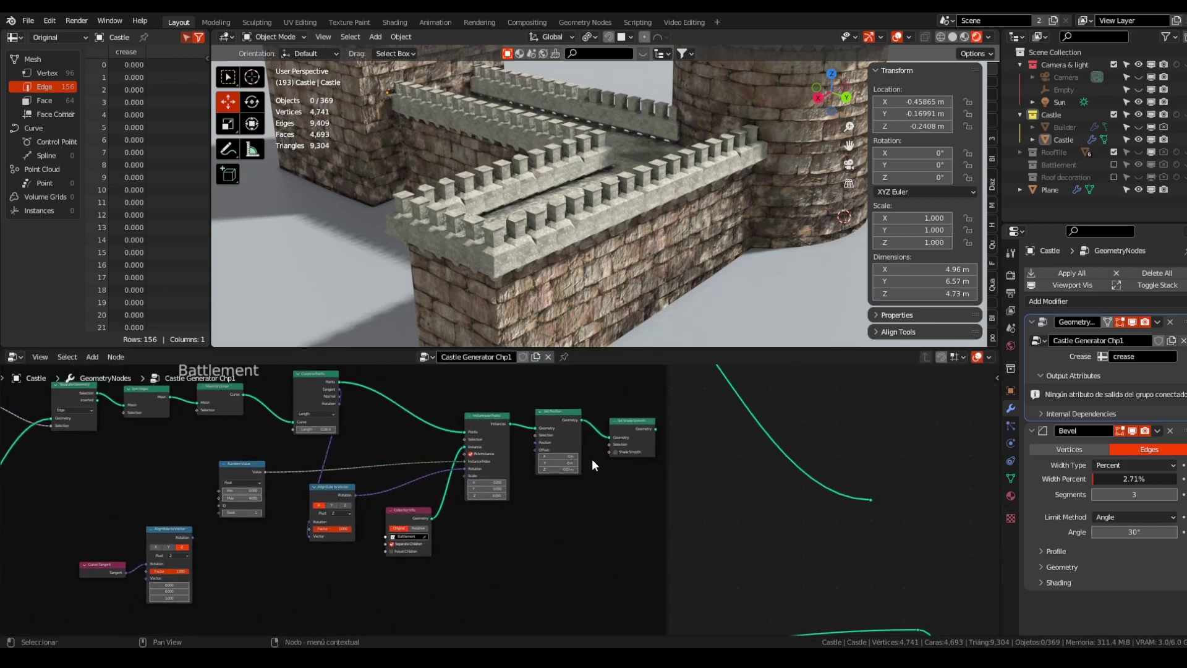
{"action": "scroll", "coordinate": [651, 450], "scroll_direction": "up", "scroll_amount": 2}
{"action": "middle_click_drag", "start_coordinate": [594, 570], "coordinate": [565, 455]}
{"action": "scroll", "coordinate": [565, 455], "scroll_direction": "up", "scroll_amount": 2}
{"action": "key", "text": "shift+a"}
{"action": "type", "text": "set"}
{"action": "key", "text": "BackSpace"}
{"action": "key", "text": "BackSpace"}
{"action": "type", "text": "set"}
{"action": "key", "text": "Down"}
{"action": "key", "text": "Down"}
{"action": "key", "text": "Down"}
{"action": "key", "text": "Down"}
{"action": "key", "text": "Down"}
{"action": "key", "text": "Down"}
{"action": "key", "text": "Down"}
{"action": "key", "text": "Return"}
{"action": "left_click", "coordinate": [618, 453]}
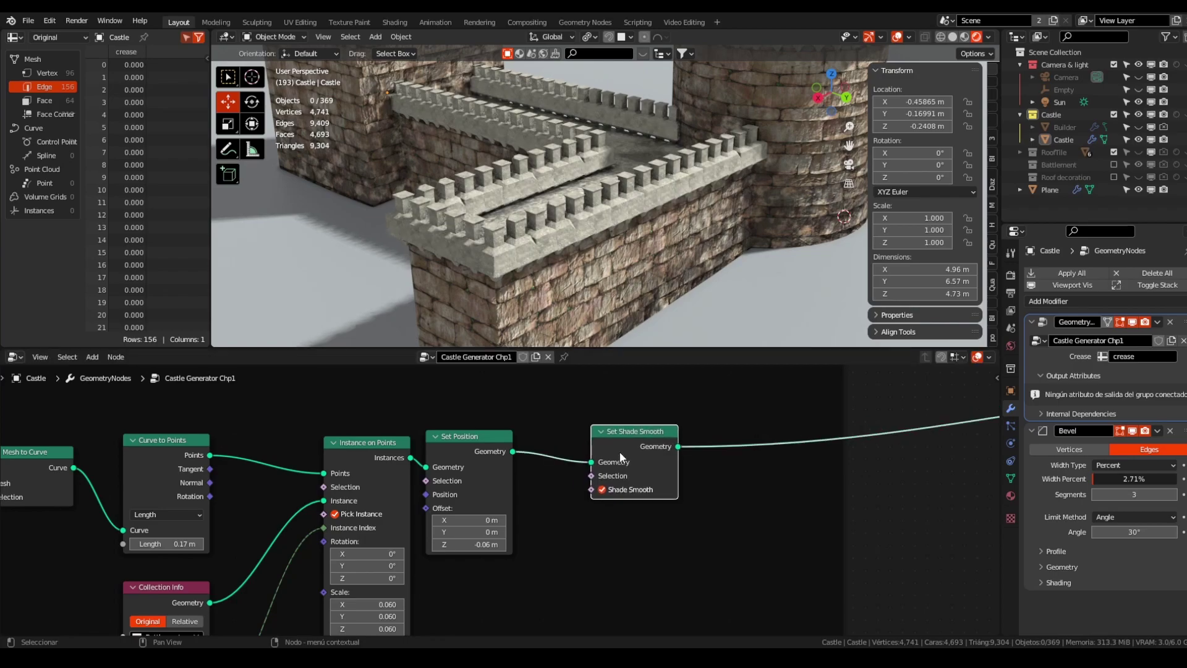
Step: Disable Shade Smooth on the new Set Shade Smooth node
{"action": "scroll", "coordinate": [521, 261], "scroll_direction": "up", "scroll_amount": 5}
{"action": "left_click", "coordinate": [601, 490]}
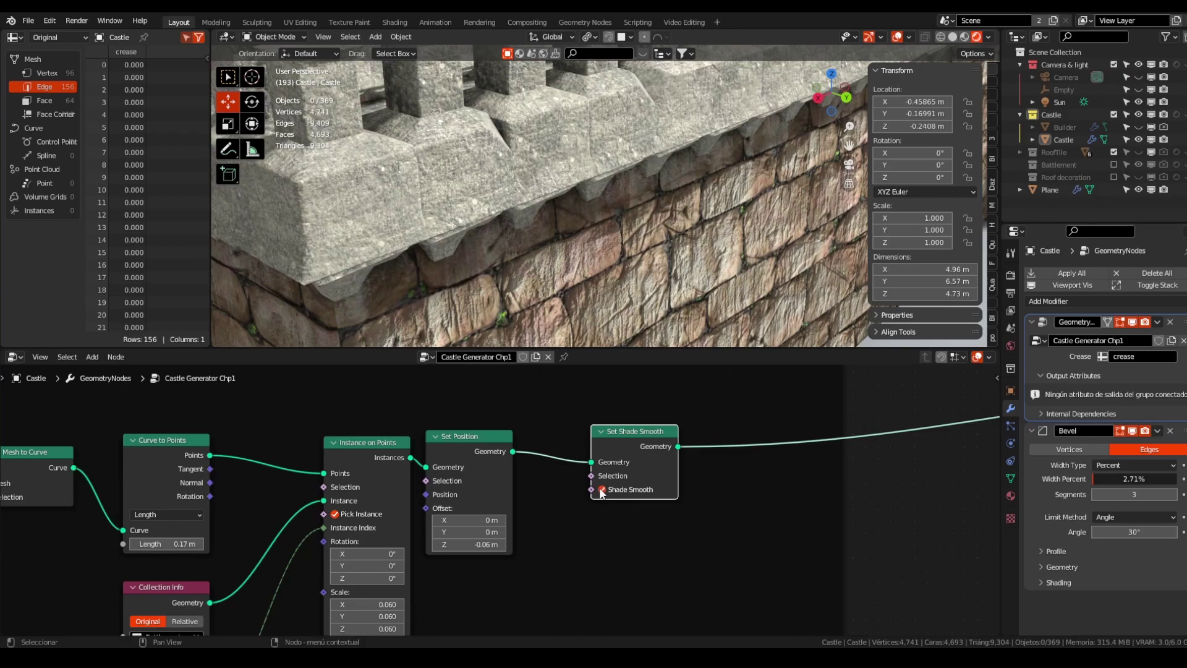
{"action": "scroll", "coordinate": [511, 482], "scroll_direction": "down", "scroll_amount": 2}
{"action": "scroll", "coordinate": [512, 482], "scroll_direction": "down", "scroll_amount": 5}
Step: Compare the rebuilt node chain with the original one and examine the battlements on the wall and round tower
{"action": "middle_click_drag", "start_coordinate": [529, 429], "coordinate": [605, 479], "text": "shift"}
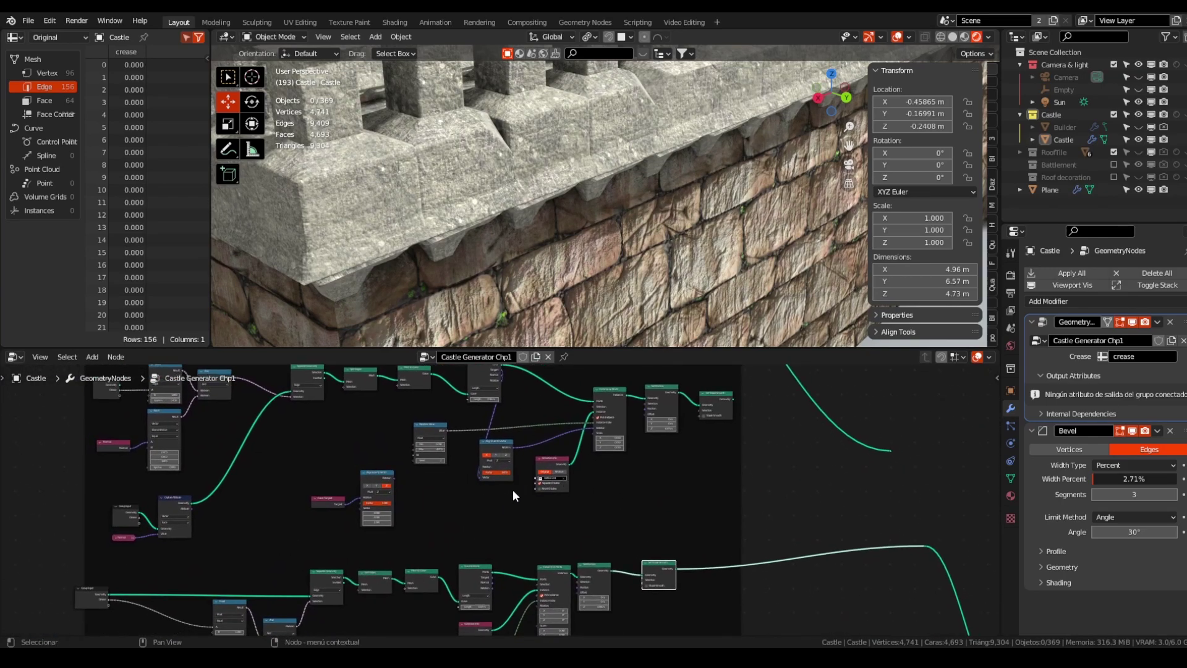
{"action": "scroll", "coordinate": [666, 522], "scroll_direction": "down", "scroll_amount": 3}
{"action": "scroll", "coordinate": [688, 170], "scroll_direction": "down", "scroll_amount": 6}
{"action": "middle_click_drag", "start_coordinate": [686, 212], "coordinate": [568, 291], "text": "shift"}
{"action": "scroll", "coordinate": [568, 291], "scroll_direction": "up", "scroll_amount": 3}
{"action": "middle_click_drag", "start_coordinate": [705, 167], "coordinate": [603, 206]}
{"action": "scroll", "coordinate": [658, 177], "scroll_direction": "up", "scroll_amount": 4}
{"action": "scroll", "coordinate": [631, 193], "scroll_direction": "down", "scroll_amount": 4}
{"action": "scroll", "coordinate": [636, 207], "scroll_direction": "up", "scroll_amount": 3}
{"action": "scroll", "coordinate": [559, 533], "scroll_direction": "up", "scroll_amount": 5}
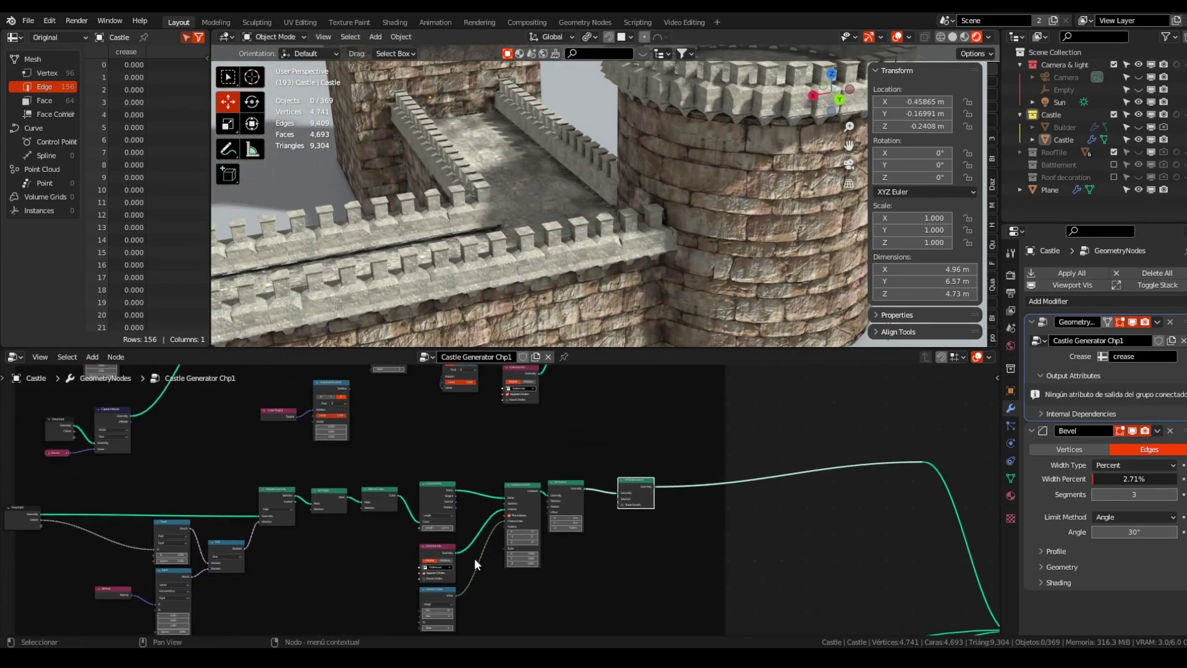
Step: Move the Instance on Points, Set Position and Set Shade Smooth nodes further right to make room before them
{"action": "scroll", "coordinate": [476, 557], "scroll_direction": "up", "scroll_amount": 3}
{"action": "middle_click_drag", "start_coordinate": [471, 578], "coordinate": [592, 533]}
{"action": "middle_click_drag", "start_coordinate": [625, 480], "coordinate": [398, 512]}
{"action": "left_click_drag", "start_coordinate": [437, 410], "coordinate": [704, 536]}
{"action": "left_click_drag", "start_coordinate": [637, 422], "coordinate": [804, 421]}
{"action": "middle_click_drag", "start_coordinate": [541, 565], "coordinate": [625, 487]}
Step: Add an Align Euler to Vector node and place it below and before the Instance on Points node
{"action": "scroll", "coordinate": [612, 497], "scroll_direction": "down", "scroll_amount": 1}
{"action": "key", "text": "shift+a"}
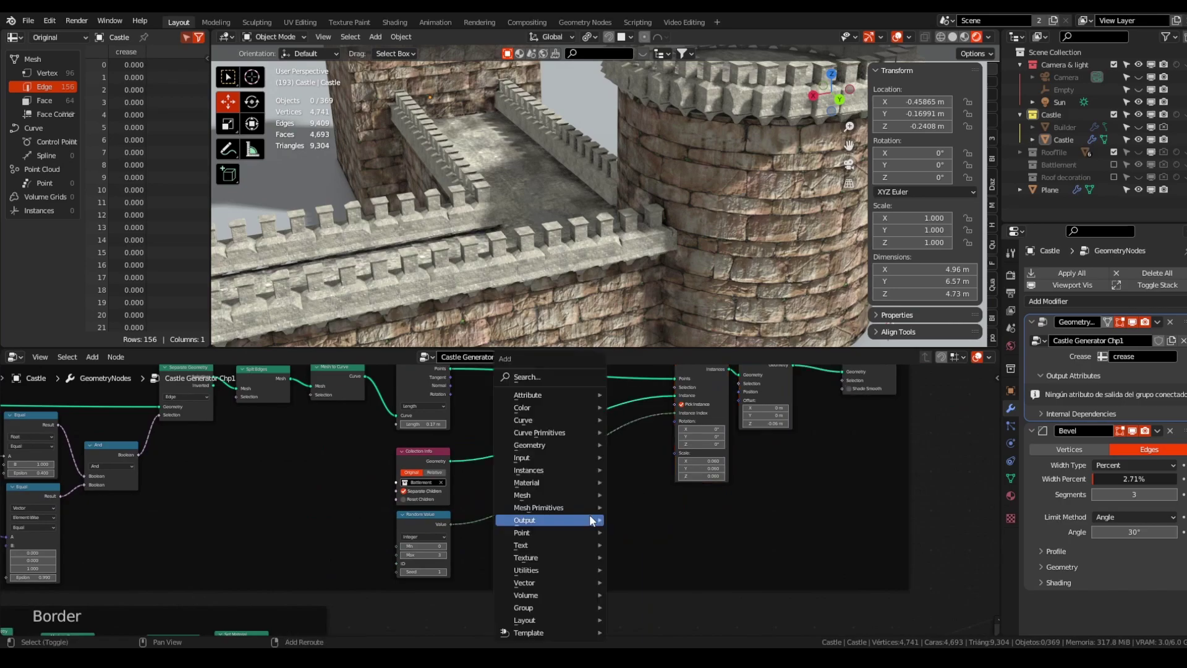
{"action": "type", "text": "align"}
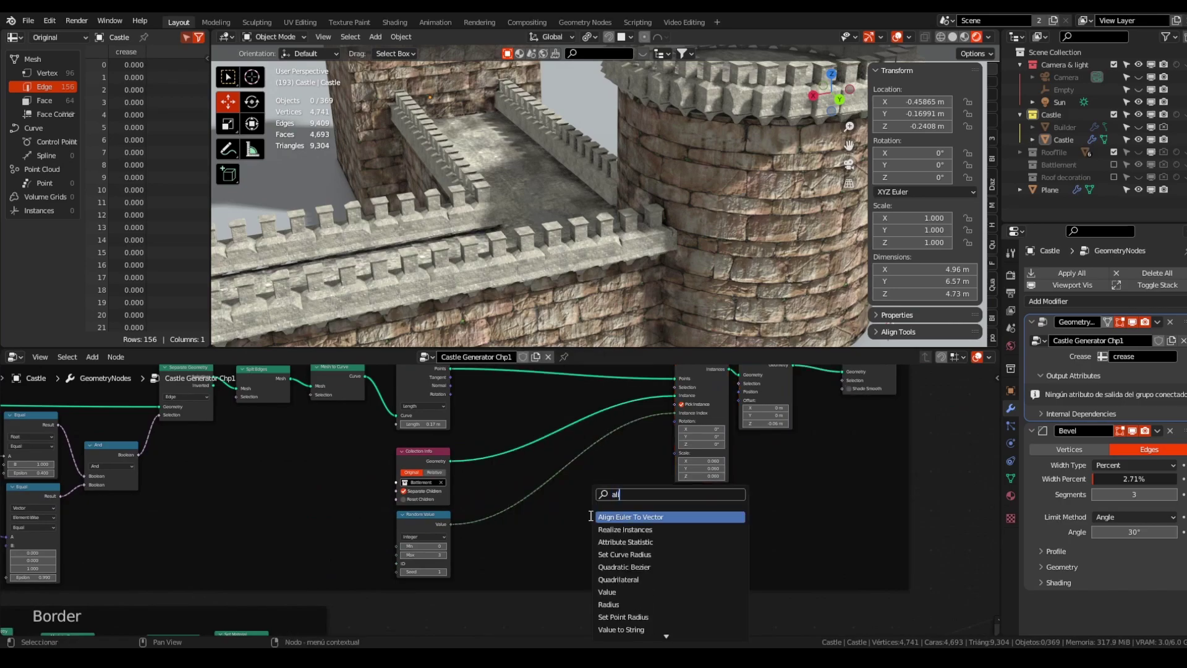
{"action": "key", "text": "Return"}
{"action": "left_click", "coordinate": [592, 478]}
{"action": "scroll", "coordinate": [592, 477], "scroll_direction": "down", "scroll_amount": 4}
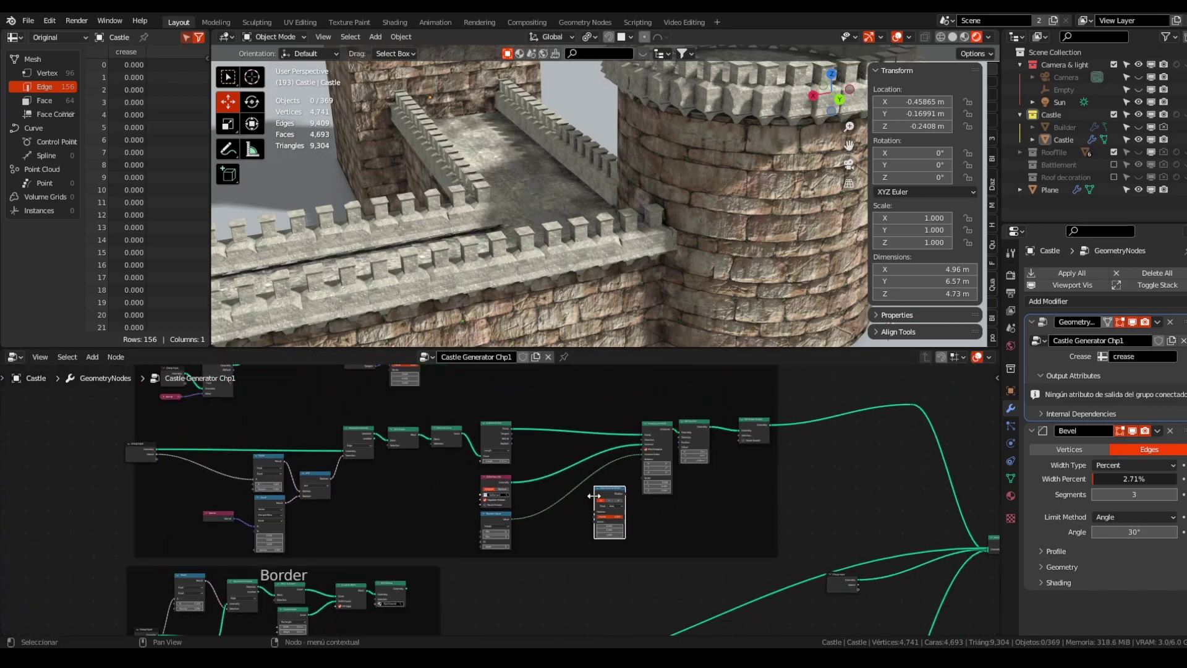
{"action": "middle_click_drag", "start_coordinate": [577, 511], "coordinate": [517, 499], "text": "shift"}
{"action": "scroll", "coordinate": [533, 406], "scroll_direction": "up", "scroll_amount": 2}
{"action": "scroll", "coordinate": [529, 475], "scroll_direction": "up", "scroll_amount": 3}
{"action": "left_click_drag", "start_coordinate": [602, 513], "coordinate": [600, 508]}
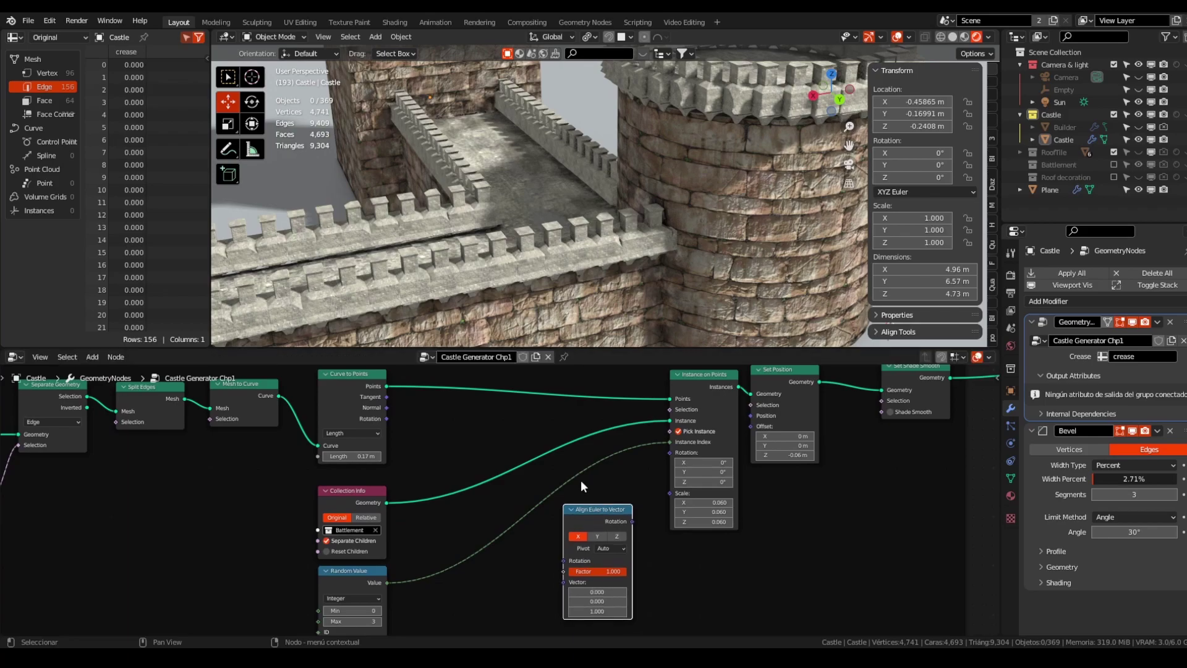
Step: Connect Curve to Points' Tangent to the Align Euler to Vector node's Vector, and its Rotation output to Instance on Points' Rotation
{"action": "left_click_drag", "start_coordinate": [387, 397], "coordinate": [527, 545]}
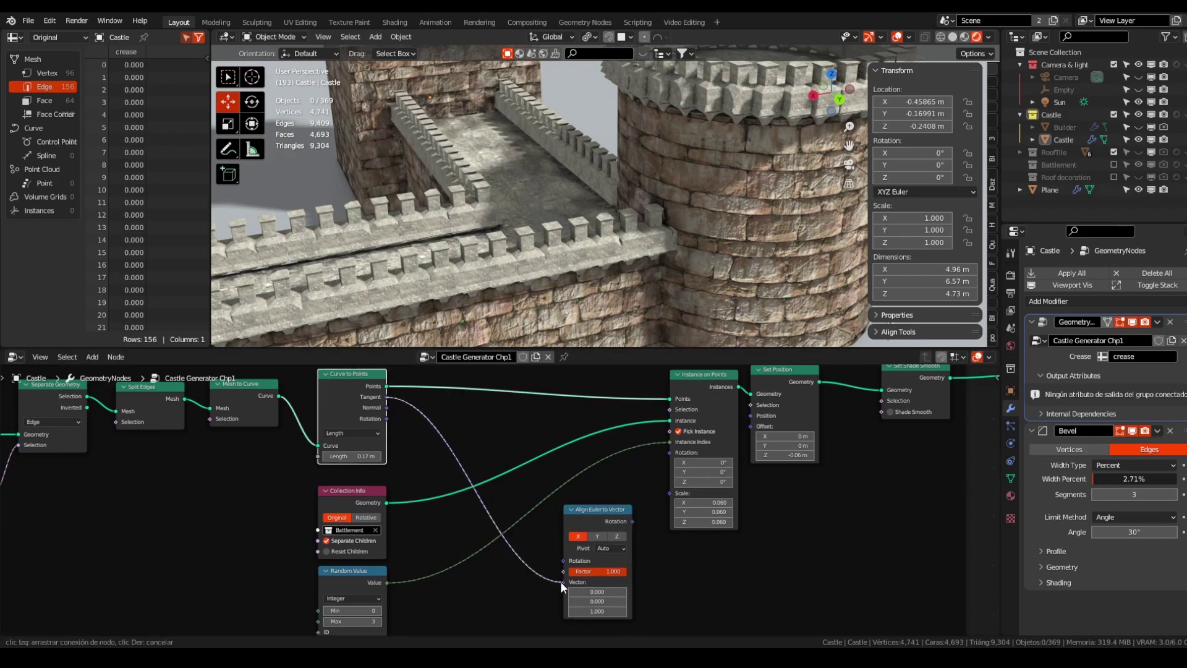
{"action": "left_click_drag", "start_coordinate": [561, 581], "coordinate": [562, 582]}
{"action": "left_click_drag", "start_coordinate": [633, 521], "coordinate": [670, 456]}
Step: Examine how the battlements are oriented along the walls and around the round tower
{"action": "scroll", "coordinate": [695, 207], "scroll_direction": "down", "scroll_amount": 5}
{"action": "middle_click_drag", "start_coordinate": [700, 202], "coordinate": [491, 270]}
{"action": "scroll", "coordinate": [705, 250], "scroll_direction": "up", "scroll_amount": 4}
{"action": "scroll", "coordinate": [492, 271], "scroll_direction": "up", "scroll_amount": 4}
{"action": "middle_click_drag", "start_coordinate": [562, 160], "coordinate": [585, 264]}
{"action": "scroll", "coordinate": [635, 221], "scroll_direction": "down", "scroll_amount": 6}
{"action": "scroll", "coordinate": [617, 194], "scroll_direction": "up", "scroll_amount": 5}
{"action": "scroll", "coordinate": [384, 464], "scroll_direction": "down", "scroll_amount": 1}
Step: Mute the Split Edges node before Mesh to Curve and examine the battlements' orientation at the wall corners
{"action": "middle_click_drag", "start_coordinate": [167, 491], "coordinate": [344, 532]}
{"action": "left_click", "coordinate": [349, 456]}
{"action": "middle_click_drag", "start_coordinate": [384, 572], "coordinate": [383, 542]}
{"action": "scroll", "coordinate": [535, 176], "scroll_direction": "down", "scroll_amount": 3}
{"action": "mouse_move", "coordinate": [534, 176]}
{"action": "middle_mouse_down"}
{"action": "mouse_move", "coordinate": [550, 185]}
{"action": "mouse_move", "coordinate": [534, 192]}
{"action": "middle_mouse_up"}
{"action": "scroll", "coordinate": [345, 444], "scroll_direction": "up", "scroll_amount": 4}
{"action": "middle_click_drag", "start_coordinate": [347, 459], "coordinate": [370, 473]}
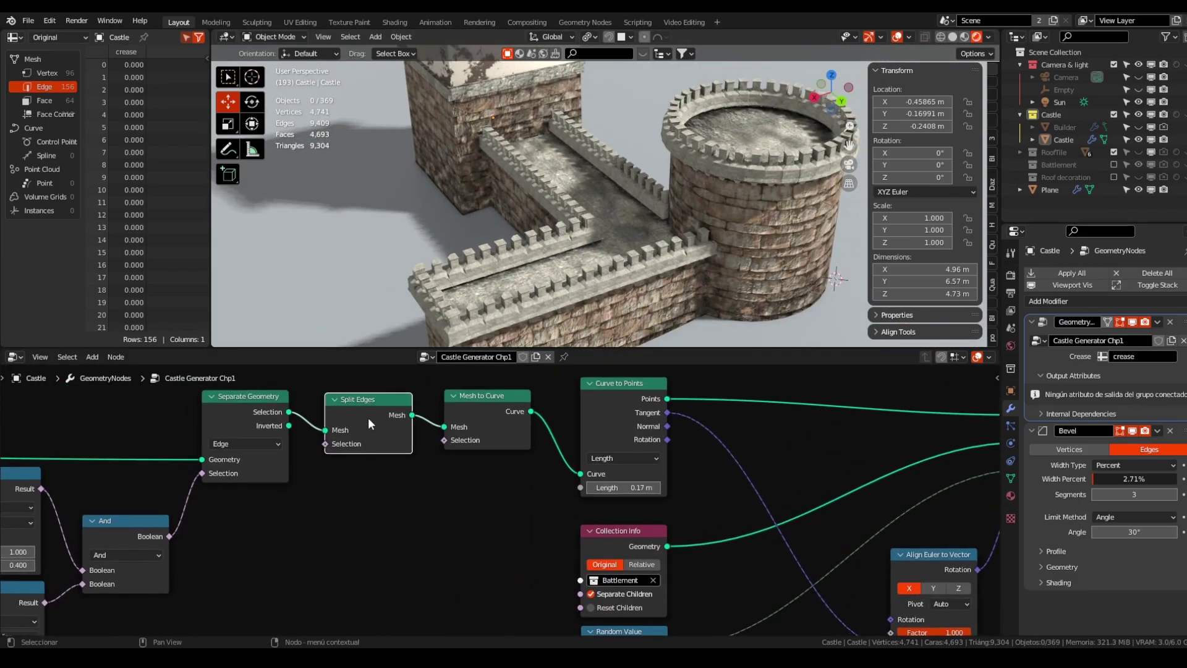
{"action": "key", "text": "m"}
{"action": "middle_click_drag", "start_coordinate": [545, 254], "coordinate": [616, 236]}
{"action": "scroll", "coordinate": [616, 236], "scroll_direction": "up", "scroll_amount": 6}
{"action": "middle_click_drag", "start_coordinate": [595, 148], "coordinate": [666, 158]}
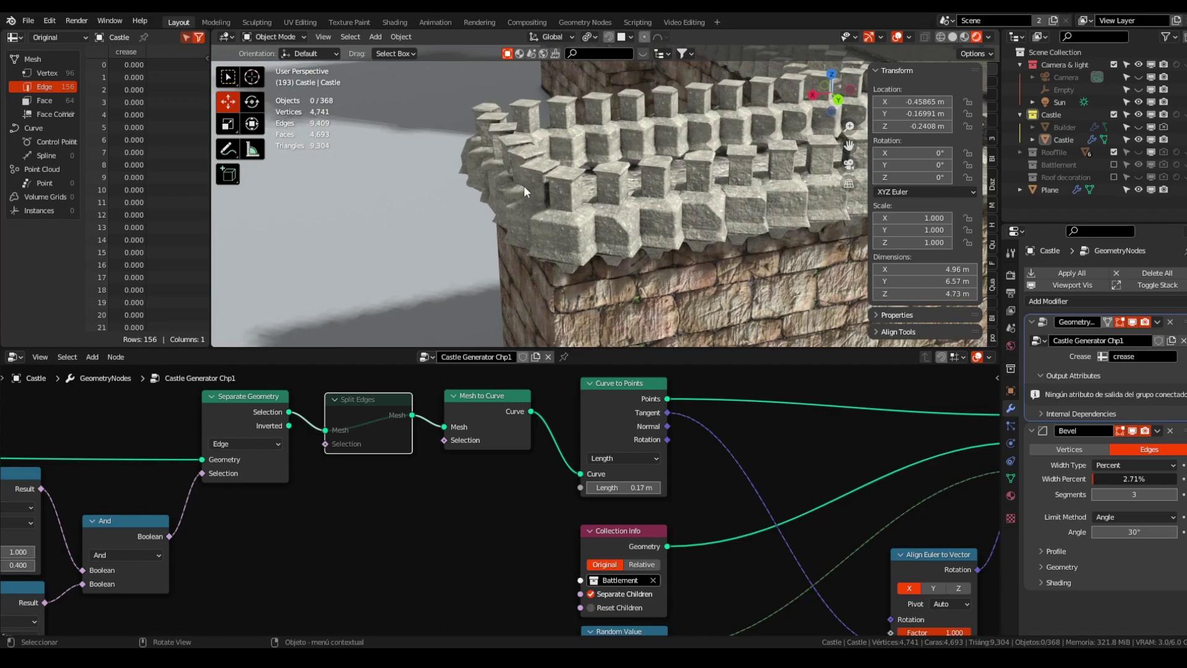
{"action": "scroll", "coordinate": [775, 214], "scroll_direction": "down", "scroll_amount": 4}
{"action": "middle_click_drag", "start_coordinate": [532, 177], "coordinate": [511, 202]}
{"action": "scroll", "coordinate": [507, 156], "scroll_direction": "down", "scroll_amount": 2}
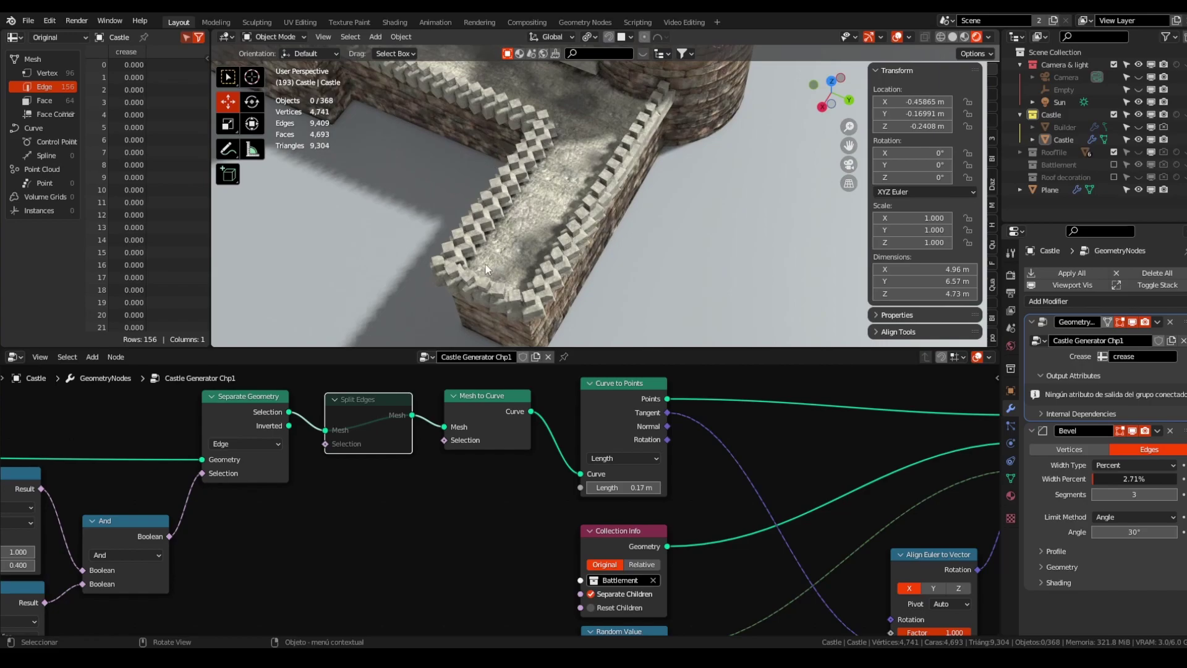
{"action": "middle_click_drag", "start_coordinate": [536, 229], "coordinate": [627, 104]}
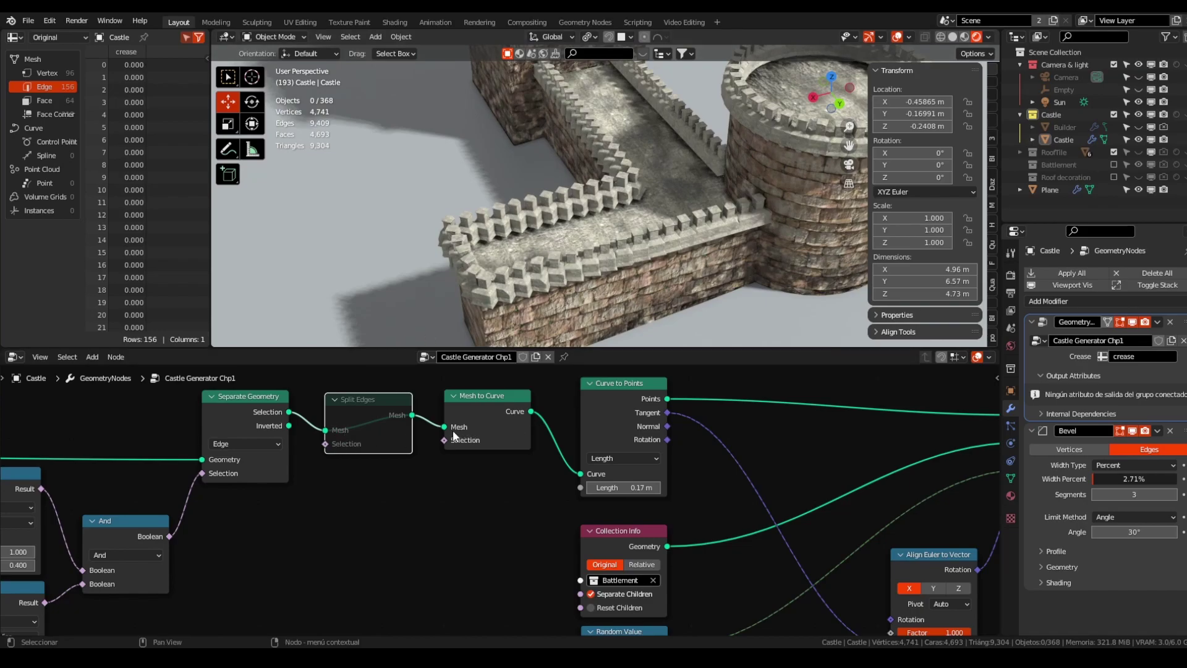
Step: Unmute the Split Edges node and view the whole castle
{"action": "key", "text": "m"}
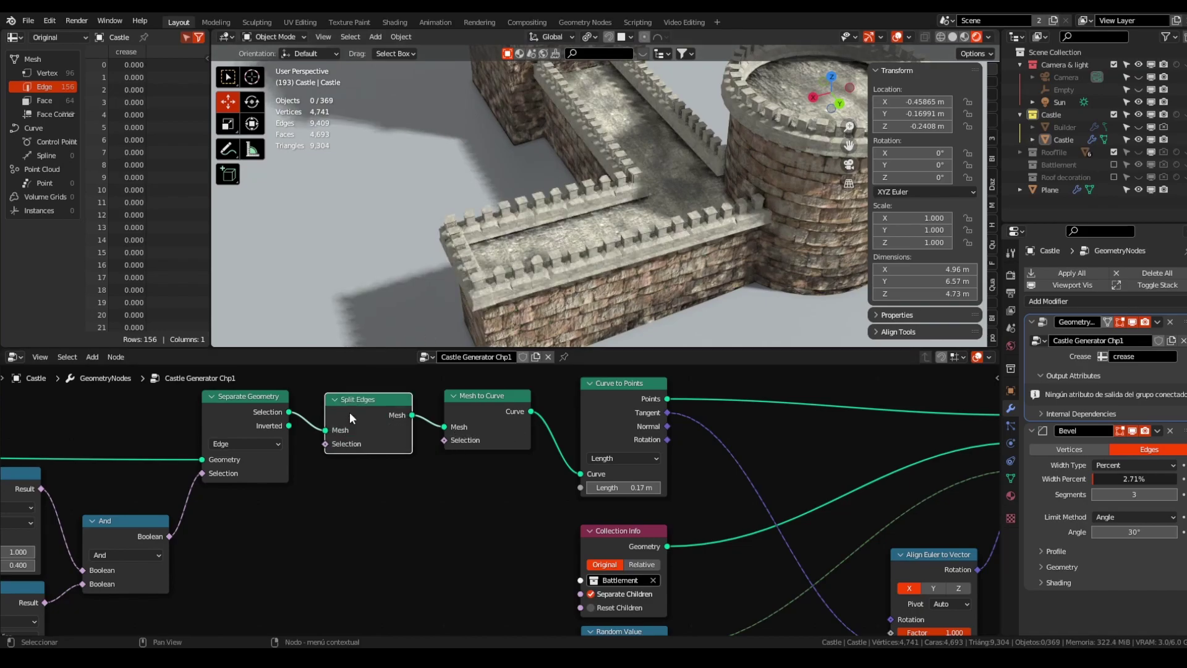
{"action": "left_click_drag", "start_coordinate": [358, 426], "coordinate": [347, 420]}
{"action": "scroll", "coordinate": [544, 210], "scroll_direction": "down", "scroll_amount": 5}
{"action": "mouse_move", "coordinate": [544, 210]}
{"action": "middle_mouse_down"}
{"action": "mouse_move", "coordinate": [615, 197]}
{"action": "mouse_move", "coordinate": [560, 226]}
{"action": "middle_mouse_up"}
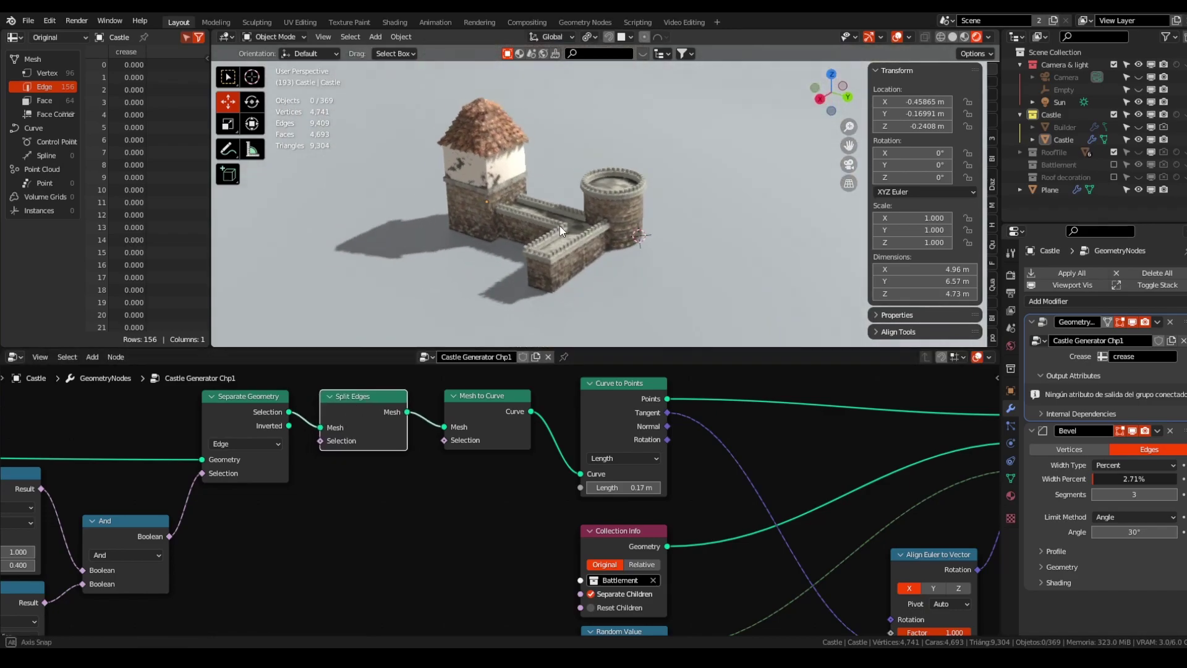
{"action": "scroll", "coordinate": [529, 185], "scroll_direction": "up", "scroll_amount": 3}
{"action": "middle_click_drag", "start_coordinate": [625, 288], "coordinate": [590, 277], "text": "shift"}
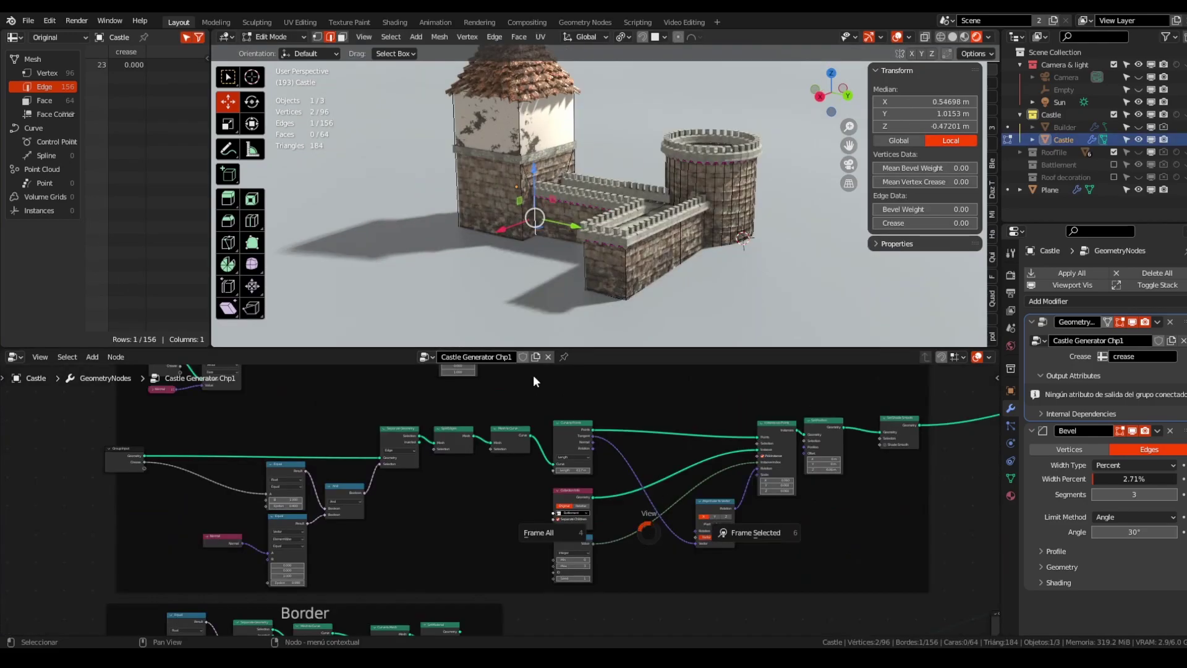
Step: Shrink the spreadsheet area to widen the 3D viewport and examine the roof tiles and corner decorations
{"action": "scroll", "coordinate": [550, 532], "scroll_direction": "down", "scroll_amount": 5}
{"action": "left_click_drag", "start_coordinate": [209, 234], "coordinate": [21, 253]}
{"action": "scroll", "coordinate": [478, 538], "scroll_direction": "up", "scroll_amount": 5}
{"action": "middle_click_drag", "start_coordinate": [578, 432], "coordinate": [595, 458]}
{"action": "scroll", "coordinate": [663, 529], "scroll_direction": "up", "scroll_amount": 3}
{"action": "left_click_drag", "start_coordinate": [590, 444], "coordinate": [666, 601]}
{"action": "middle_click_drag", "start_coordinate": [451, 202], "coordinate": [485, 242], "text": "shift"}
{"action": "scroll", "coordinate": [446, 126], "scroll_direction": "up", "scroll_amount": 5}
{"action": "middle_click_drag", "start_coordinate": [447, 139], "coordinate": [454, 106]}
{"action": "scroll", "coordinate": [455, 185], "scroll_direction": "up", "scroll_amount": 3}
{"action": "mouse_move", "coordinate": [456, 234]}
{"action": "middle_mouse_down"}
{"action": "mouse_move", "coordinate": [470, 211]}
{"action": "mouse_move", "coordinate": [476, 235]}
{"action": "middle_mouse_up"}
{"action": "scroll", "coordinate": [473, 210], "scroll_direction": "up", "scroll_amount": 1}
{"action": "scroll", "coordinate": [532, 476], "scroll_direction": "down", "scroll_amount": 6}
Step: Move the reroute point on the Roof Decoration output link up and away from the Battlement output link
{"action": "middle_click_drag", "start_coordinate": [532, 476], "coordinate": [583, 482], "text": "shift"}
{"action": "scroll", "coordinate": [646, 513], "scroll_direction": "up", "scroll_amount": 4}
{"action": "left_click", "coordinate": [627, 477]}
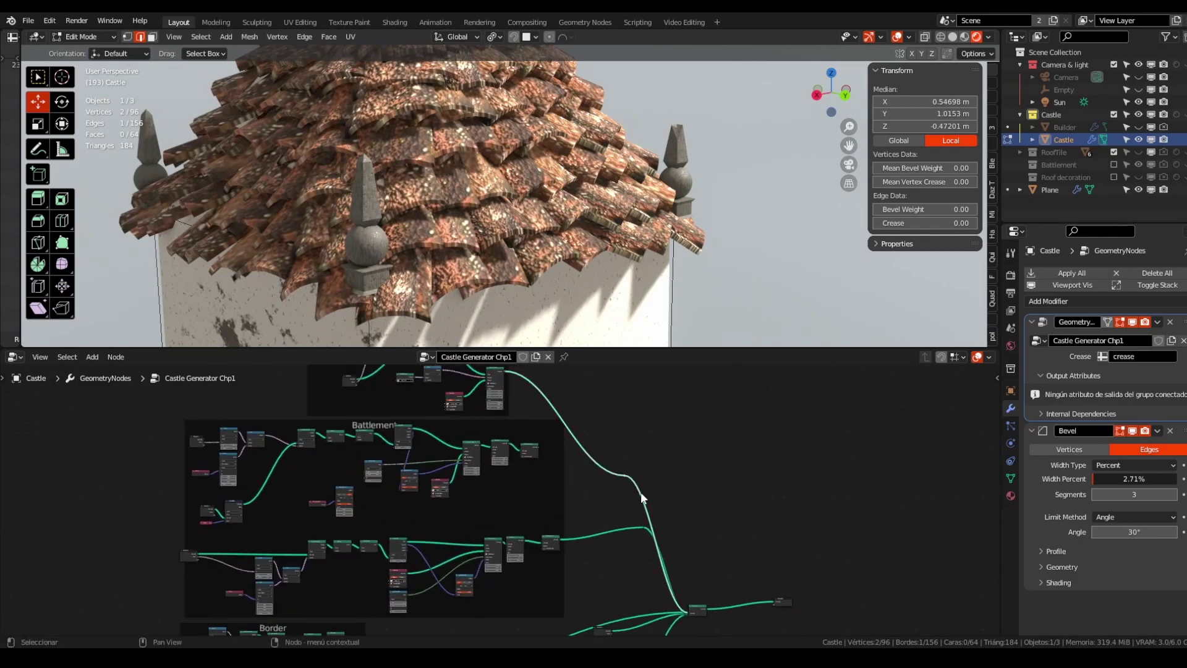
{"action": "key", "text": "g"}
{"action": "left_click", "coordinate": [677, 412]}
Step: Delete the original Battlement frame with its node chain and the leftover nodes beside it
{"action": "middle_click_drag", "start_coordinate": [553, 488], "coordinate": [655, 488], "text": "shift"}
{"action": "scroll", "coordinate": [655, 488], "scroll_direction": "up", "scroll_amount": 3}
{"action": "middle_click_drag", "start_coordinate": [531, 478], "coordinate": [632, 473], "text": "shift"}
{"action": "left_click_drag", "start_coordinate": [257, 423], "coordinate": [752, 502]}
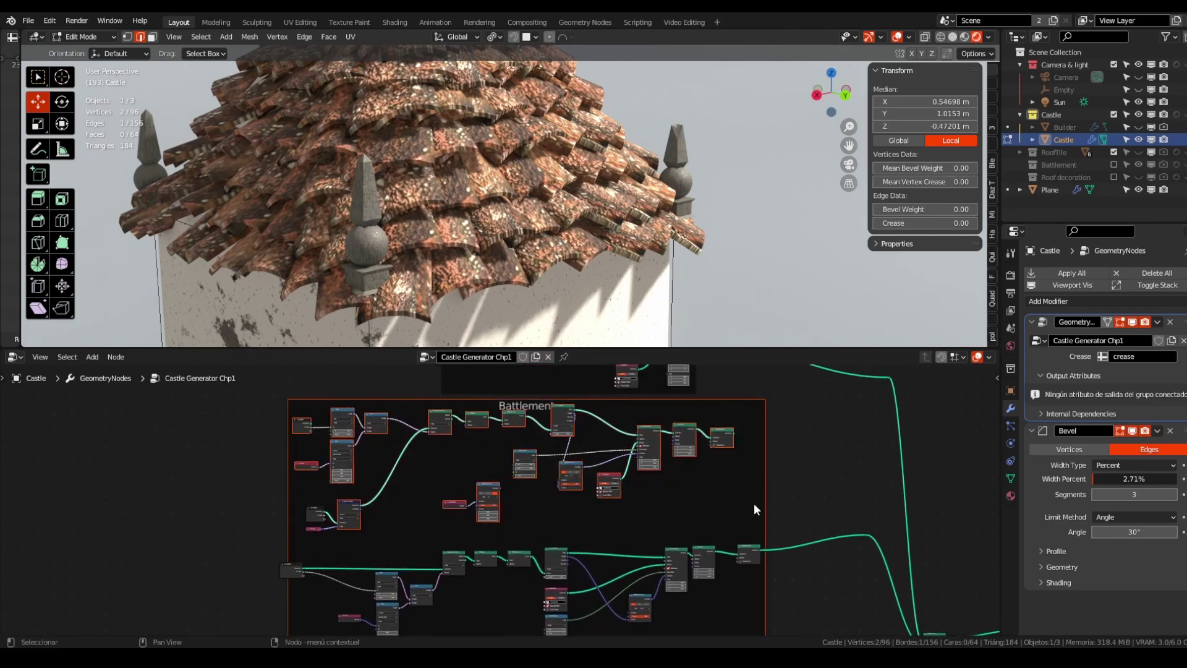
{"action": "key", "text": "x"}
{"action": "left_click_drag", "start_coordinate": [290, 481], "coordinate": [328, 528]}
{"action": "key", "text": "x"}
Step: Join all nodes of the rebuilt chain into a new frame labelled Battlement
{"action": "middle_click_drag", "start_coordinate": [419, 502], "coordinate": [387, 430]}
{"action": "left_click_drag", "start_coordinate": [128, 423], "coordinate": [729, 559]}
{"action": "scroll", "coordinate": [729, 558], "scroll_direction": "up", "scroll_amount": 1}
{"action": "mouse_move", "coordinate": [728, 556]}
{"action": "middle_mouse_down", "text": "shift"}
{"action": "mouse_move", "coordinate": [711, 525]}
{"action": "mouse_move", "coordinate": [734, 576]}
{"action": "middle_mouse_up", "text": "shift"}
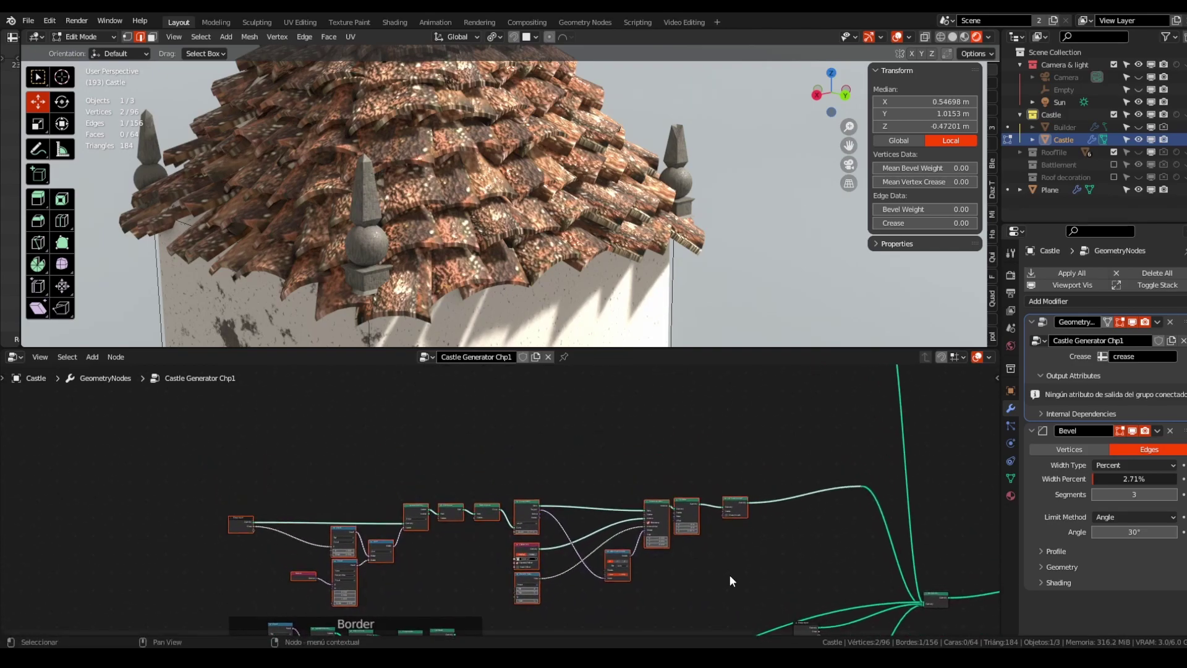
{"action": "key", "text": "ctrl+j"}
{"action": "key", "text": "F2"}
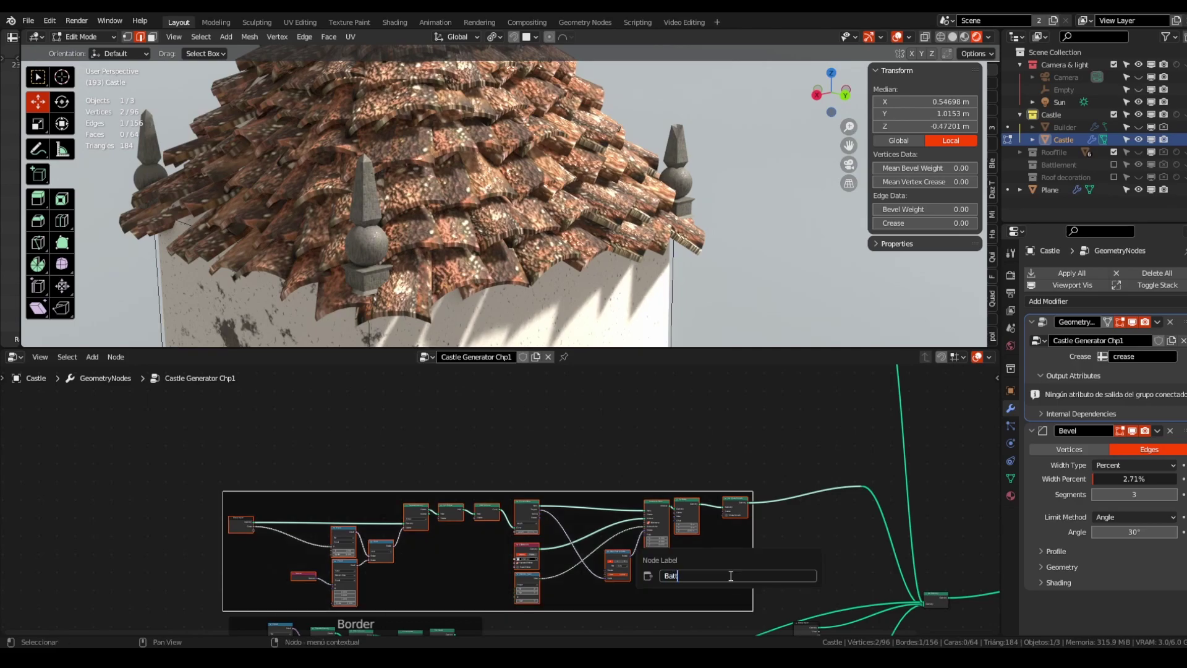
{"action": "type", "text": "Battlement"}
{"action": "key", "text": "Return"}
Step: Set the new Battlement frame's label size to 64 in its node properties
{"action": "left_click_drag", "start_coordinate": [509, 493], "coordinate": [503, 469]}
{"action": "key", "text": "n"}
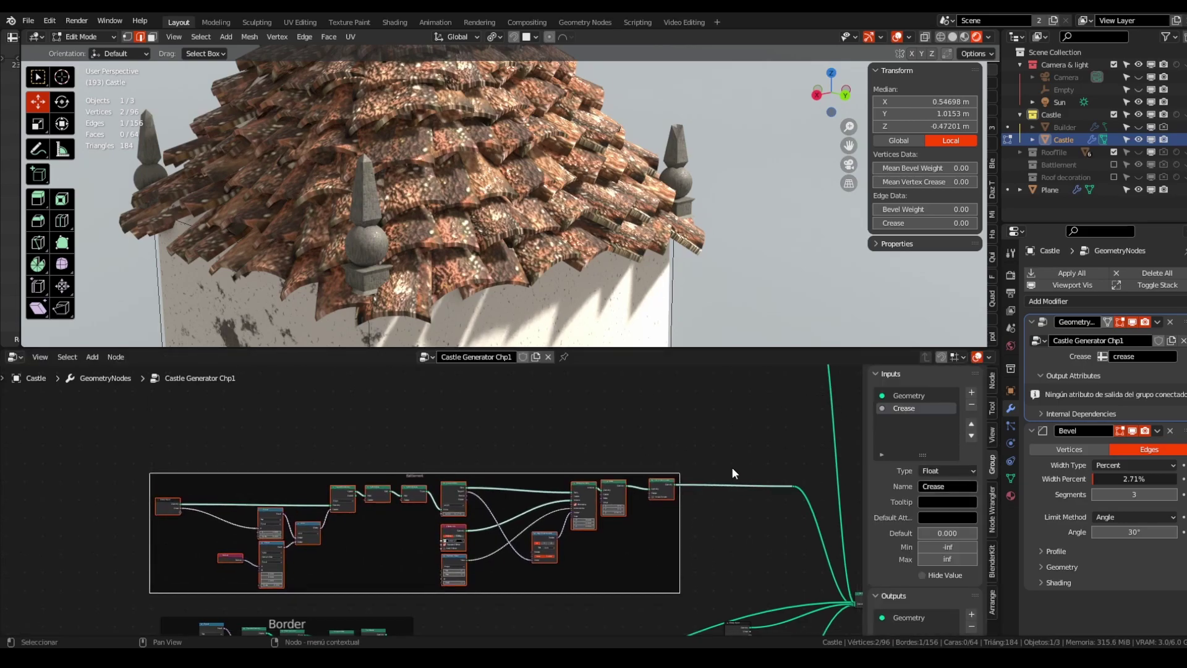
{"action": "left_click", "coordinate": [537, 470]}
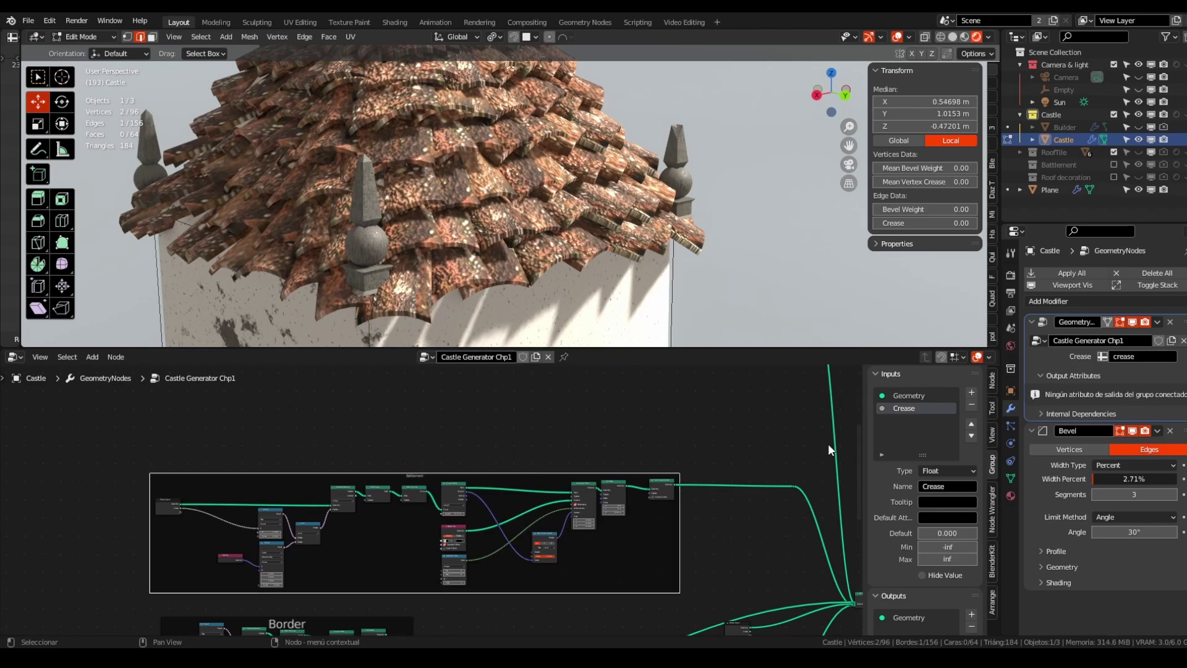
{"action": "left_click", "coordinate": [992, 380]}
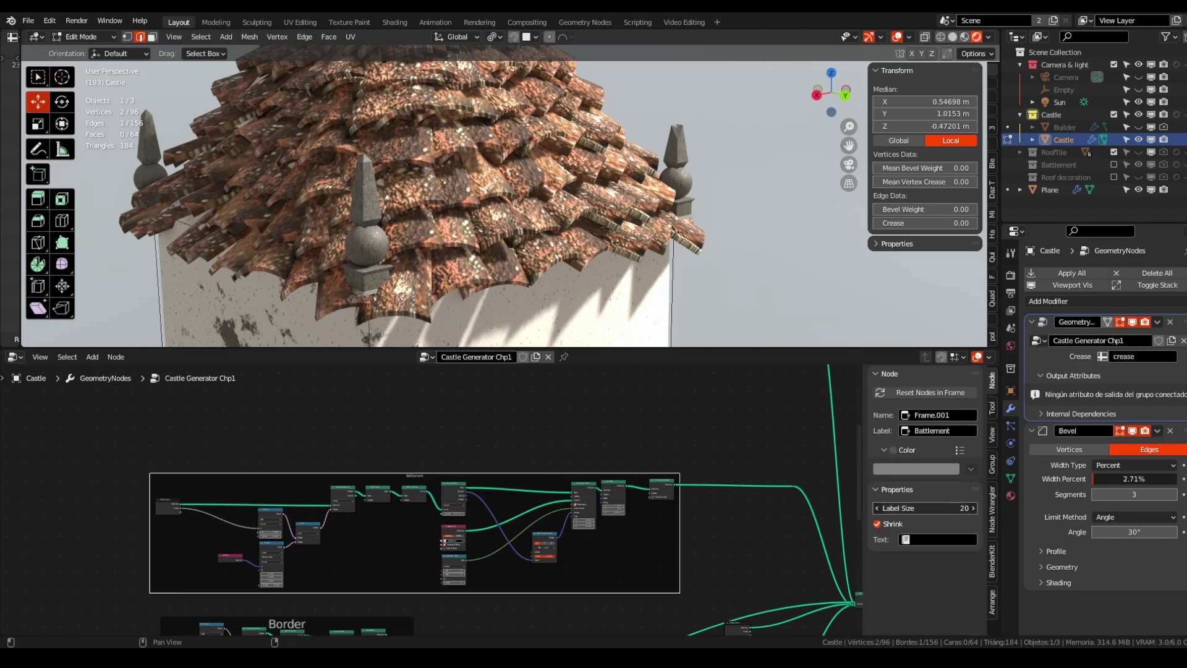
{"action": "scroll", "coordinate": [525, 471], "scroll_direction": "down", "scroll_amount": 5}
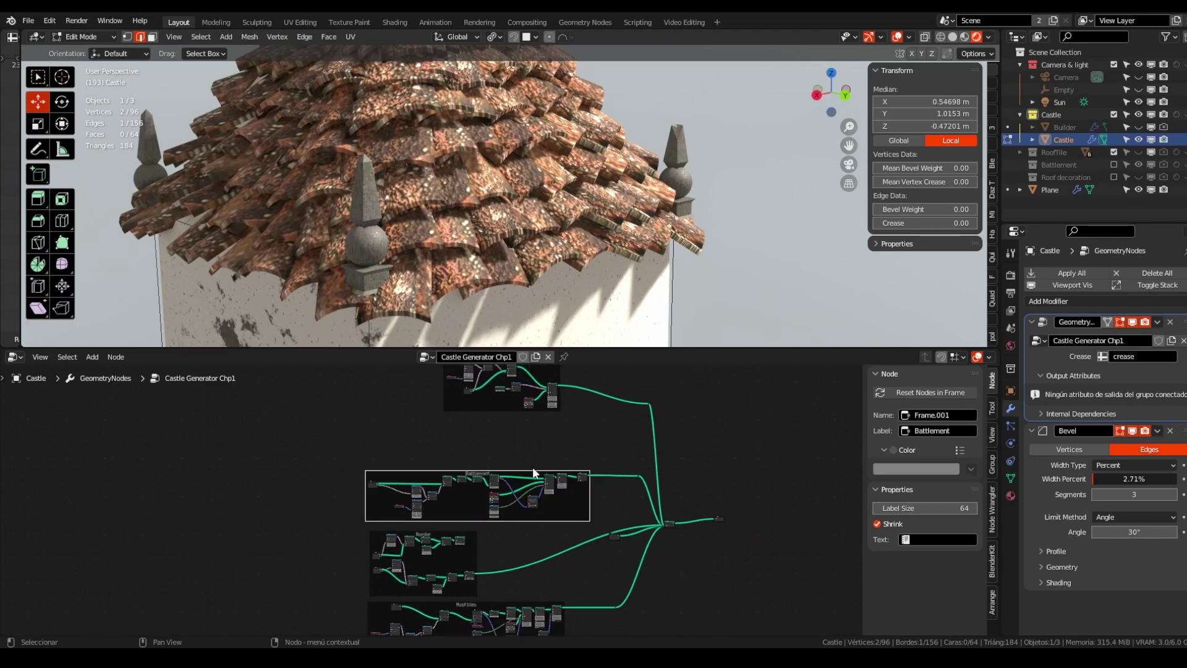
Step: Move the Roof Decoration frame and its reroute point down to just above the Battlement frame
{"action": "scroll", "coordinate": [526, 474], "scroll_direction": "up", "scroll_amount": 2}
{"action": "left_click_drag", "start_coordinate": [431, 403], "coordinate": [721, 489]}
{"action": "key", "text": "g"}
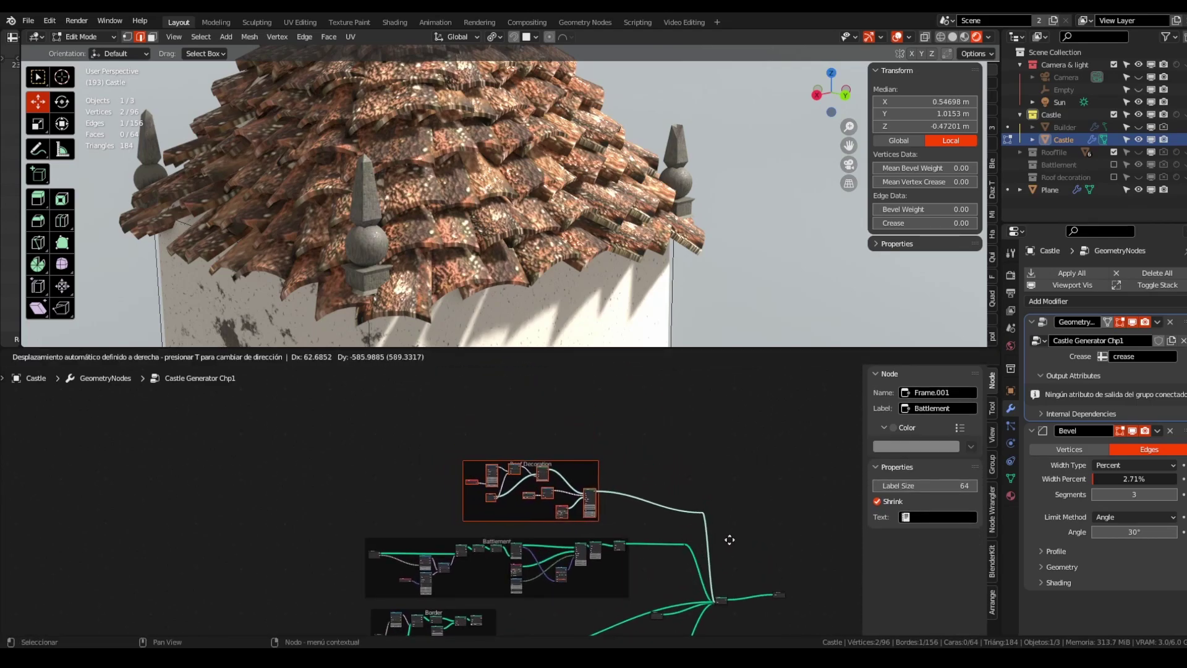
{"action": "left_click", "coordinate": [752, 540]}
{"action": "left_click", "coordinate": [734, 530]}
{"action": "scroll", "coordinate": [736, 531], "scroll_direction": "up", "scroll_amount": 5}
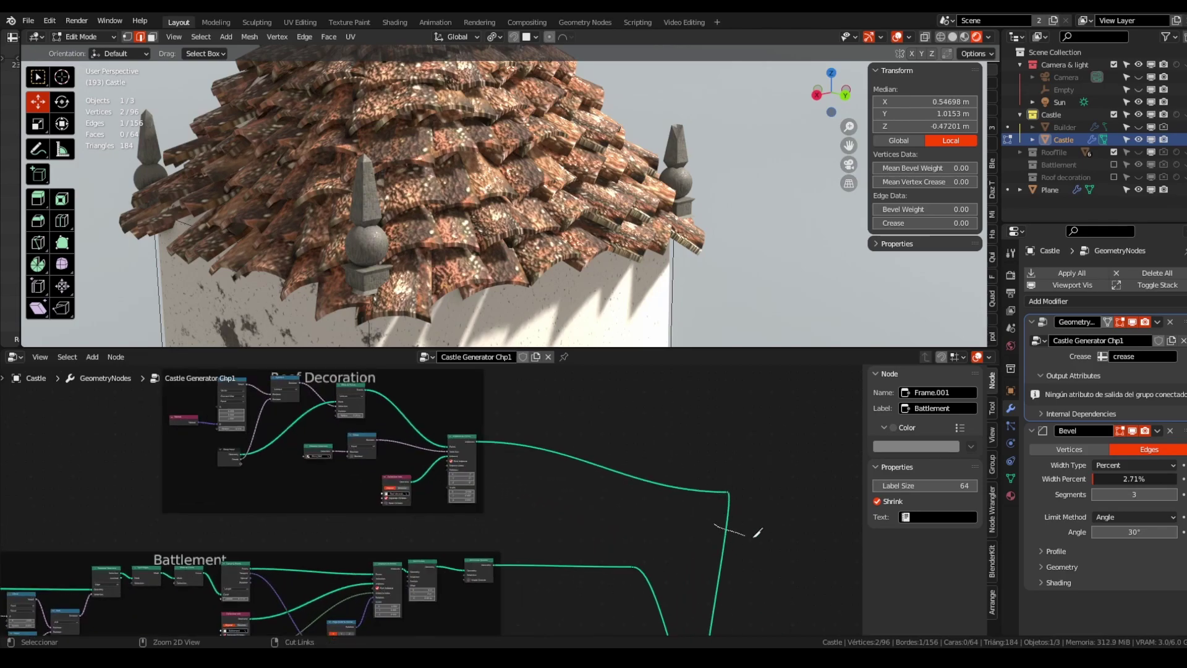
Step: Cut the link below the Roof Decoration output's reroute point and nudge the frame's Normal node slightly closer to Equal
{"action": "right_click_drag", "start_coordinate": [744, 533], "coordinate": [767, 541], "text": "ctrl"}
{"action": "scroll", "coordinate": [517, 437], "scroll_direction": "down", "scroll_amount": 3}
{"action": "mouse_move", "coordinate": [438, 397]}
{"action": "middle_mouse_down"}
{"action": "mouse_move", "coordinate": [543, 462]}
{"action": "mouse_move", "coordinate": [572, 446]}
{"action": "middle_mouse_up"}
{"action": "scroll", "coordinate": [476, 449], "scroll_direction": "up", "scroll_amount": 10}
{"action": "scroll", "coordinate": [548, 424], "scroll_direction": "down", "scroll_amount": 2}
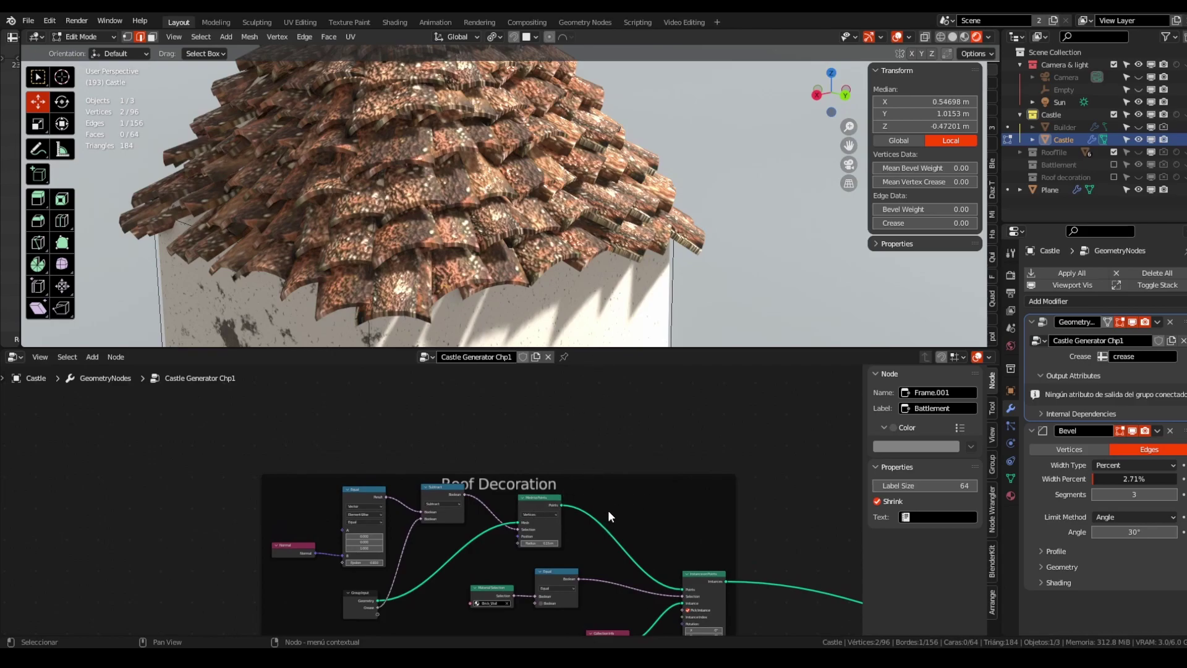
{"action": "left_click_drag", "start_coordinate": [297, 549], "coordinate": [304, 551]}
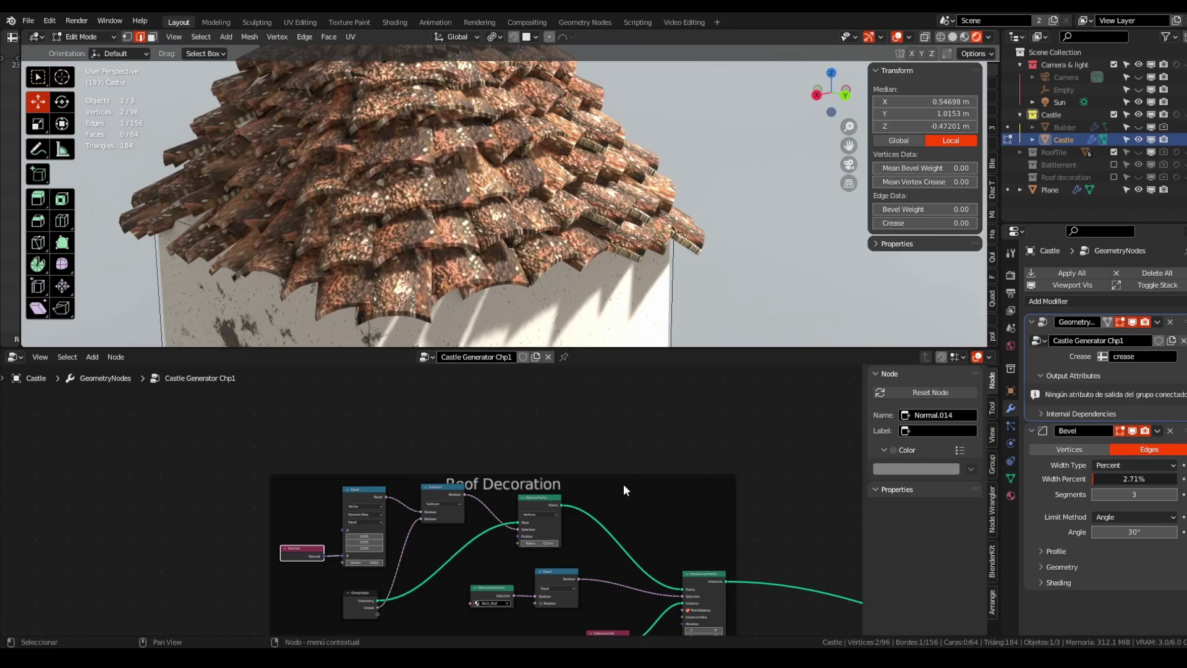
{"action": "left_click", "coordinate": [503, 414]}
{"action": "middle_click_drag", "start_coordinate": [437, 430], "coordinate": [488, 468]}
{"action": "key", "text": "shift+a"}
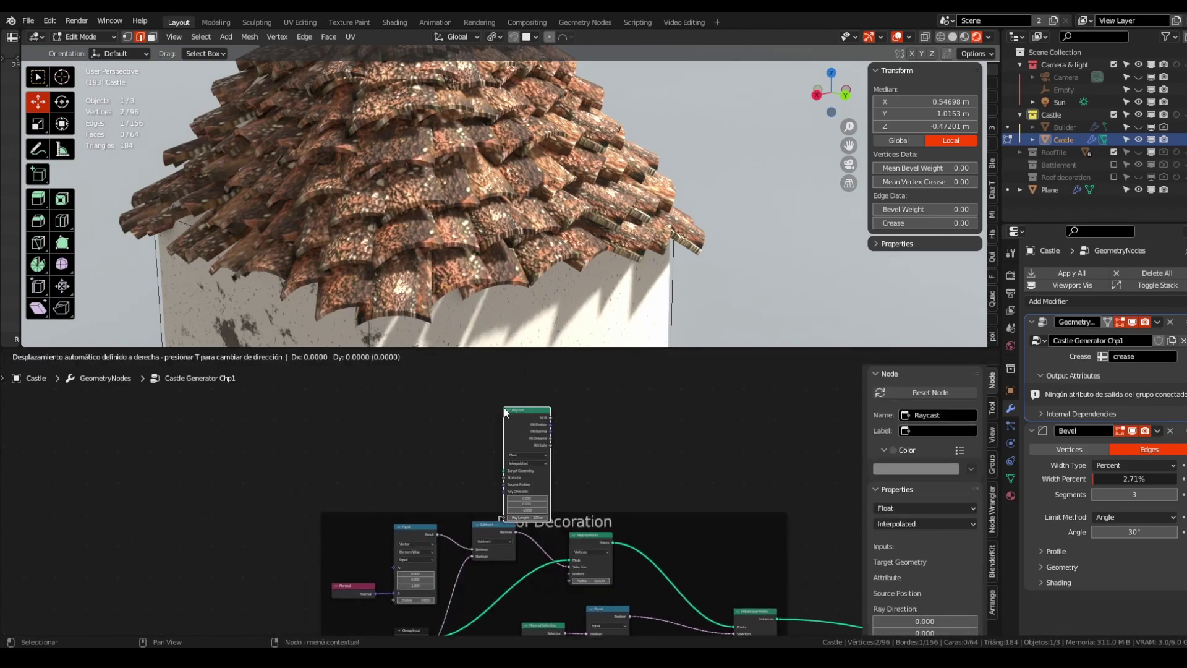
{"action": "key", "text": "Escape"}
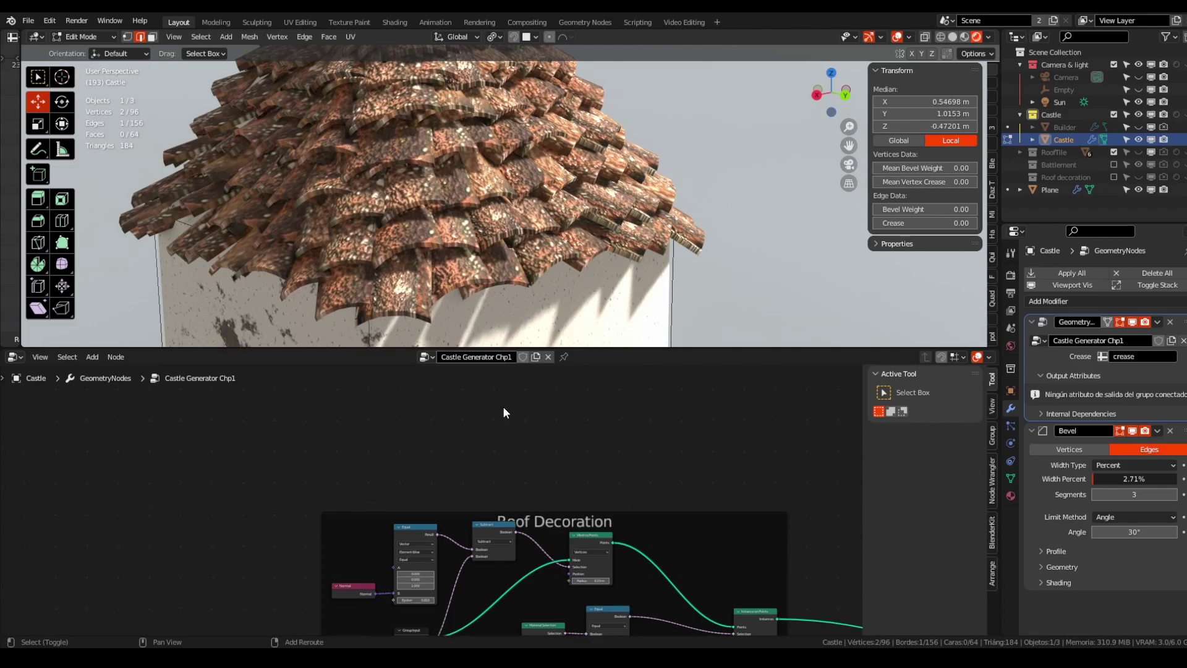
Step: Add a Group Input node in the empty space above the Roof Decoration frame
{"action": "key", "text": "shift+a"}
{"action": "type", "text": "gr"}
{"action": "key", "text": "Down"}
{"action": "key", "text": "Return"}
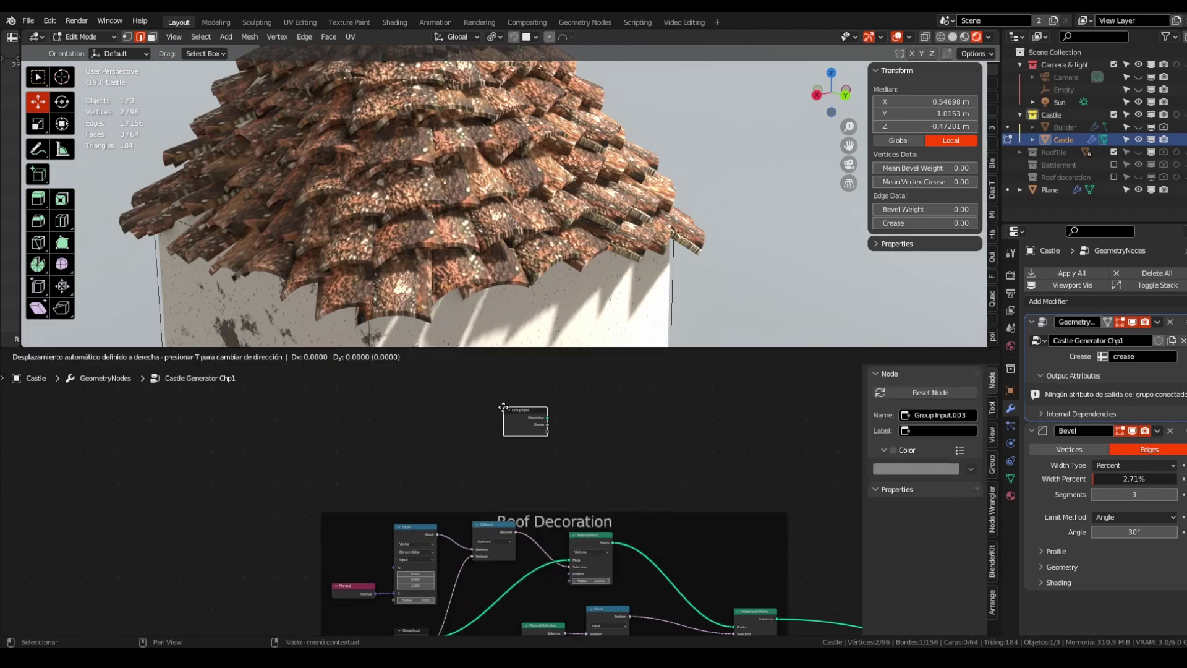
{"action": "left_click", "coordinate": [354, 420]}
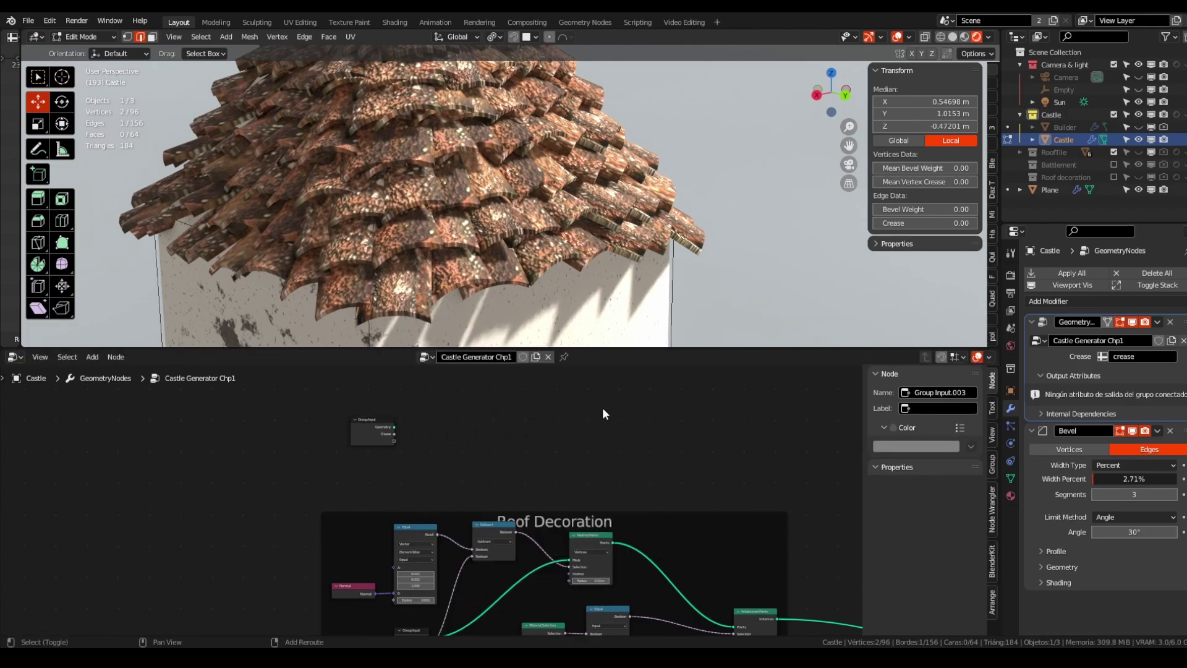
Step: Add a Mesh to Points node beside the new Group Input and connect the Geometry output to its Mesh input
{"action": "key", "text": "shift+a"}
{"action": "mouse_move", "coordinate": [603, 411]}
{"action": "mouse_move", "coordinate": [601, 429]}
{"action": "middle_mouse_down"}
{"action": "mouse_move", "coordinate": [622, 453]}
{"action": "mouse_move", "coordinate": [604, 482]}
{"action": "mouse_move", "coordinate": [647, 469]}
{"action": "mouse_move", "coordinate": [587, 414]}
{"action": "middle_mouse_up"}
{"action": "key", "text": "shift+a"}
{"action": "type", "text": "mesh"}
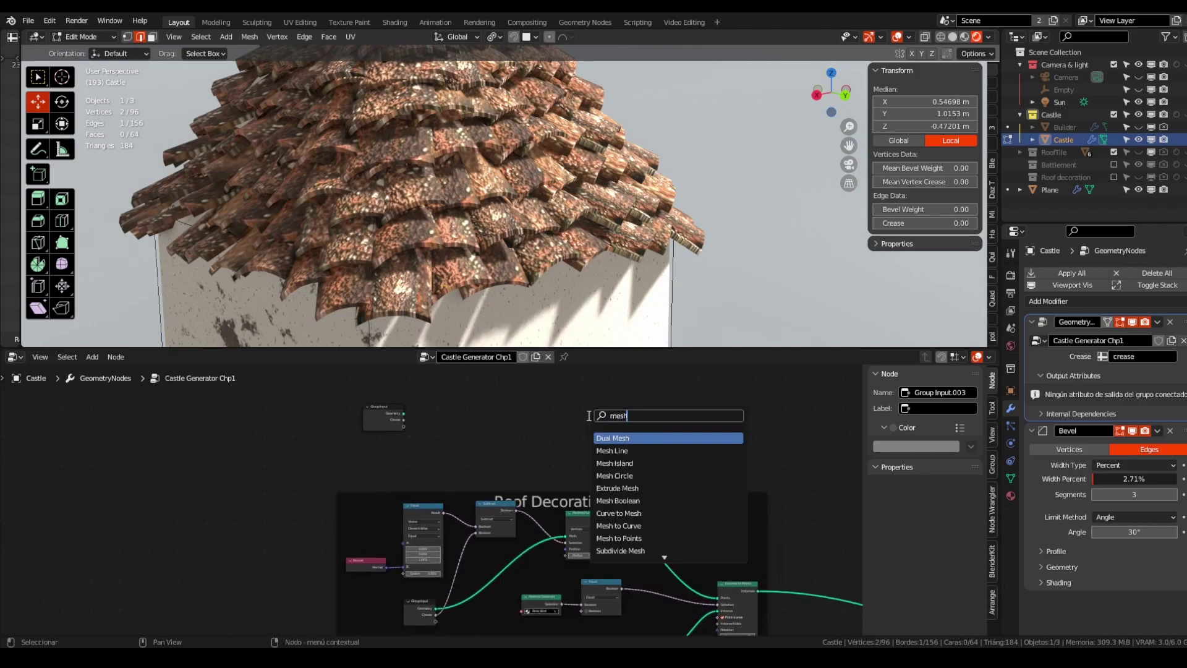
{"action": "type", "text": " to"}
{"action": "key", "text": "Down"}
{"action": "key", "text": "Return"}
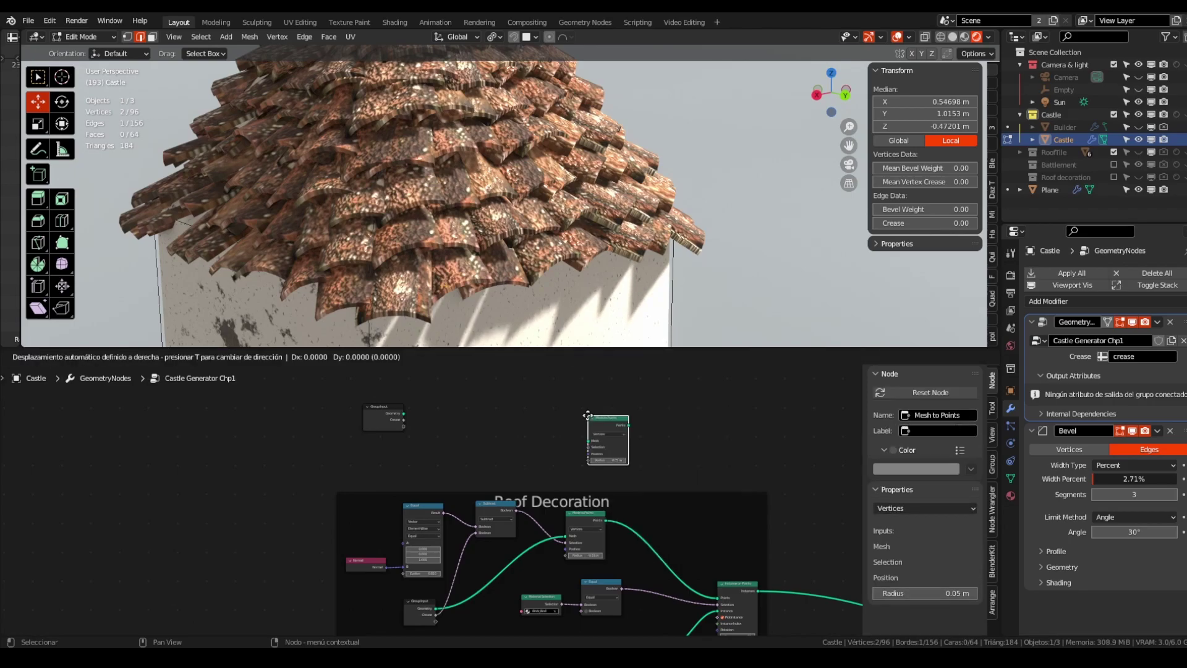
{"action": "left_click", "coordinate": [493, 394]}
{"action": "scroll", "coordinate": [410, 425], "scroll_direction": "up", "scroll_amount": 2}
{"action": "left_click_drag", "start_coordinate": [399, 412], "coordinate": [544, 423]}
{"action": "left_click_drag", "start_coordinate": [566, 383], "coordinate": [611, 380]}
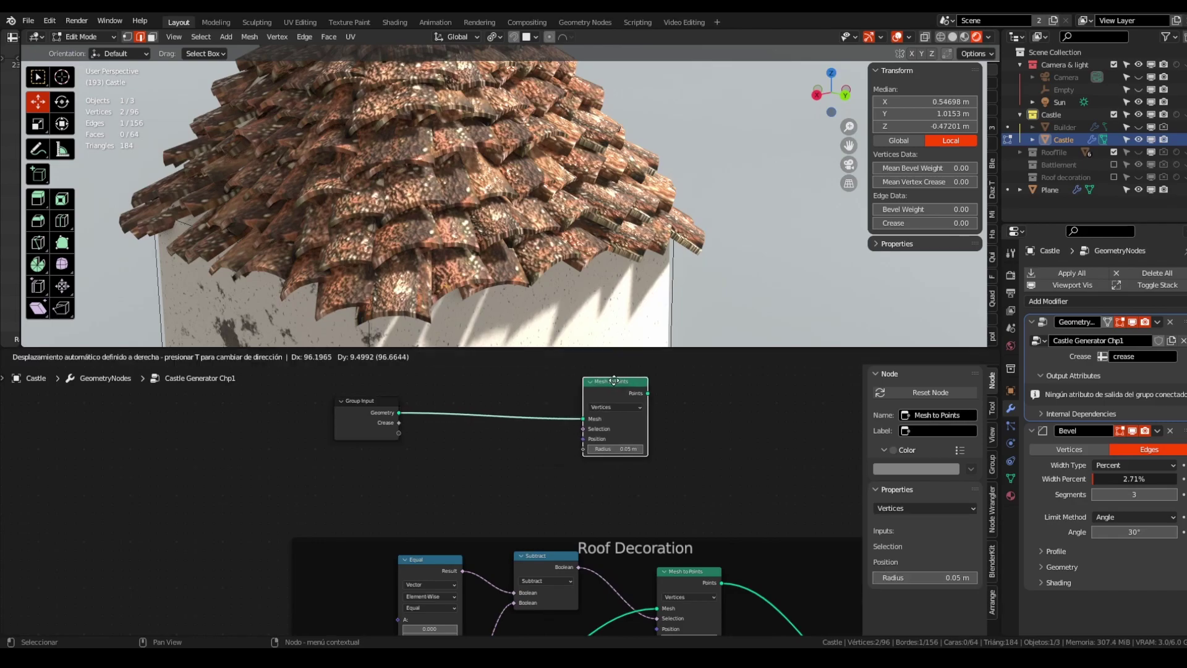
Step: Add a Normal node directly below the new Group Input node
{"action": "scroll", "coordinate": [518, 458], "scroll_direction": "down", "scroll_amount": 3}
{"action": "middle_click_drag", "start_coordinate": [516, 461], "coordinate": [478, 452]}
{"action": "left_click", "coordinate": [369, 436]}
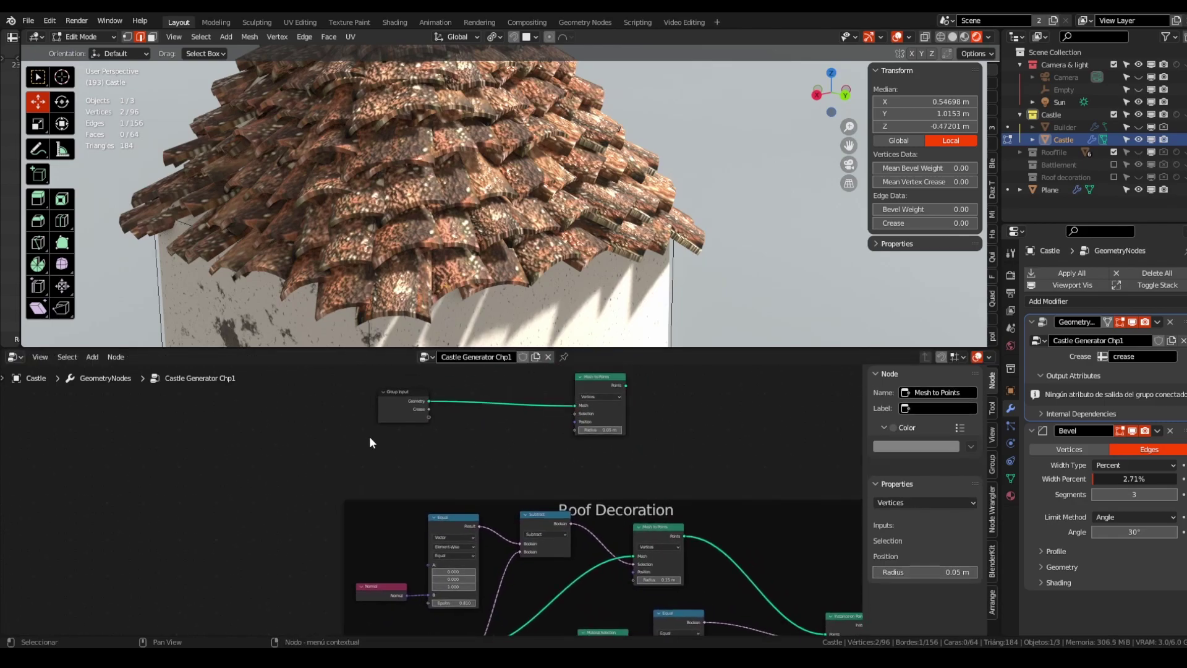
{"action": "key", "text": "shift+a"}
{"action": "left_click", "coordinate": [381, 438]}
{"action": "type", "text": "normal"}
{"action": "key", "text": "Return"}
{"action": "left_click", "coordinate": [382, 441]}
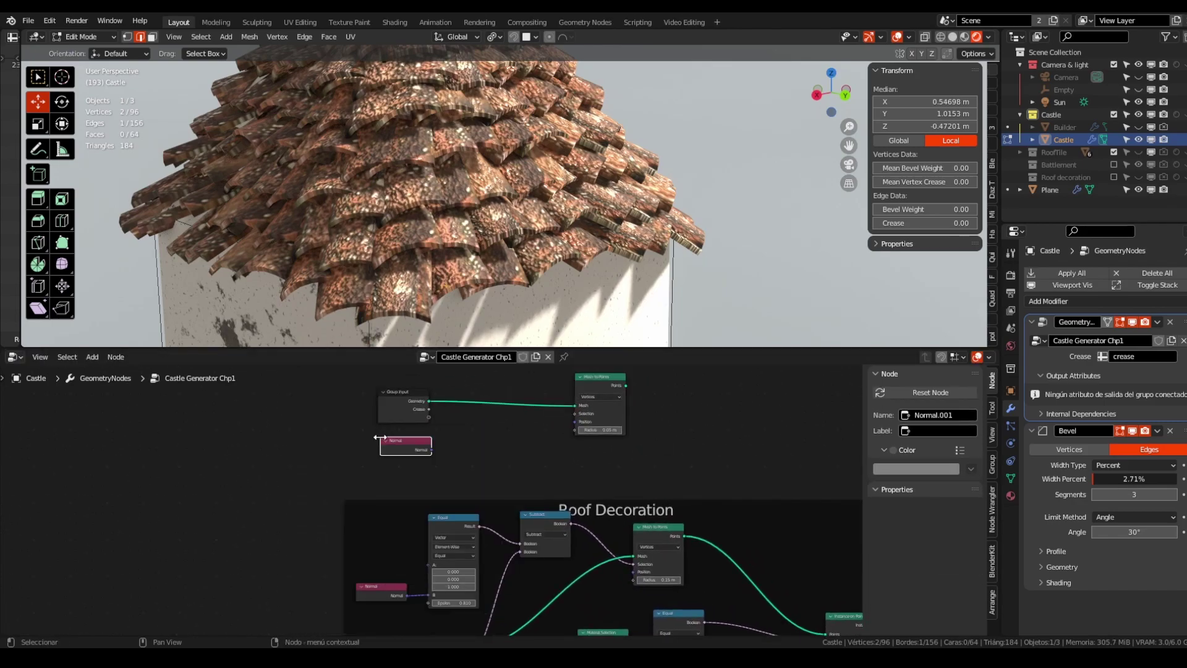
{"action": "scroll", "coordinate": [527, 238], "scroll_direction": "down", "scroll_amount": 5}
{"action": "middle_click_drag", "start_coordinate": [533, 231], "coordinate": [525, 209], "text": "shift"}
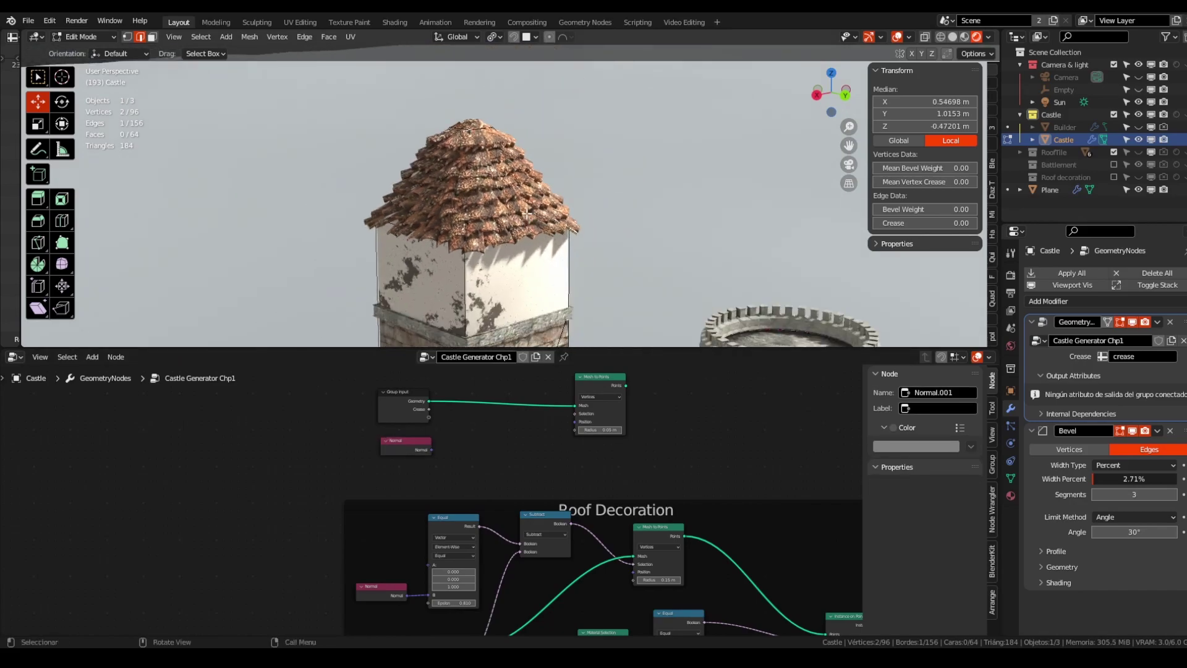
{"action": "scroll", "coordinate": [525, 228], "scroll_direction": "up", "scroll_amount": 1}
{"action": "scroll", "coordinate": [479, 427], "scroll_direction": "up", "scroll_amount": 2}
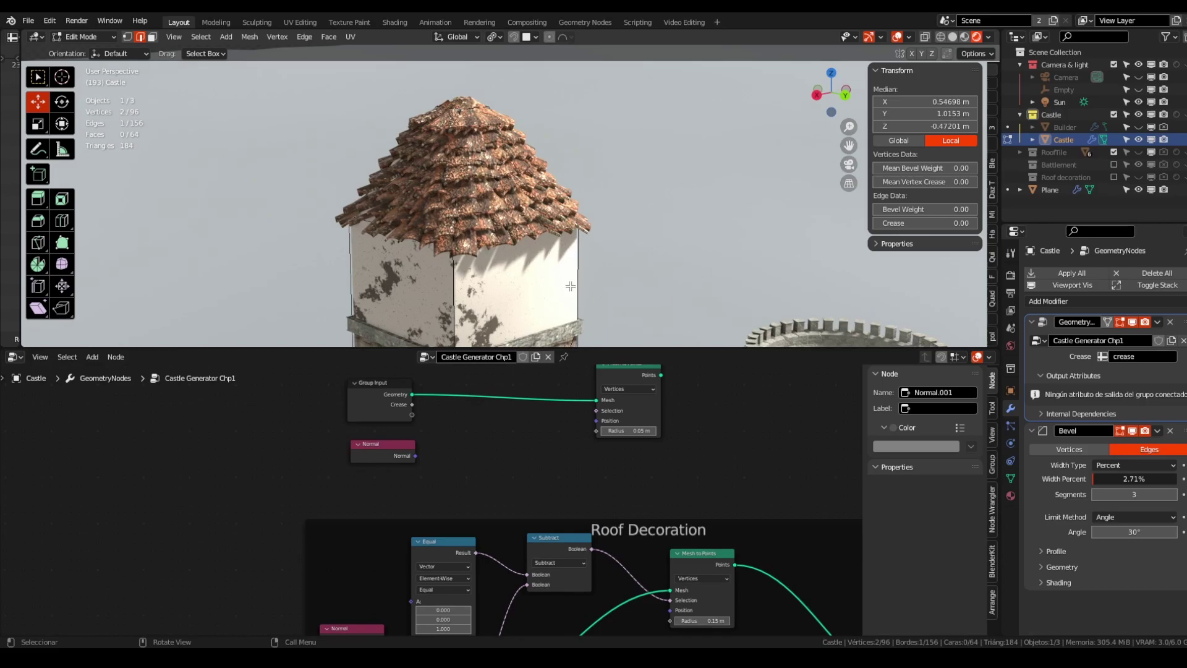
Step: Add a Compare node beside the Normal node and connect the Normal output to its A input
{"action": "scroll", "coordinate": [448, 422], "scroll_direction": "down", "scroll_amount": 2}
{"action": "middle_click_drag", "start_coordinate": [475, 476], "coordinate": [489, 497]}
{"action": "key", "text": "shift+a"}
{"action": "type", "text": "comp"}
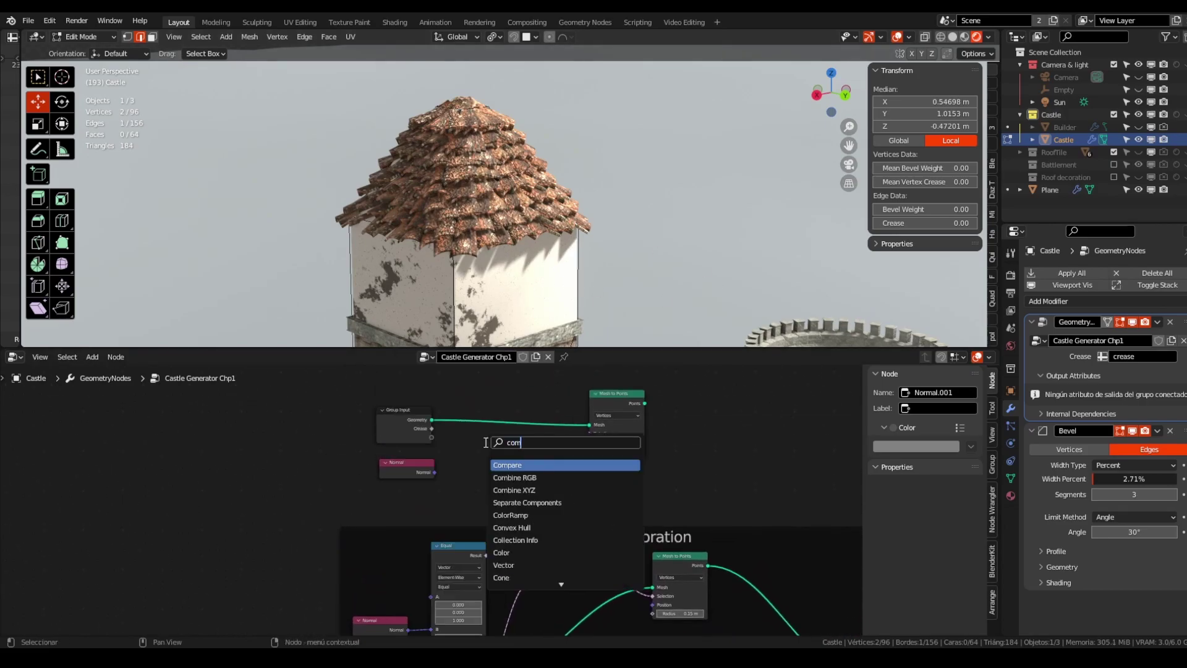
{"action": "key", "text": "Return"}
{"action": "left_click", "coordinate": [487, 444]}
{"action": "left_click_drag", "start_coordinate": [434, 472], "coordinate": [495, 441]}
Step: Configure the Compare node as Vector, Element-Wise, Equal with B set to 0, 0, 1 and Epsilon 0.810
{"action": "left_click", "coordinate": [505, 469]}
{"action": "left_click", "coordinate": [507, 493]}
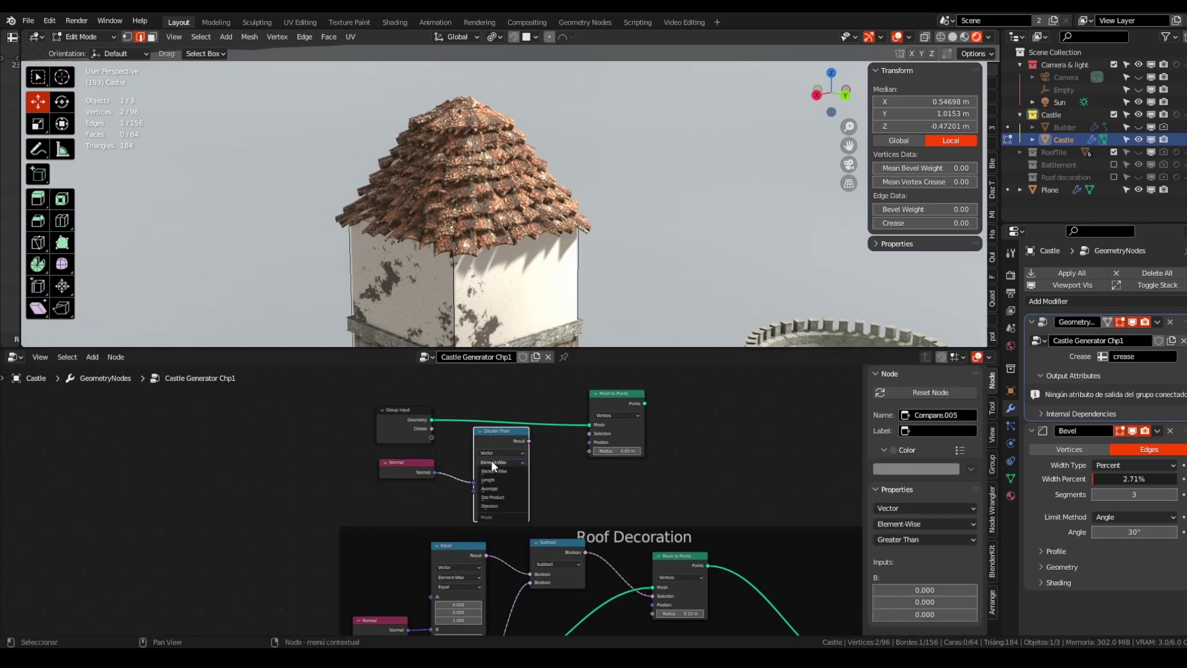
{"action": "left_click", "coordinate": [500, 471]}
{"action": "left_click", "coordinate": [501, 472]}
{"action": "left_click", "coordinate": [505, 515]}
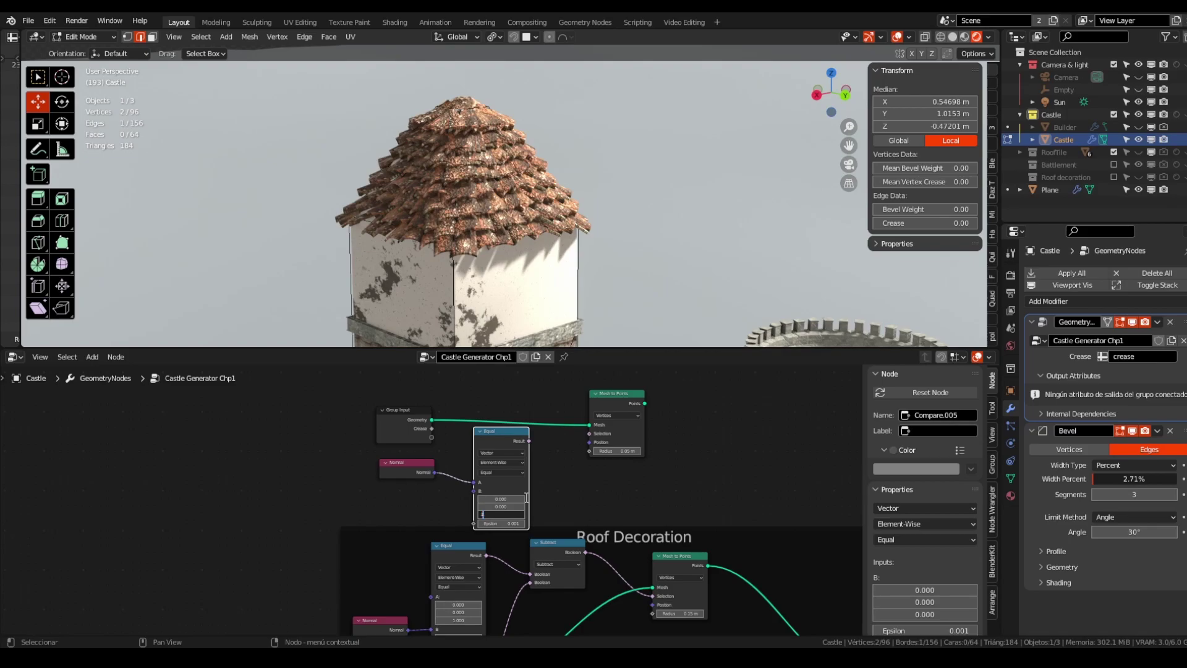
{"action": "scroll", "coordinate": [536, 497], "scroll_direction": "down", "scroll_amount": 3, "text": "shift"}
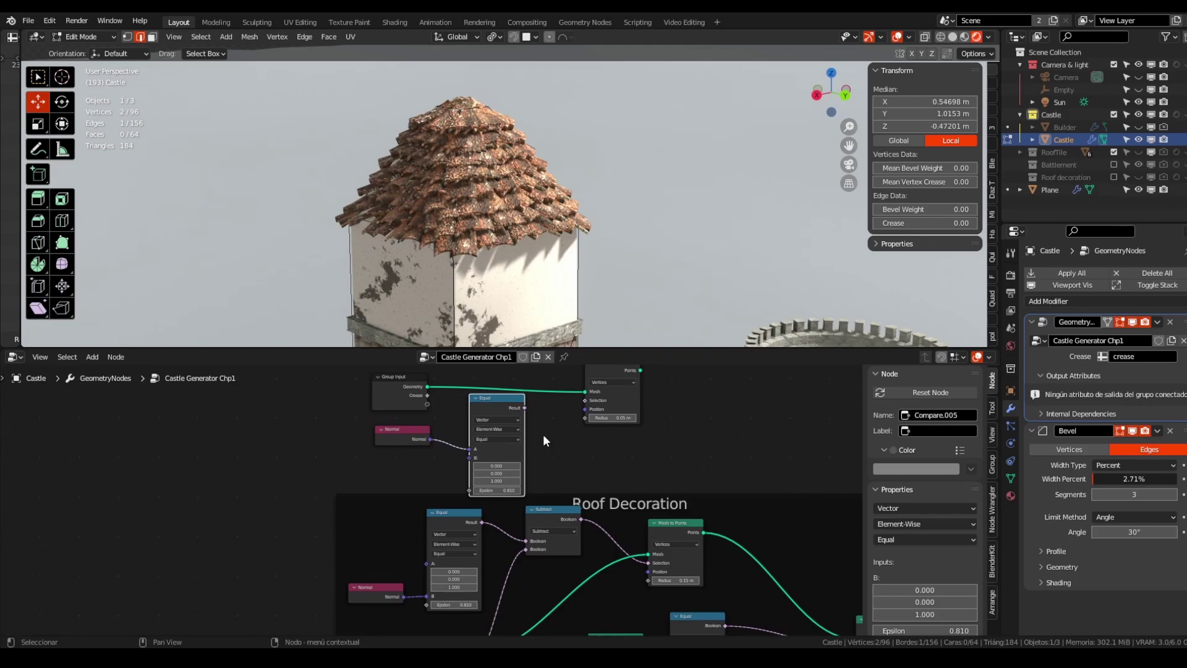
Step: Connect the new Equal node's Result to the Selection input of the new Mesh to Points node
{"action": "scroll", "coordinate": [546, 440], "scroll_direction": "up", "scroll_amount": 2}
{"action": "middle_click_drag", "start_coordinate": [544, 460], "coordinate": [542, 502], "text": "shift"}
{"action": "left_click_drag", "start_coordinate": [520, 443], "coordinate": [482, 438]}
{"action": "scroll", "coordinate": [587, 455], "scroll_direction": "down", "scroll_amount": 4}
{"action": "middle_click_drag", "start_coordinate": [632, 480], "coordinate": [475, 456]}
{"action": "scroll", "coordinate": [488, 459], "scroll_direction": "down", "scroll_amount": 2}
{"action": "left_click", "coordinate": [513, 462]}
{"action": "key", "text": "shift+a"}
{"action": "type", "text": "me"}
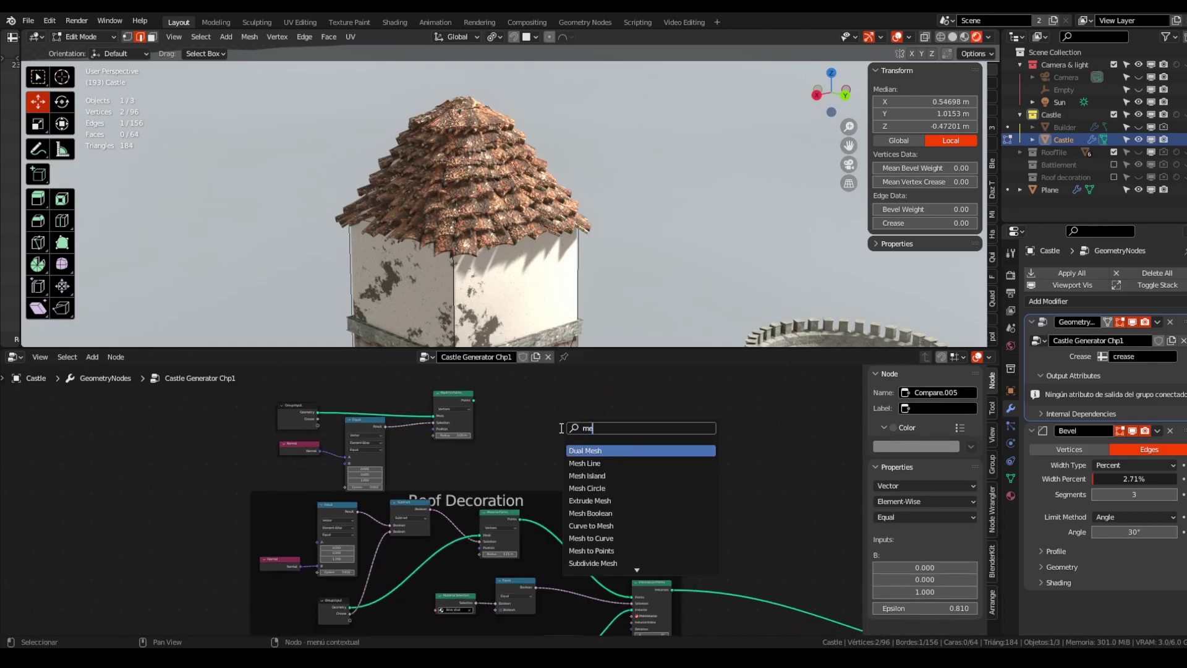
{"action": "type", "text": "sh to"}
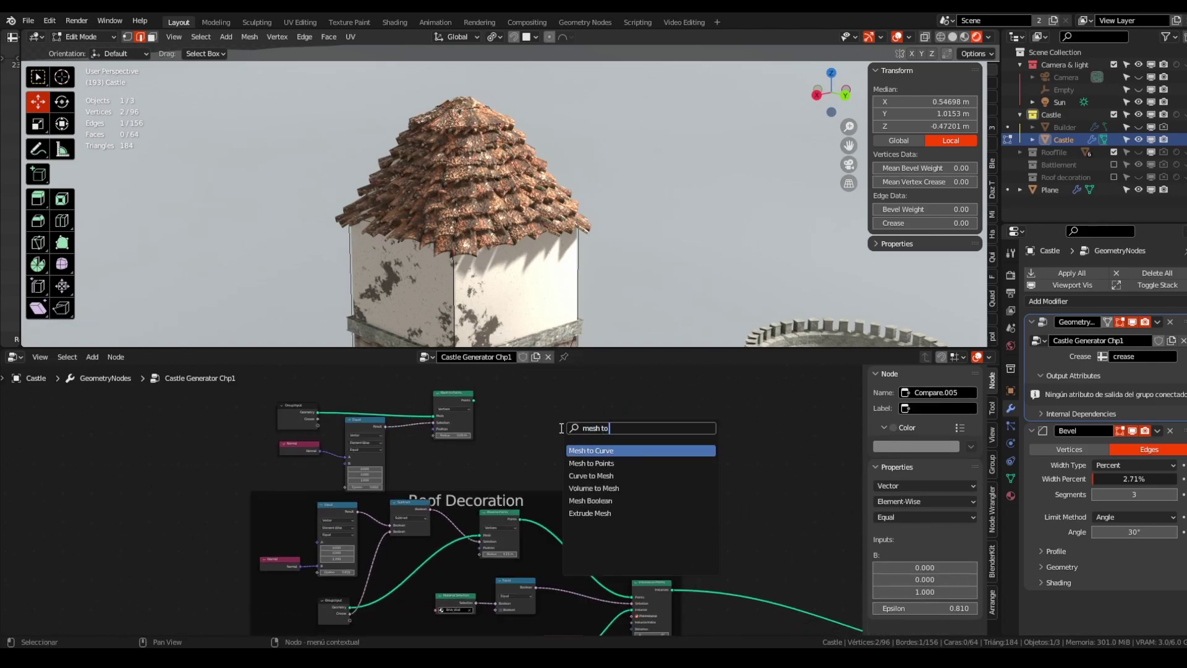
{"action": "key", "text": "Down"}
{"action": "key", "text": "Return"}
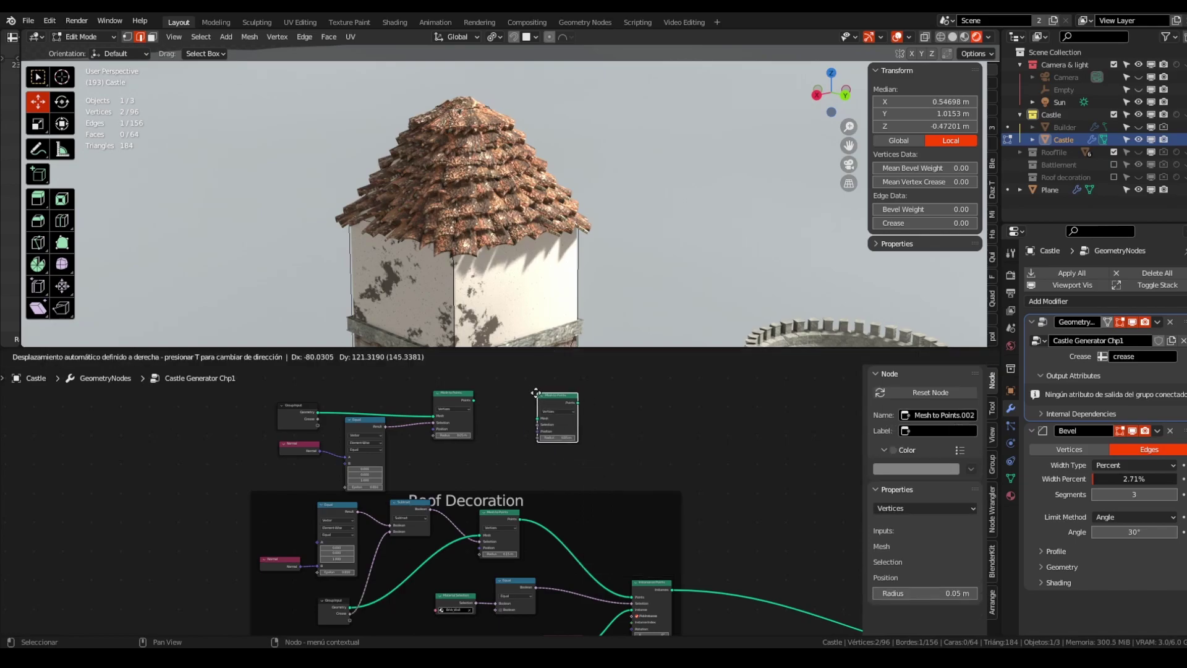
{"action": "left_click", "coordinate": [538, 392]}
Step: Add an Instance on Points node after Mesh to Points and connect the Points output to its Points input
{"action": "key", "text": "shift+a"}
{"action": "type", "text": "insta"}
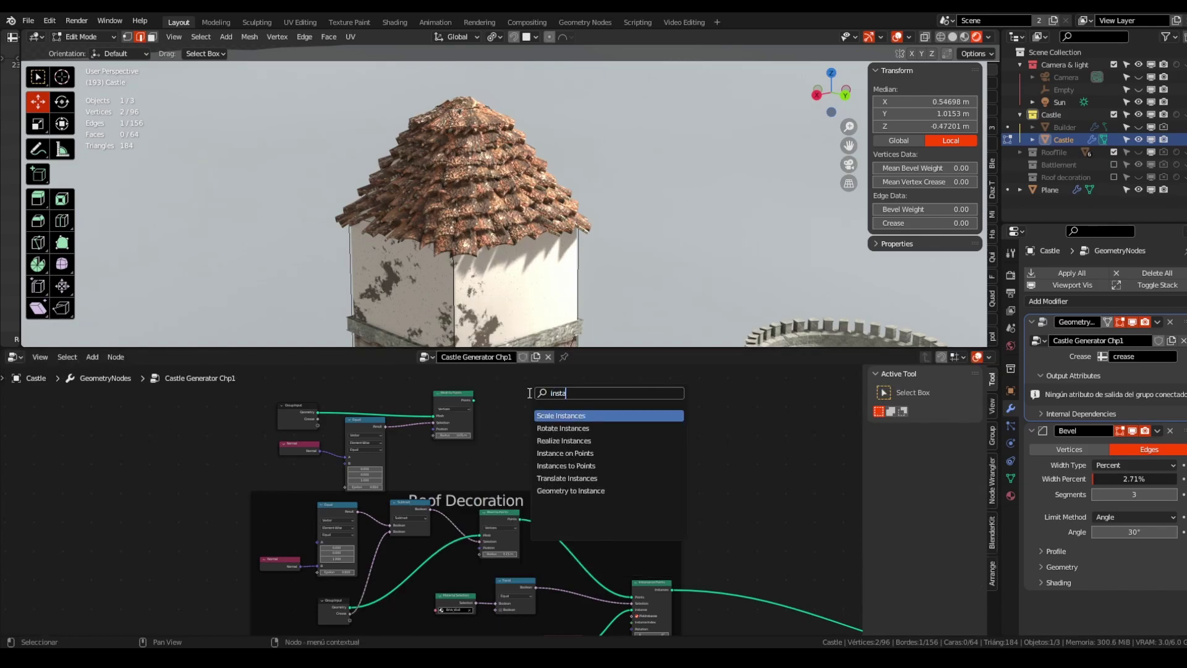
{"action": "key", "text": "Down"}
{"action": "key", "text": "Down"}
{"action": "key", "text": "Down"}
{"action": "key", "text": "Return"}
{"action": "left_click", "coordinate": [527, 390]}
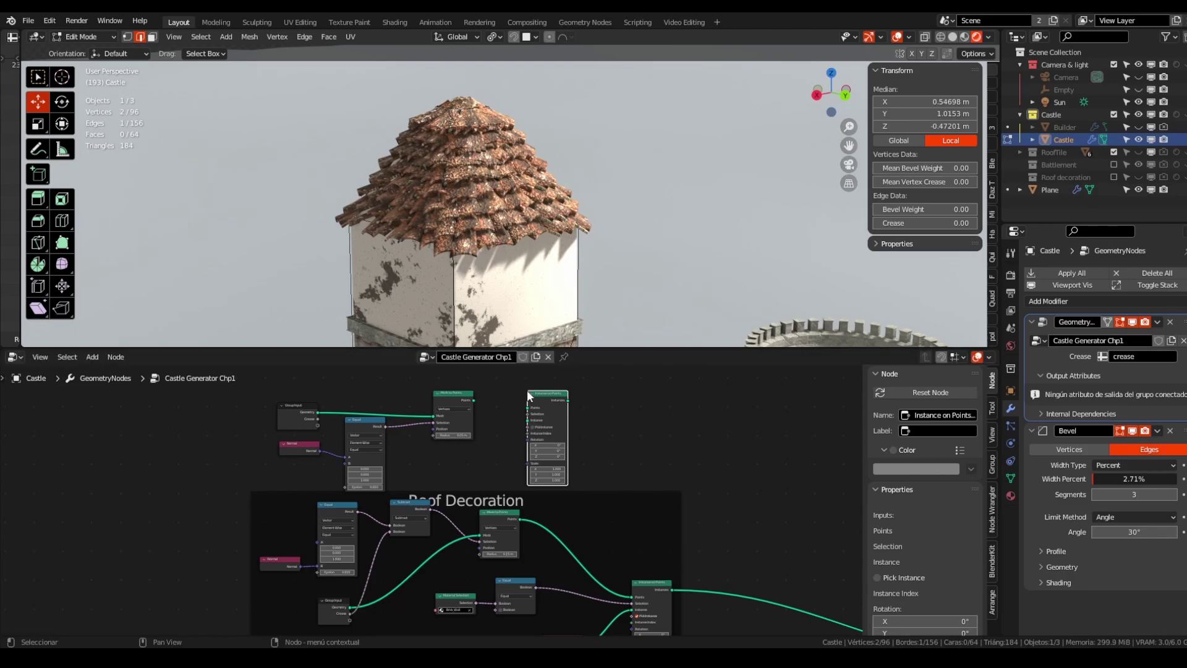
{"action": "scroll", "coordinate": [478, 403], "scroll_direction": "up", "scroll_amount": 2}
{"action": "left_click_drag", "start_coordinate": [474, 394], "coordinate": [553, 403]}
Step: Move the newly built node chain further up, away from the Roof Decoration frame
{"action": "scroll", "coordinate": [553, 403], "scroll_direction": "down", "scroll_amount": 4}
{"action": "middle_click_drag", "start_coordinate": [513, 411], "coordinate": [510, 462]}
{"action": "left_click_drag", "start_coordinate": [326, 422], "coordinate": [608, 523]}
{"action": "key", "text": "g"}
{"action": "left_click", "coordinate": [595, 473]}
Step: Bring the Roof decoration collection into the node tree and connect its Geometry to the Instance input of Instance on Points
{"action": "scroll", "coordinate": [611, 471], "scroll_direction": "up", "scroll_amount": 1}
{"action": "middle_click_drag", "start_coordinate": [503, 489], "coordinate": [516, 426]}
{"action": "left_click_drag", "start_coordinate": [1052, 179], "coordinate": [722, 370]}
{"action": "left_click_drag", "start_coordinate": [473, 411], "coordinate": [461, 409]}
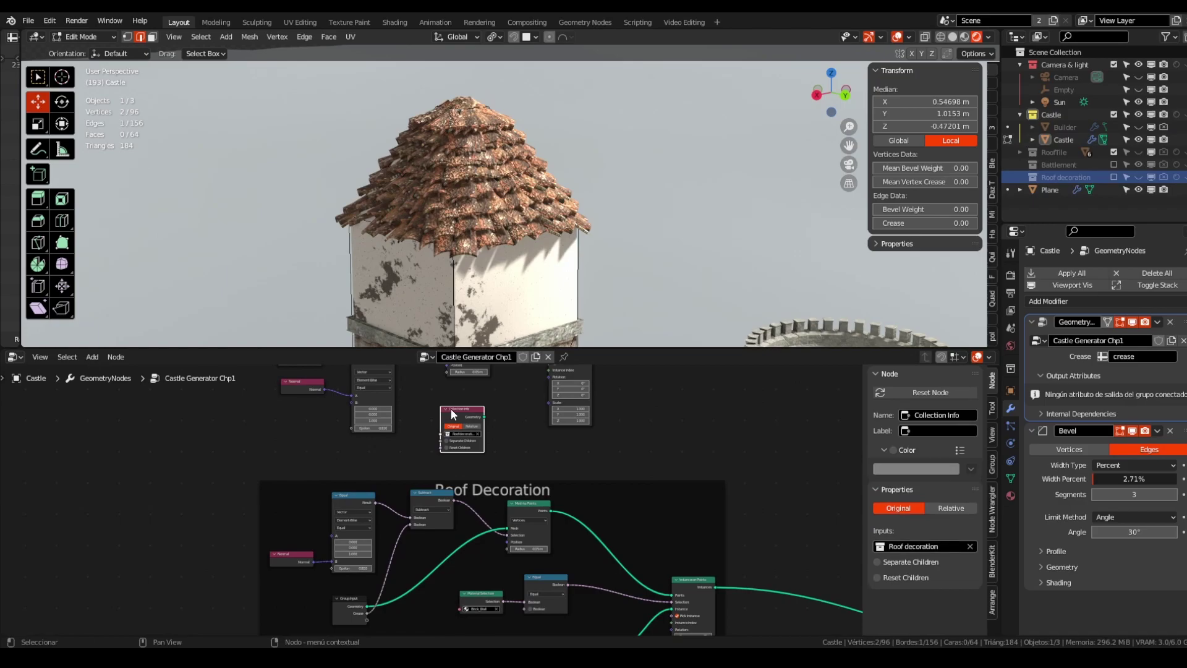
{"action": "scroll", "coordinate": [489, 399], "scroll_direction": "up", "scroll_amount": 2}
{"action": "middle_click_drag", "start_coordinate": [499, 392], "coordinate": [474, 481]}
{"action": "left_click_drag", "start_coordinate": [422, 531], "coordinate": [562, 468]}
{"action": "scroll", "coordinate": [470, 516], "scroll_direction": "up", "scroll_amount": 2}
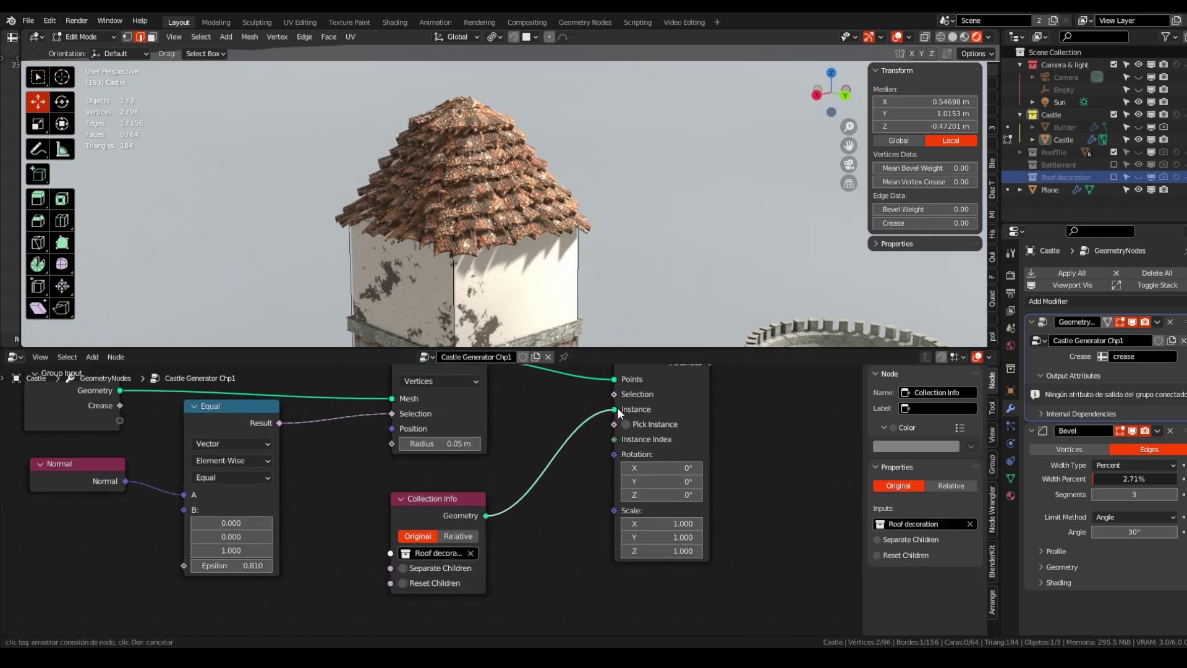
{"action": "left_click_drag", "start_coordinate": [618, 408], "coordinate": [618, 408]}
Step: Connect the new Instance on Points output to the downstream geometry in place of the old Roof Decoration chain
{"action": "scroll", "coordinate": [655, 526], "scroll_direction": "down", "scroll_amount": 14}
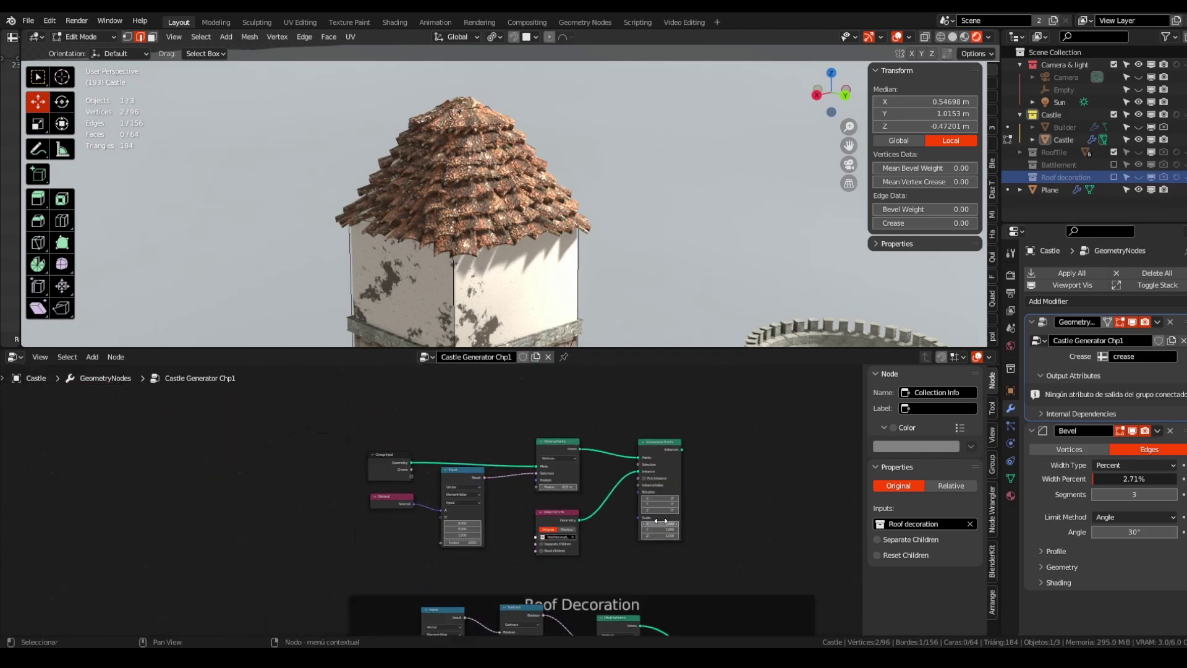
{"action": "middle_click_drag", "start_coordinate": [740, 507], "coordinate": [484, 431]}
{"action": "scroll", "coordinate": [484, 431], "scroll_direction": "down", "scroll_amount": 3}
{"action": "scroll", "coordinate": [537, 485], "scroll_direction": "down", "scroll_amount": 2}
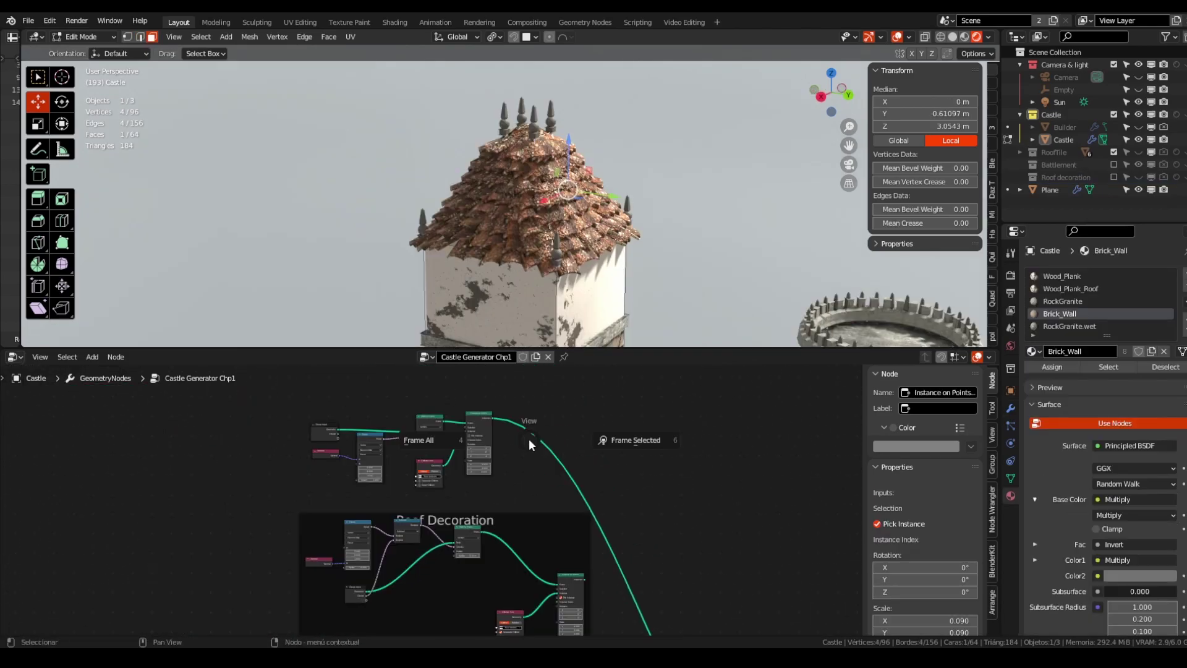
{"action": "left_click", "coordinate": [565, 435]}
{"action": "scroll", "coordinate": [570, 192], "scroll_direction": "up", "scroll_amount": 3}
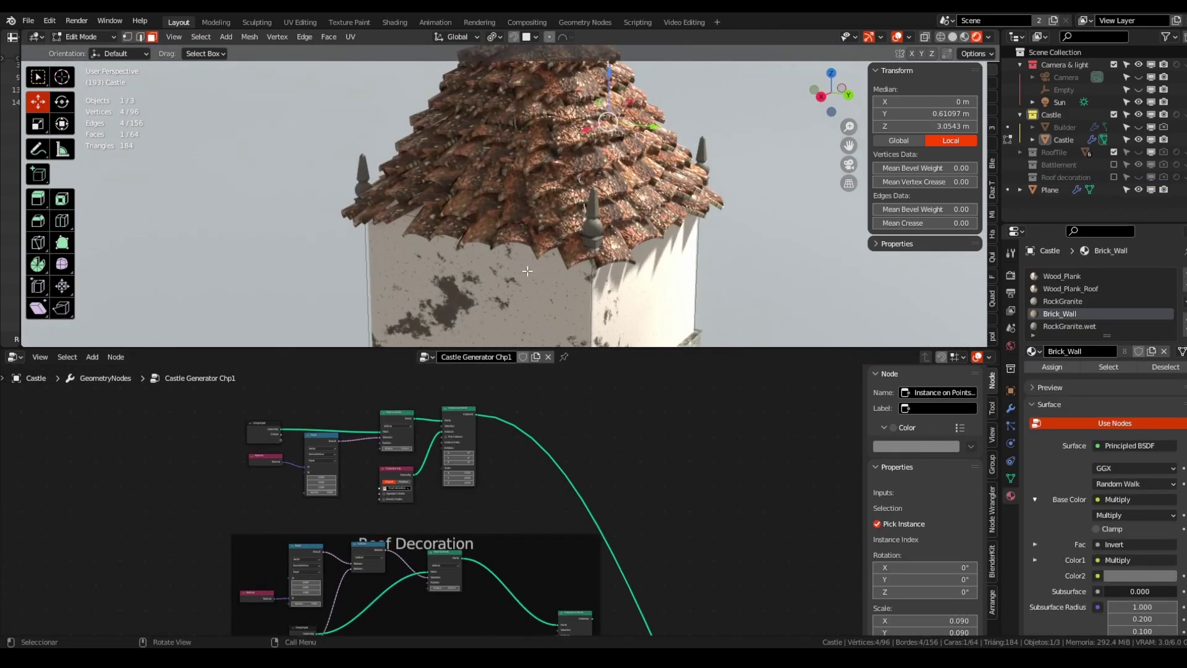
Step: Set the new Instance on Points scale to 0.100 on all three axes and inspect the spikes on the round tower
{"action": "middle_click_drag", "start_coordinate": [569, 192], "coordinate": [594, 260], "text": "shift"}
{"action": "scroll", "coordinate": [621, 276], "scroll_direction": "down", "scroll_amount": 3}
{"action": "scroll", "coordinate": [459, 469], "scroll_direction": "up", "scroll_amount": 8}
{"action": "left_click_drag", "start_coordinate": [456, 480], "coordinate": [479, 504]}
{"action": "scroll", "coordinate": [596, 266], "scroll_direction": "down", "scroll_amount": 2}
{"action": "middle_click_drag", "start_coordinate": [717, 294], "coordinate": [556, 254], "text": "shift"}
{"action": "scroll", "coordinate": [556, 254], "scroll_direction": "up", "scroll_amount": 4}
{"action": "mouse_move", "coordinate": [687, 222]}
{"action": "middle_mouse_down"}
{"action": "mouse_move", "coordinate": [637, 238]}
{"action": "mouse_move", "coordinate": [702, 231]}
{"action": "middle_mouse_up"}
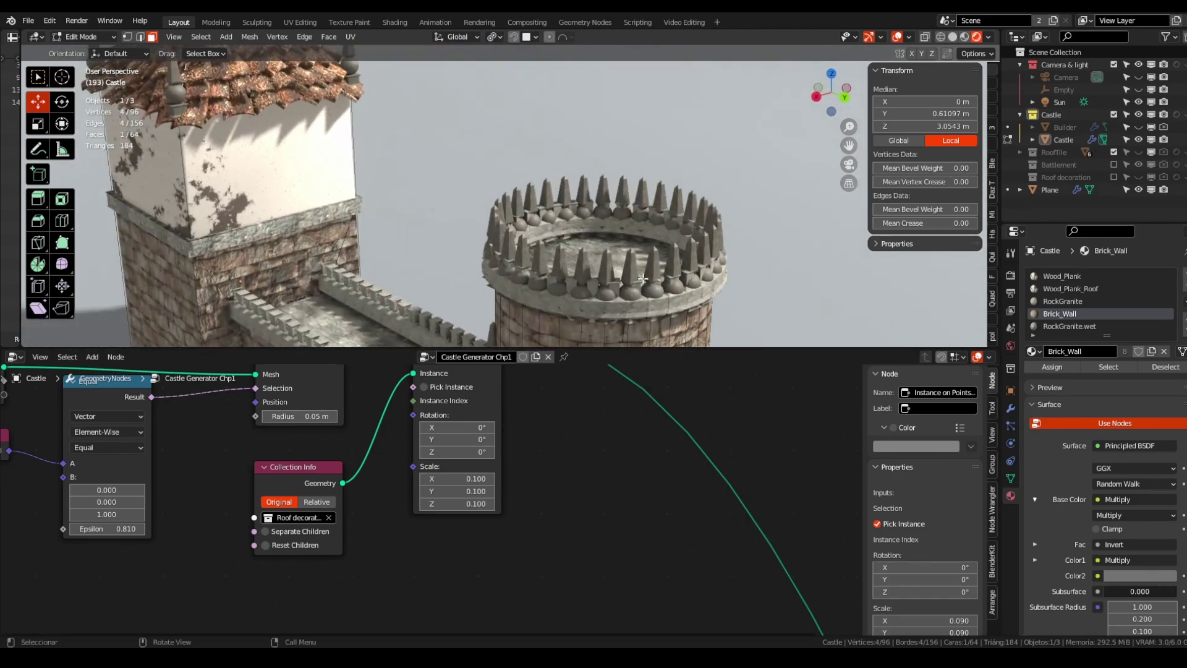
{"action": "middle_click_drag", "start_coordinate": [589, 279], "coordinate": [729, 198]}
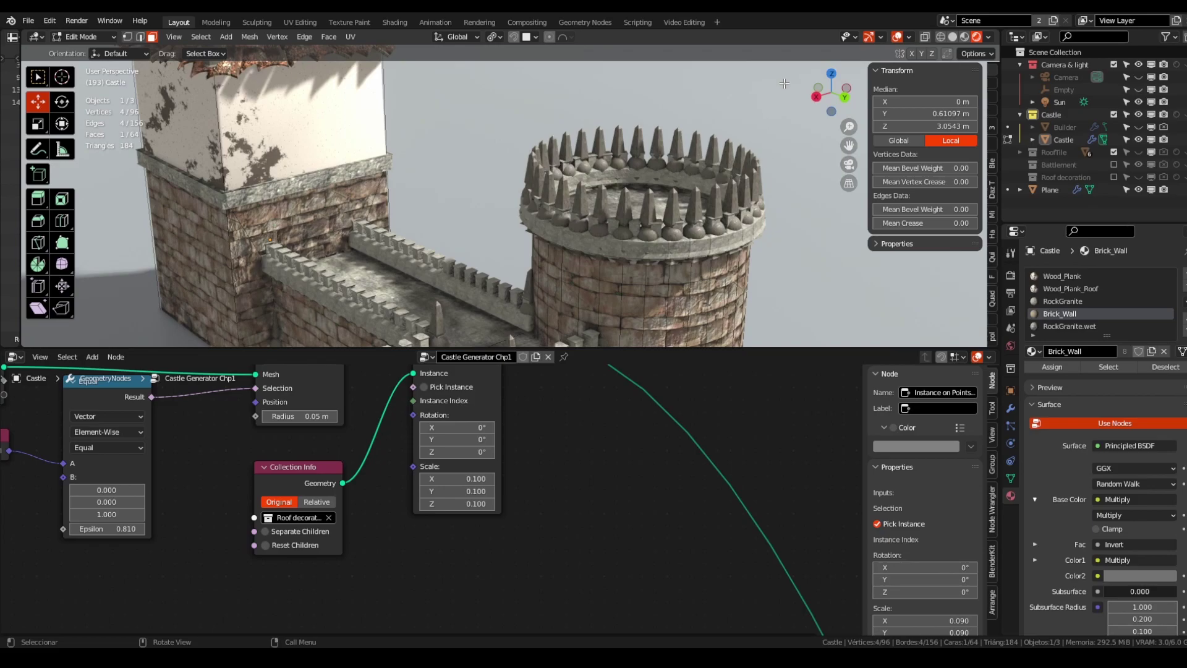
Step: Move the Normal and Equal nodes aside and insert a Boolean Math node between Equal and the Mesh to Points Selection
{"action": "middle_click_drag", "start_coordinate": [114, 437], "coordinate": [528, 455], "text": "shift"}
{"action": "scroll", "coordinate": [438, 499], "scroll_direction": "down", "scroll_amount": 7}
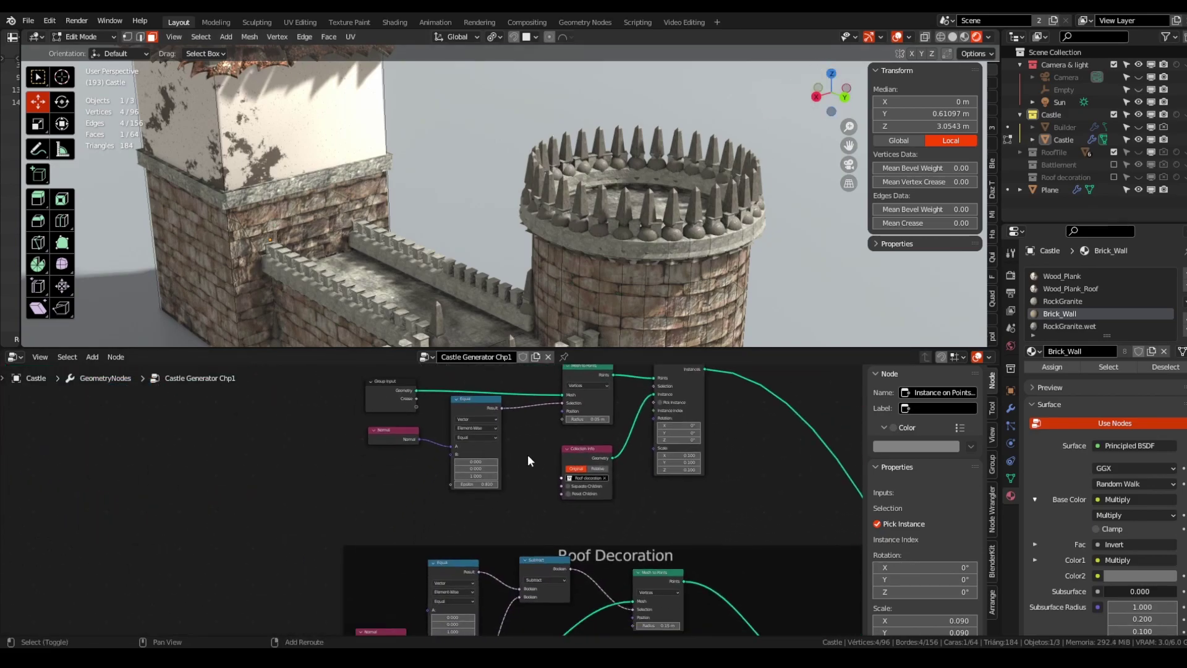
{"action": "left_click_drag", "start_coordinate": [470, 409], "coordinate": [373, 442]}
{"action": "key", "text": "shift+a"}
{"action": "type", "text": "bo"}
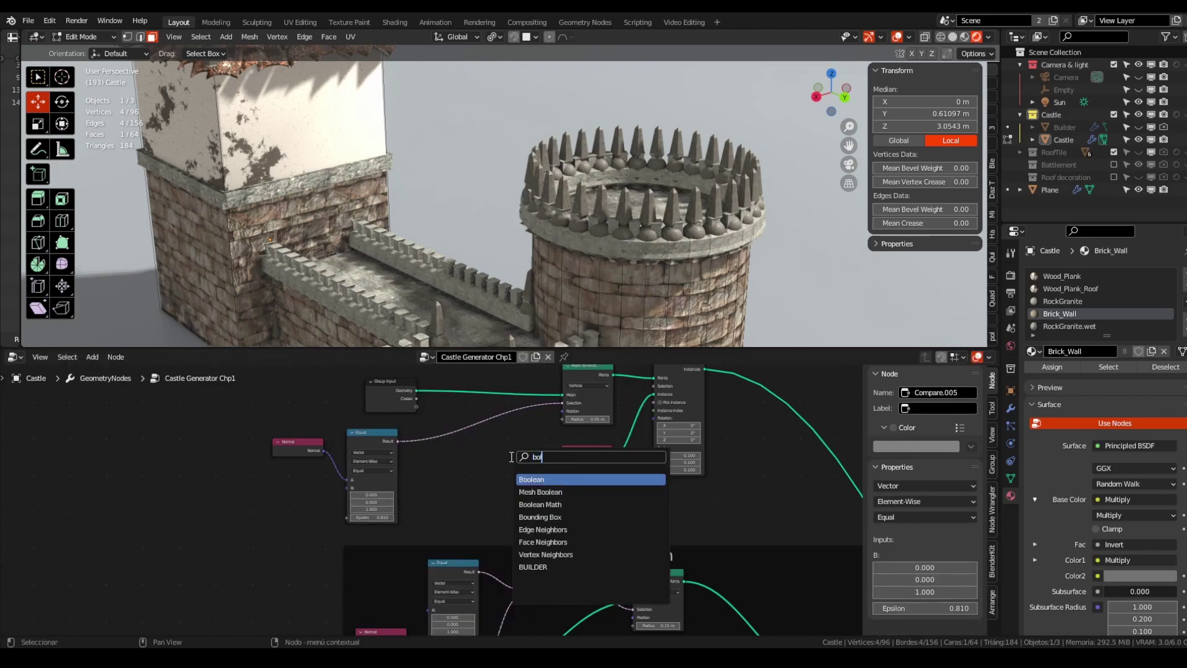
{"action": "key", "text": "Down"}
{"action": "key", "text": "Down"}
{"action": "key", "text": "Return"}
{"action": "left_click", "coordinate": [484, 405]}
{"action": "scroll", "coordinate": [432, 433], "scroll_direction": "up", "scroll_amount": 3}
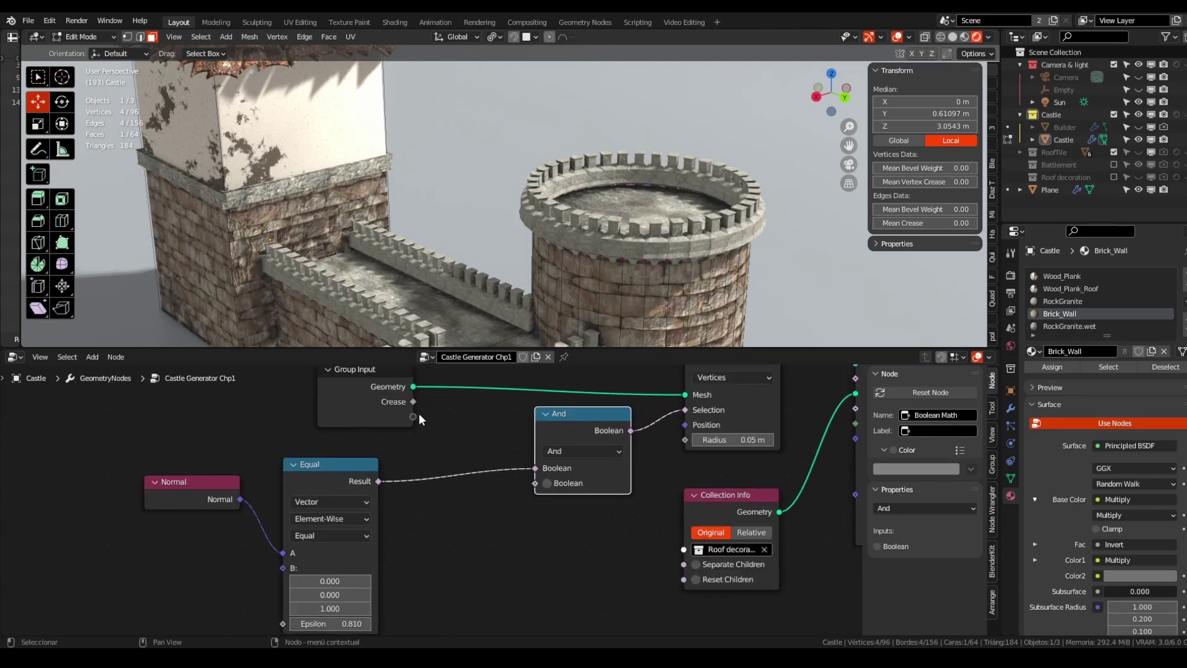
Step: Connect the Group Input's Crease output to the second Boolean input of the And node
{"action": "scroll", "coordinate": [414, 403], "scroll_direction": "down", "scroll_amount": 3}
{"action": "middle_click_drag", "start_coordinate": [466, 536], "coordinate": [487, 465]}
{"action": "scroll", "coordinate": [442, 502], "scroll_direction": "up", "scroll_amount": 4}
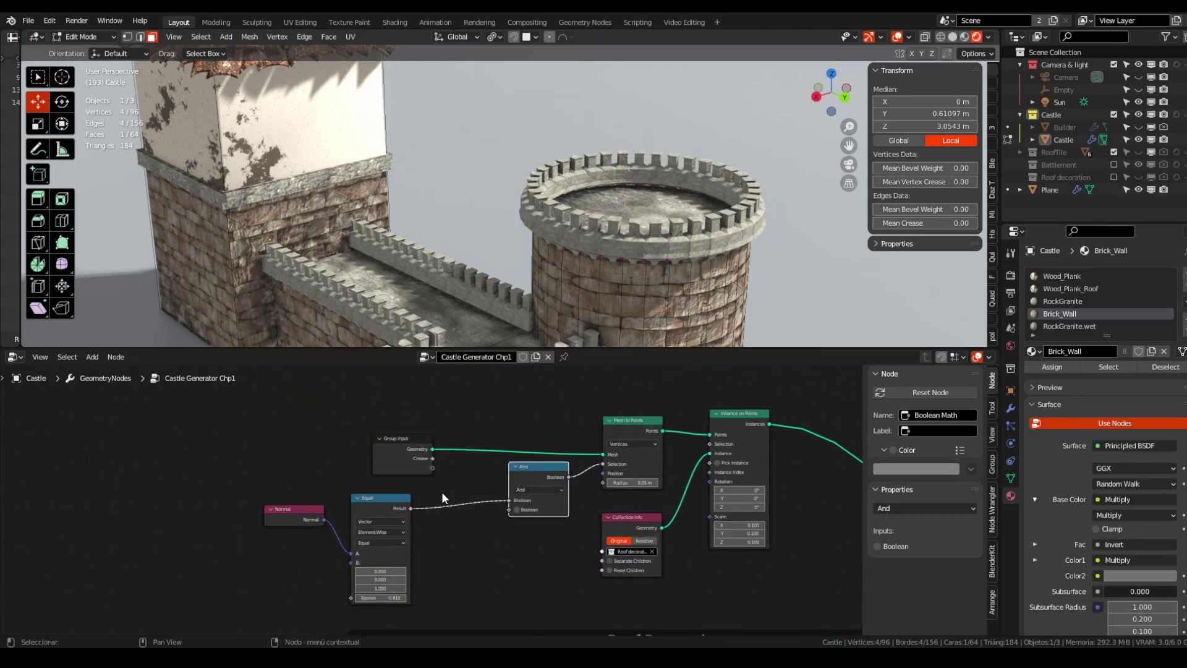
{"action": "left_click_drag", "start_coordinate": [432, 458], "coordinate": [508, 510]}
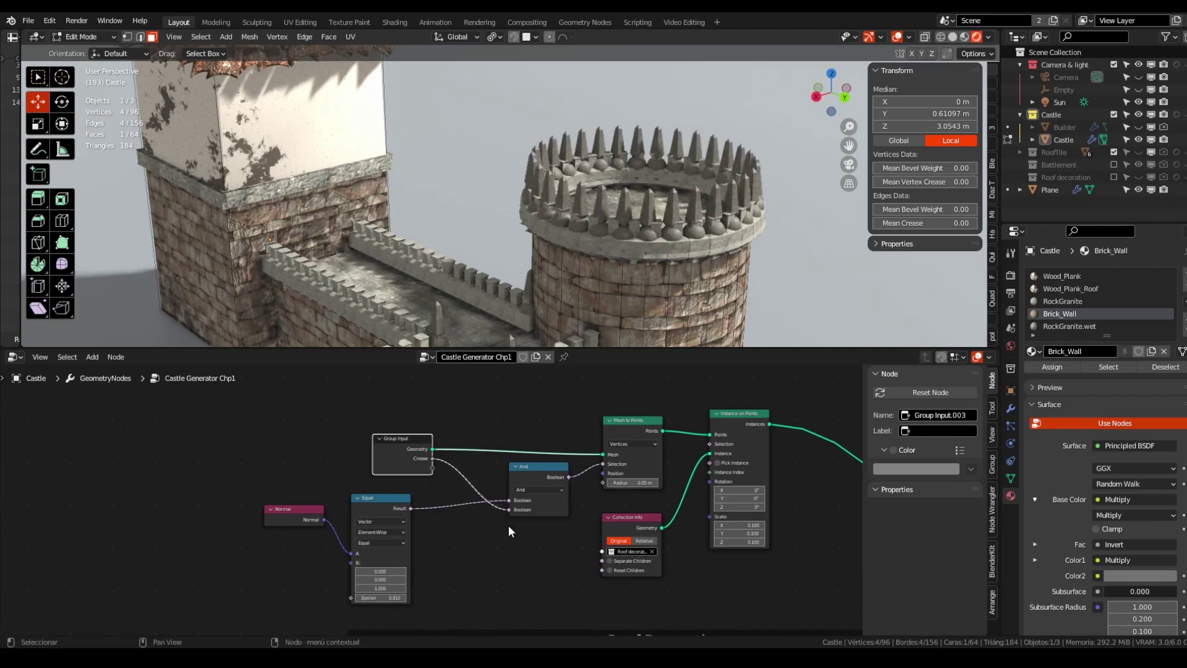
{"action": "scroll", "coordinate": [496, 494], "scroll_direction": "down", "scroll_amount": 3}
{"action": "scroll", "coordinate": [549, 521], "scroll_direction": "up", "scroll_amount": 3}
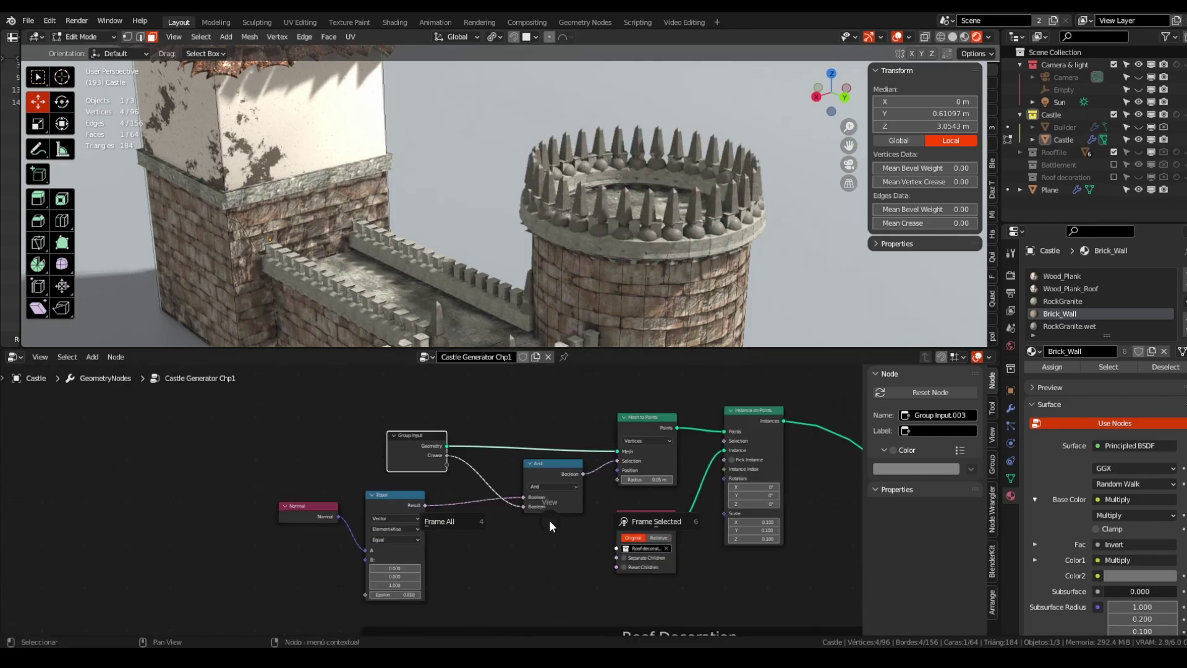
Step: Change the Boolean Math node's operation to Subtract and inspect where the roof decorations sit on the castle
{"action": "left_click", "coordinate": [545, 487]}
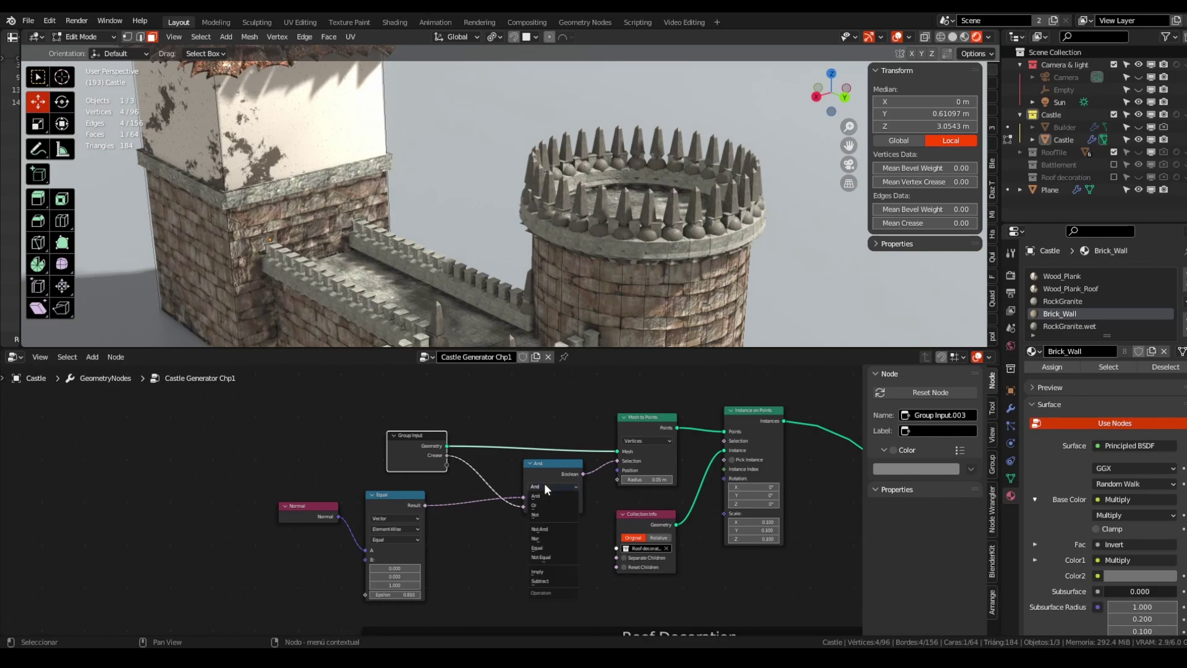
{"action": "left_click", "coordinate": [566, 581]}
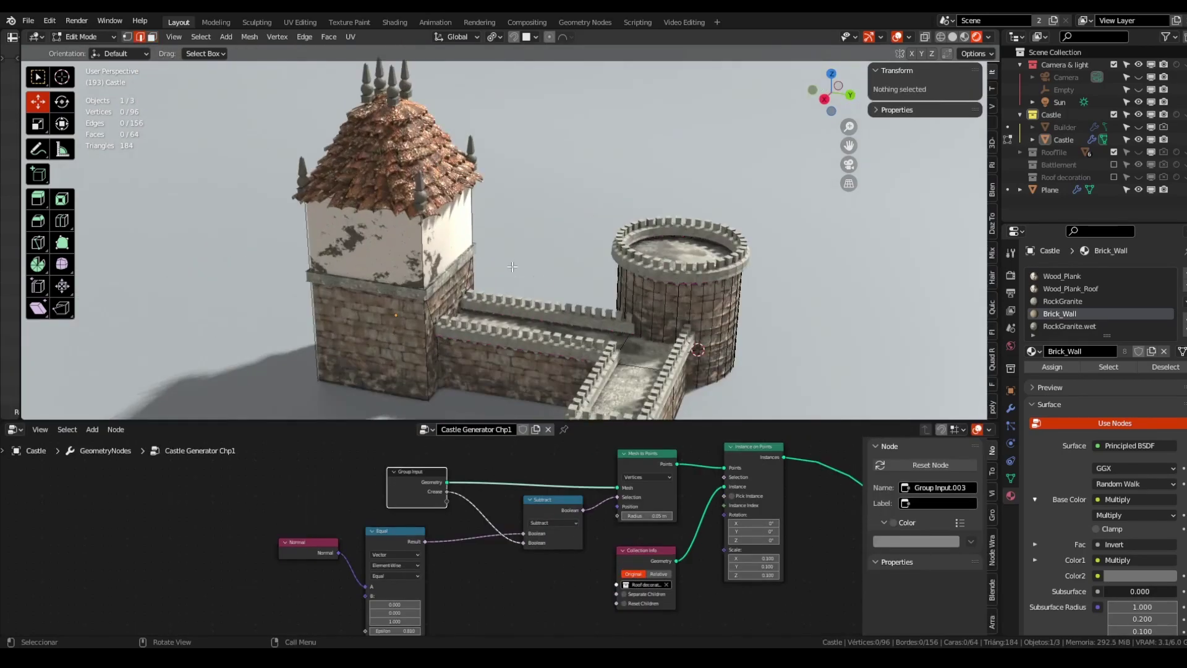
{"action": "scroll", "coordinate": [469, 286], "scroll_direction": "up", "scroll_amount": 6}
{"action": "middle_click_drag", "start_coordinate": [469, 287], "coordinate": [445, 187]}
{"action": "middle_click_drag", "start_coordinate": [753, 532], "coordinate": [615, 550]}
Step: Select the round tower's top edge loop and lower its Mean Crease to 0.16
{"action": "left_click", "coordinate": [767, 482]}
{"action": "scroll", "coordinate": [656, 470], "scroll_direction": "down", "scroll_amount": 5}
{"action": "middle_click_drag", "start_coordinate": [692, 331], "coordinate": [659, 275], "text": "shift"}
{"action": "left_click", "coordinate": [684, 292], "text": "alt"}
{"action": "mouse_move", "coordinate": [937, 223]}
{"action": "left_mouse_down"}
{"action": "mouse_move", "coordinate": [956, 222]}
{"action": "mouse_move", "coordinate": [923, 223]}
{"action": "left_mouse_up"}
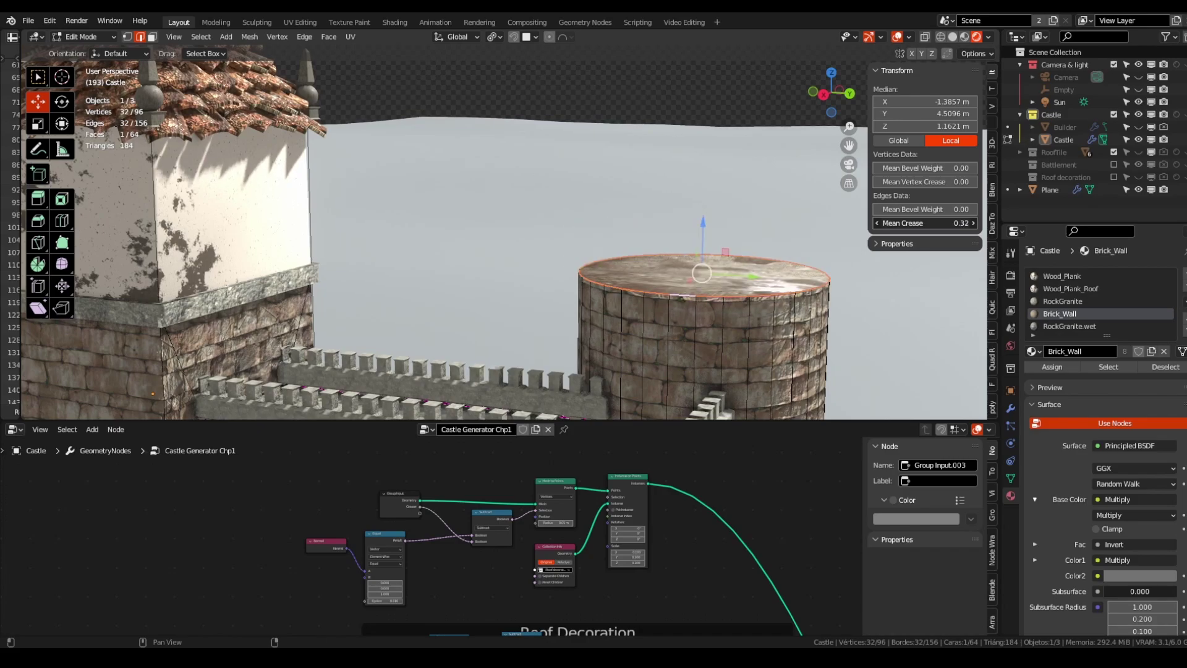
{"action": "left_click_drag", "start_coordinate": [915, 222], "coordinate": [906, 223]}
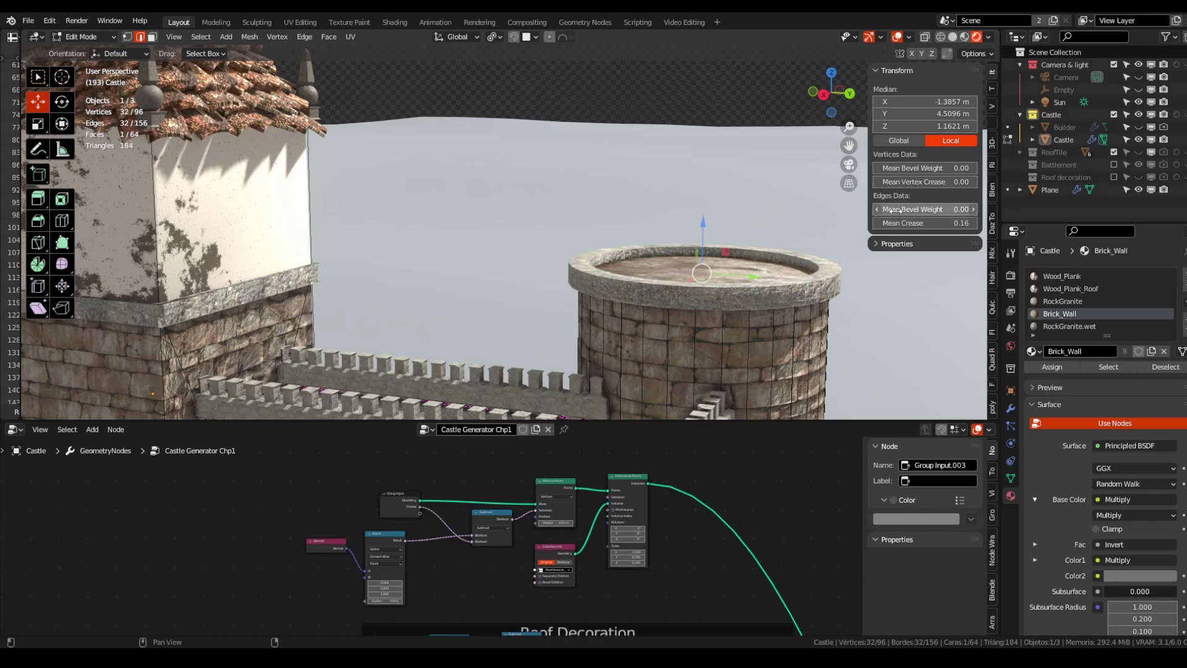
Step: Raise the Mean Crease of the round tower's top edge loop to 0.73 and inspect its battlements
{"action": "middle_click_drag", "start_coordinate": [750, 304], "coordinate": [612, 288]}
{"action": "left_click_drag", "start_coordinate": [957, 222], "coordinate": [958, 222]}
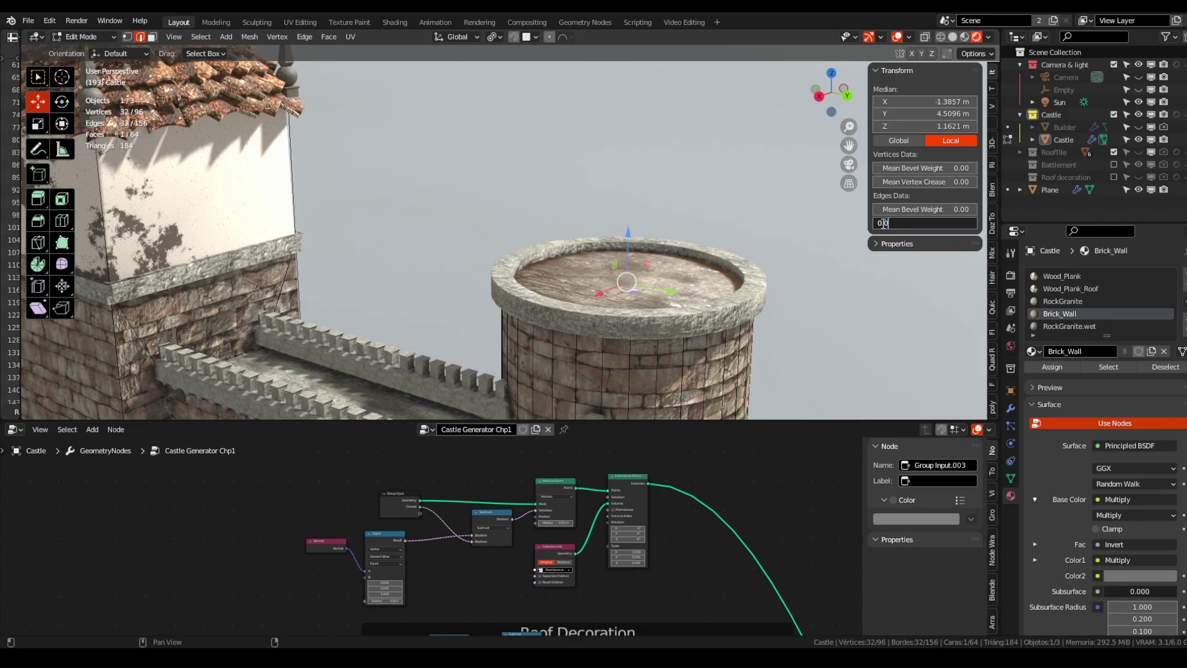
{"action": "key", "text": "Return"}
{"action": "scroll", "coordinate": [643, 293], "scroll_direction": "down", "scroll_amount": 3}
{"action": "mouse_move", "coordinate": [637, 293]}
{"action": "middle_mouse_down"}
{"action": "mouse_move", "coordinate": [618, 298]}
{"action": "mouse_move", "coordinate": [581, 262]}
{"action": "mouse_move", "coordinate": [636, 296]}
{"action": "middle_mouse_up"}
{"action": "scroll", "coordinate": [636, 296], "scroll_direction": "up", "scroll_amount": 2}
{"action": "left_click_drag", "start_coordinate": [921, 223], "coordinate": [965, 223]}
{"action": "scroll", "coordinate": [640, 260], "scroll_direction": "down", "scroll_amount": 3}
{"action": "middle_click_drag", "start_coordinate": [631, 272], "coordinate": [687, 243], "text": "shift"}
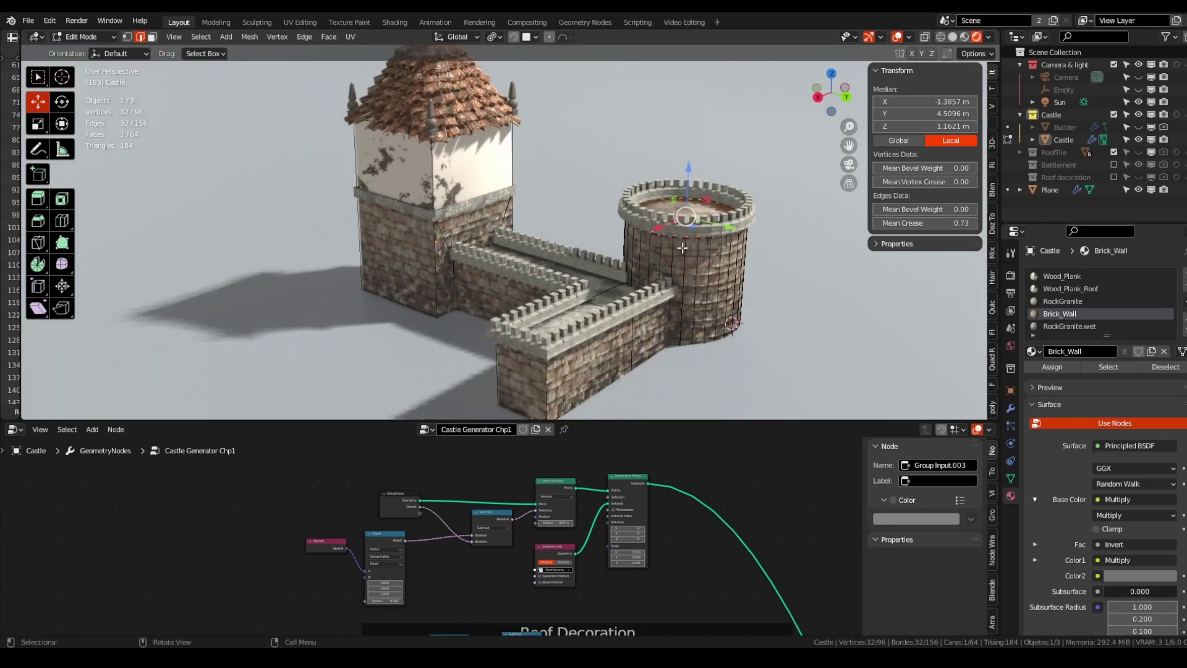
{"action": "middle_click_drag", "start_coordinate": [702, 299], "coordinate": [699, 282]}
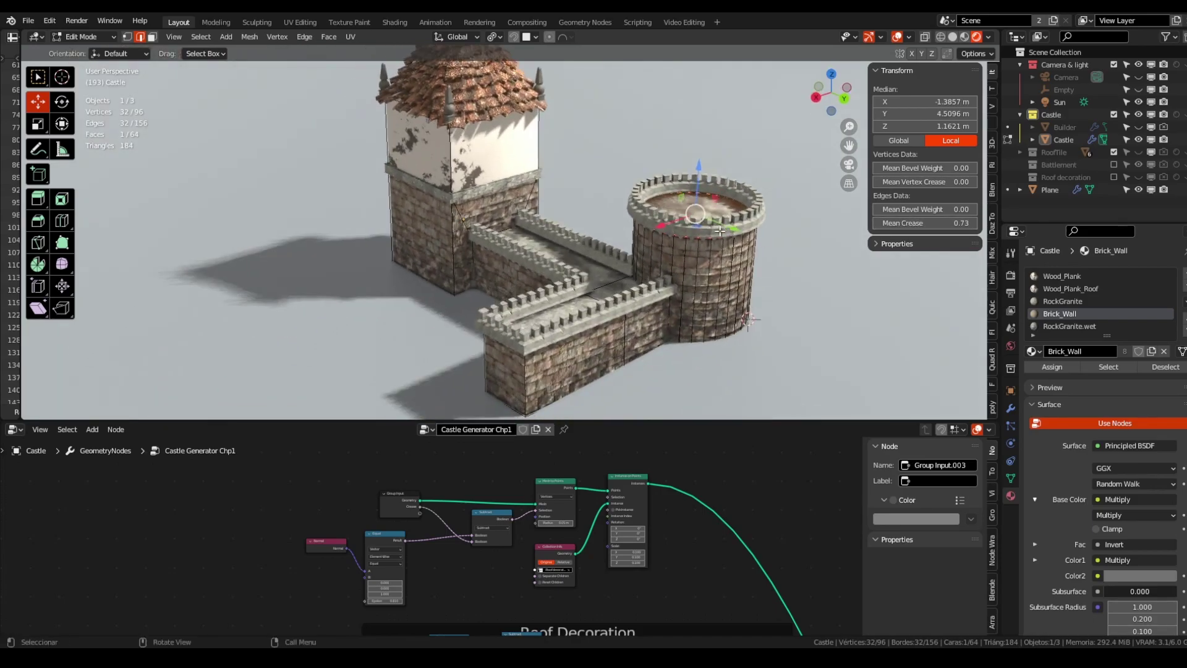
{"action": "middle_click_drag", "start_coordinate": [704, 238], "coordinate": [692, 242]}
Step: Move the Normal and Equal nodes together closer to the Subtract node
{"action": "left_click", "coordinate": [325, 541]}
{"action": "left_click", "coordinate": [379, 541], "text": "shift"}
{"action": "left_click_drag", "start_coordinate": [380, 542], "coordinate": [395, 538]}
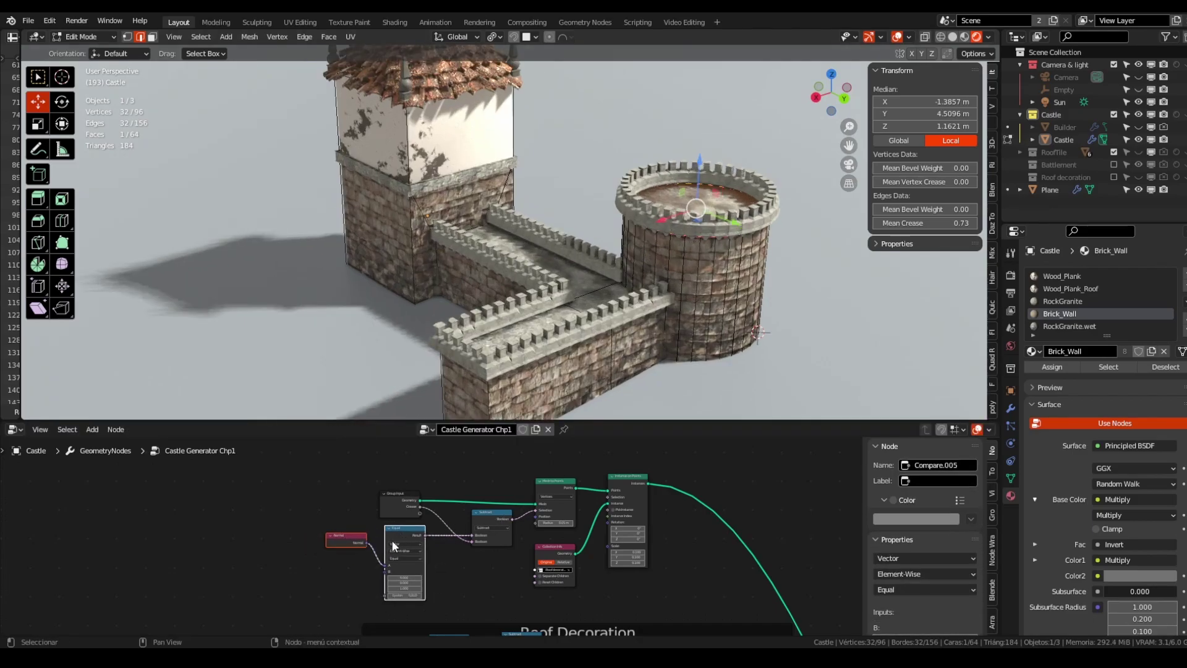
{"action": "scroll", "coordinate": [395, 537], "scroll_direction": "up", "scroll_amount": 5}
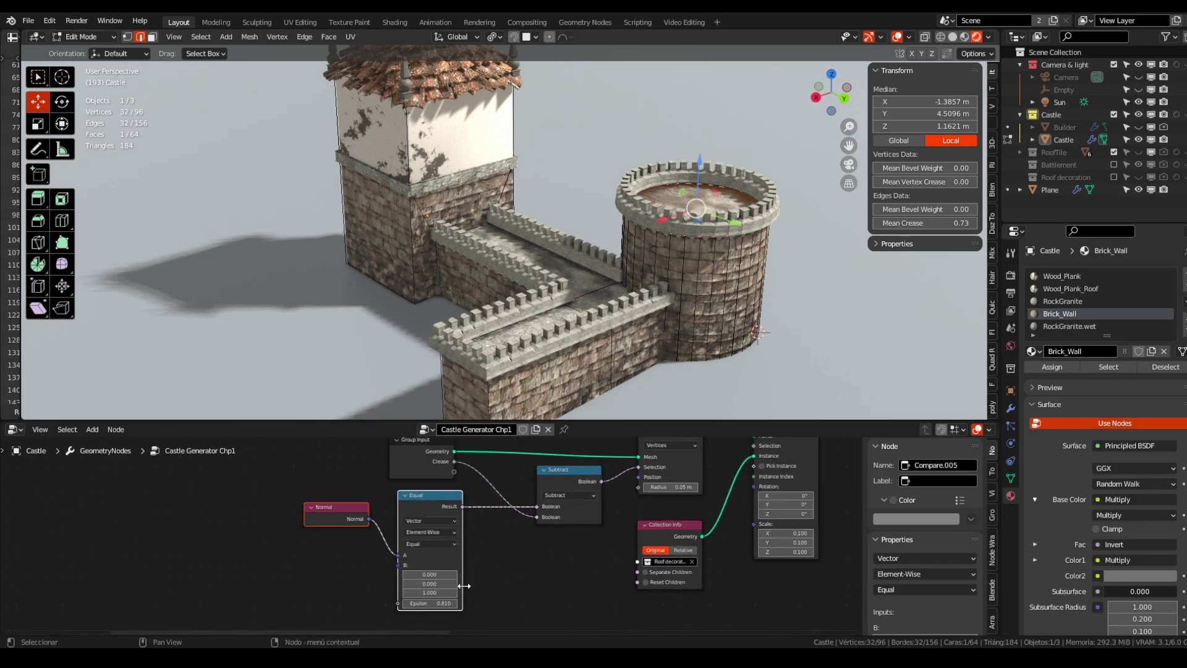
Step: Insert a Set Position node after Instance on Points and set its Z offset to -0.04 m
{"action": "scroll", "coordinate": [462, 586], "scroll_direction": "down", "scroll_amount": 3}
{"action": "middle_click_drag", "start_coordinate": [527, 414], "coordinate": [521, 179]}
{"action": "scroll", "coordinate": [521, 178], "scroll_direction": "up", "scroll_amount": 3}
{"action": "middle_click_drag", "start_coordinate": [739, 506], "coordinate": [678, 545]}
{"action": "scroll", "coordinate": [516, 286], "scroll_direction": "up", "scroll_amount": 3}
{"action": "middle_click_drag", "start_coordinate": [516, 285], "coordinate": [488, 272]}
{"action": "left_click", "coordinate": [706, 484]}
{"action": "key", "text": "shift+a"}
{"action": "type", "text": "set"}
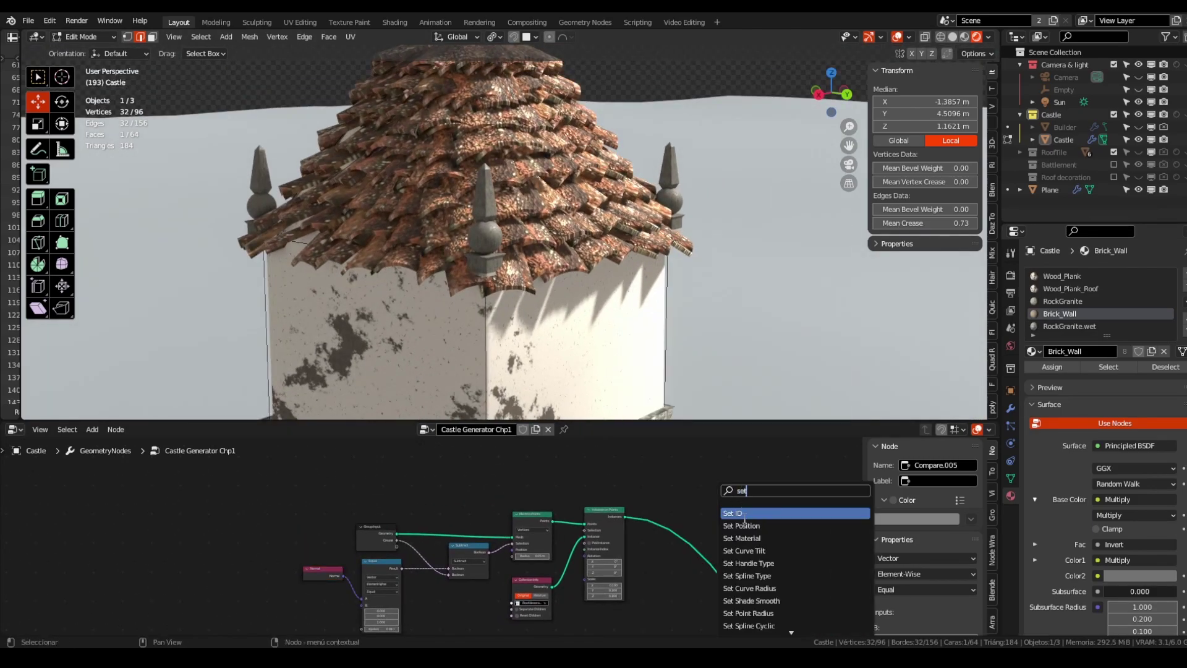
{"action": "left_click", "coordinate": [742, 525]}
{"action": "left_click", "coordinate": [679, 553]}
{"action": "scroll", "coordinate": [680, 552], "scroll_direction": "up", "scroll_amount": 3}
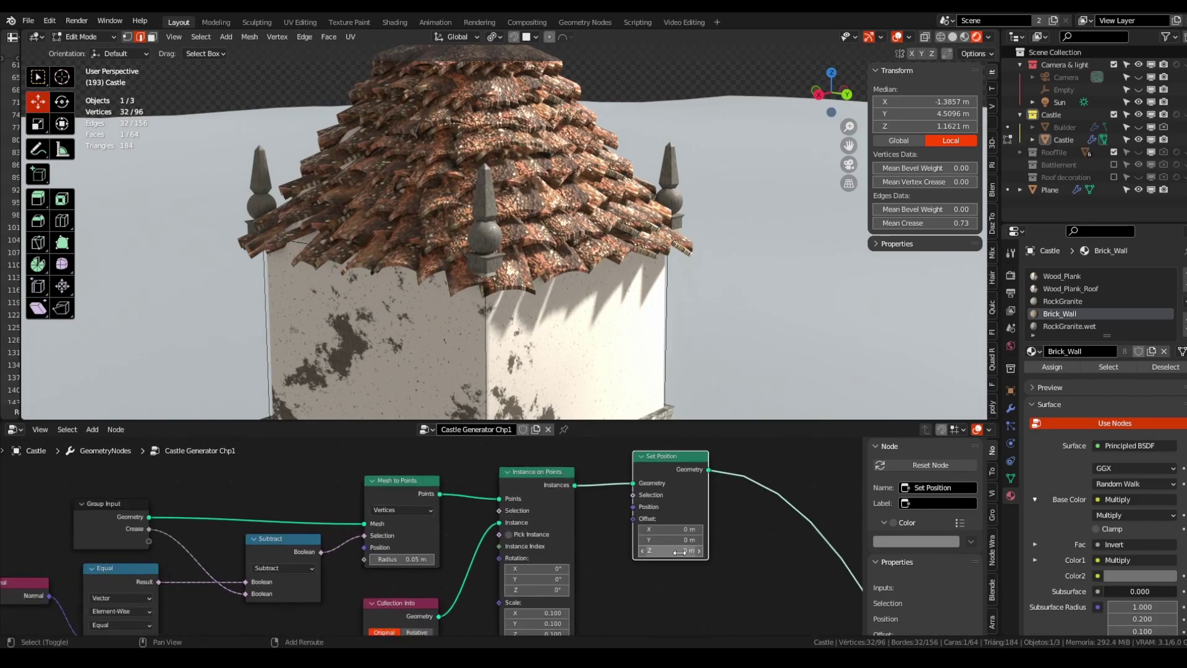
{"action": "mouse_move", "coordinate": [671, 550]}
{"action": "left_mouse_down"}
{"action": "mouse_move", "coordinate": [661, 550]}
{"action": "mouse_move", "coordinate": [674, 550]}
{"action": "left_mouse_up"}
Step: Select the small face at the roof's peak and merge its four vertices at the center
{"action": "scroll", "coordinate": [538, 204], "scroll_direction": "down", "scroll_amount": 2}
{"action": "middle_click_drag", "start_coordinate": [532, 105], "coordinate": [573, 227], "text": "shift"}
{"action": "left_click", "coordinate": [541, 226]}
{"action": "left_click", "coordinate": [497, 185]}
{"action": "left_click", "coordinate": [541, 191], "text": "shift"}
{"action": "key", "text": "1"}
{"action": "key", "text": "m"}
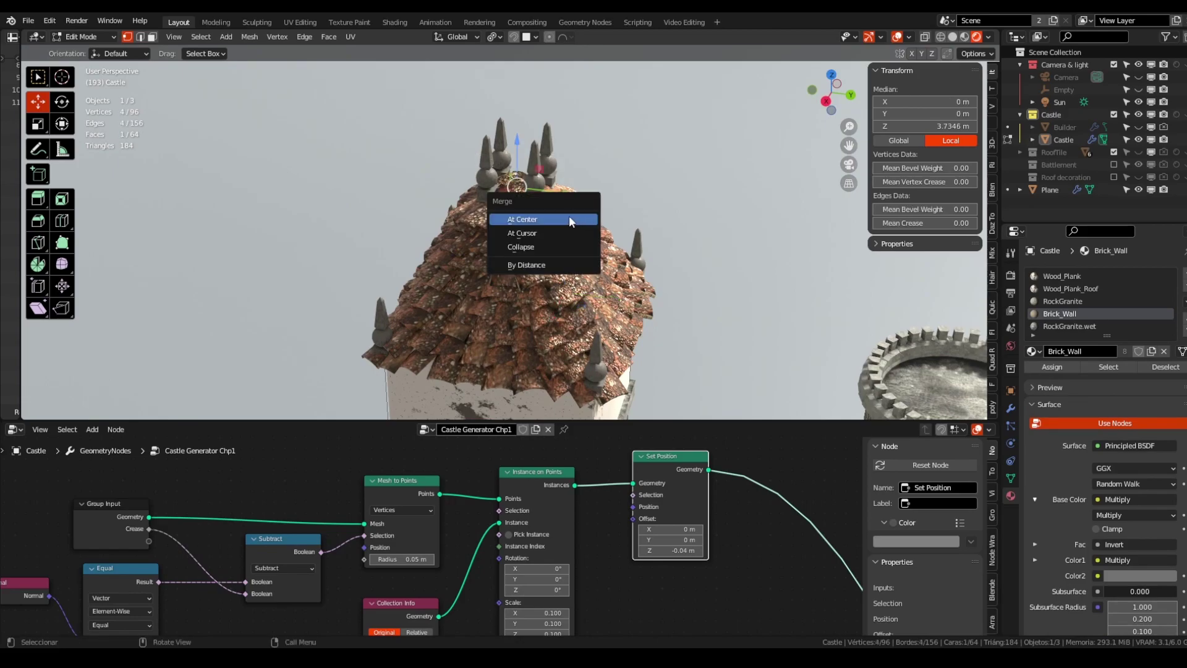
{"action": "left_click", "coordinate": [570, 220]}
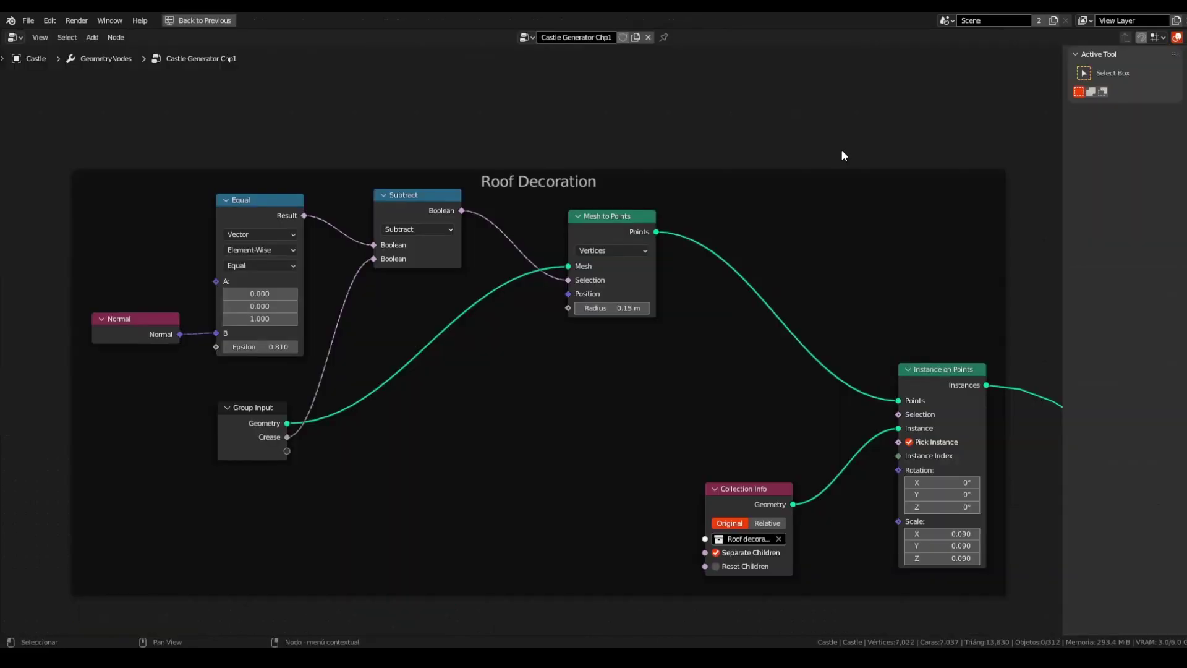
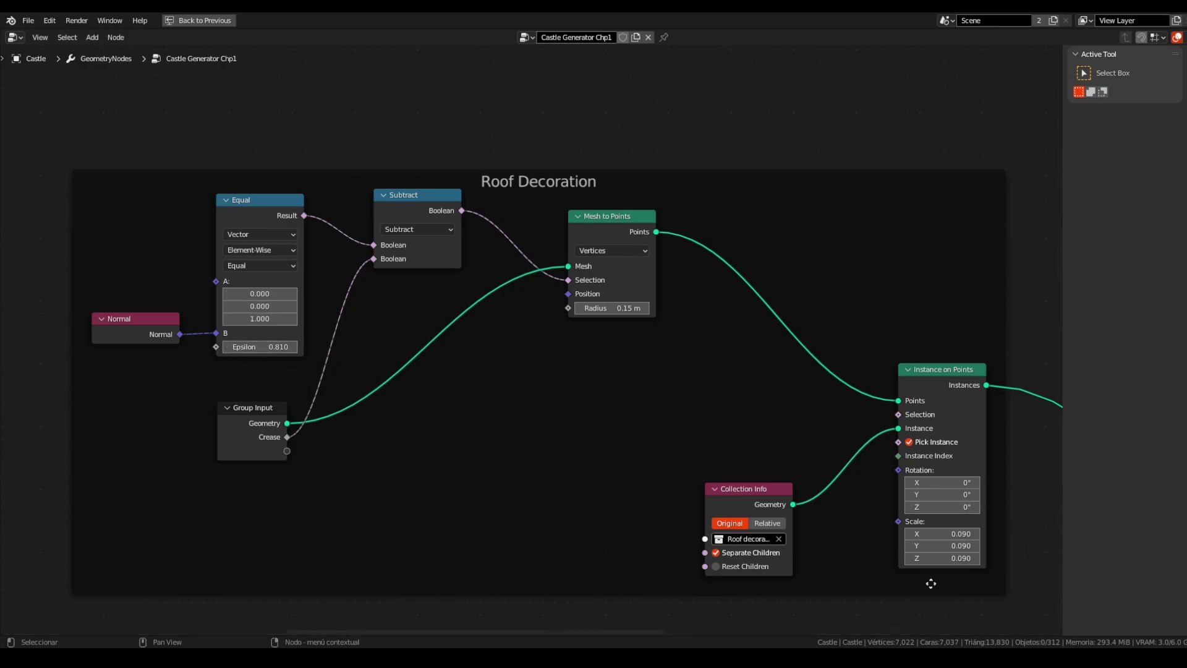
Step: Move the Border frame with its nodes farther above the Roof tiles frame
{"action": "scroll", "coordinate": [862, 545], "scroll_direction": "down", "scroll_amount": 1}
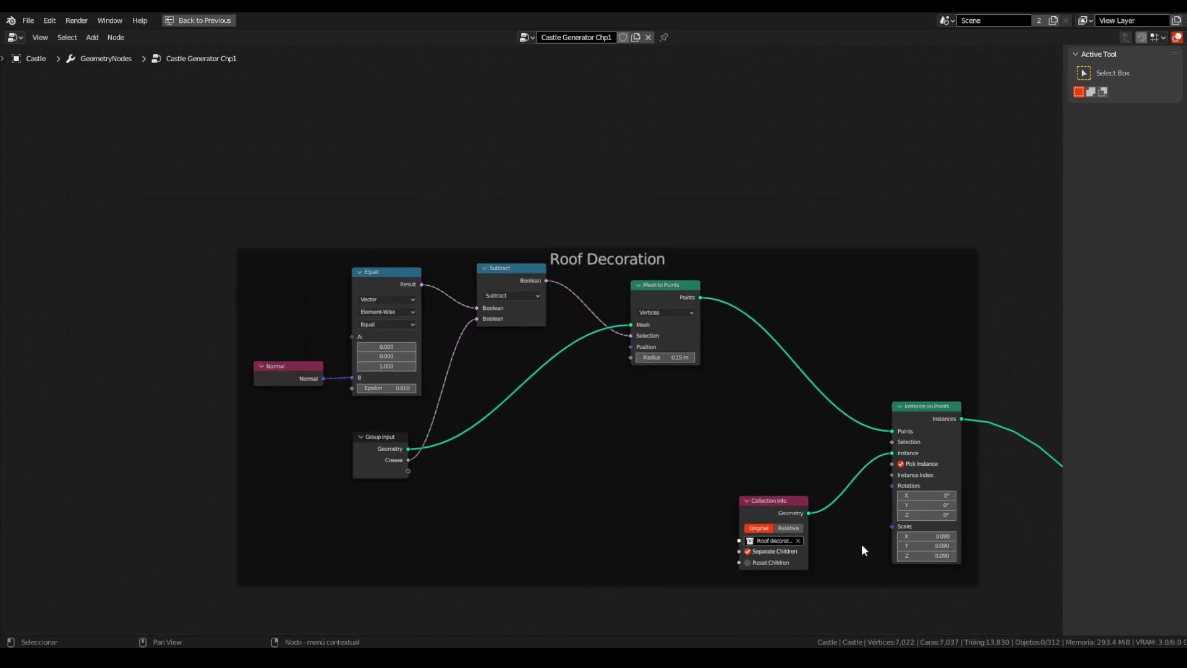
{"action": "middle_click_drag", "start_coordinate": [859, 547], "coordinate": [818, 276]}
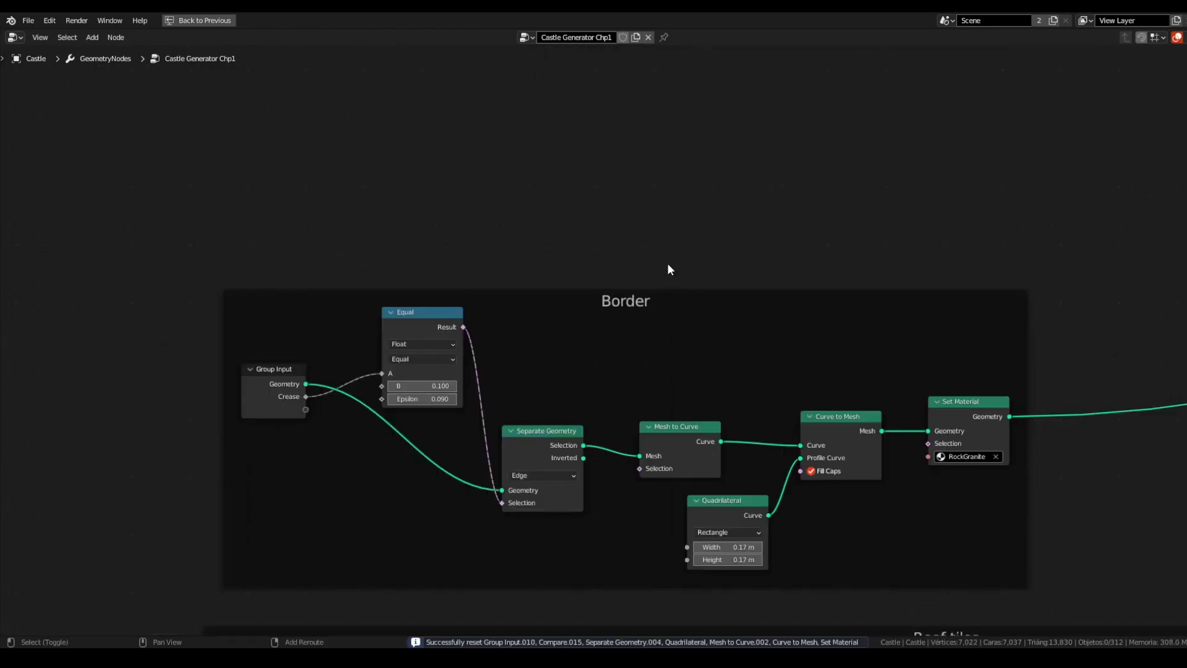
{"action": "middle_click_drag", "start_coordinate": [717, 292], "coordinate": [681, 237]}
{"action": "left_click_drag", "start_coordinate": [643, 257], "coordinate": [666, 124]}
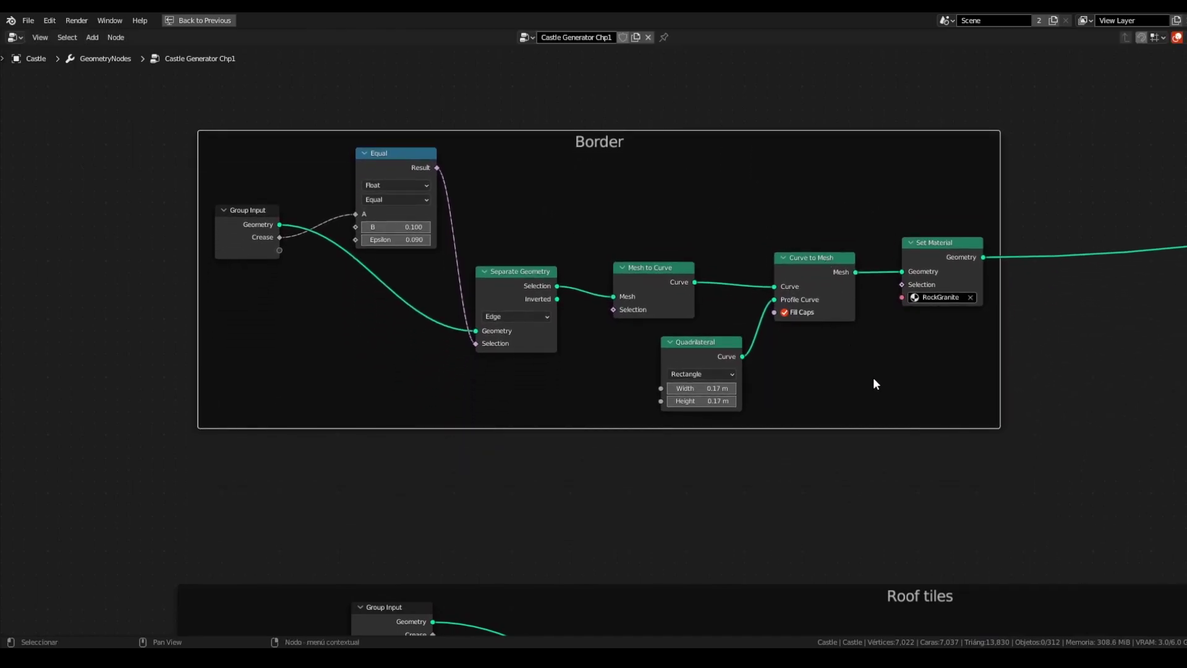
Step: Move the last Rotate Instances node in the Roof tiles frame closer to the preceding Rotate Instances node
{"action": "key", "text": "grave"}
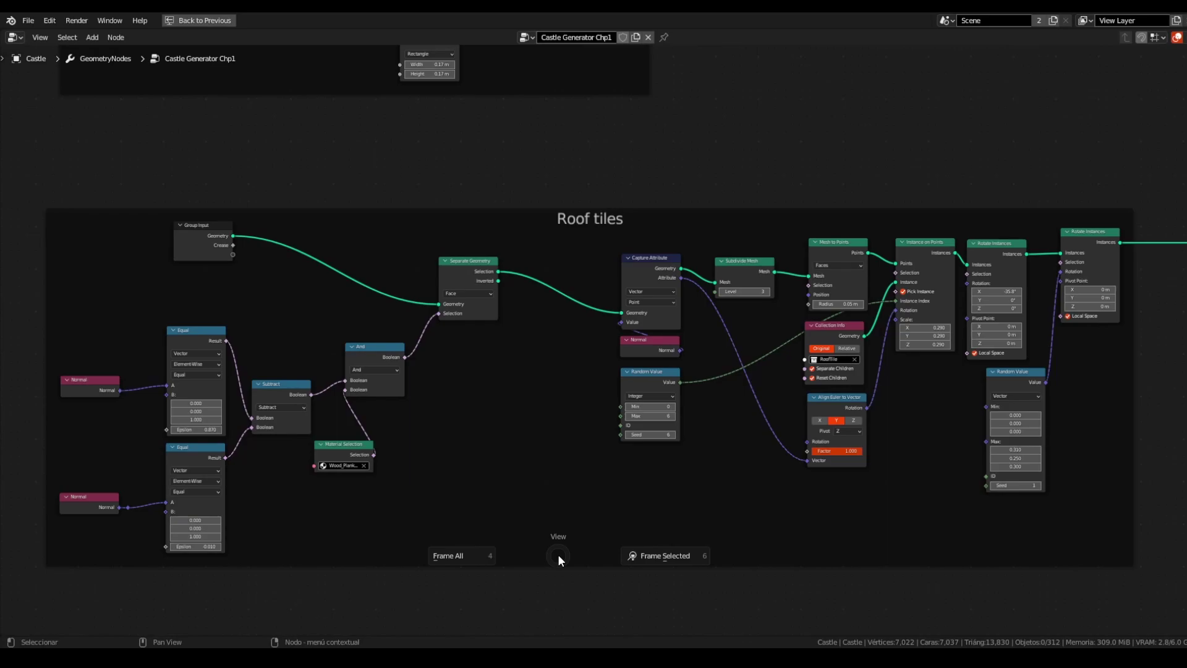
{"action": "key", "text": "Escape"}
{"action": "middle_click_drag", "start_coordinate": [558, 556], "coordinate": [558, 555]}
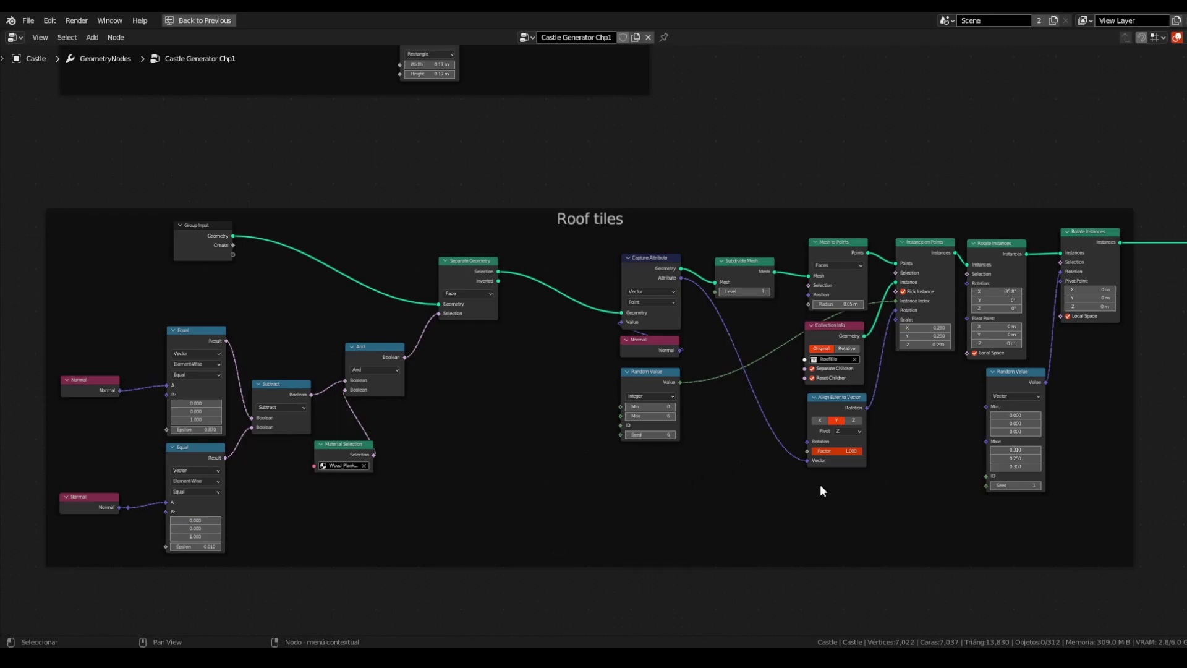
{"action": "middle_click_drag", "start_coordinate": [962, 493], "coordinate": [770, 513]}
{"action": "scroll", "coordinate": [873, 437], "scroll_direction": "up", "scroll_amount": 2}
{"action": "scroll", "coordinate": [813, 468], "scroll_direction": "down", "scroll_amount": 1}
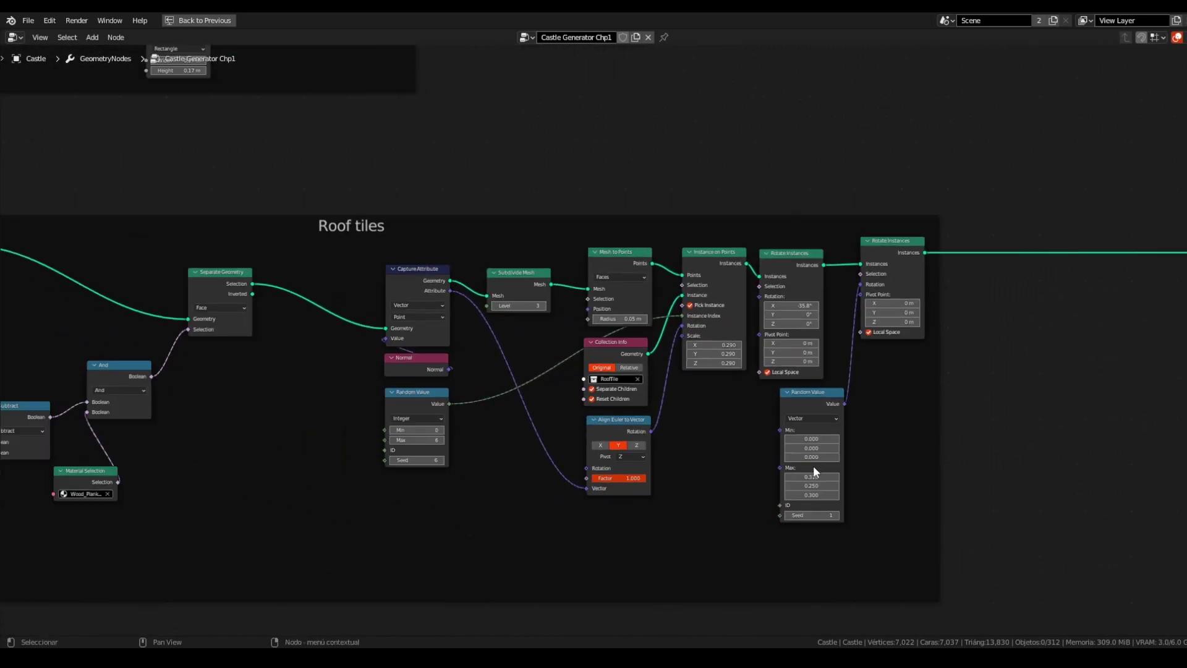
{"action": "left_click_drag", "start_coordinate": [858, 268], "coordinate": [839, 276]}
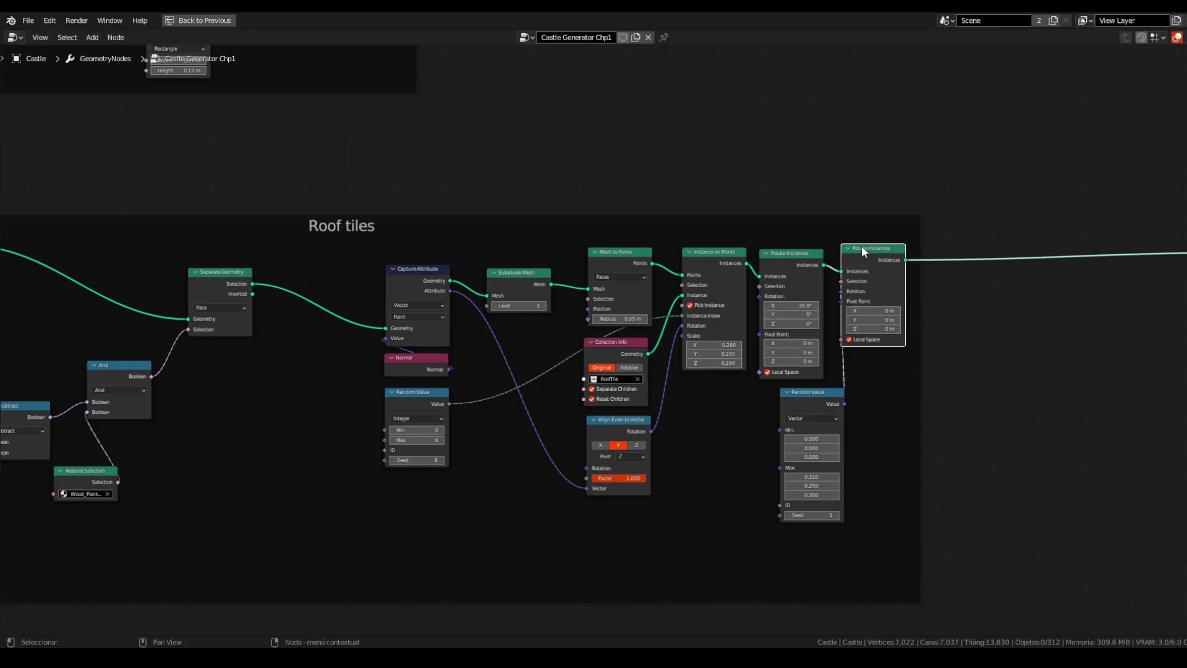
Step: Restore the multi-editor layout and lower the vector Random Value node's Max to 0.130, 0.070 and 0.120
{"action": "key", "text": "ctrl+space"}
{"action": "scroll", "coordinate": [418, 149], "scroll_direction": "up", "scroll_amount": 5}
{"action": "scroll", "coordinate": [418, 149], "scroll_direction": "up", "scroll_amount": 4}
{"action": "scroll", "coordinate": [676, 451], "scroll_direction": "up", "scroll_amount": 3}
{"action": "scroll", "coordinate": [675, 452], "scroll_direction": "up", "scroll_amount": 1}
{"action": "middle_click_drag", "start_coordinate": [667, 630], "coordinate": [670, 562]}
{"action": "left_click_drag", "start_coordinate": [665, 527], "coordinate": [656, 552]}
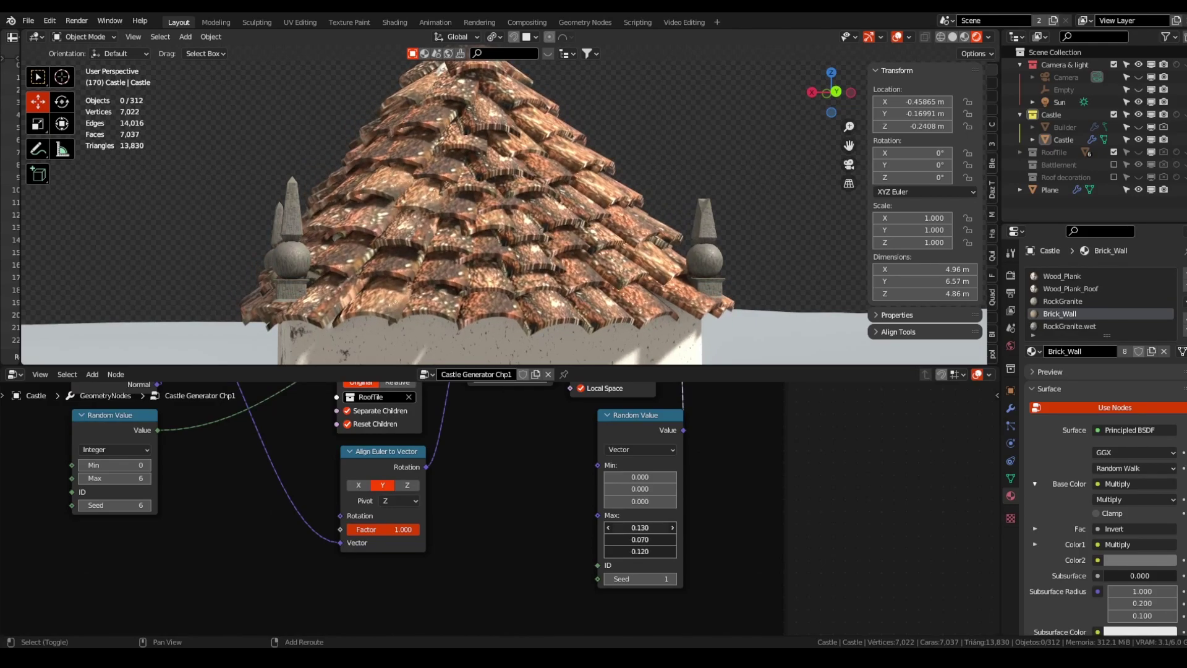
Step: Move the second Rotate Instances node and its vector Random Value node farther from the first Rotate Instances node
{"action": "scroll", "coordinate": [696, 469], "scroll_direction": "down", "scroll_amount": 3}
{"action": "middle_click_drag", "start_coordinate": [722, 465], "coordinate": [536, 610]}
{"action": "scroll", "coordinate": [588, 574], "scroll_direction": "up", "scroll_amount": 3}
{"action": "left_click_drag", "start_coordinate": [586, 404], "coordinate": [647, 409]}
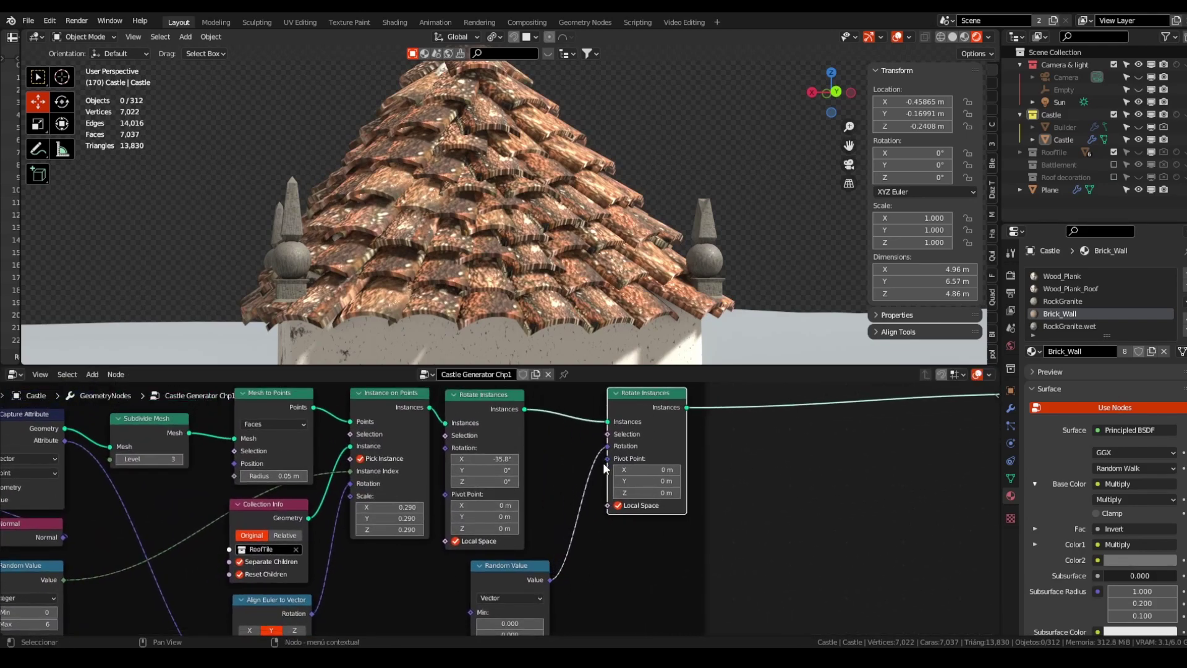
{"action": "left_click_drag", "start_coordinate": [500, 579], "coordinate": [532, 581]}
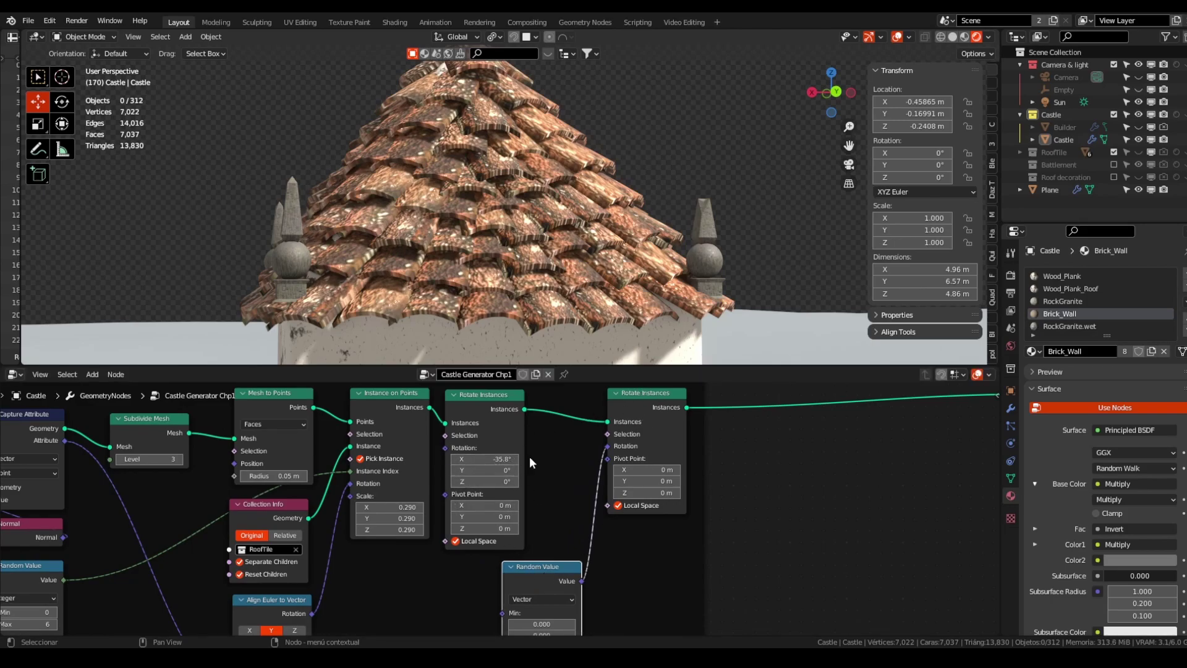
Step: Lower the vector Random Value node's Max to 0.090, 0.030 and 0.080 to reduce the tile rotation
{"action": "middle_click_drag", "start_coordinate": [564, 562], "coordinate": [625, 448]}
{"action": "left_click_drag", "start_coordinate": [604, 558], "coordinate": [581, 580]}
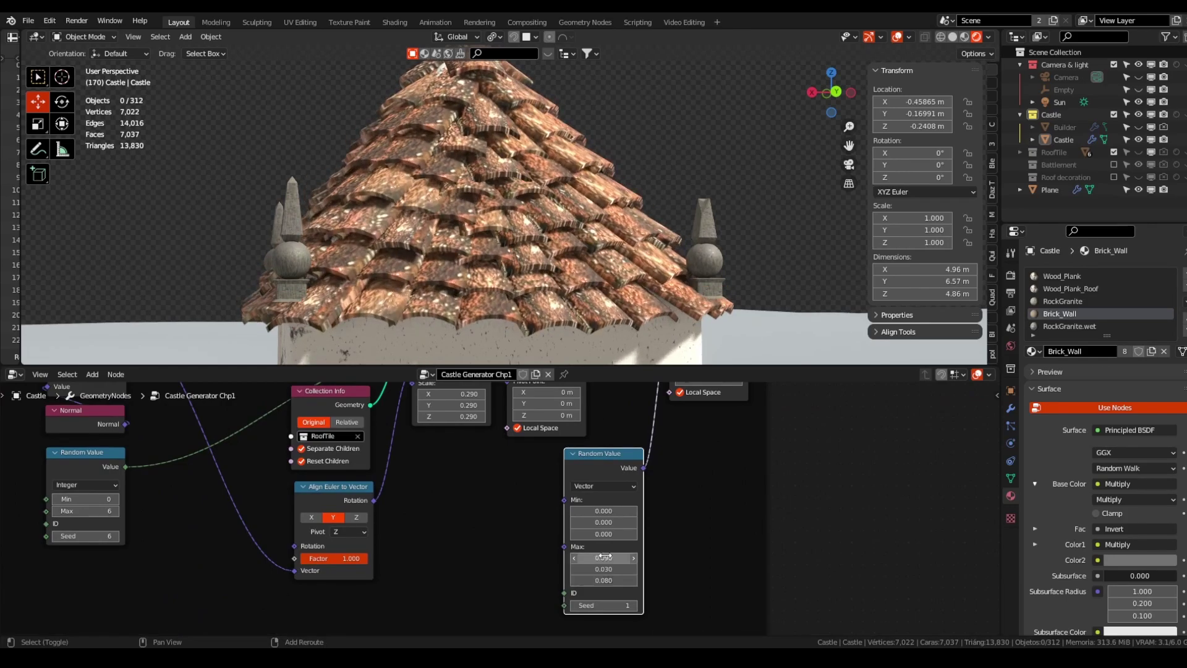
{"action": "scroll", "coordinate": [671, 484], "scroll_direction": "down", "scroll_amount": 10}
{"action": "middle_click_drag", "start_coordinate": [674, 468], "coordinate": [752, 498]}
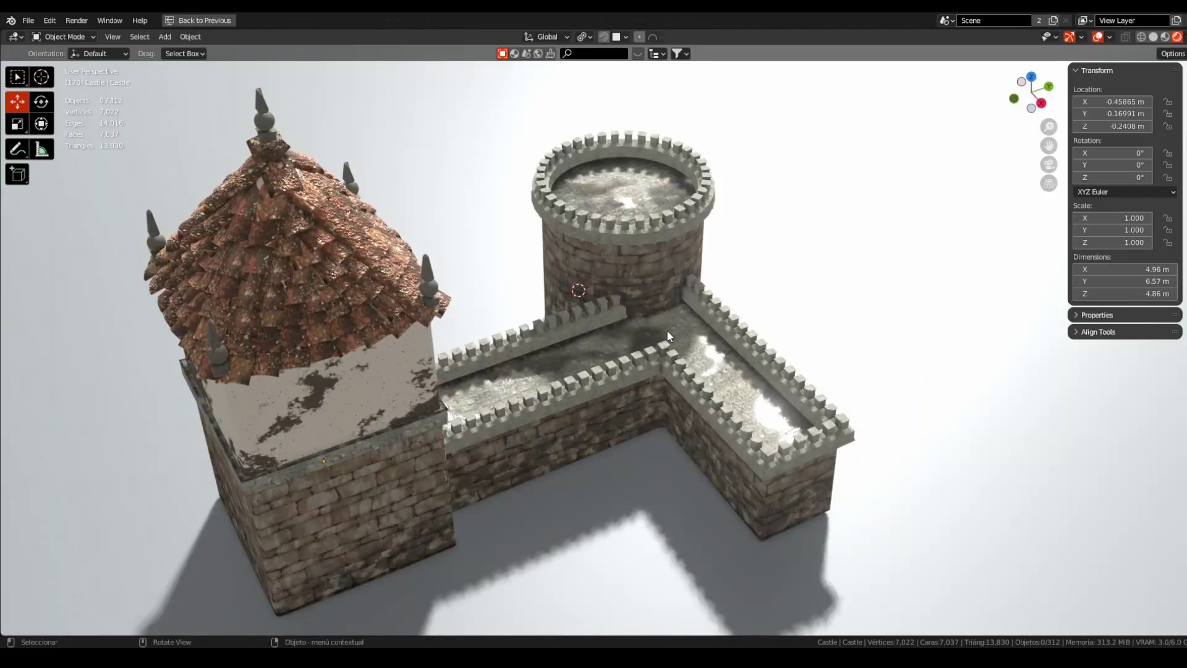
Step: Inspect the wall walkway up close, restore the multi-editor layout and enlarge the shader editor area
{"action": "scroll", "coordinate": [721, 342], "scroll_direction": "up", "scroll_amount": 5}
{"action": "middle_click_drag", "start_coordinate": [723, 353], "coordinate": [682, 343]}
{"action": "scroll", "coordinate": [692, 382], "scroll_direction": "down", "scroll_amount": 6}
{"action": "scroll", "coordinate": [683, 343], "scroll_direction": "up", "scroll_amount": 5}
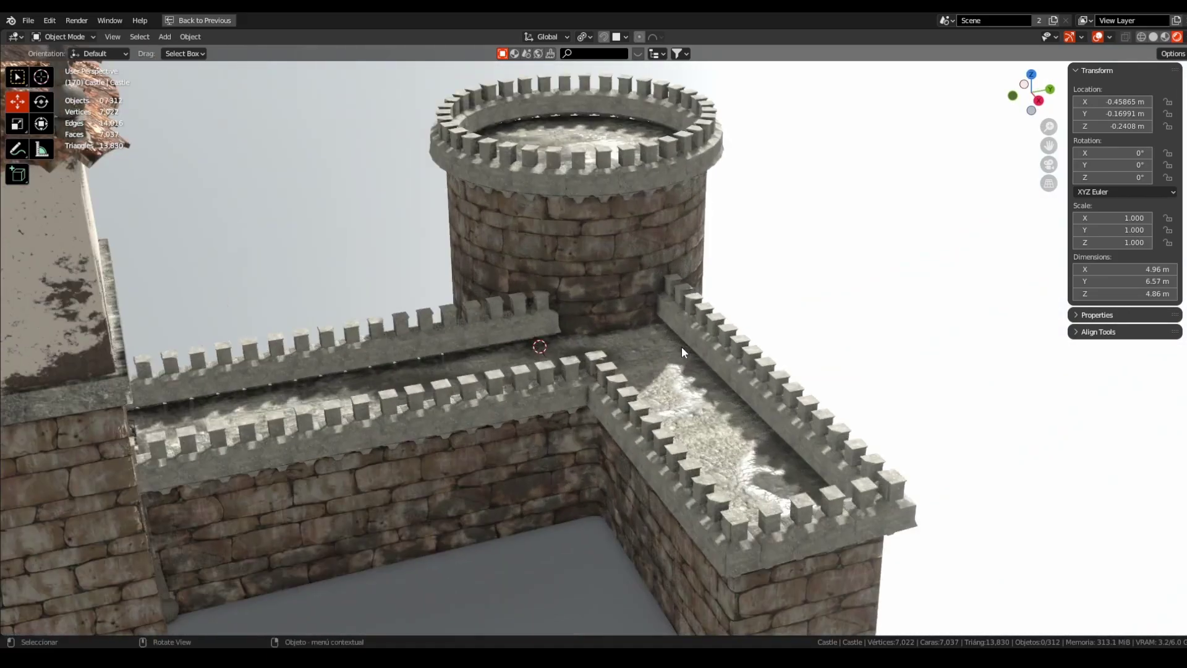
{"action": "key", "text": "ctrl+space"}
{"action": "left_click_drag", "start_coordinate": [684, 521], "coordinate": [684, 261]}
Step: Examine the RockGranite.wet material's texture, Noise Texture and ColorRamp nodes against the walkway surface
{"action": "scroll", "coordinate": [594, 384], "scroll_direction": "up", "scroll_amount": 5}
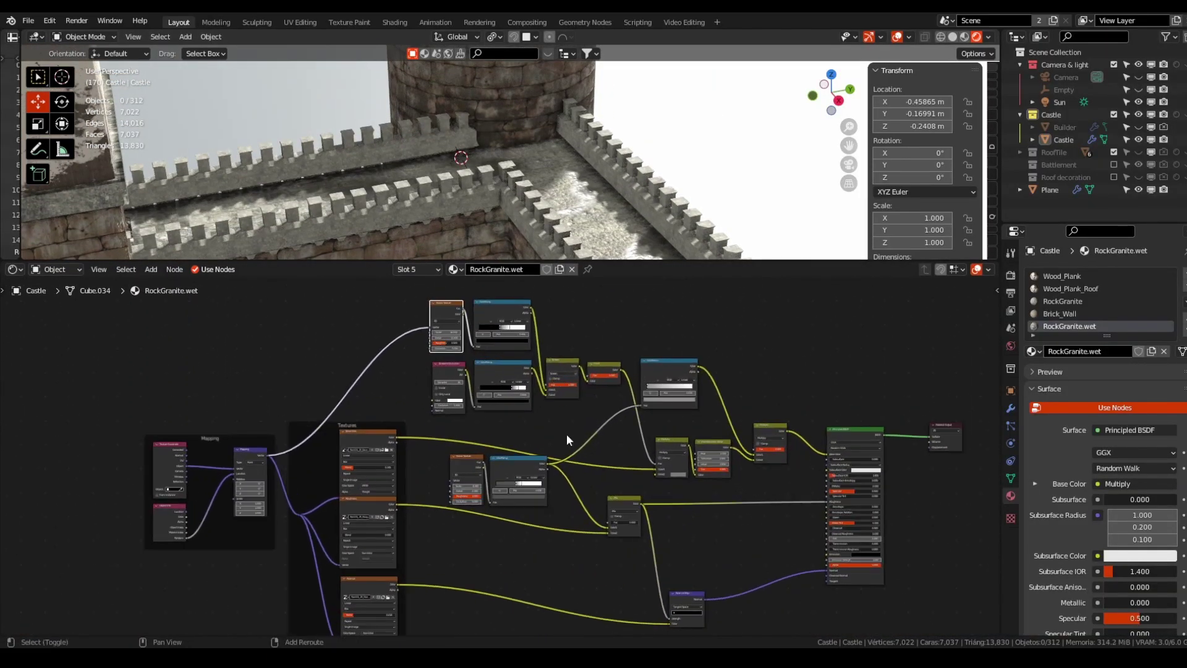
{"action": "middle_click_drag", "start_coordinate": [568, 437], "coordinate": [530, 391]}
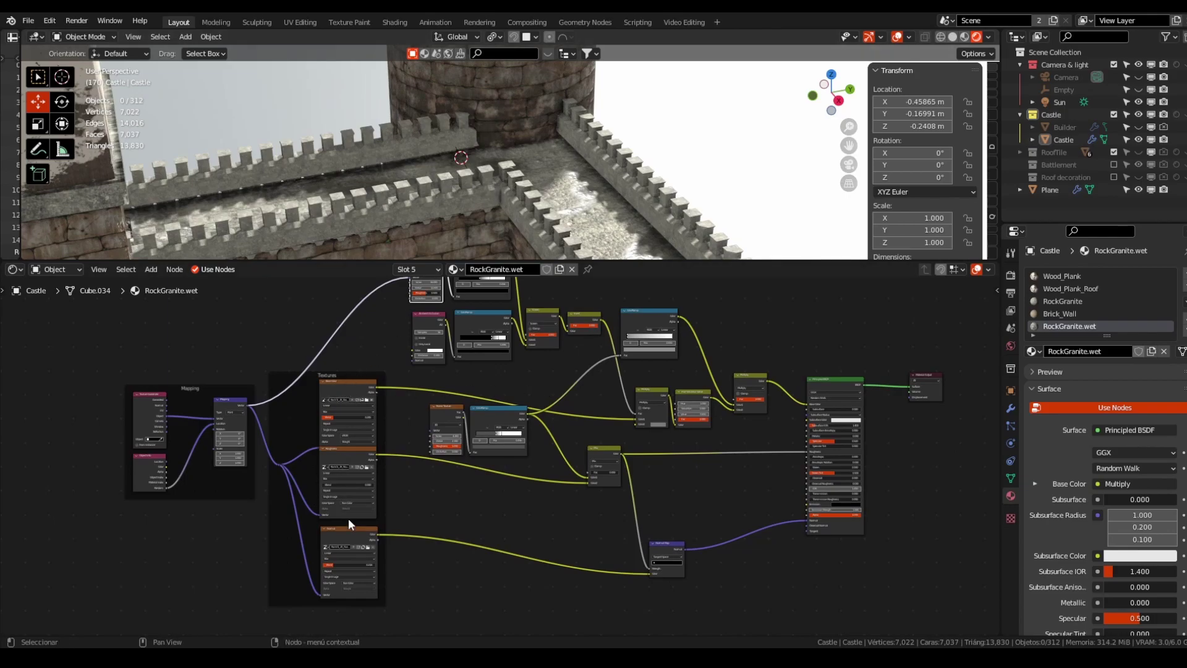
{"action": "middle_click_drag", "start_coordinate": [347, 537], "coordinate": [351, 593], "text": "shift"}
{"action": "middle_click_drag", "start_coordinate": [480, 501], "coordinate": [471, 416], "text": "shift"}
{"action": "scroll", "coordinate": [426, 413], "scroll_direction": "up", "scroll_amount": 8}
{"action": "middle_click_drag", "start_coordinate": [619, 188], "coordinate": [683, 158], "text": "shift"}
{"action": "scroll", "coordinate": [654, 135], "scroll_direction": "up", "scroll_amount": 3}
{"action": "middle_click_drag", "start_coordinate": [411, 351], "coordinate": [424, 384], "text": "shift"}
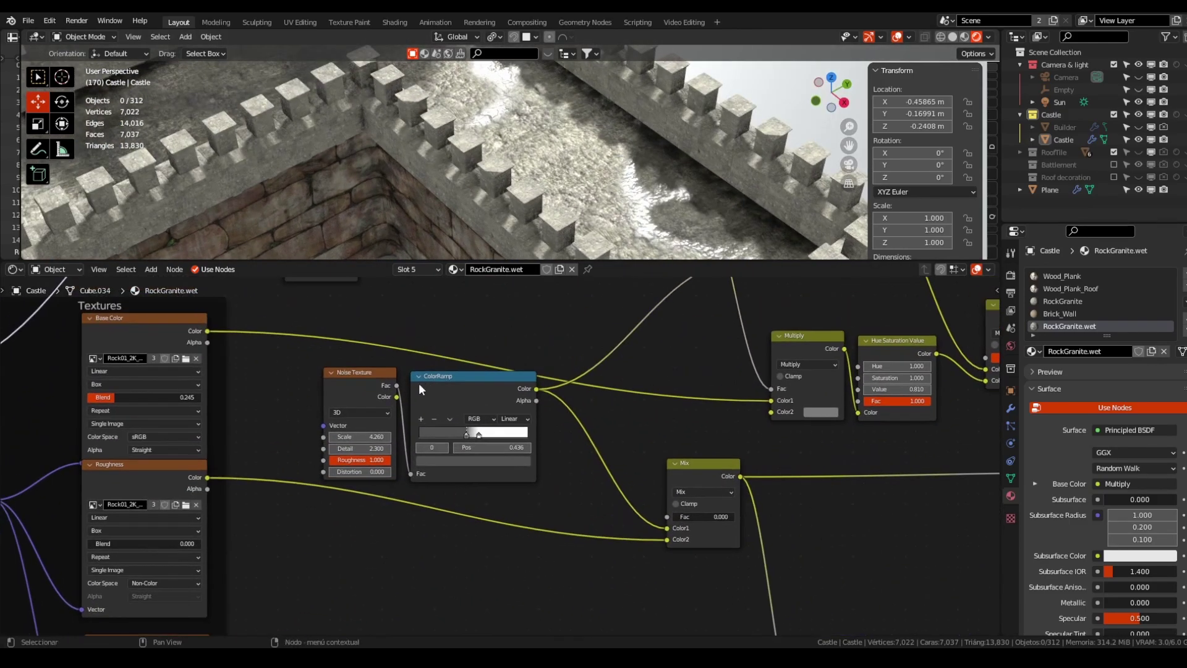
Step: Preview the RockGranite.wet material's Noise Texture, ColorRamp and Mix node outputs one after another on the walkway
{"action": "left_click", "coordinate": [350, 380], "text": "ctrl+shift"}
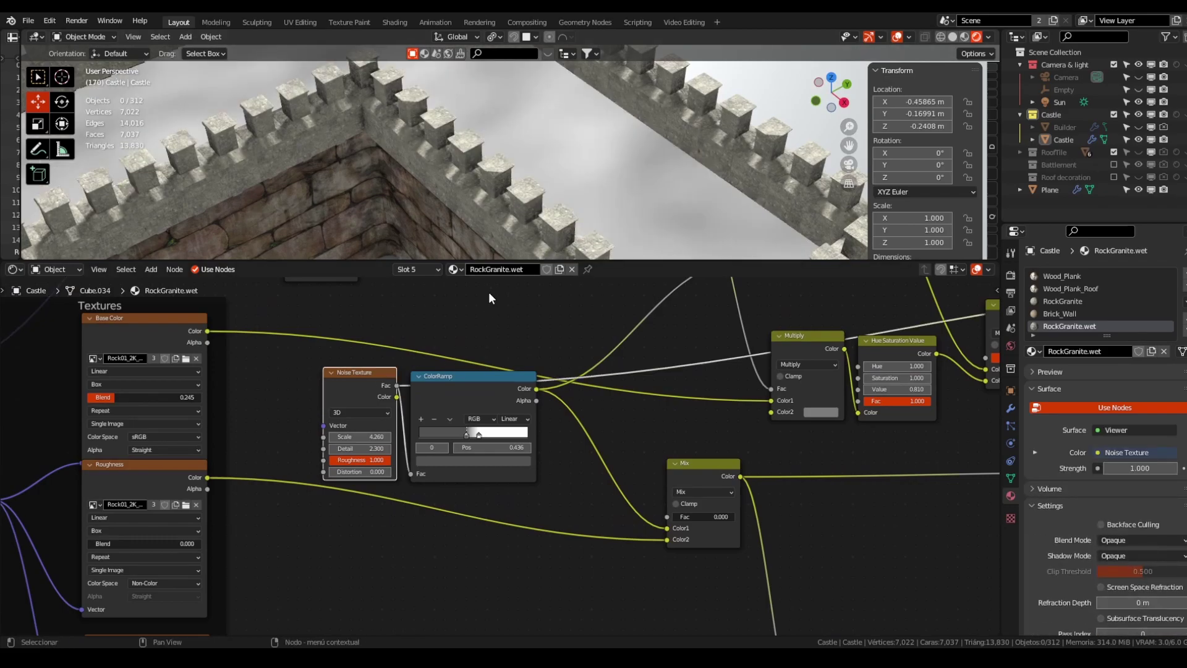
{"action": "left_click", "coordinate": [472, 395], "text": "ctrl+shift"}
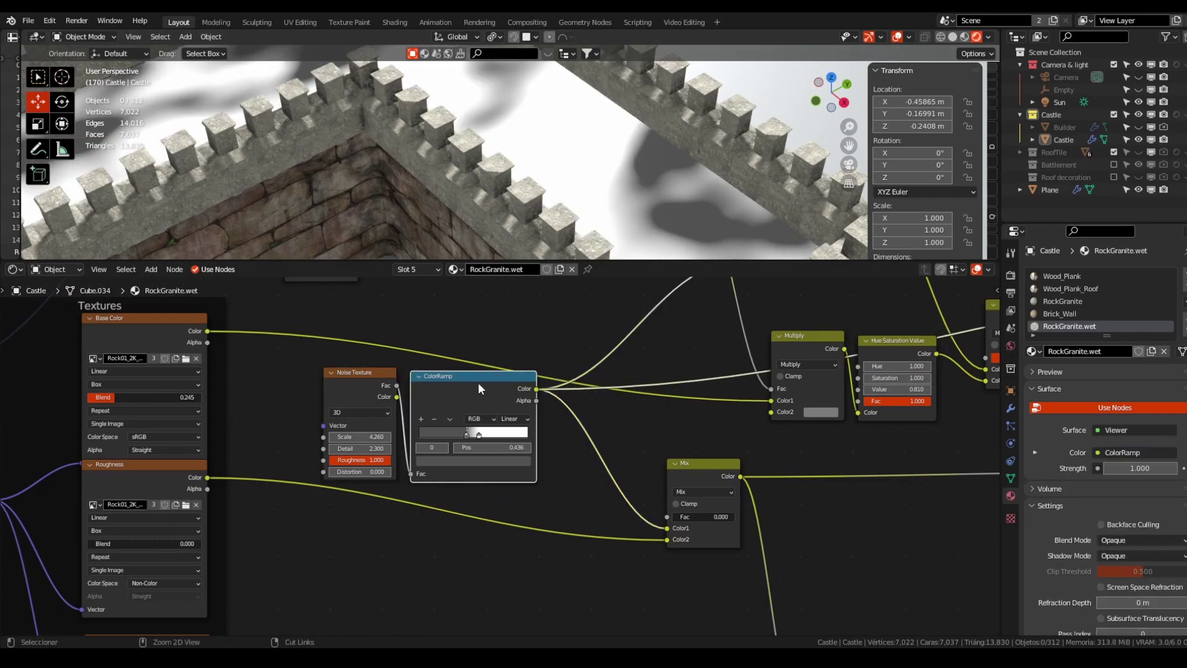
{"action": "middle_click_drag", "start_coordinate": [553, 189], "coordinate": [609, 210], "text": "shift"}
{"action": "middle_click_drag", "start_coordinate": [564, 463], "coordinate": [497, 434], "text": "shift"}
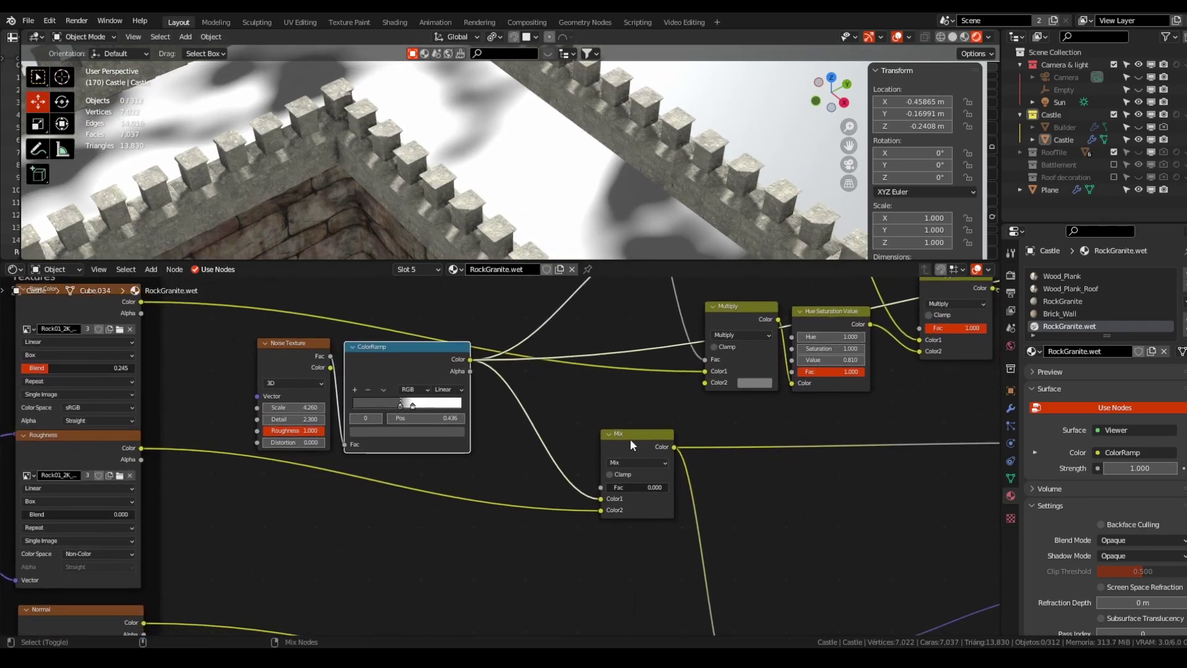
{"action": "left_click", "coordinate": [629, 439], "text": "ctrl+shift"}
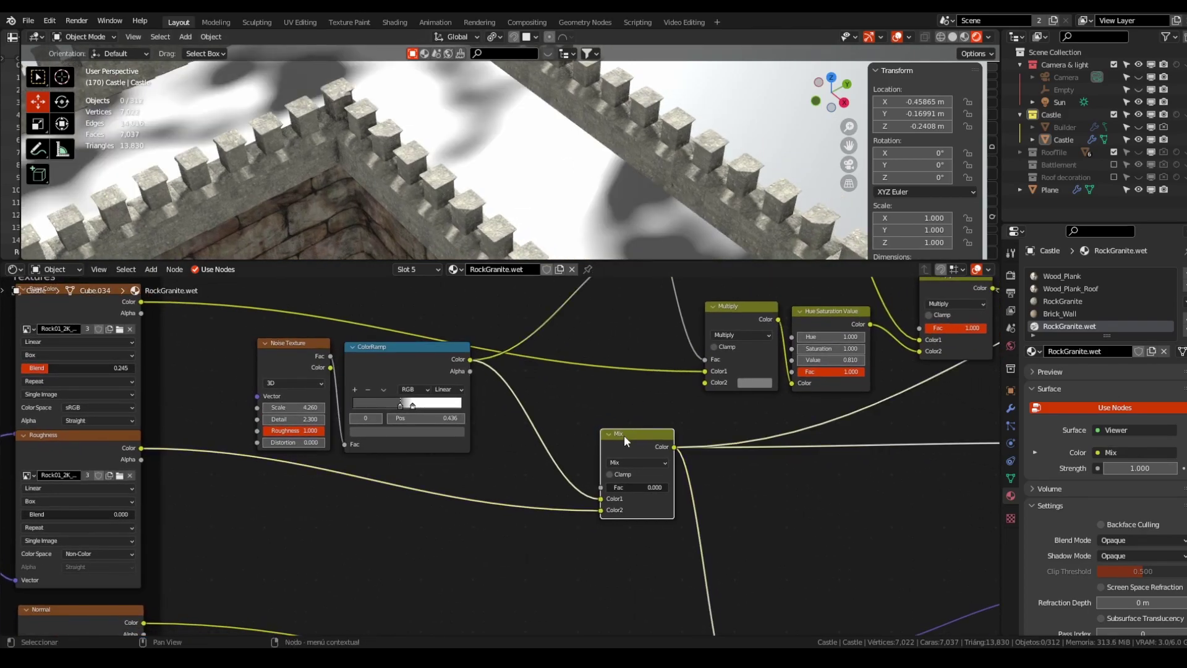
{"action": "scroll", "coordinate": [606, 213], "scroll_direction": "down", "scroll_amount": 1}
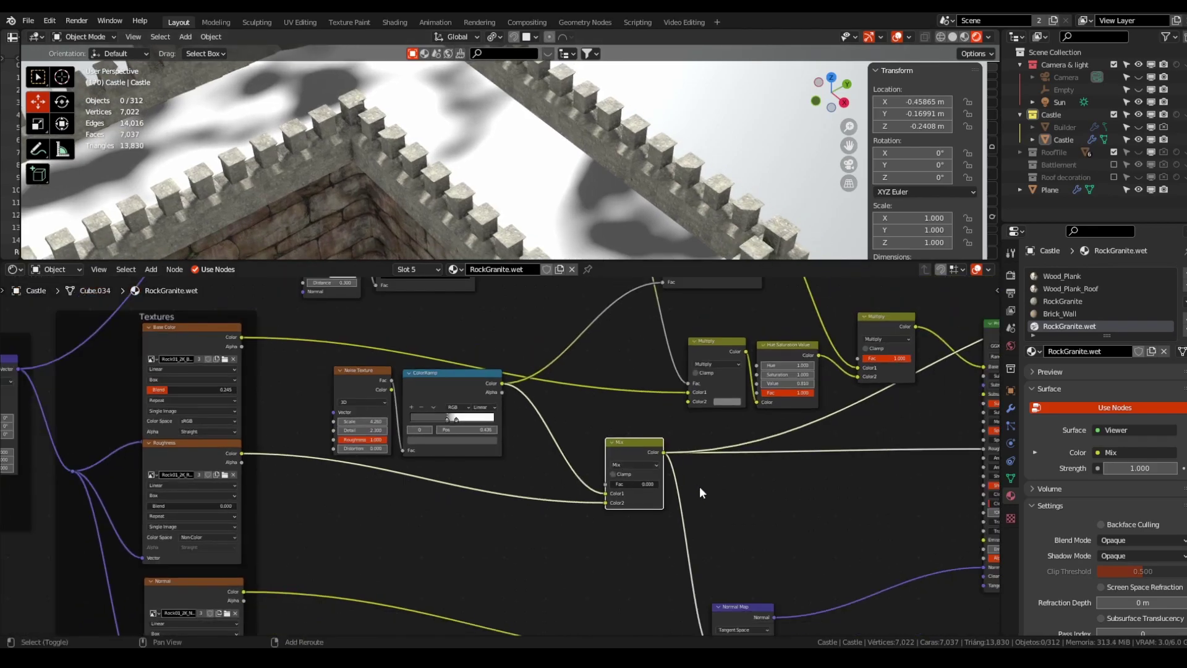
Step: Move the Roughness and Normal image texture nodes slightly lower in the Textures frame
{"action": "scroll", "coordinate": [696, 484], "scroll_direction": "down", "scroll_amount": 1}
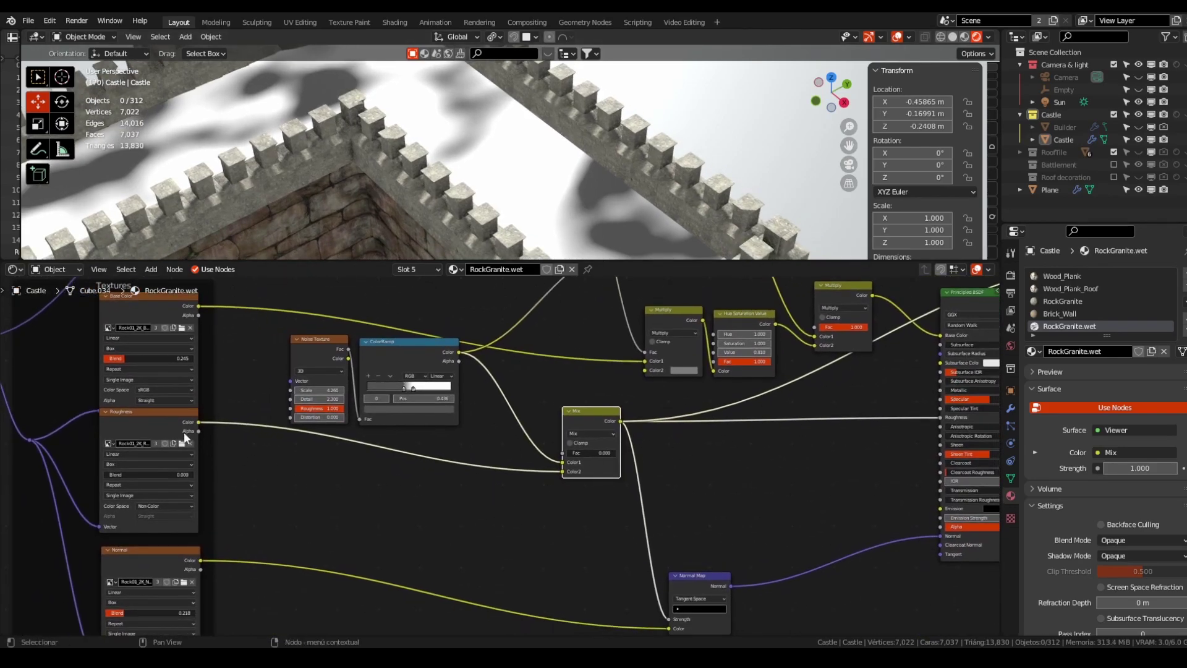
{"action": "left_click_drag", "start_coordinate": [119, 429], "coordinate": [124, 439]}
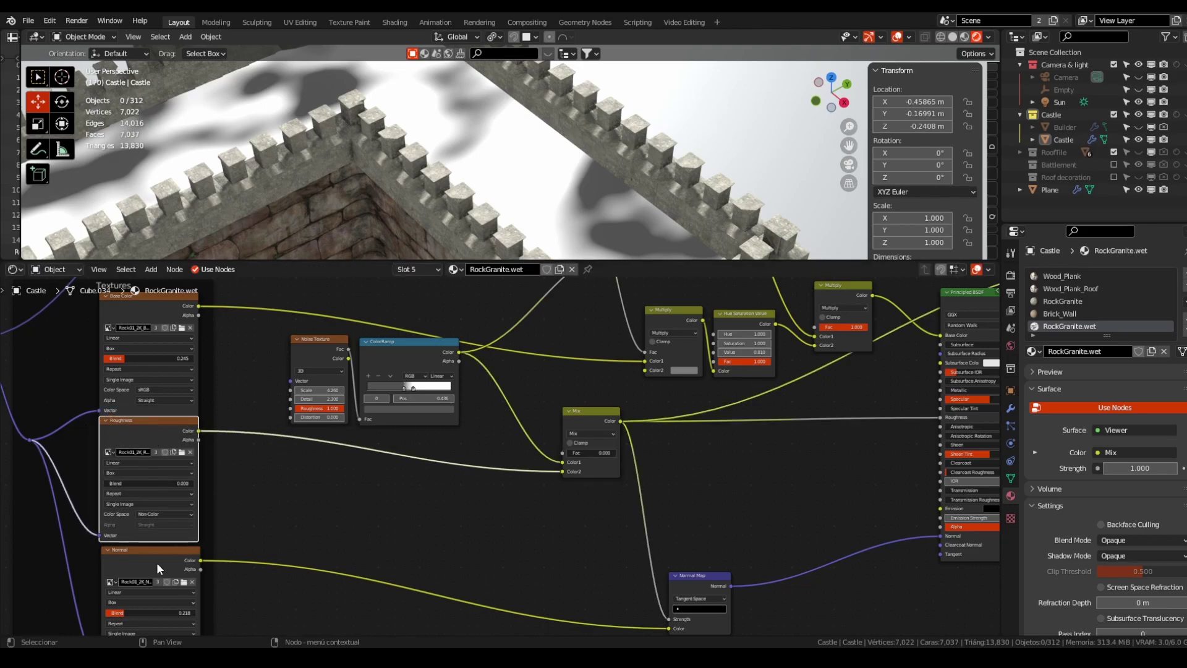
{"action": "left_click_drag", "start_coordinate": [157, 564], "coordinate": [152, 571]}
{"action": "left_click_drag", "start_coordinate": [152, 434], "coordinate": [151, 441]}
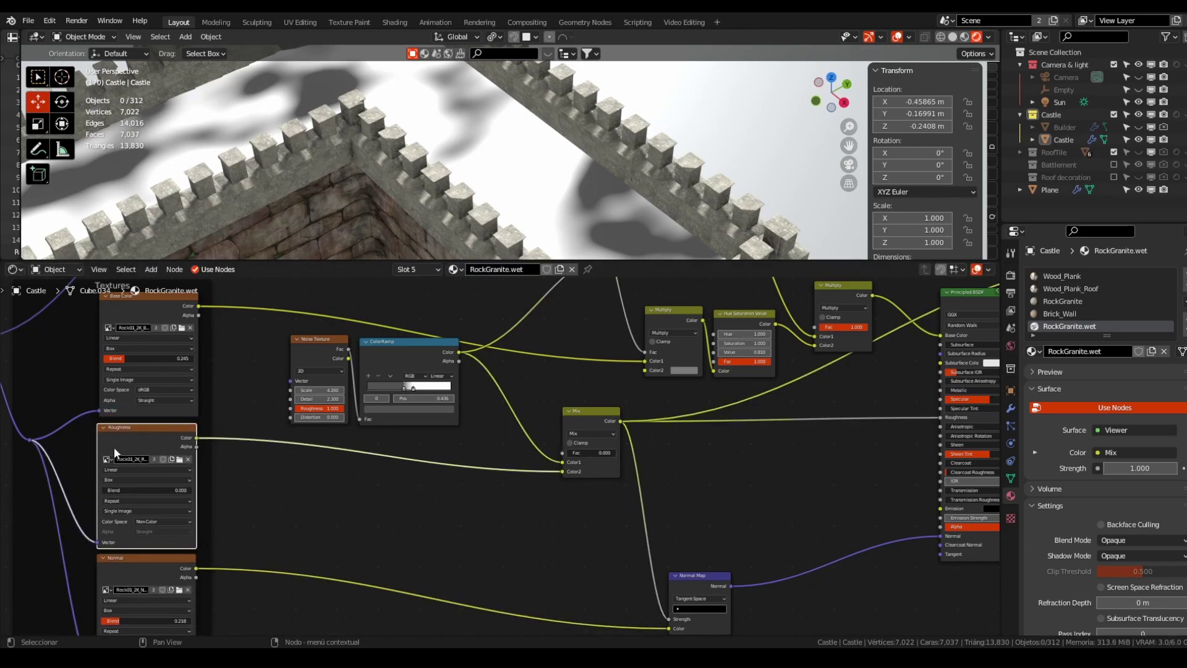
Step: Examine the Mix node's link into the Normal Map's Strength and inspect the full Principled BSDF result on the walkway
{"action": "middle_click_drag", "start_coordinate": [625, 479], "coordinate": [575, 433]}
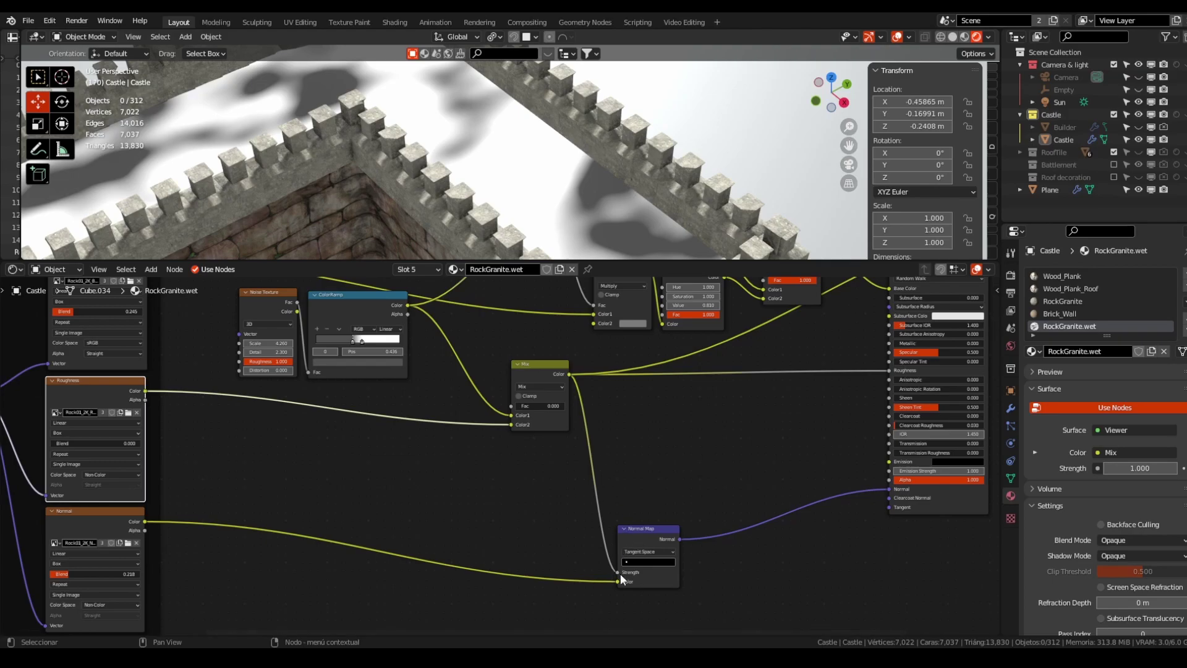
{"action": "middle_click_drag", "start_coordinate": [701, 511], "coordinate": [671, 557]}
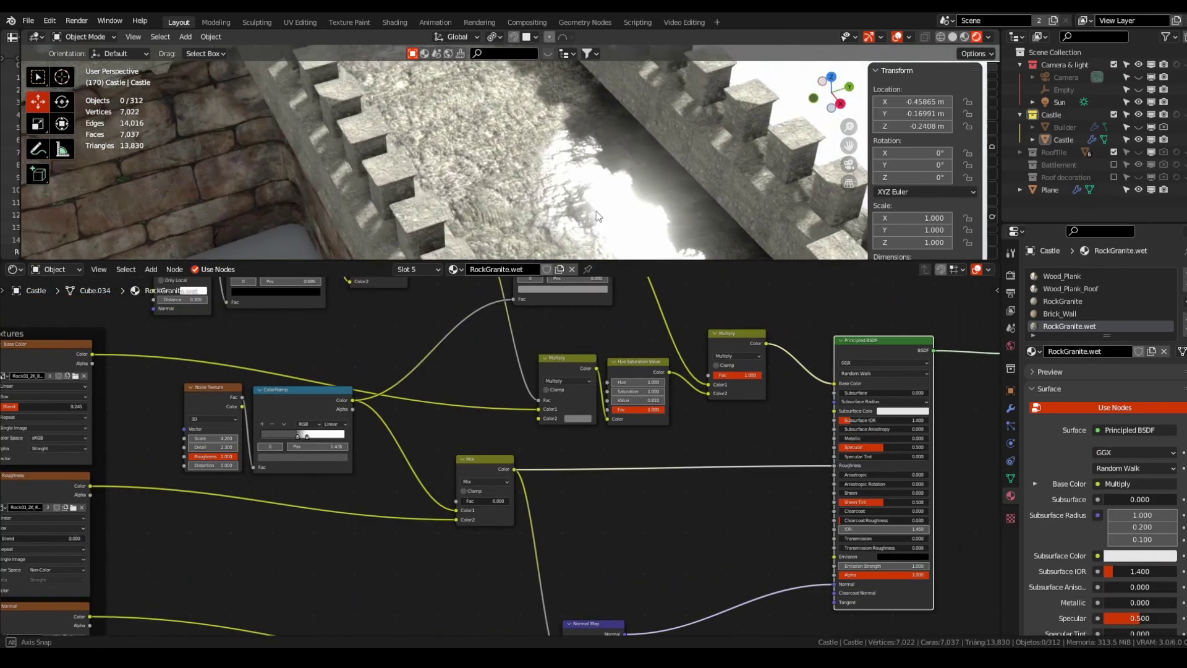
{"action": "scroll", "coordinate": [549, 187], "scroll_direction": "up", "scroll_amount": 3}
{"action": "scroll", "coordinate": [549, 188], "scroll_direction": "down", "scroll_amount": 4}
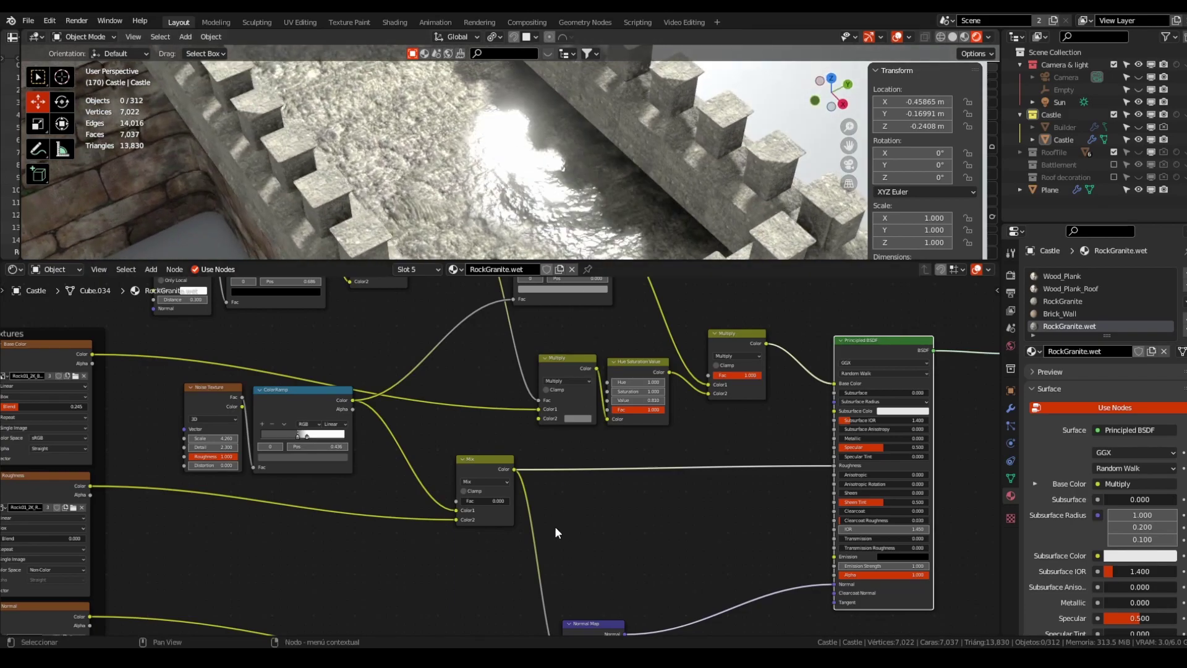
Step: Inspect the walkway with the Normal Map's Strength unlinked, and reconnect the Mix node's Color output to it
{"action": "middle_click_drag", "start_coordinate": [605, 514], "coordinate": [568, 427]}
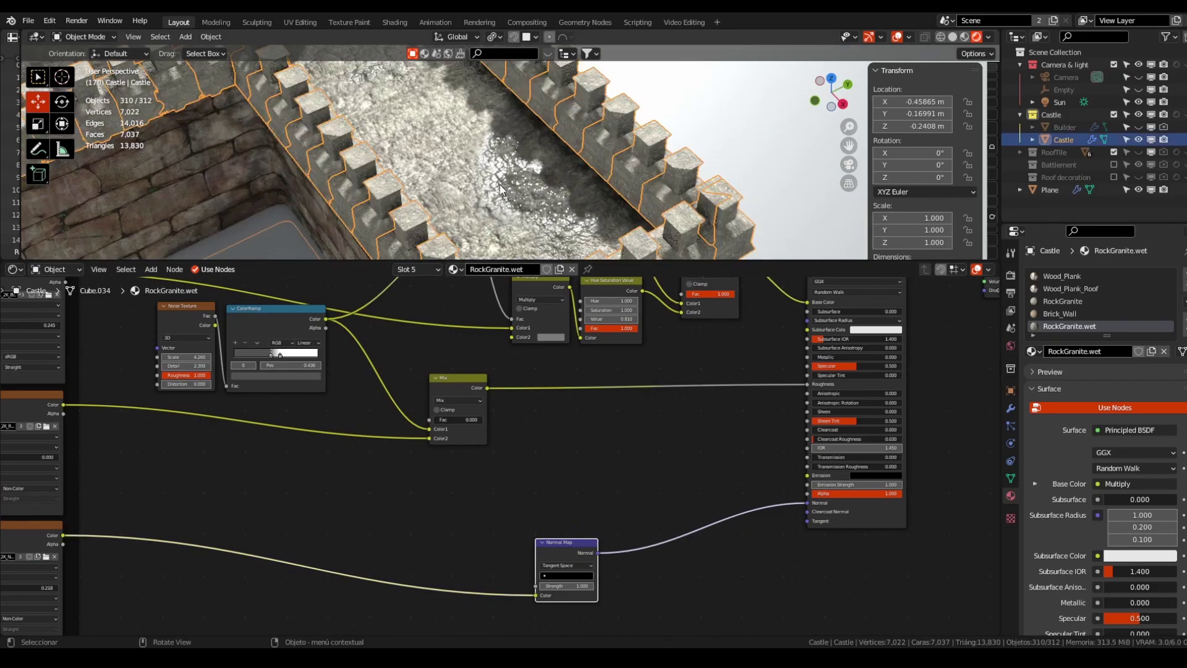
{"action": "scroll", "coordinate": [500, 184], "scroll_direction": "up", "scroll_amount": 5}
{"action": "middle_click_drag", "start_coordinate": [535, 189], "coordinate": [607, 147]}
{"action": "scroll", "coordinate": [511, 180], "scroll_direction": "down", "scroll_amount": 3}
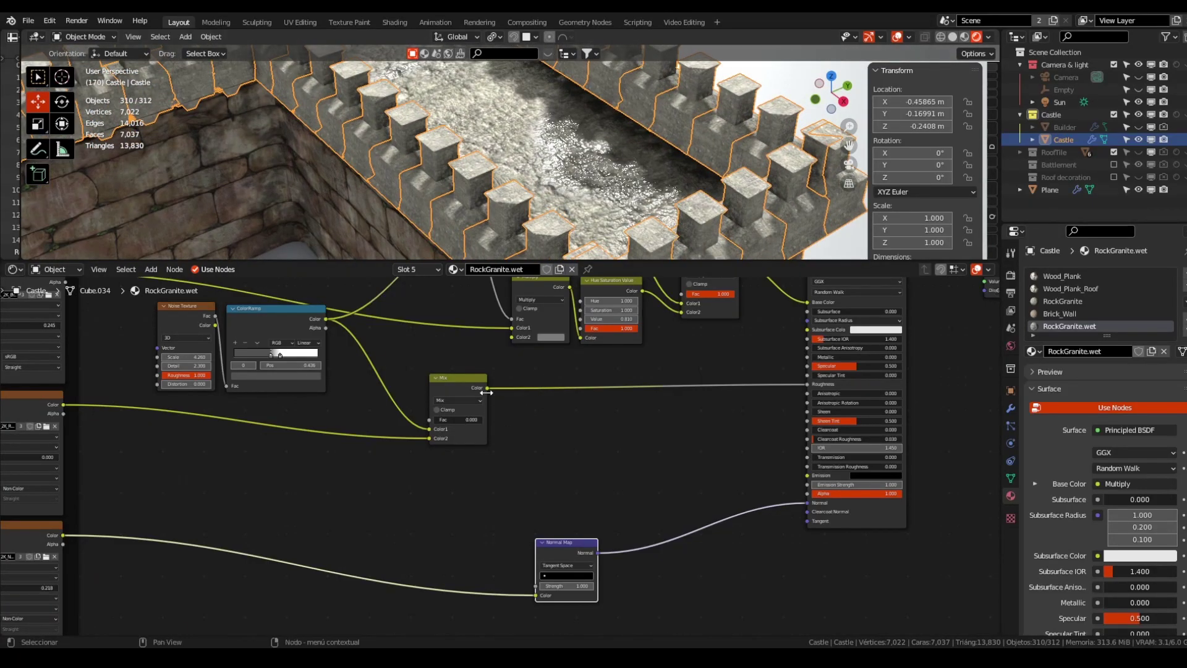
{"action": "left_click_drag", "start_coordinate": [487, 388], "coordinate": [535, 585]}
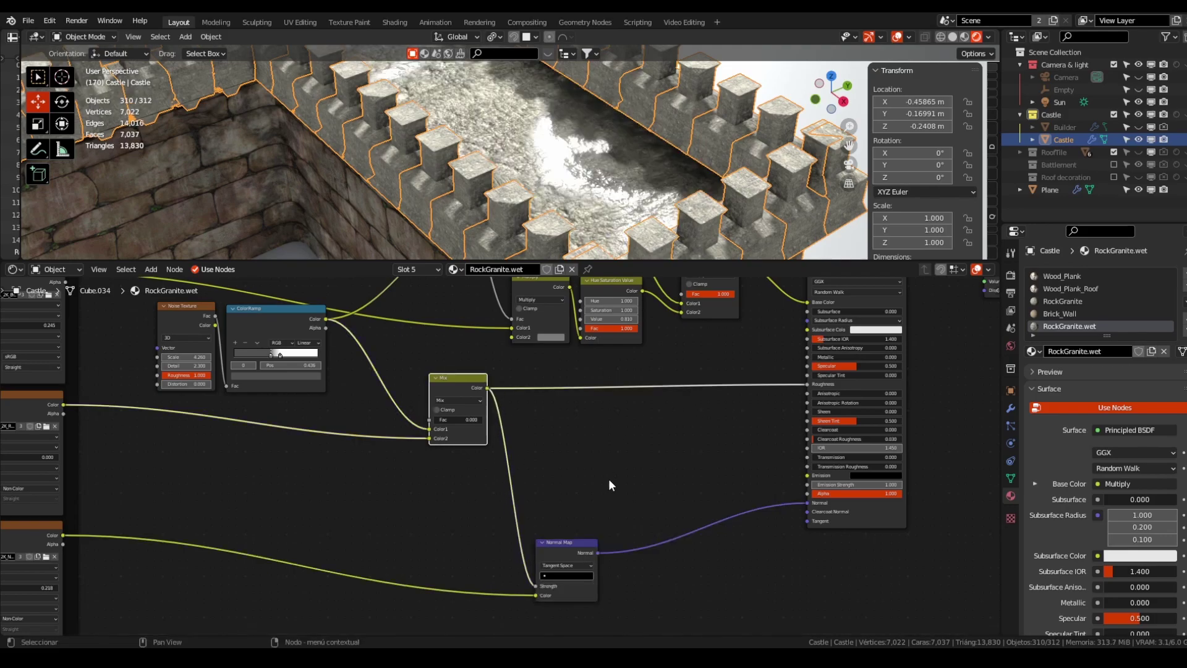
{"action": "middle_click_drag", "start_coordinate": [595, 195], "coordinate": [495, 162]}
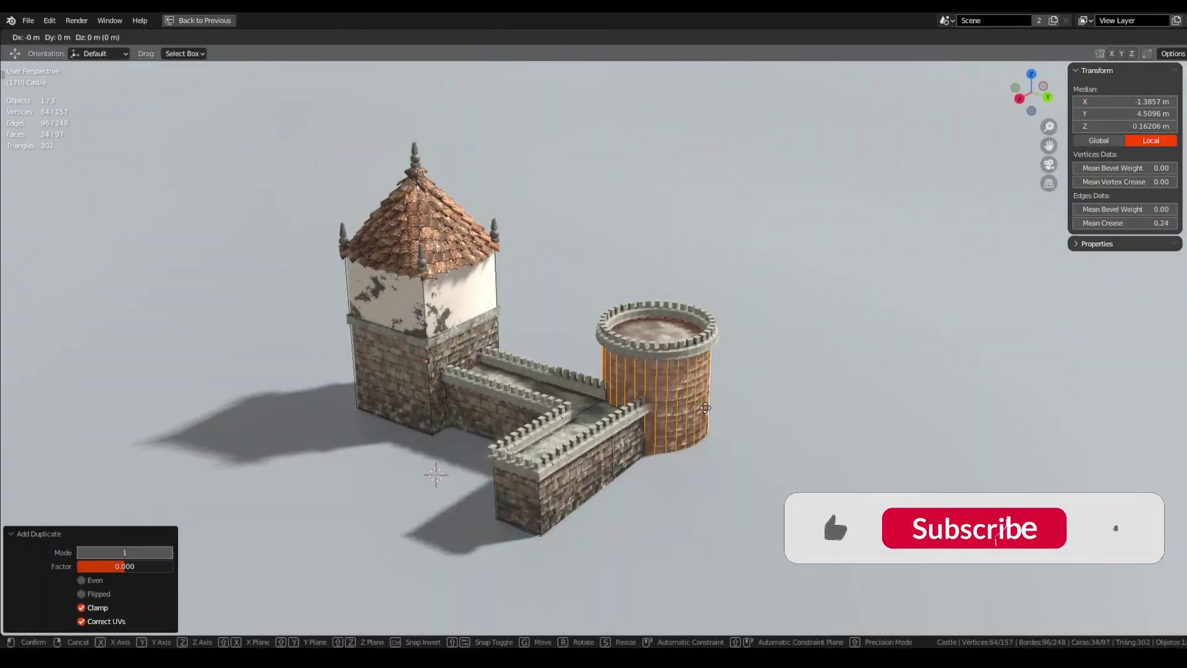
Step: Place the duplicated round tower beside the original, lower it, and shift it horizontally against the original tower and the wall
{"action": "key", "text": "shift+z"}
{"action": "left_click", "coordinate": [774, 432]}
{"action": "key", "text": "g"}
{"action": "key", "text": "z"}
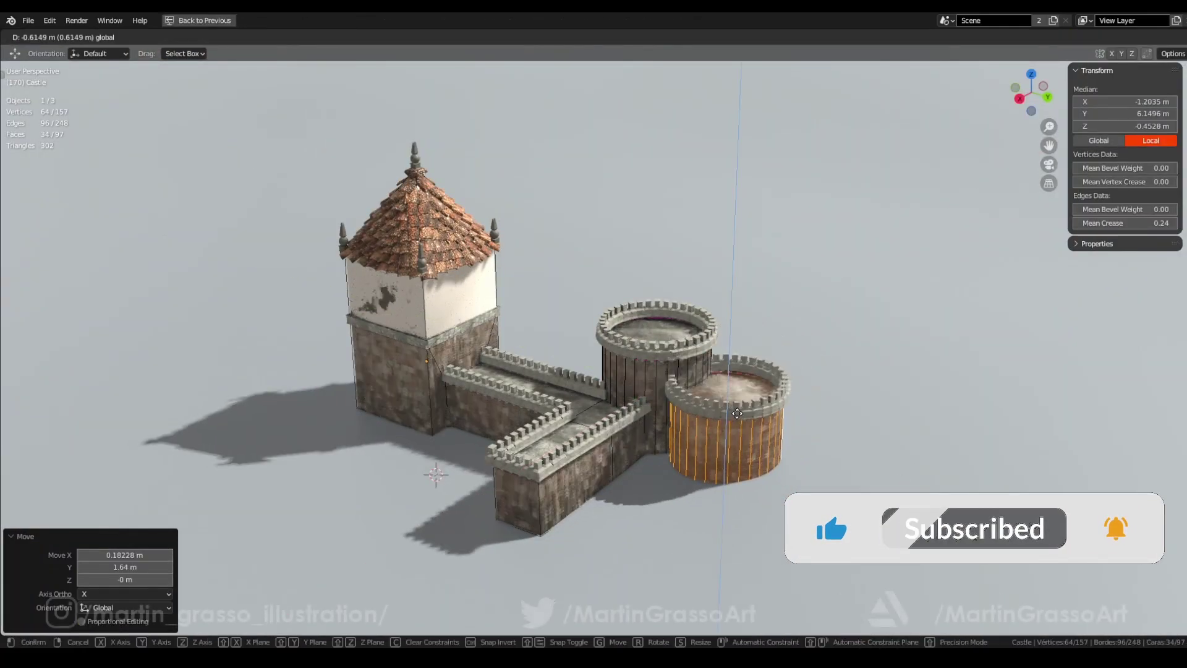
{"action": "left_click", "coordinate": [736, 437]}
{"action": "key", "text": "g"}
{"action": "key", "text": "shift+z"}
{"action": "left_click", "coordinate": [714, 465]}
Step: Set the crease to 0.00 on the front wall section's outer top edge to remove its battlements
{"action": "left_click", "coordinate": [591, 496]}
{"action": "key", "text": "3"}
{"action": "left_click", "coordinate": [590, 479]}
{"action": "left_click", "coordinate": [570, 444]}
{"action": "key", "text": "2"}
{"action": "left_click", "coordinate": [572, 456]}
{"action": "left_click_drag", "start_coordinate": [1124, 223], "coordinate": [1076, 223]}
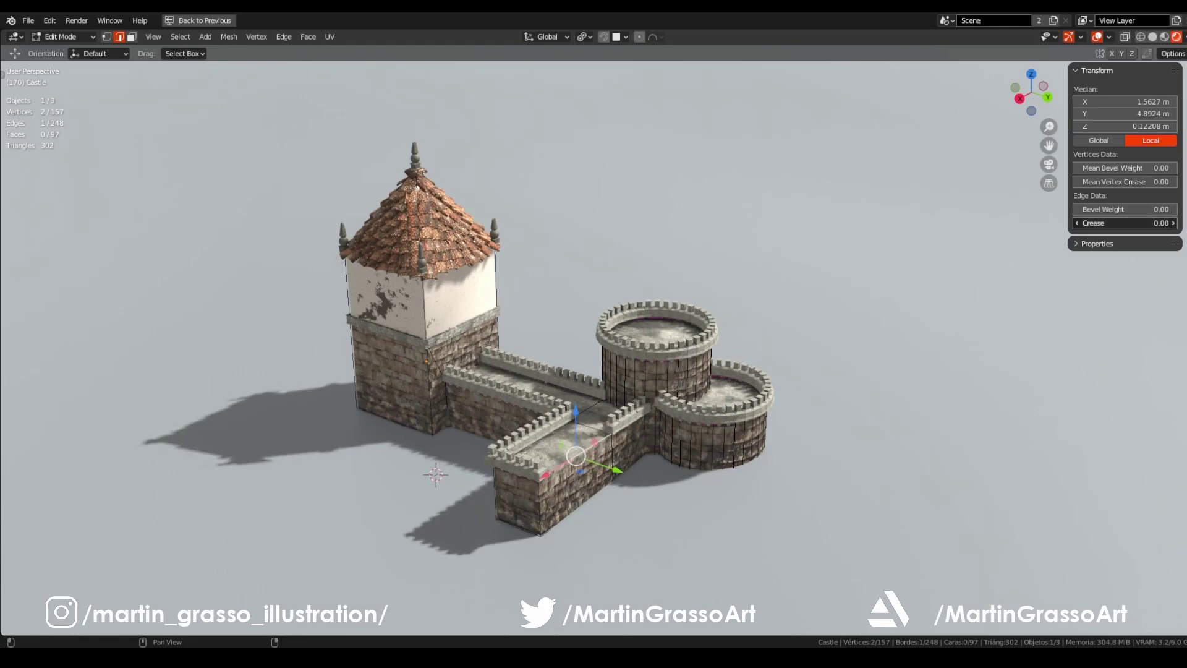
Step: Extrude the front wall section's outer side face outward along its normal to form a wide block
{"action": "key", "text": "3"}
{"action": "left_click", "coordinate": [578, 498]}
{"action": "key", "text": "e"}
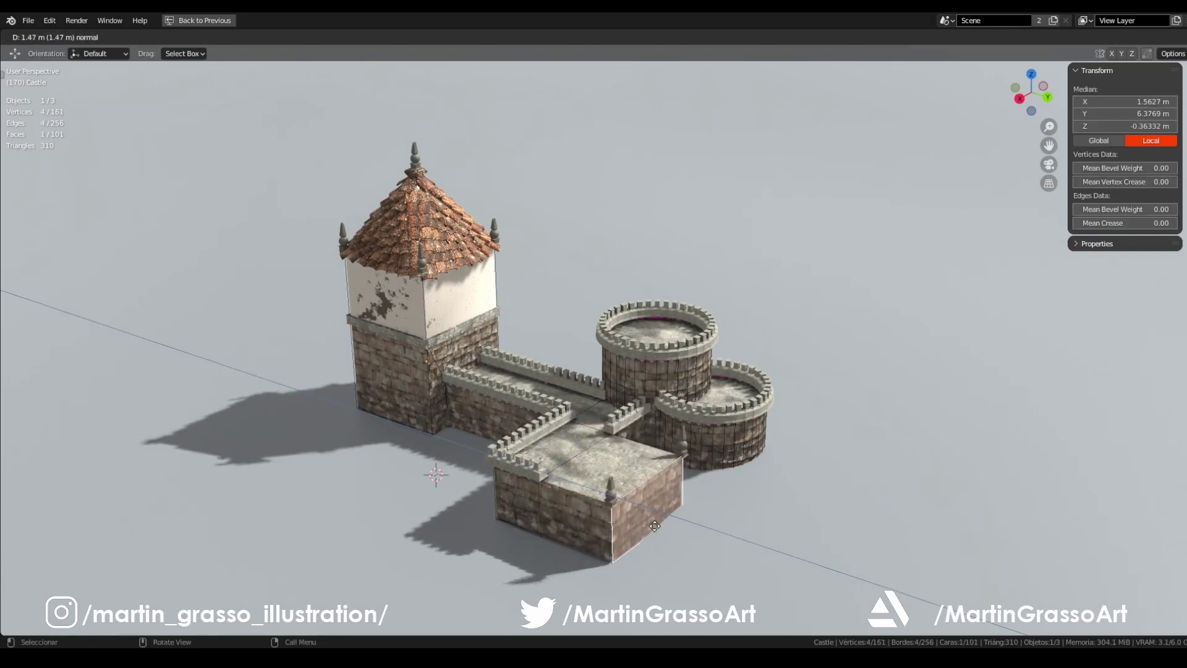
{"action": "left_click", "coordinate": [677, 533]}
Step: Raise the mean crease on the extruded block's two opposite top side edges to add battlements, and clear the selection
{"action": "key", "text": "2"}
{"action": "left_click", "coordinate": [588, 496]}
{"action": "left_click", "coordinate": [659, 449], "text": "shift"}
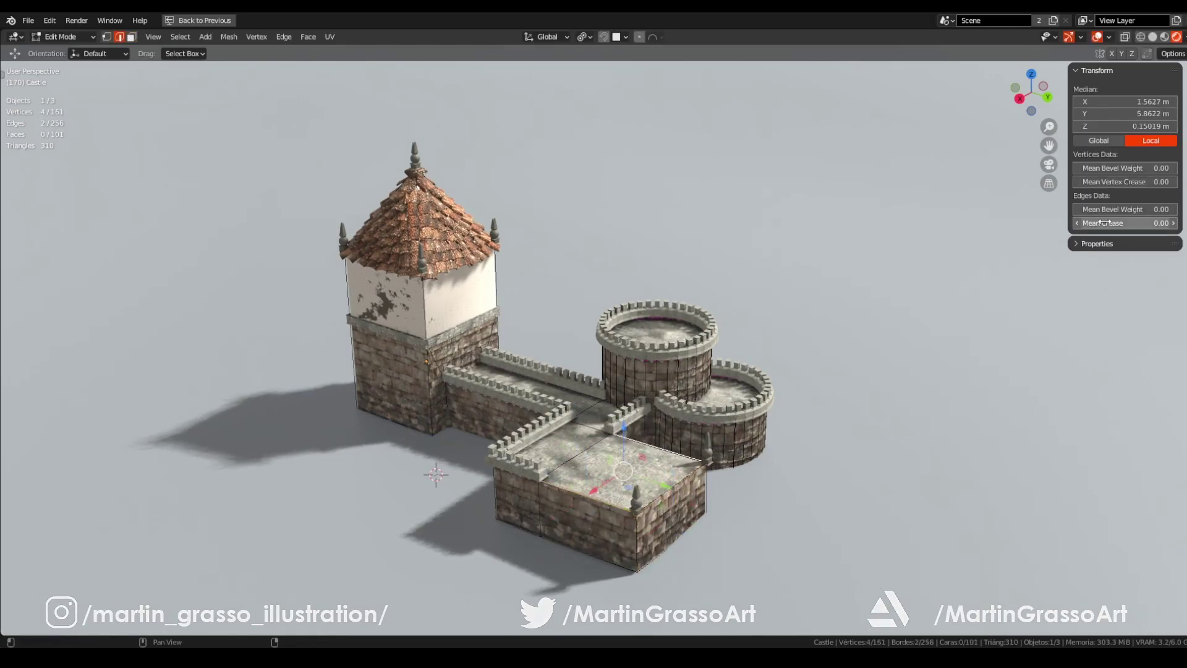
{"action": "left_click_drag", "start_coordinate": [1102, 222], "coordinate": [1150, 223]}
{"action": "key", "text": "alt+a"}
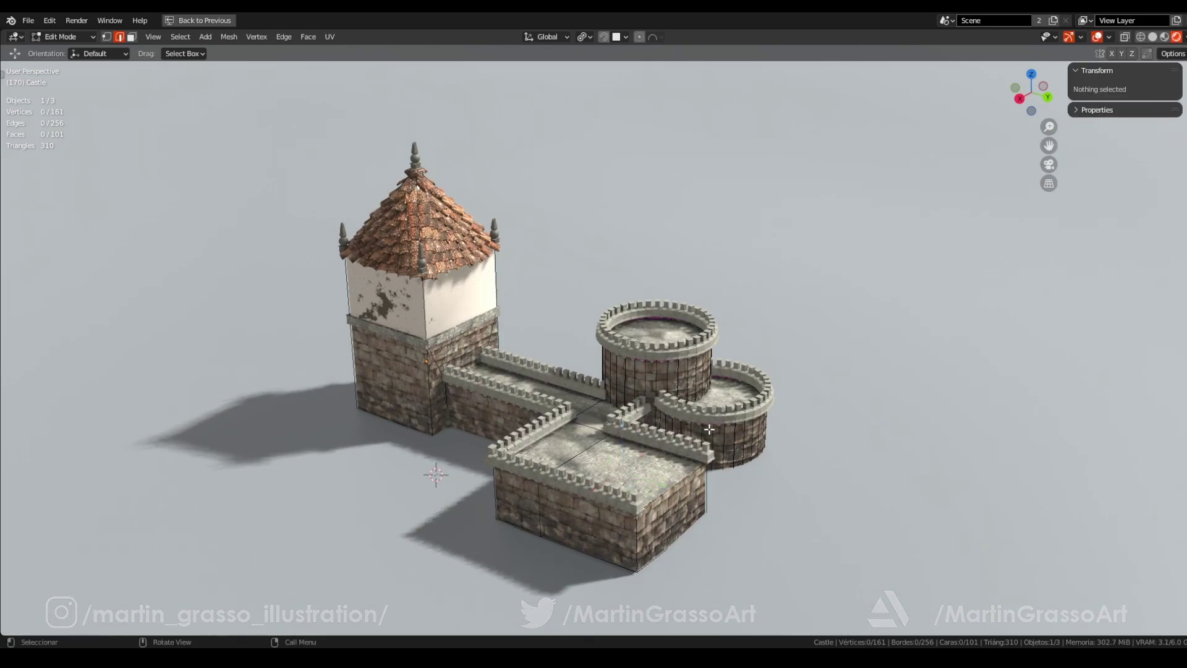